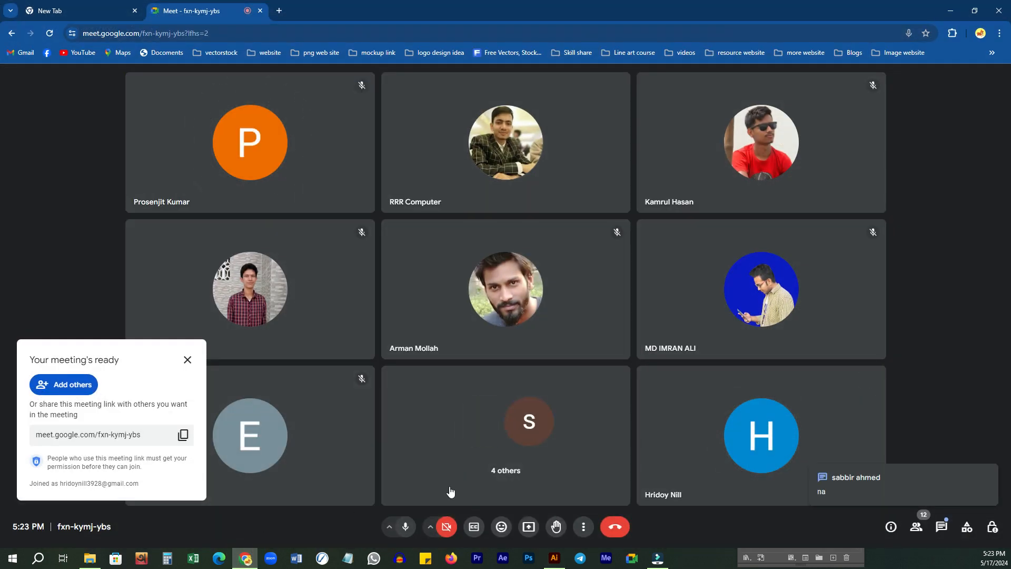
Step: Present the entire Screen 2 in the Meet call and dismiss the infinity mirror notice
click(527, 529)
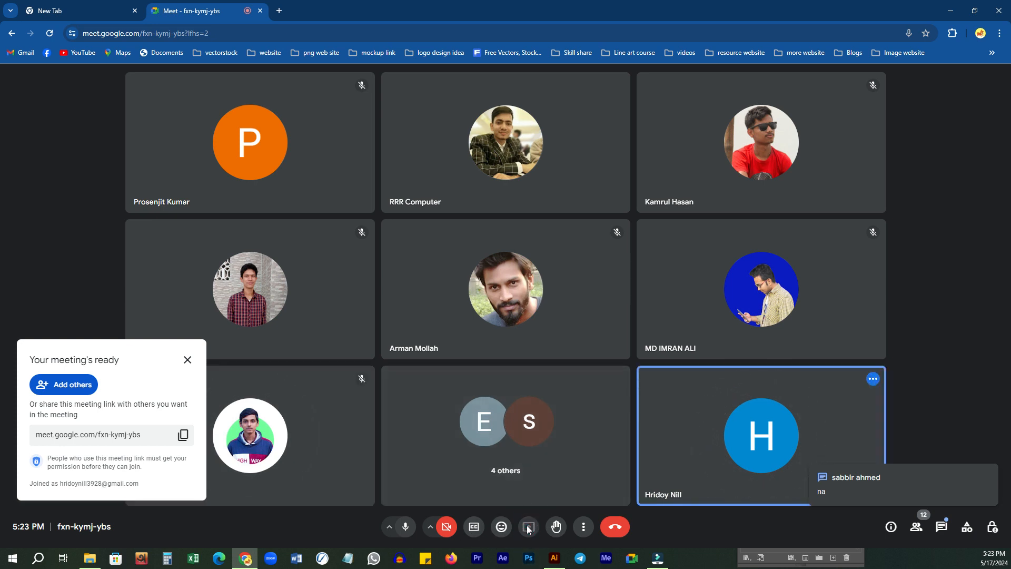
click(608, 100)
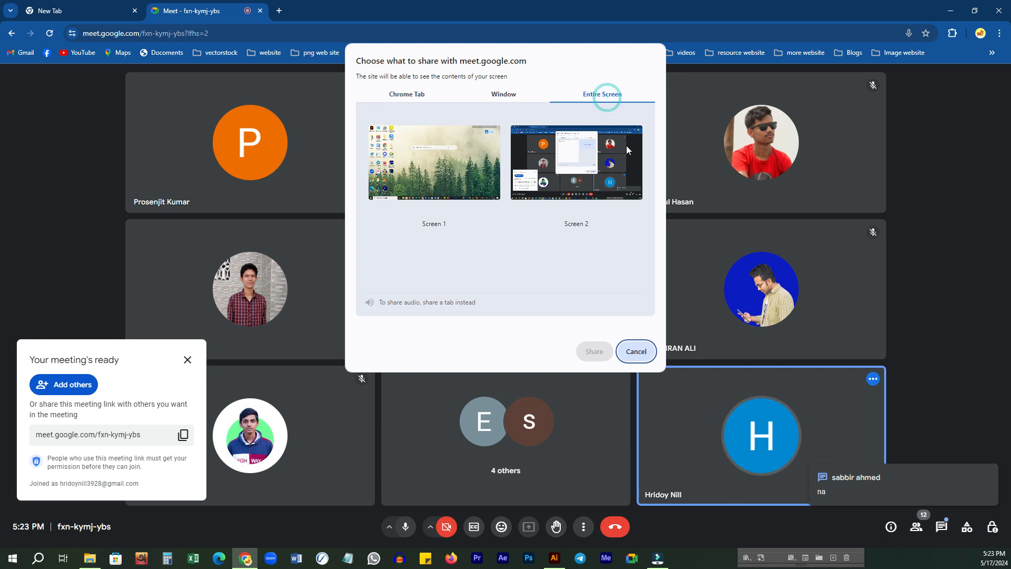
click(587, 170)
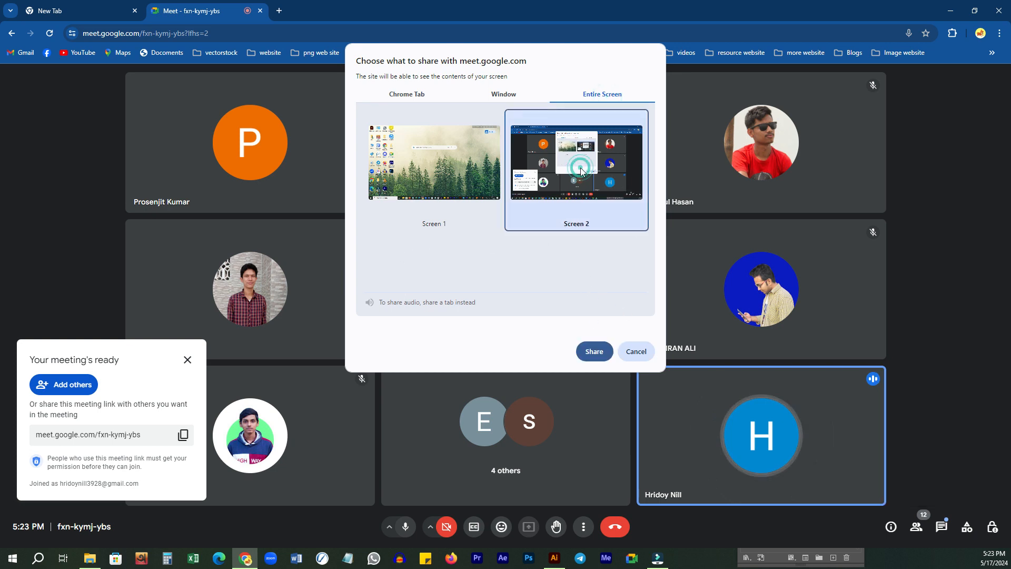
click(595, 352)
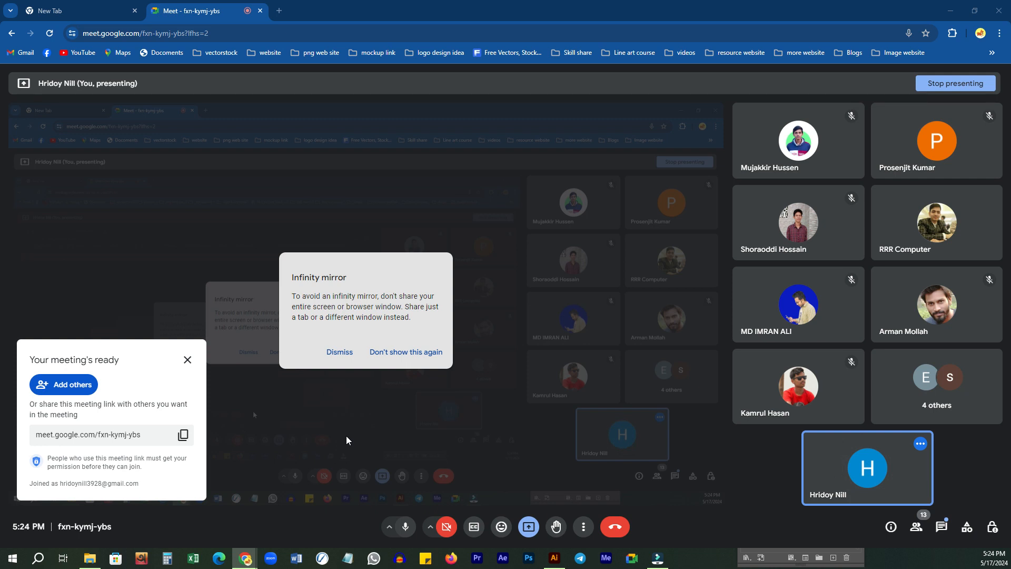
click(335, 353)
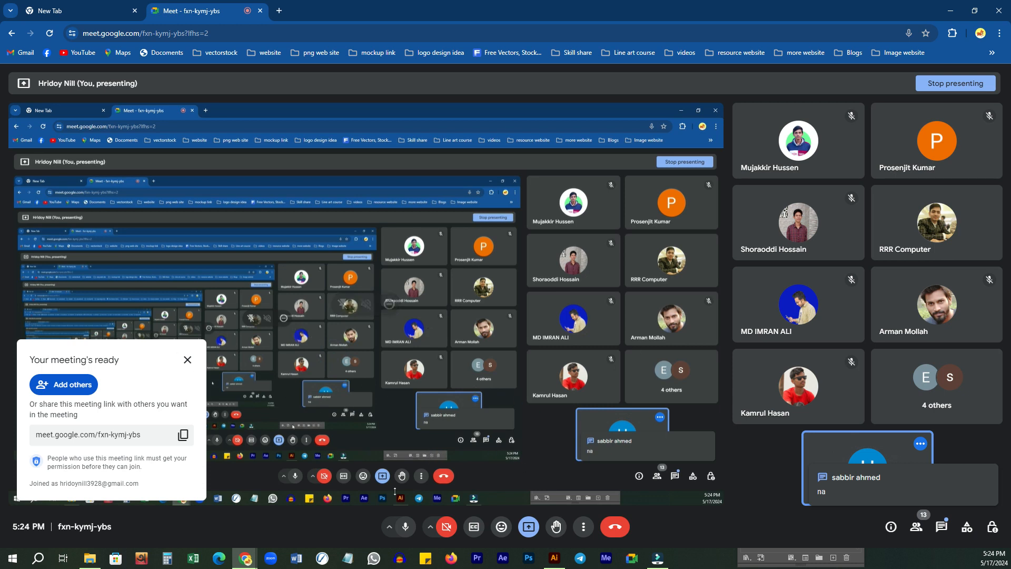
Step: Switch to File Explorer and look over the packaging box photos in the Live Class 4 Image folder
click(90, 558)
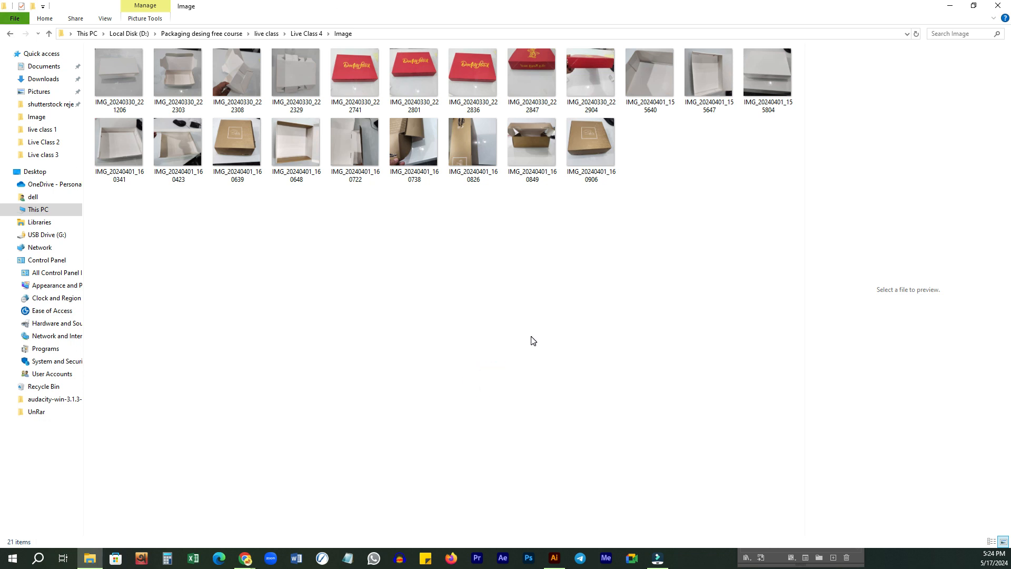
click(114, 93)
click(307, 277)
click(367, 396)
click(367, 396)
click(355, 352)
click(377, 401)
Step: Return to the Meet window in Chrome and admit the person waiting to join the call
mouse_move(243, 559)
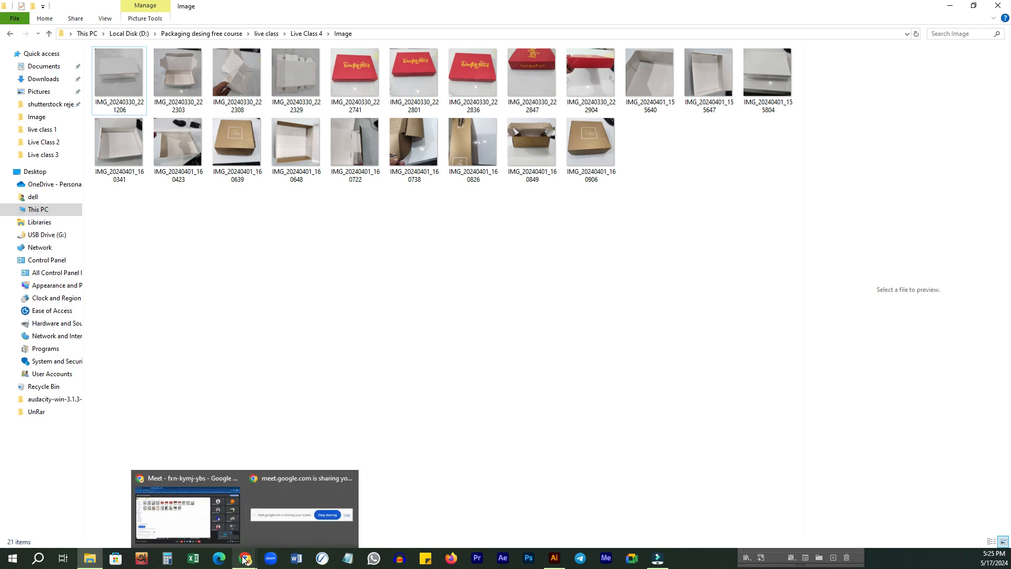
click(169, 517)
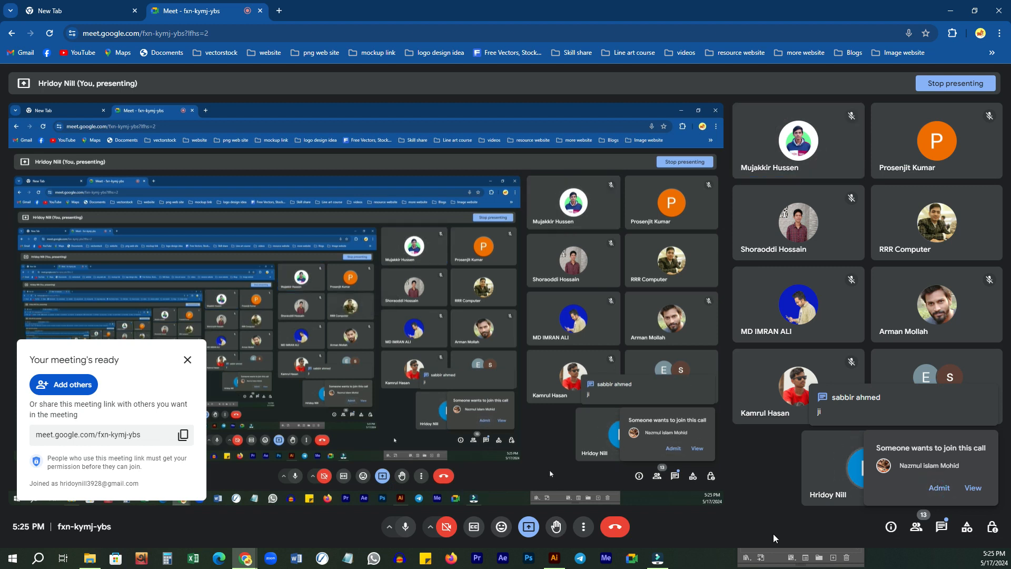
click(939, 488)
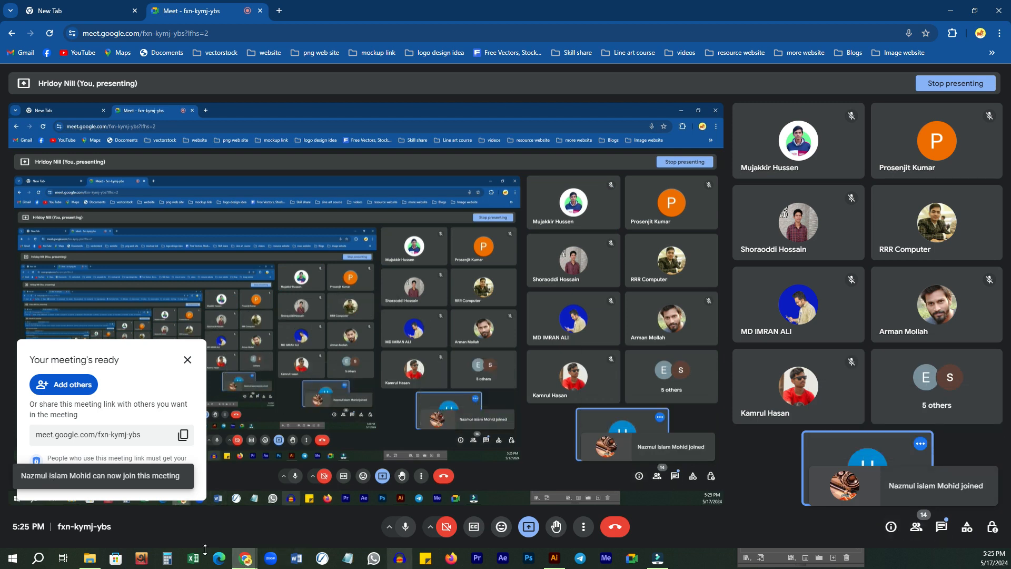
Step: Switch to File Explorer and open the open-box photo IMG_20240330_222303 in the photo viewer
click(88, 560)
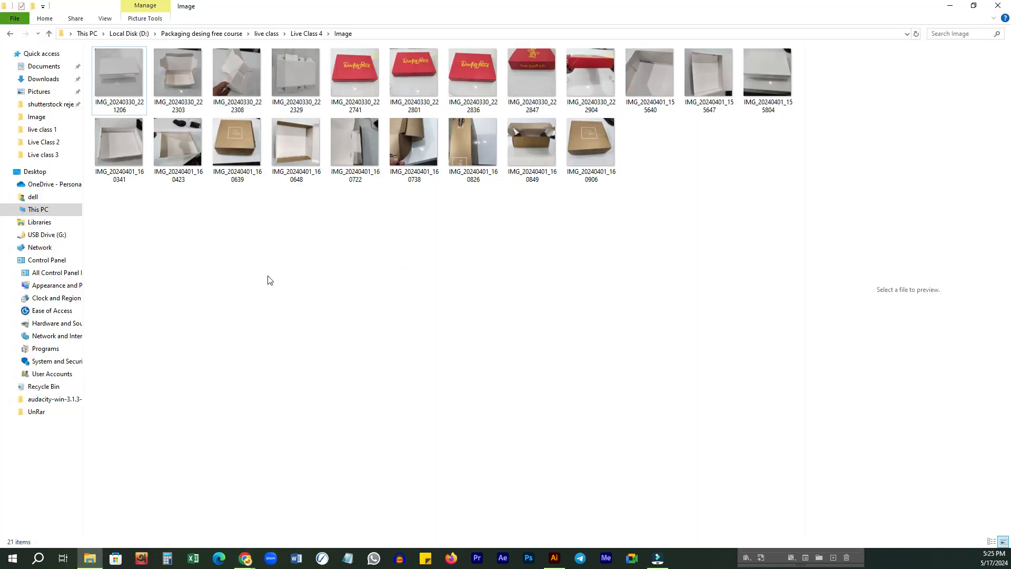
click(181, 75)
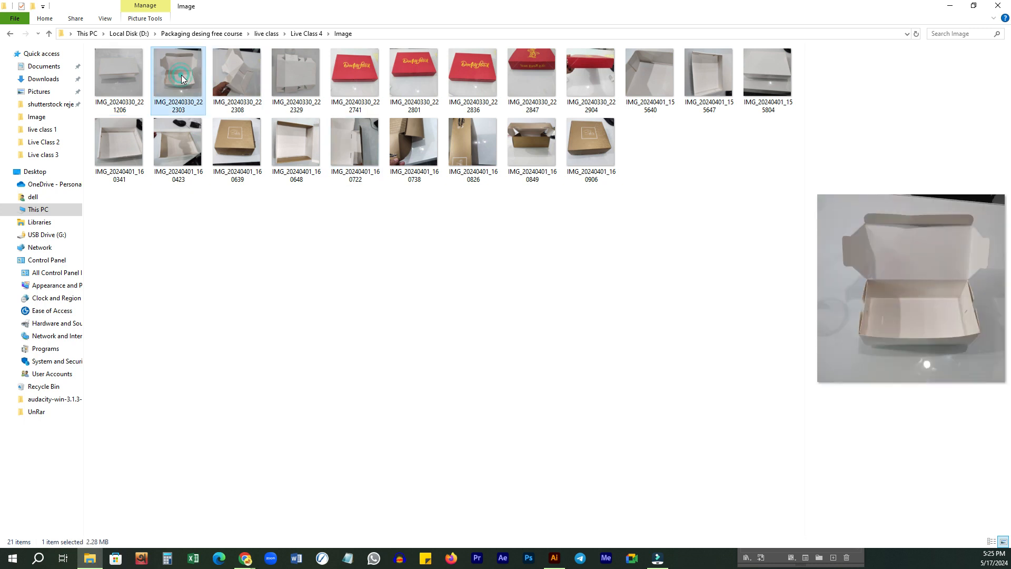
double_click(175, 68)
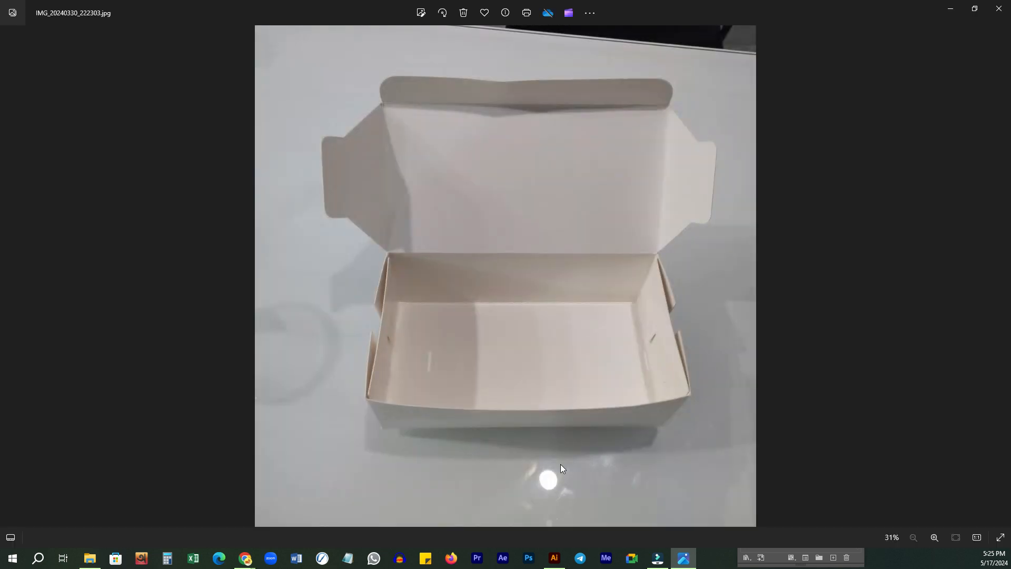
Step: View the closed-box photo IMG_20240330_221206 and compare the open-box photo with the side view IMG_20240330_222308
click(8, 276)
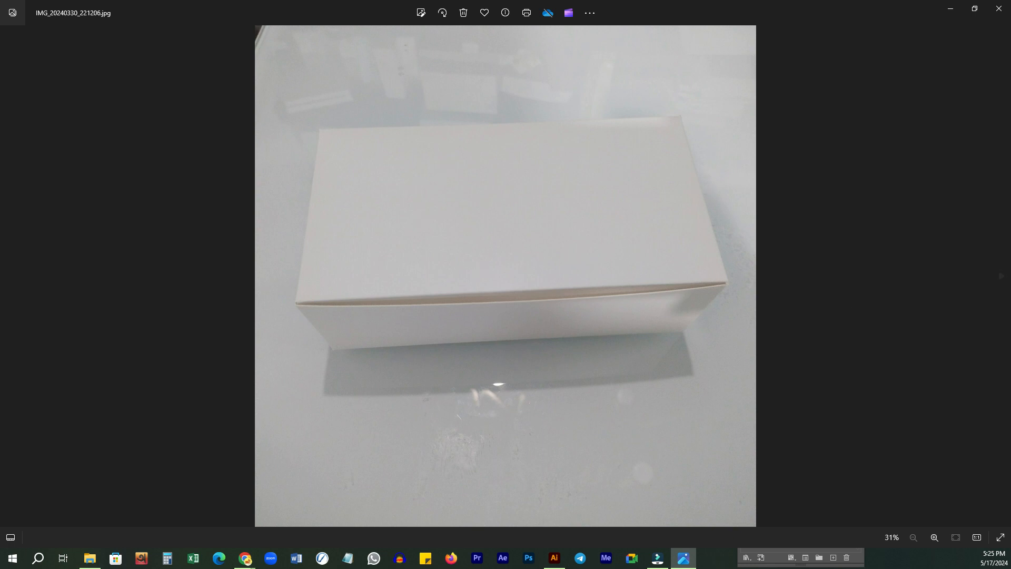
click(1002, 276)
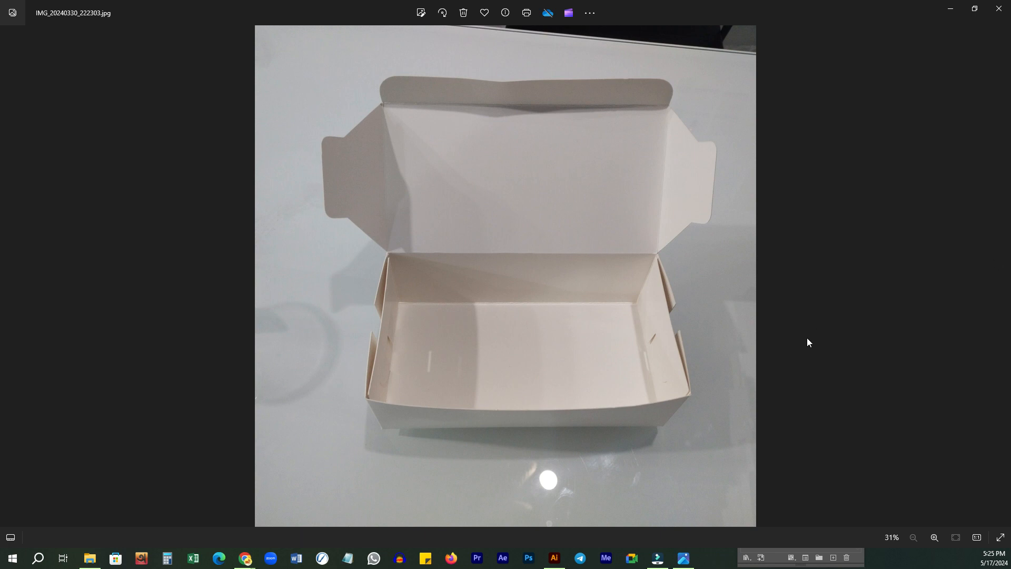
click(1002, 277)
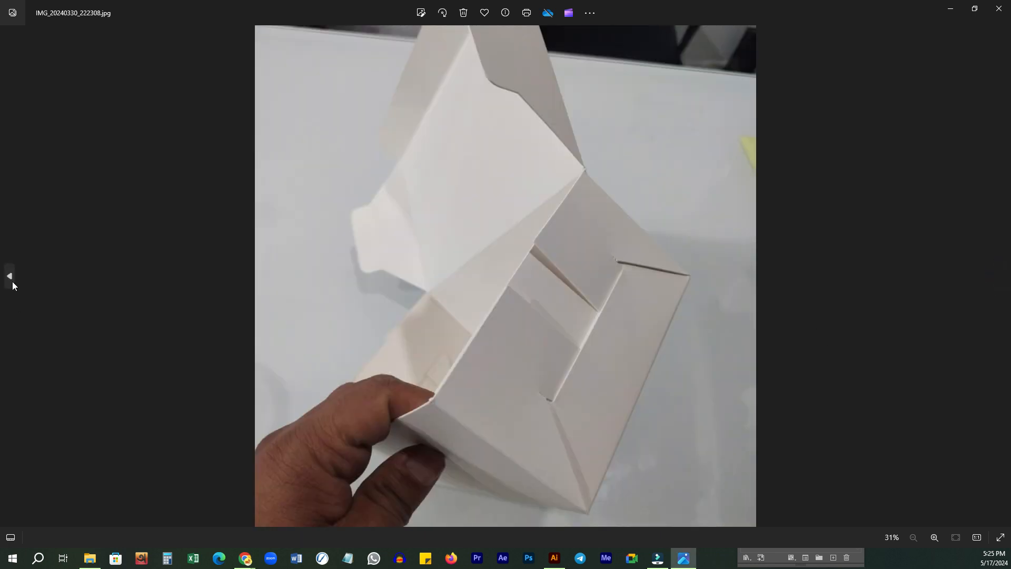
click(12, 281)
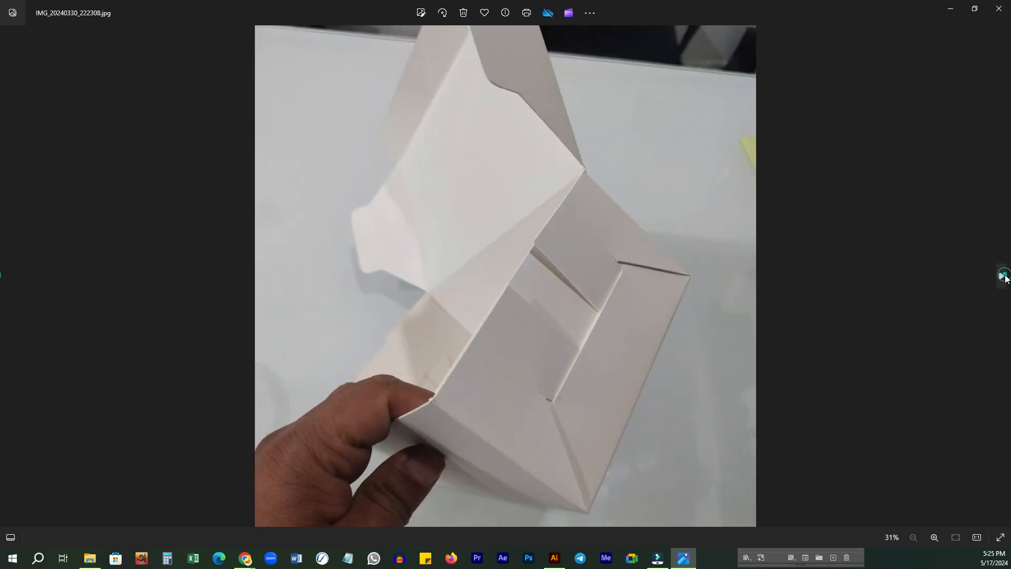
click(1003, 277)
Step: Check the Meet call window and reopen the photo IMG_20240330_222308 from the Image folder in File Explorer
mouse_move(245, 557)
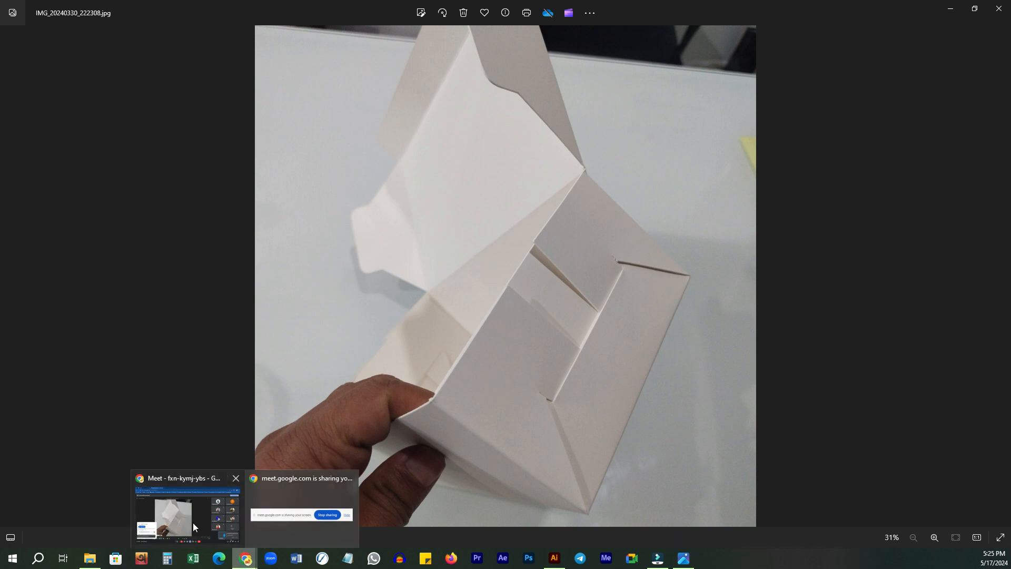
click(200, 517)
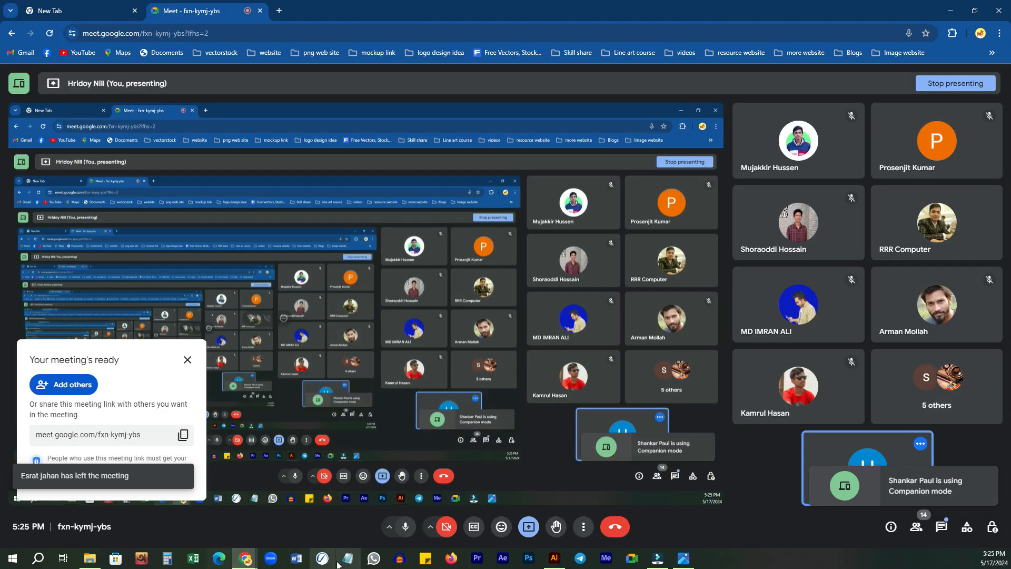
click(89, 559)
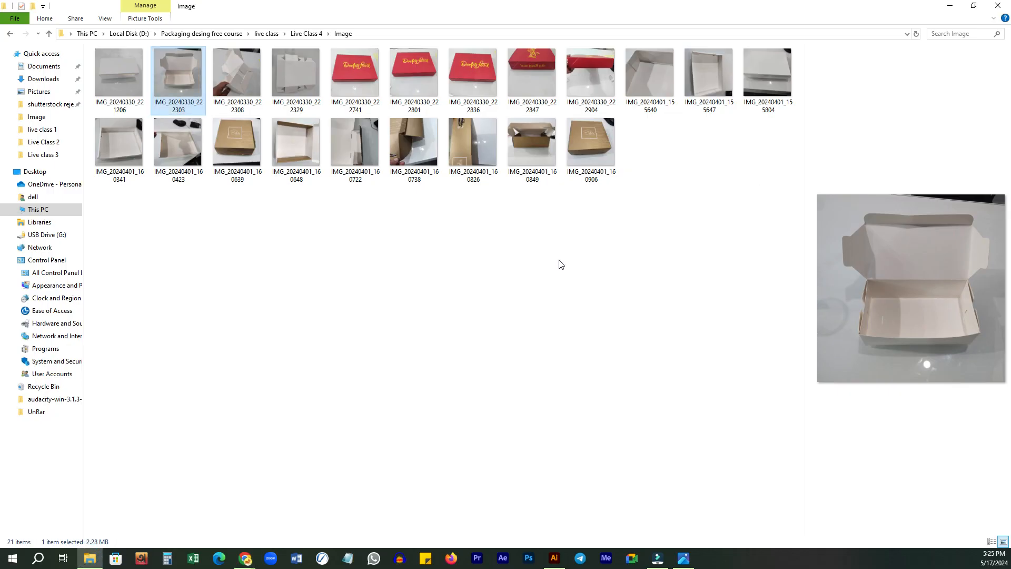
key(Right)
key(Return)
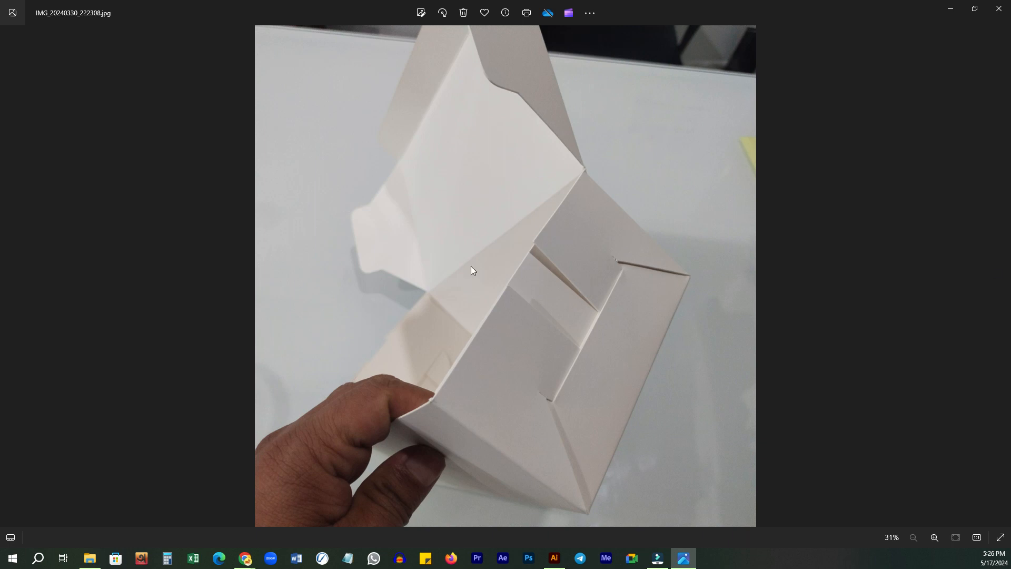
Step: Capture an area of about 1012x727 px over the photo, circle the box's two side locking flaps in red pen, and discard the capture
key(Print)
drag(250, 131, 783, 514)
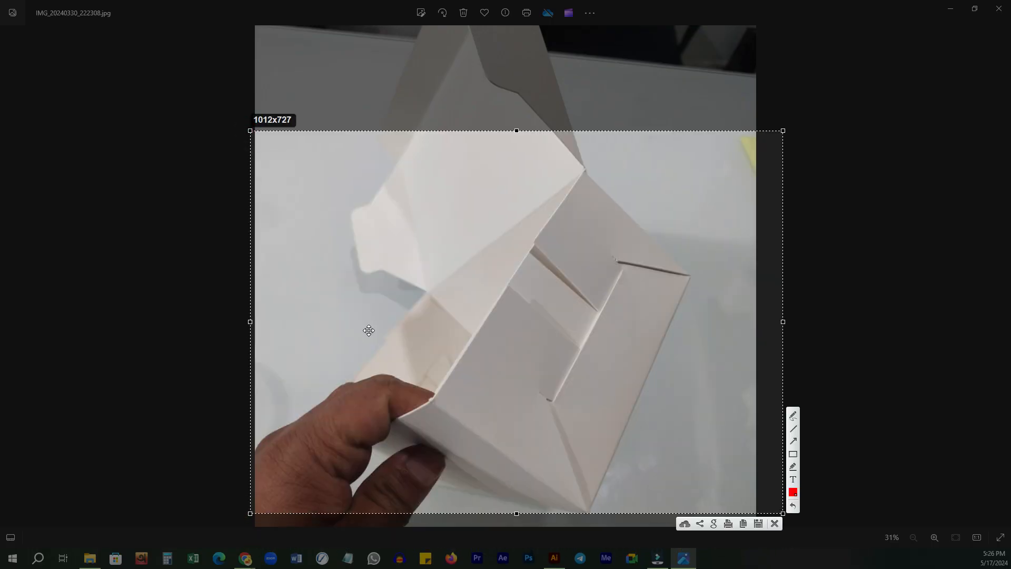
mouse_move(631, 218)
mouse_down()
mouse_move(586, 268)
mouse_move(637, 233)
mouse_up()
click(799, 431)
mouse_move(624, 192)
mouse_down()
mouse_move(596, 312)
mouse_move(553, 219)
mouse_up()
mouse_move(502, 320)
mouse_down()
mouse_move(558, 423)
mouse_move(455, 346)
mouse_up()
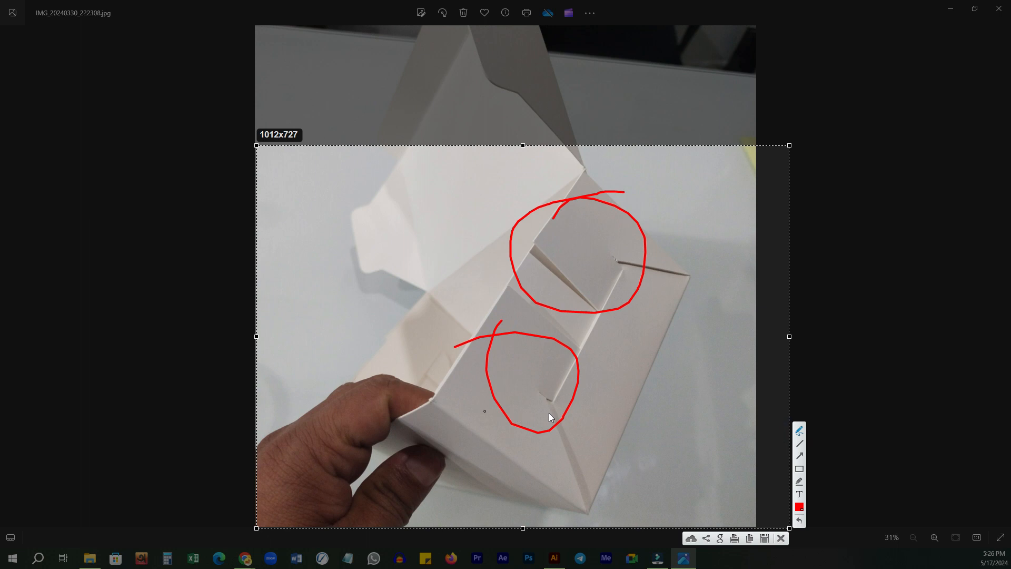
drag(538, 401, 547, 412)
mouse_move(610, 250)
mouse_down()
mouse_move(639, 258)
mouse_move(611, 287)
mouse_move(613, 246)
mouse_up()
click(781, 538)
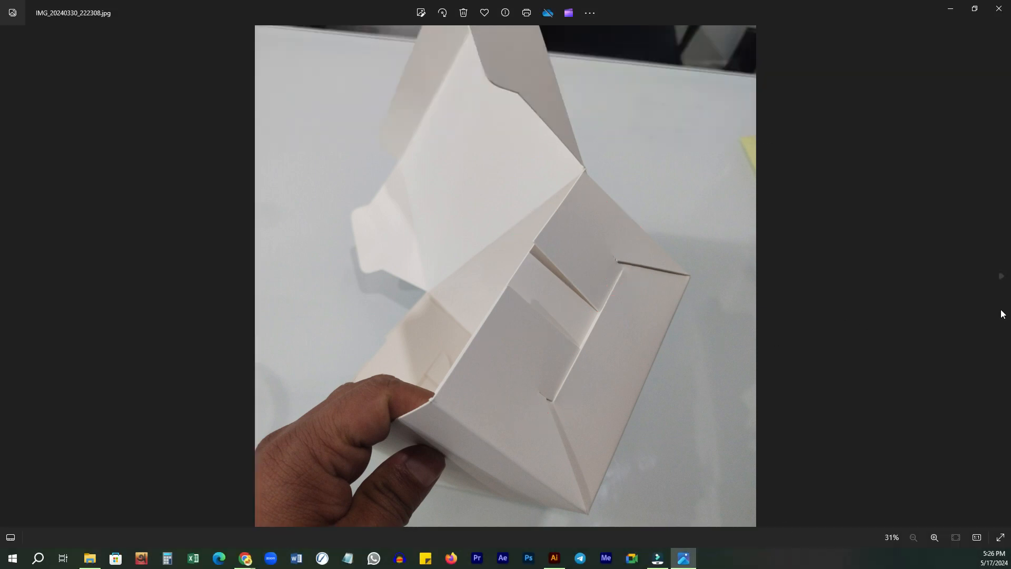
Step: Show photo IMG_20240330_222329, capture about 1046x858 px of it, and circle and mark the flat box's upper tapered lid flap in red pen
click(1003, 278)
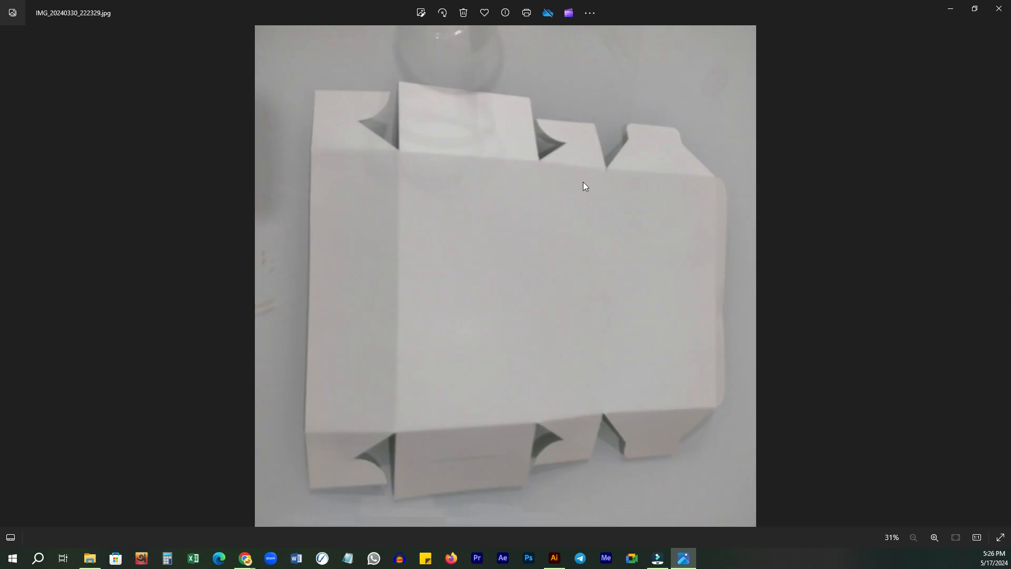
key(Print)
mouse_move(240, 59)
mouse_down()
mouse_move(792, 483)
mouse_move(791, 510)
mouse_up()
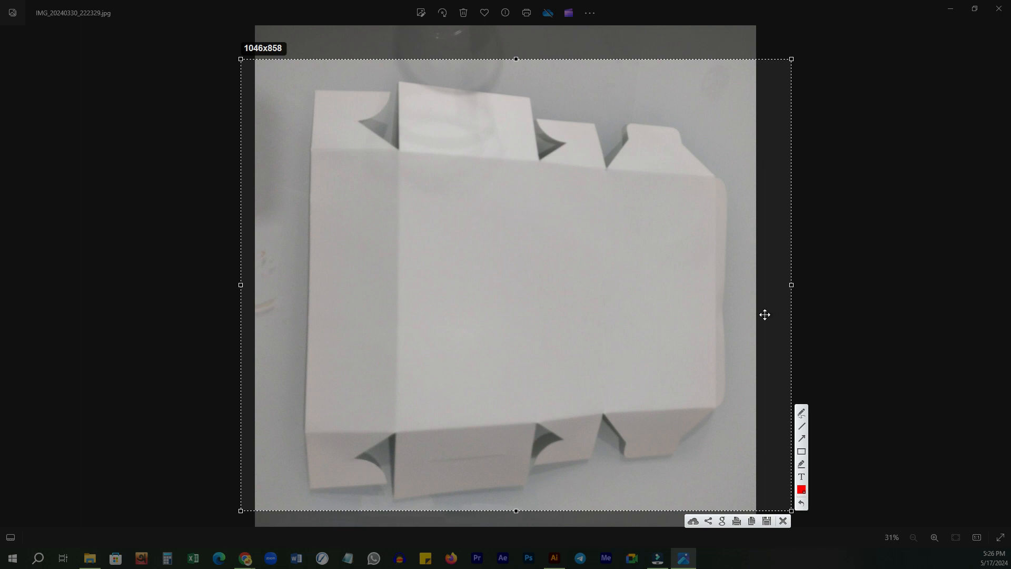
click(802, 413)
drag(669, 114, 620, 116)
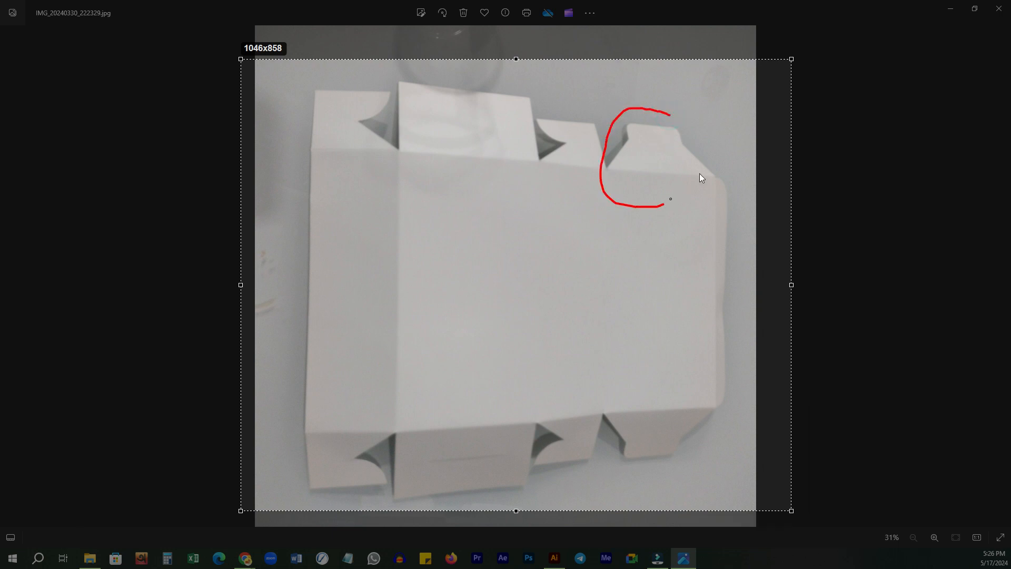
drag(683, 195, 667, 132)
drag(638, 274, 683, 245)
mouse_move(656, 162)
mouse_down()
mouse_move(671, 134)
mouse_move(664, 155)
mouse_up()
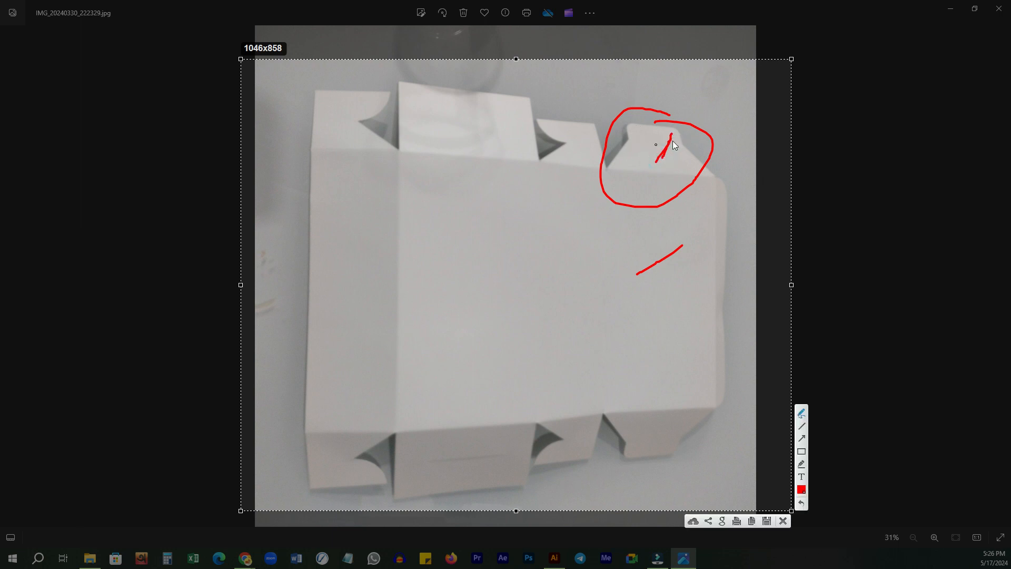
Step: Mark the slit on the lower middle flap with two red lines and circle both notched flaps at the left corners
drag(409, 456, 520, 451)
drag(416, 475, 531, 461)
mouse_move(341, 411)
mouse_down()
mouse_move(307, 460)
mouse_move(362, 452)
mouse_up()
mouse_move(319, 102)
mouse_down()
mouse_move(327, 180)
mouse_move(387, 135)
mouse_up()
drag(341, 100, 342, 100)
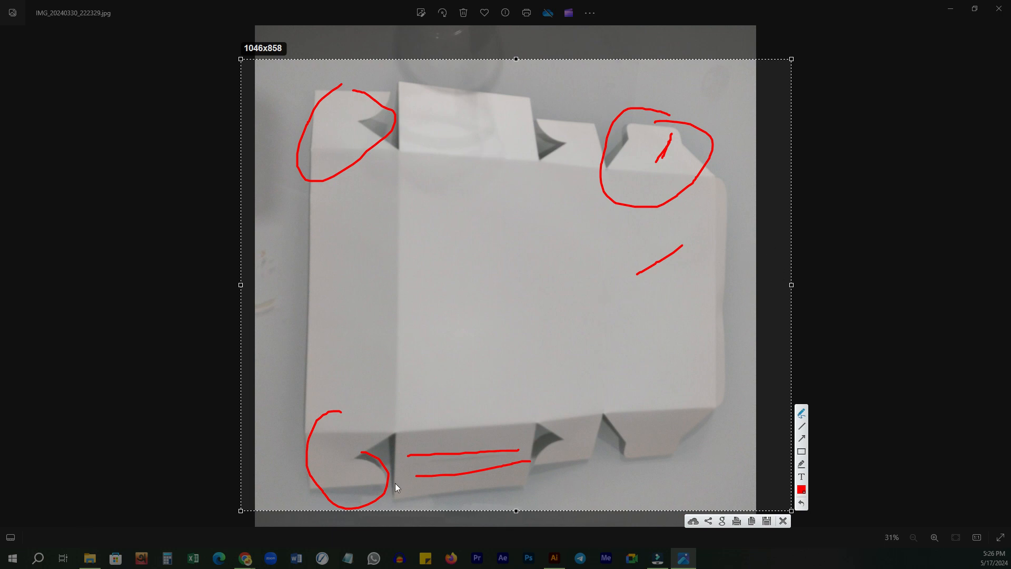
Step: Draw red arcs from the notched flaps to the centres of the upper and lower middle flaps to show how they fold
mouse_move(573, 166)
mouse_down()
mouse_move(585, 144)
mouse_move(560, 116)
mouse_move(497, 97)
mouse_up()
drag(455, 130, 455, 130)
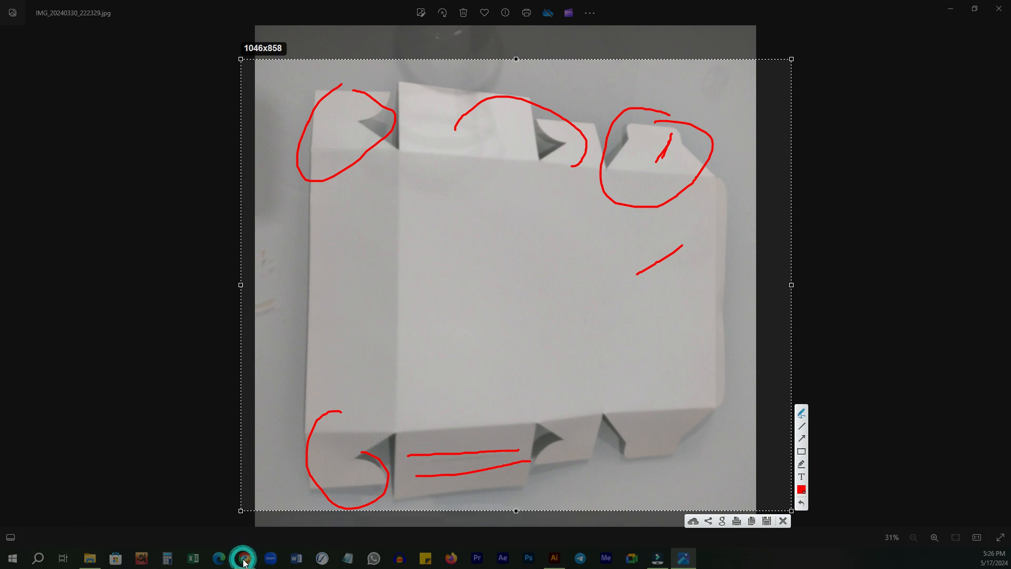
mouse_move(330, 168)
mouse_down()
mouse_move(361, 111)
mouse_move(409, 95)
mouse_move(462, 129)
mouse_up()
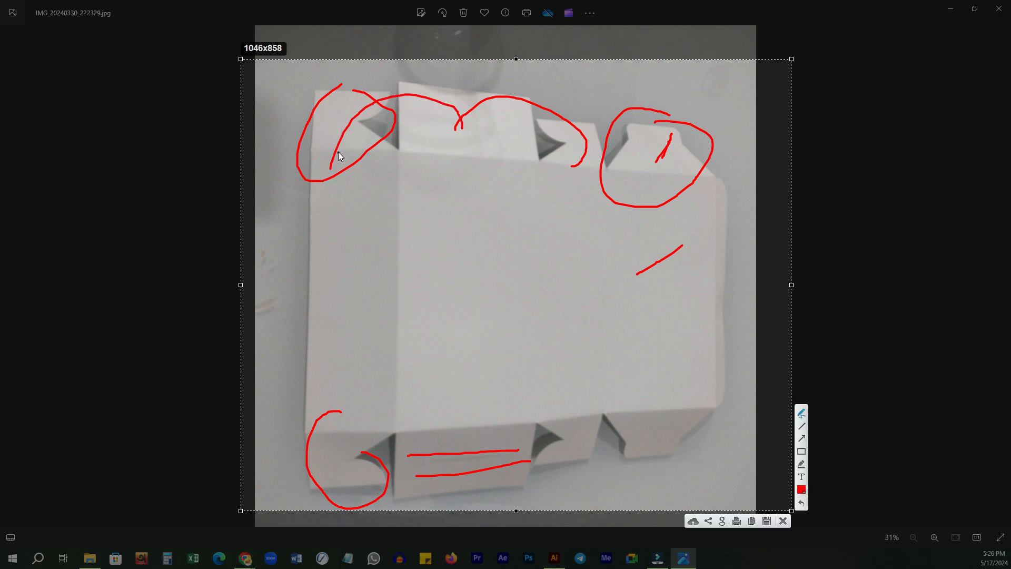
drag(338, 153, 364, 105)
drag(459, 130, 461, 132)
mouse_move(339, 435)
mouse_down()
mouse_move(341, 471)
mouse_move(429, 489)
mouse_move(454, 461)
mouse_up()
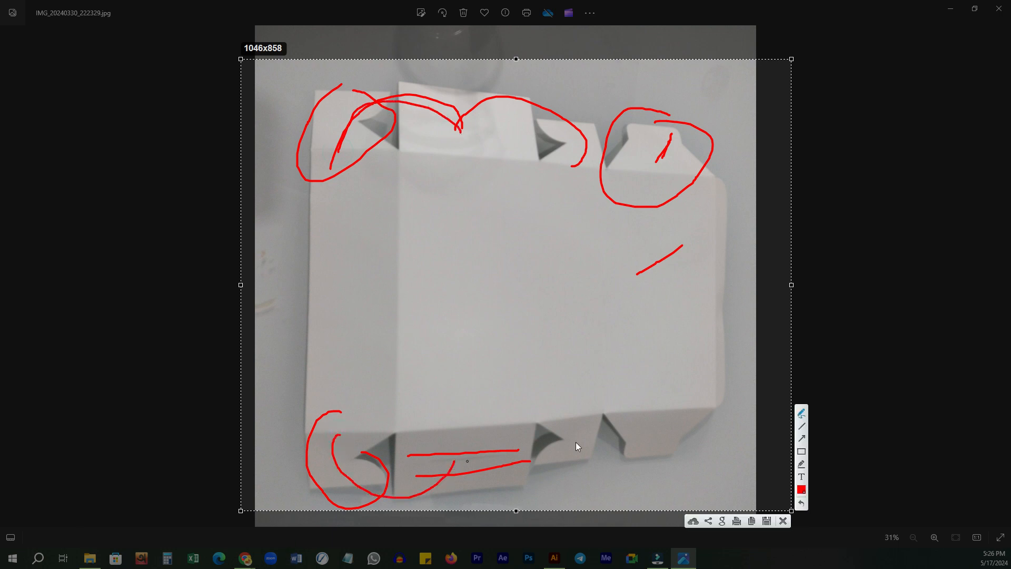
drag(577, 432, 452, 463)
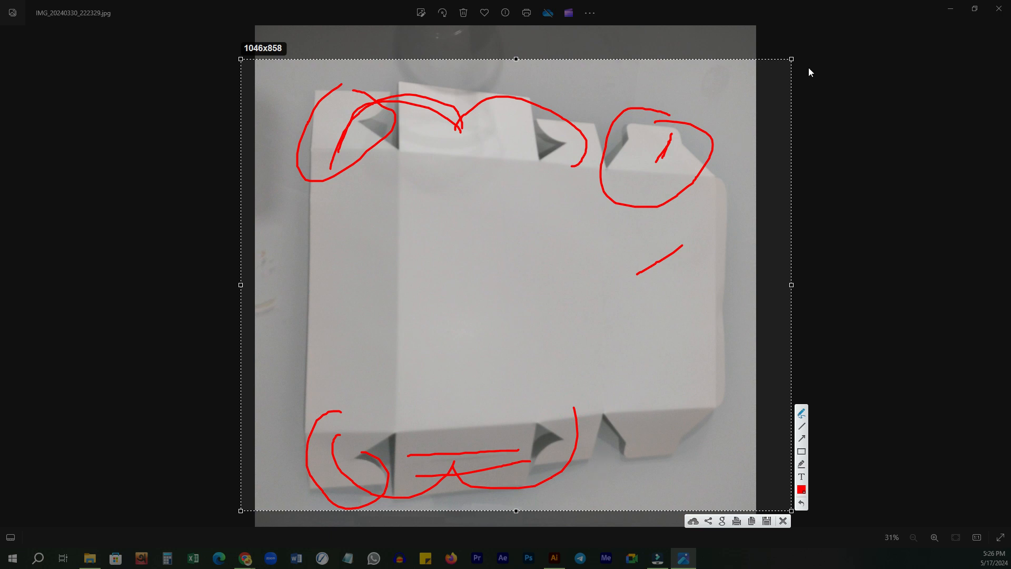
Step: Circle the long tuck flap, draw a red curve from it to the opposite edge of the flat box, and discard the capture
drag(720, 172, 683, 385)
drag(757, 235, 731, 184)
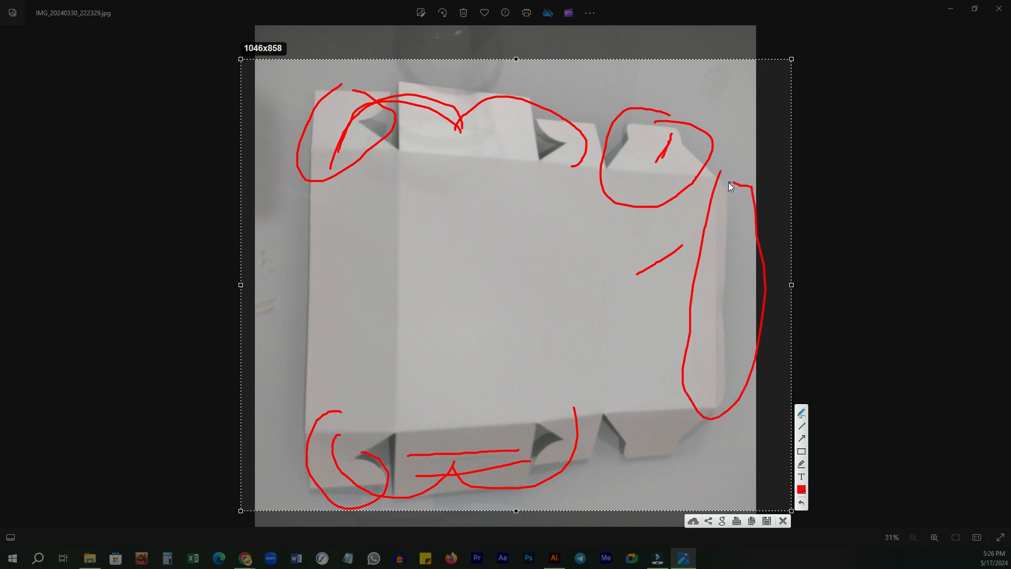
mouse_move(731, 260)
mouse_down()
mouse_move(625, 237)
mouse_move(288, 273)
mouse_up()
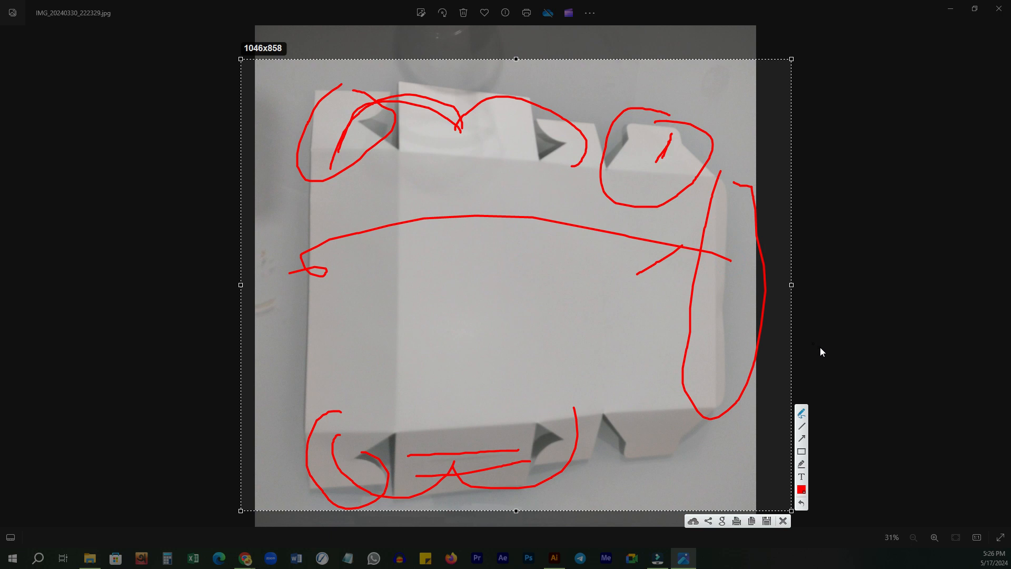
click(787, 522)
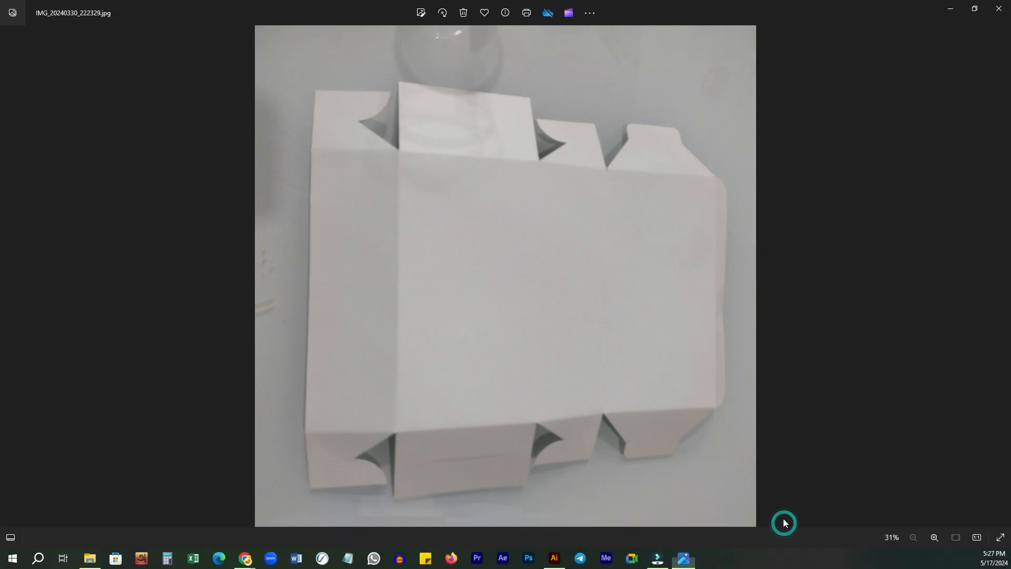
Step: Check the participants in the Google Meet call and return to the flat box photo IMG_20240330_222329
mouse_move(248, 562)
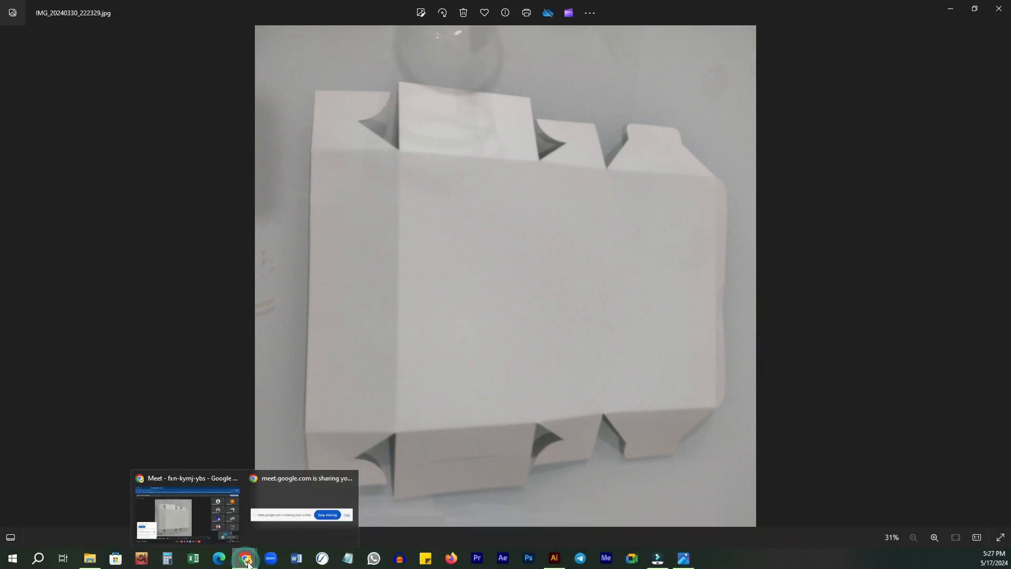
click(185, 517)
click(939, 488)
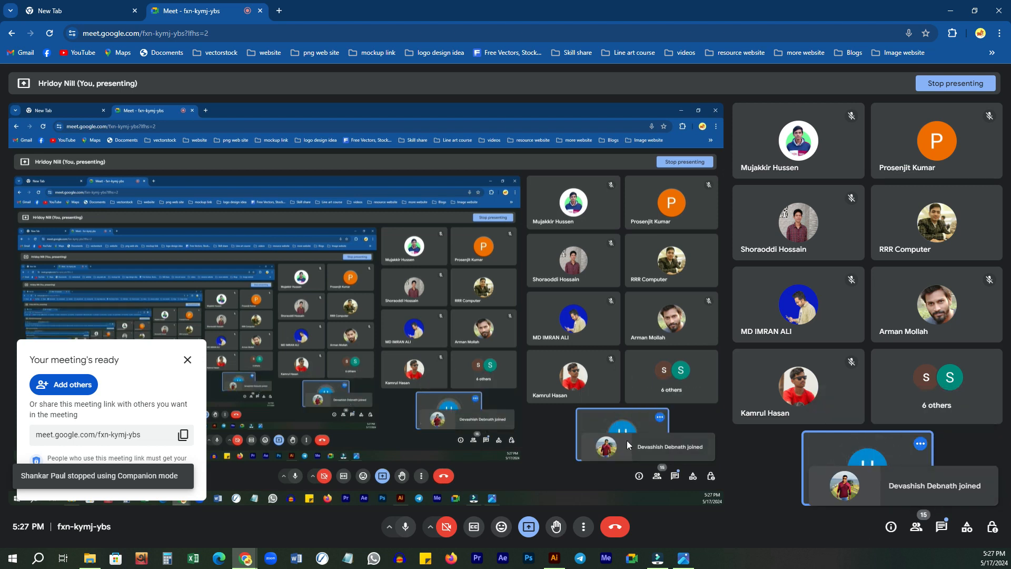
click(554, 558)
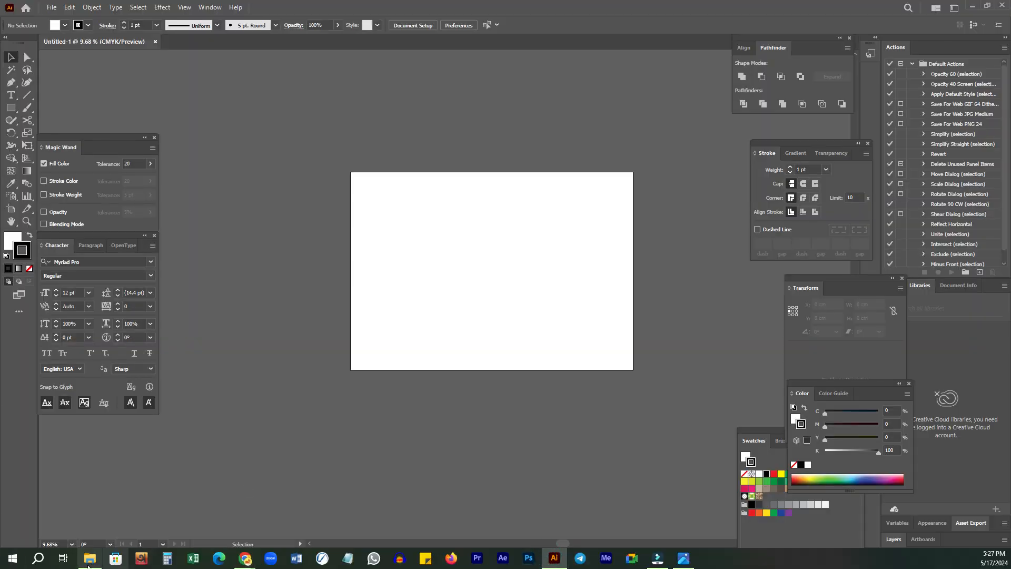
click(89, 558)
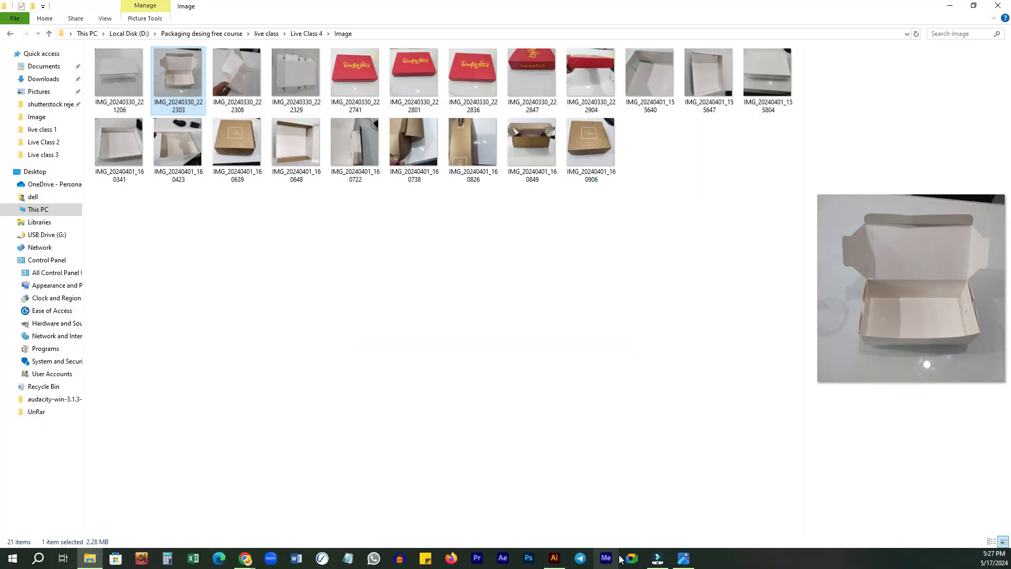
click(682, 562)
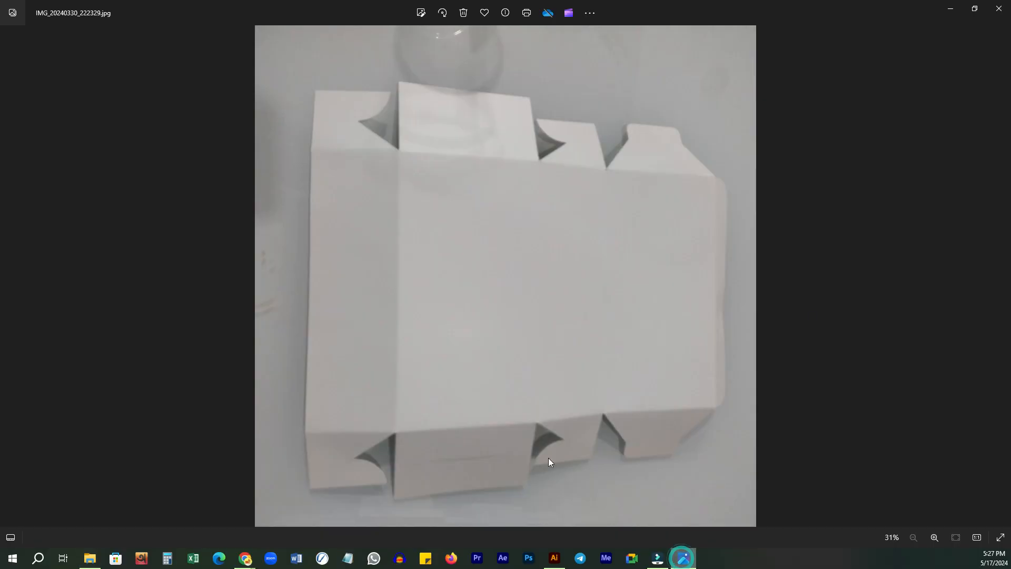
click(1001, 277)
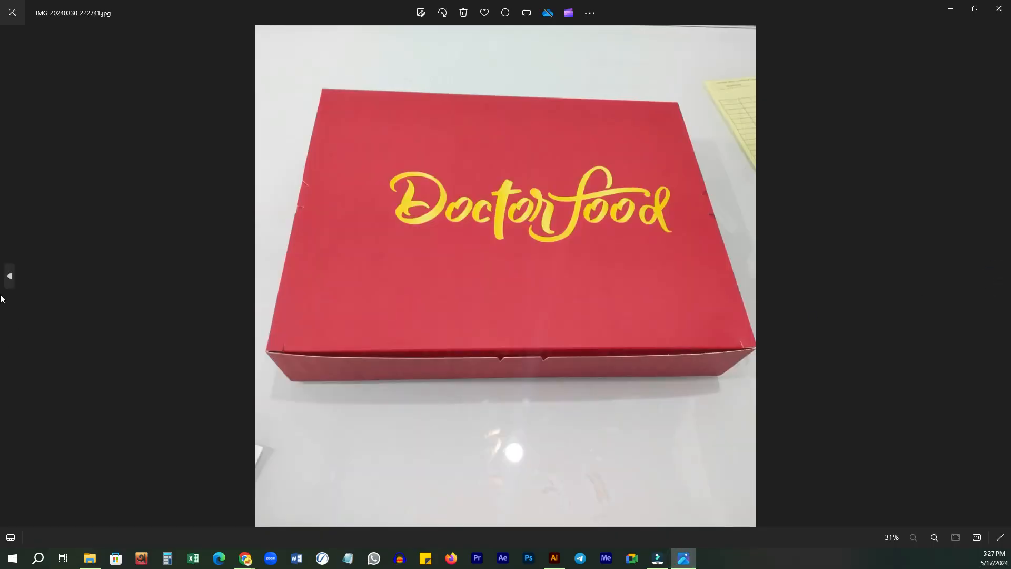
click(8, 276)
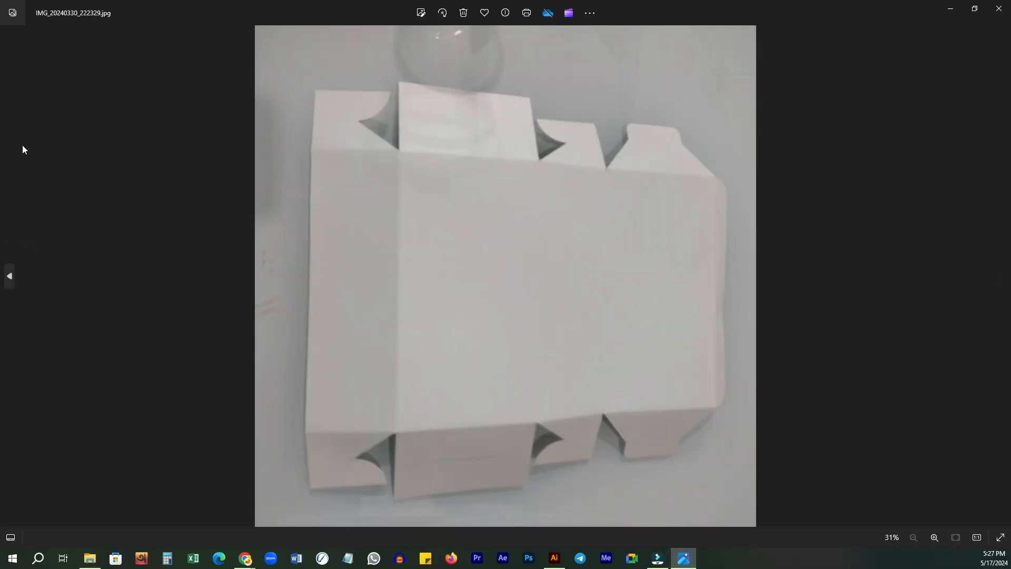
Step: Copy photo IMG_20240330_222329 from the Live Class 4 Image folder and paste it into the untitled Illustrator document
click(948, 9)
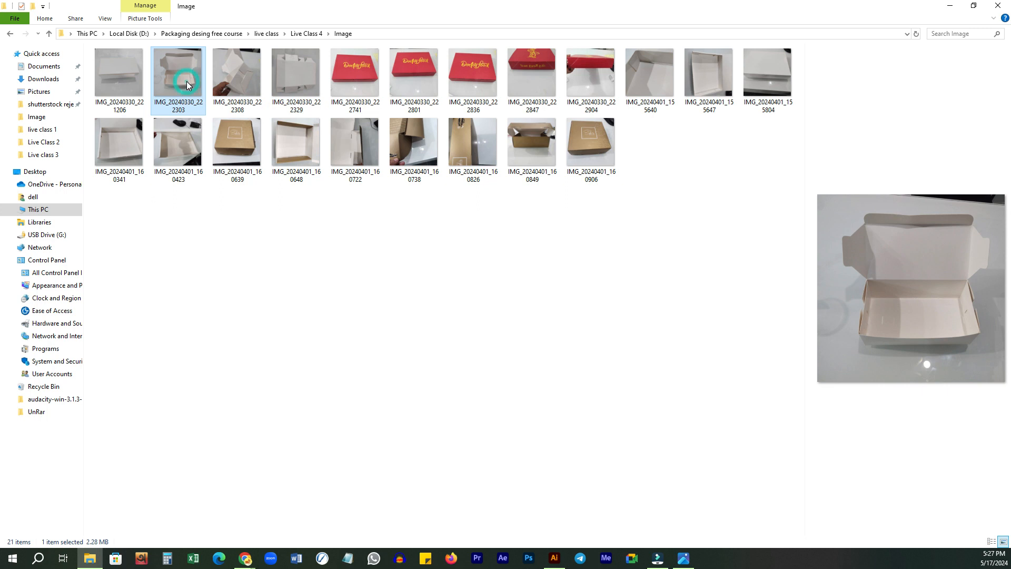
click(298, 84)
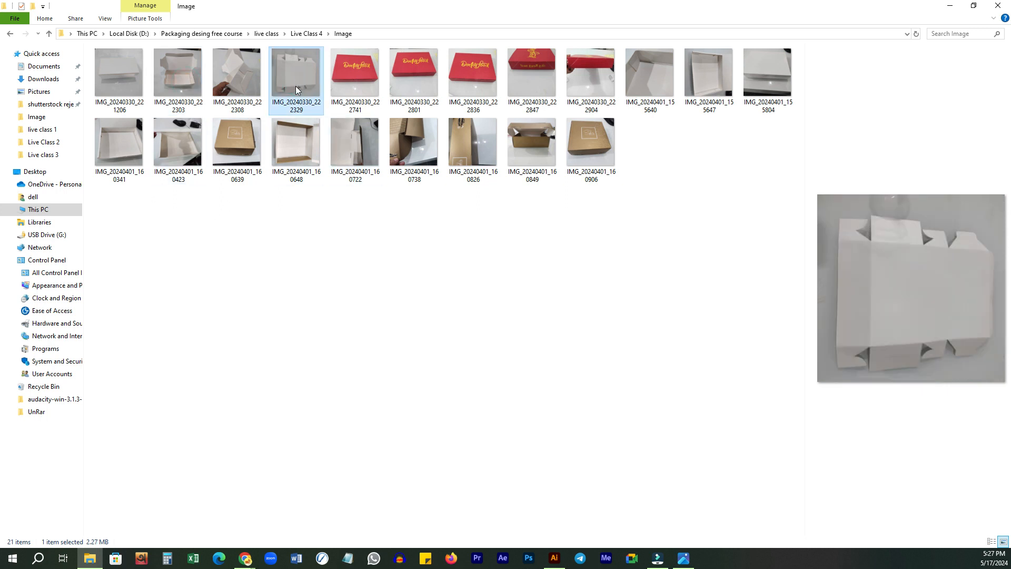
click(625, 445)
click(554, 557)
click(459, 275)
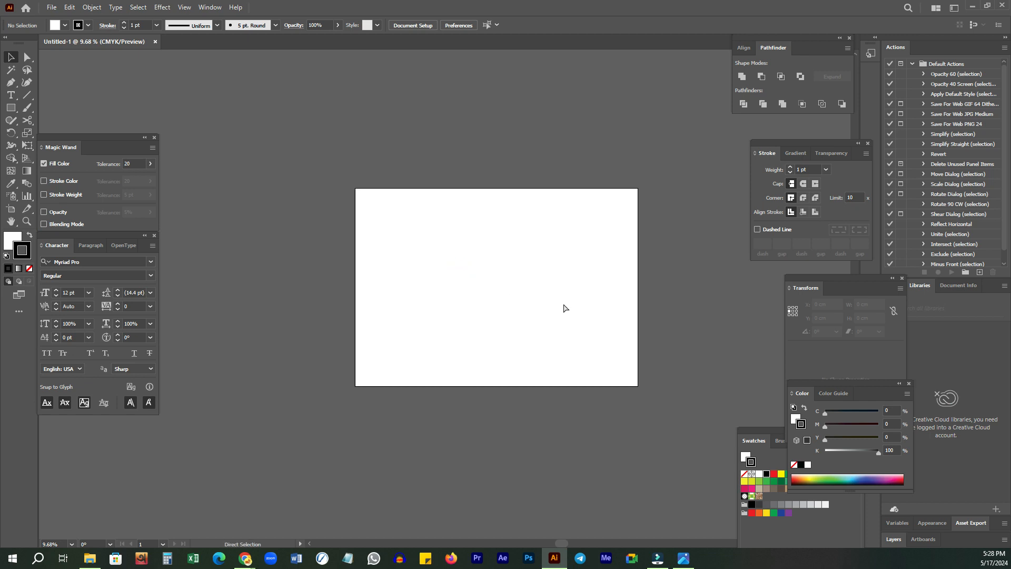
key(ctrl+v)
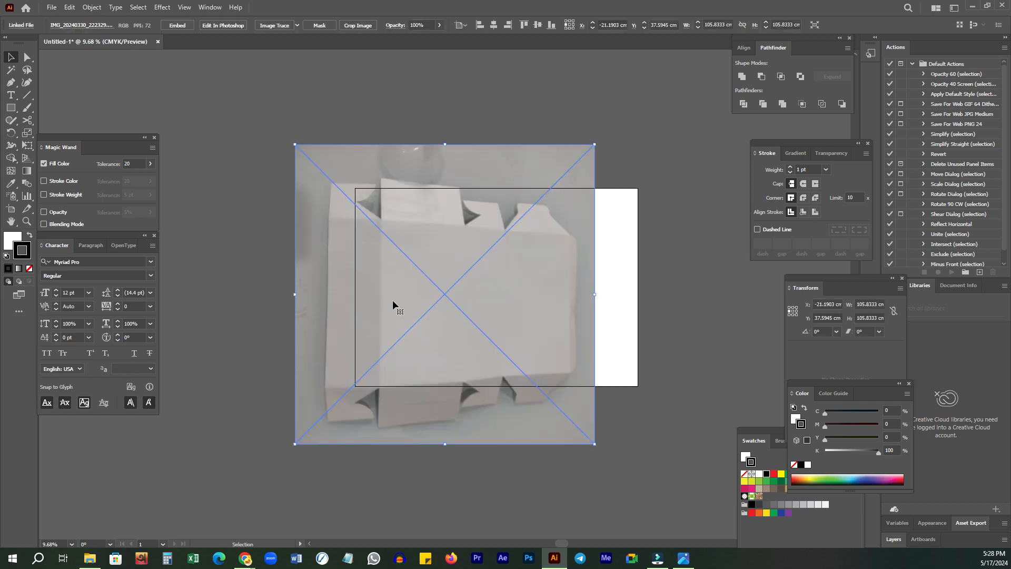
Step: Rotate the pasted photo 90° and scale it to about 86 cm square beside the artboard's left edge
drag(352, 276, 502, 276)
drag(659, 286, 454, 380)
drag(435, 456, 406, 181)
drag(301, 223, 418, 219)
drag(517, 142, 461, 199)
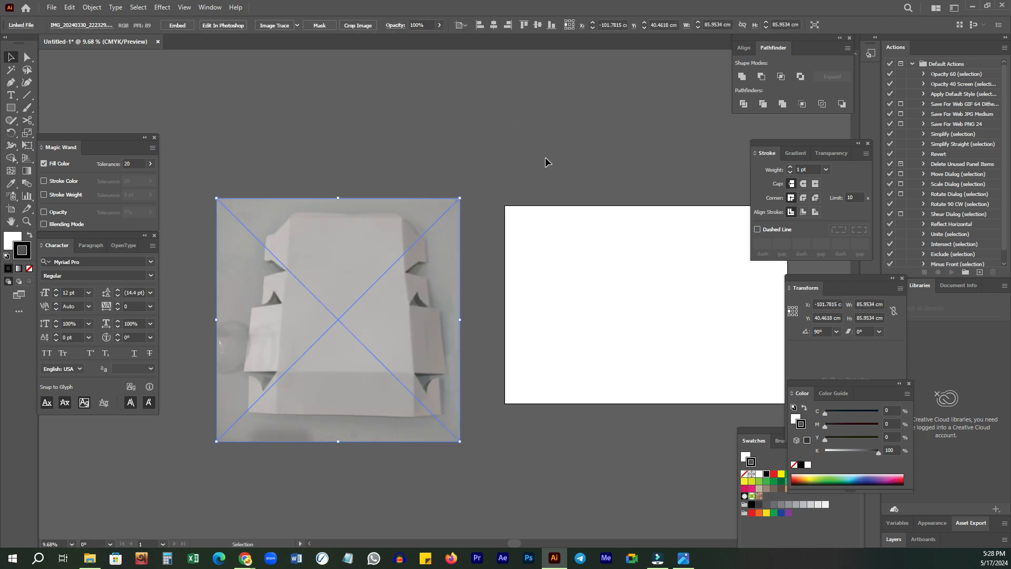
Step: Shift the rotated photo slightly closer to the artboard and embed it in the document
drag(437, 356, 457, 341)
click(178, 25)
click(588, 237)
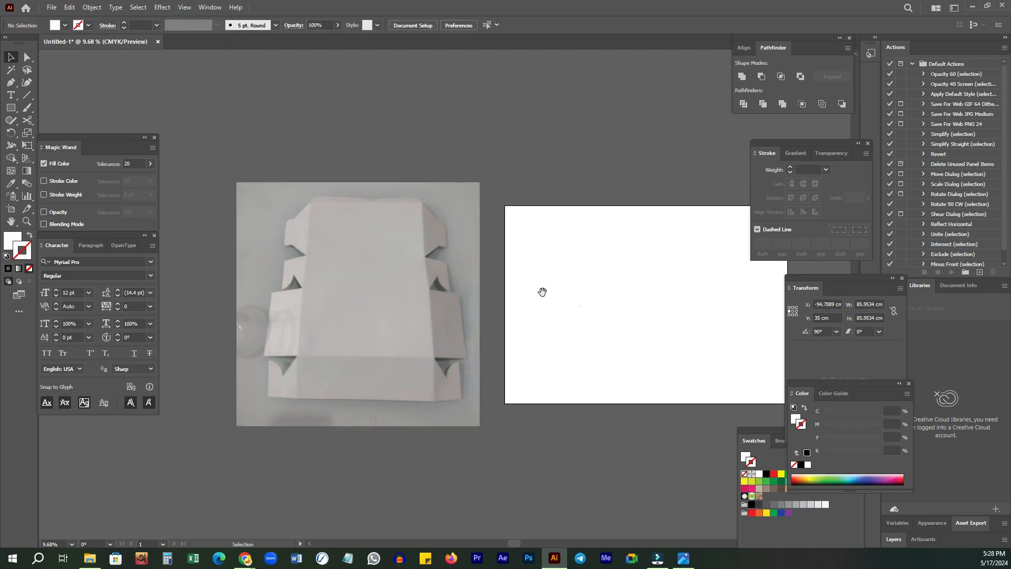
Step: Move the embedded photo about 6 cm horizontally towards the artboard
drag(580, 307, 521, 249)
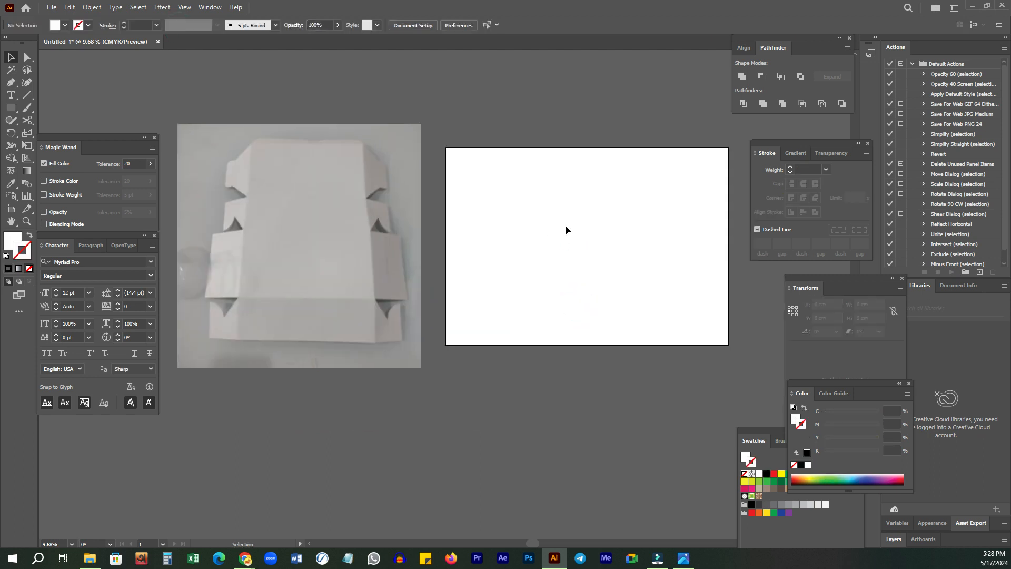
drag(326, 285, 342, 284)
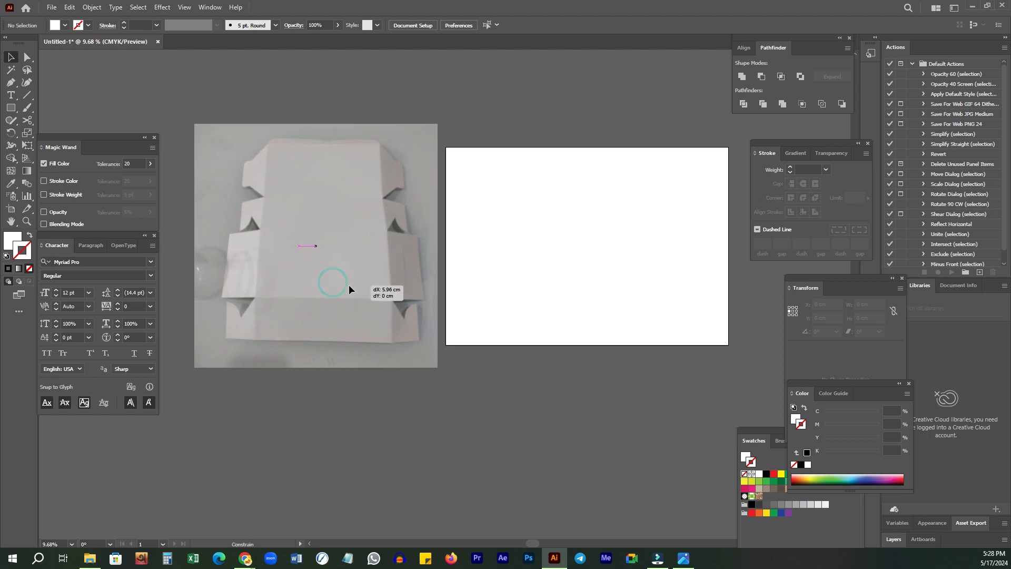
click(583, 278)
drag(568, 291, 553, 287)
drag(559, 304, 556, 338)
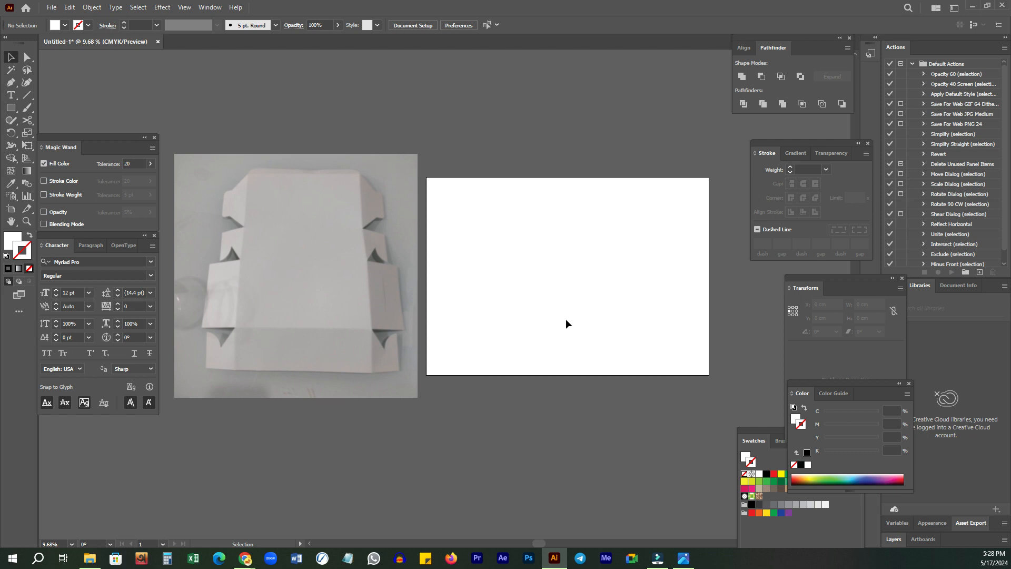
drag(576, 293, 557, 277)
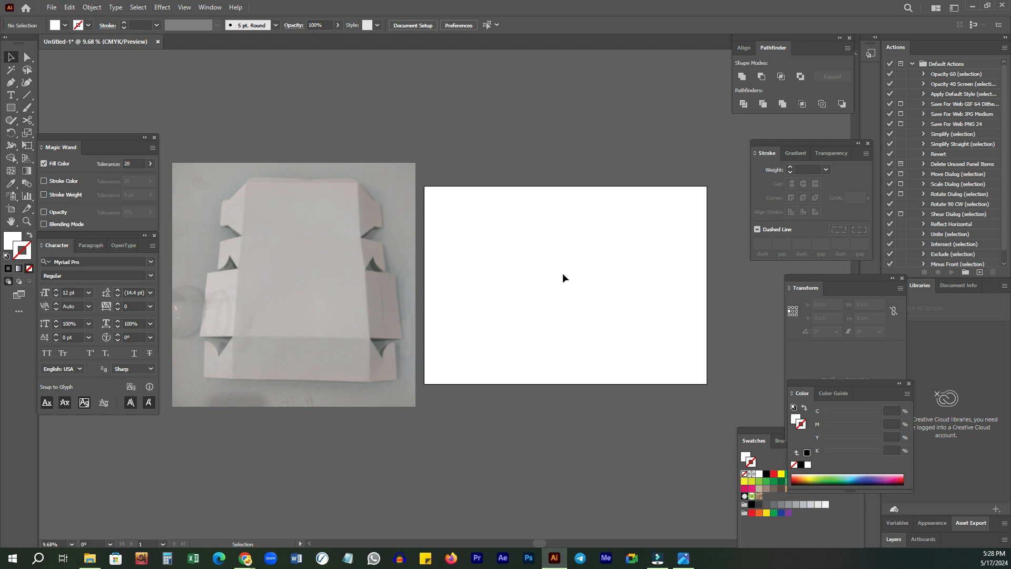
Step: Place a line of placeholder point text in the artboard's upper left area and enlarge it to about 158 pt
key(z)
drag(477, 251, 484, 272)
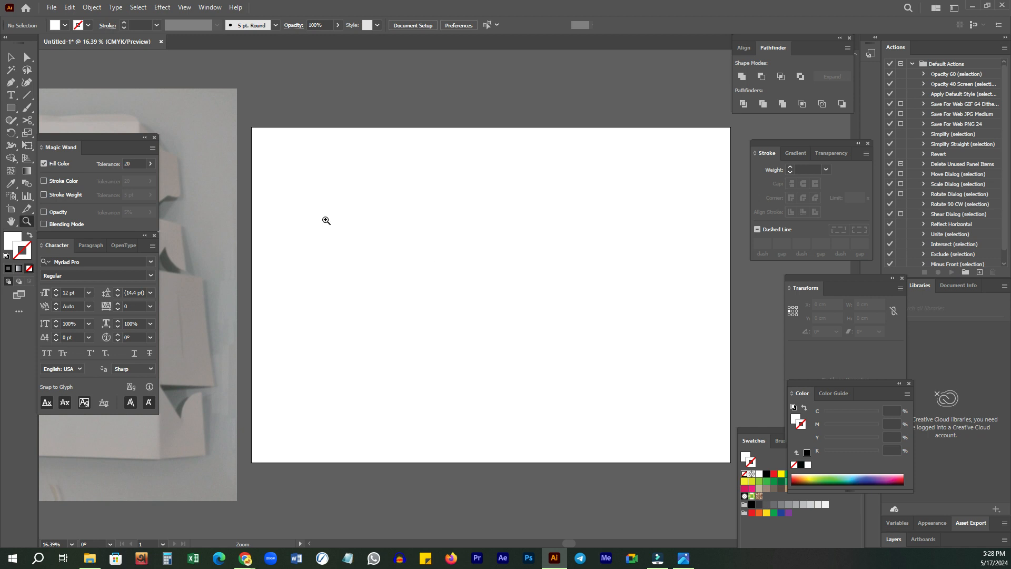
key(t)
drag(332, 176, 434, 243)
key(ctrl+z)
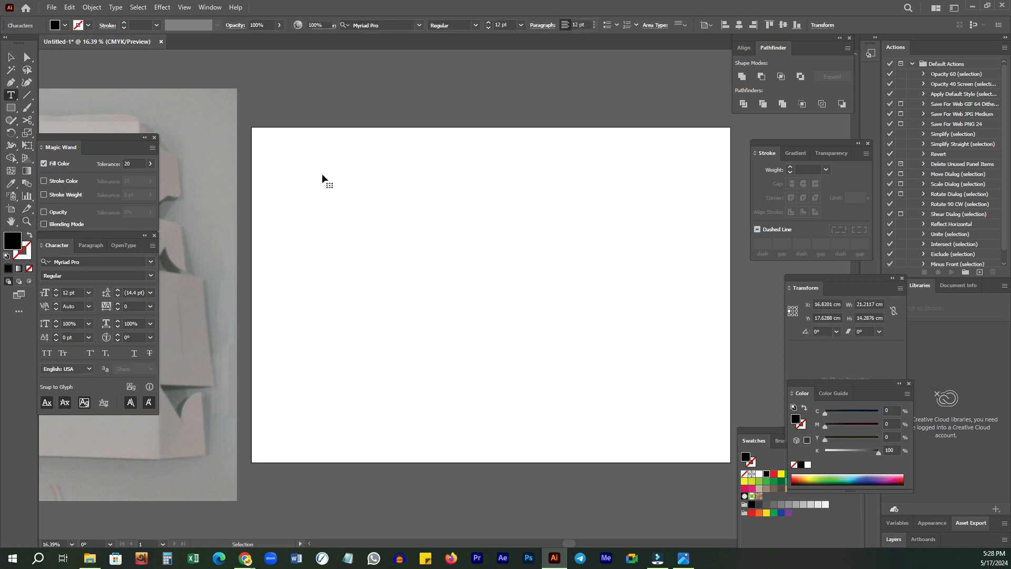
click(351, 199)
key(Escape)
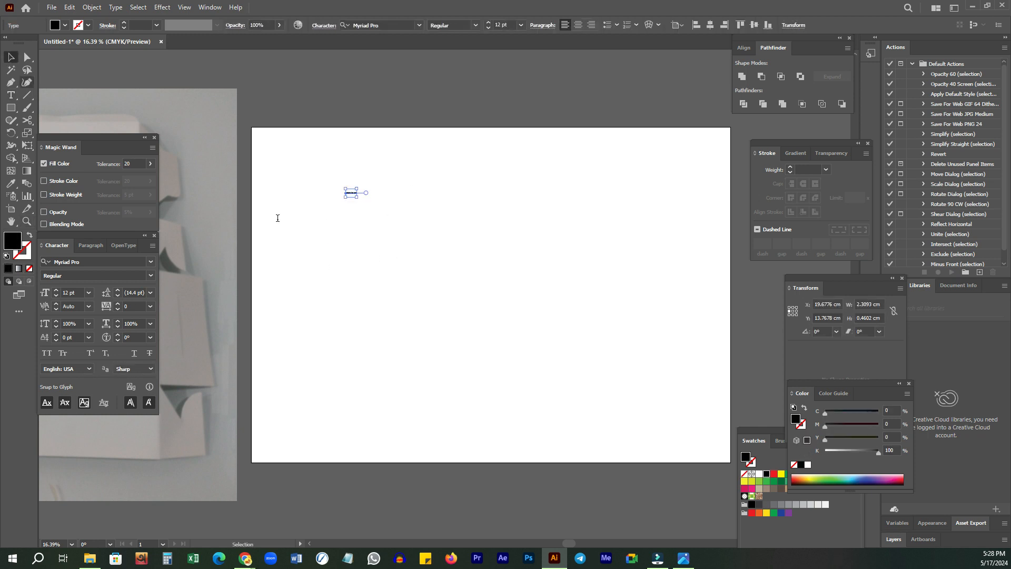
drag(359, 199, 508, 291)
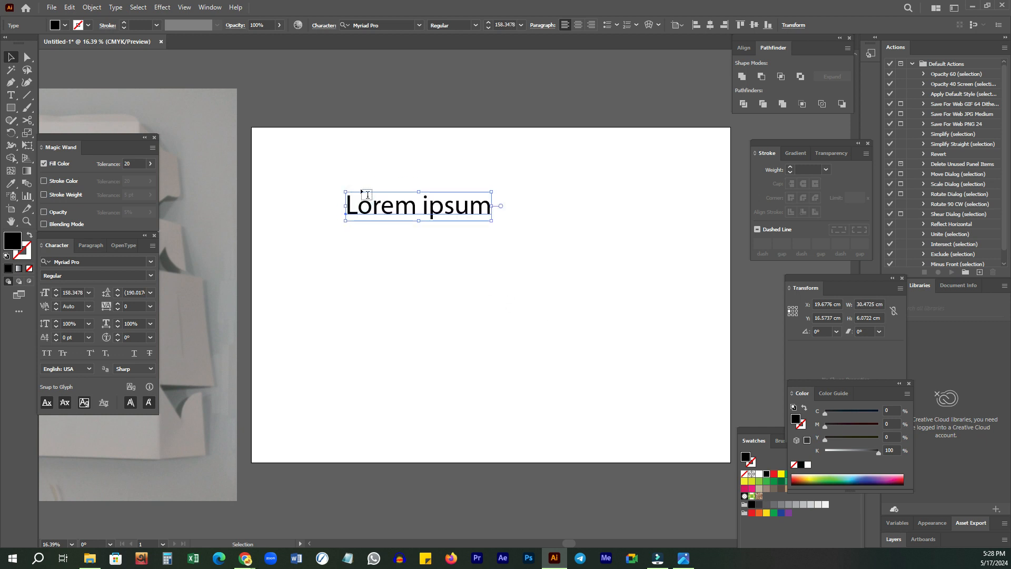
Step: Replace the placeholder text with "w 15"
key(t)
triple_click(386, 199)
text(W)
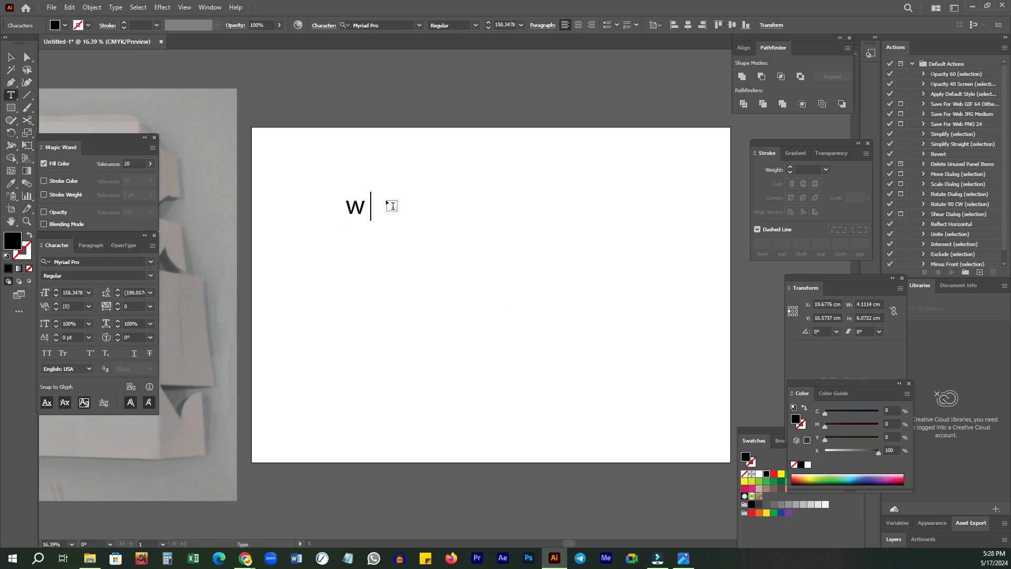
text( 15)
key(Escape)
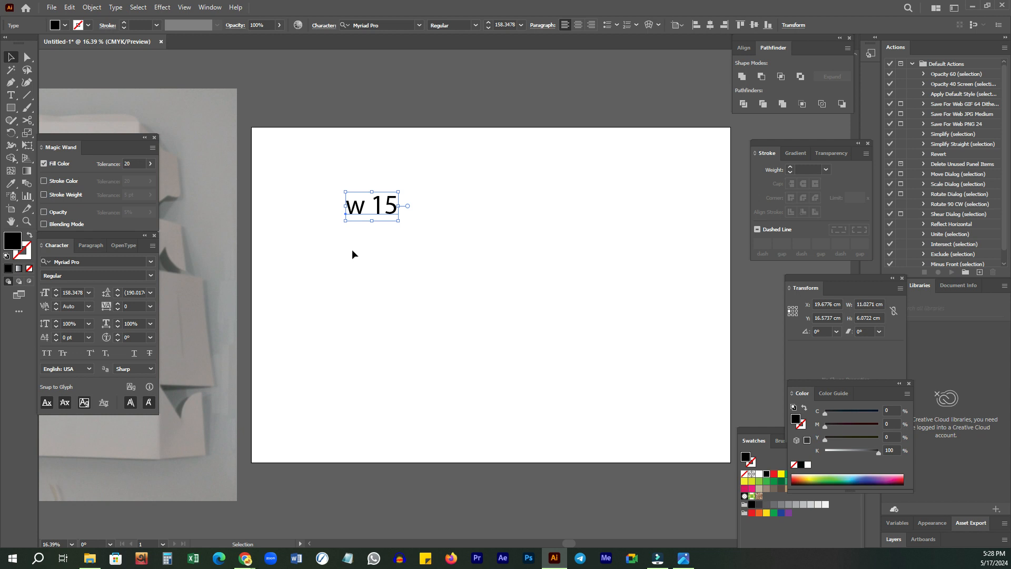
Step: Duplicate the "w 15" text directly below itself and change the copy's number to 10
drag(383, 211, 339, 233)
key(t)
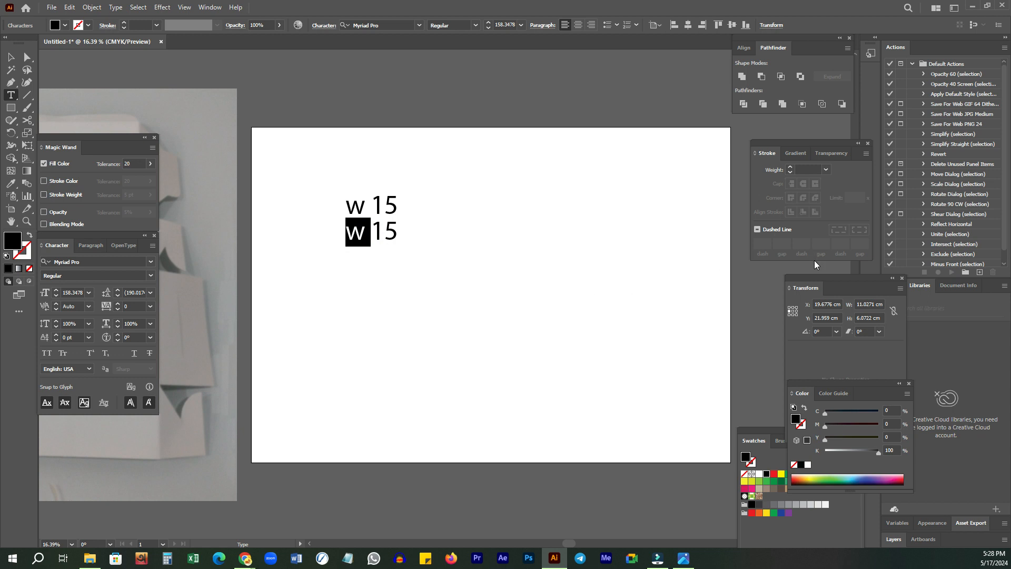
drag(377, 230, 398, 225)
text(10)
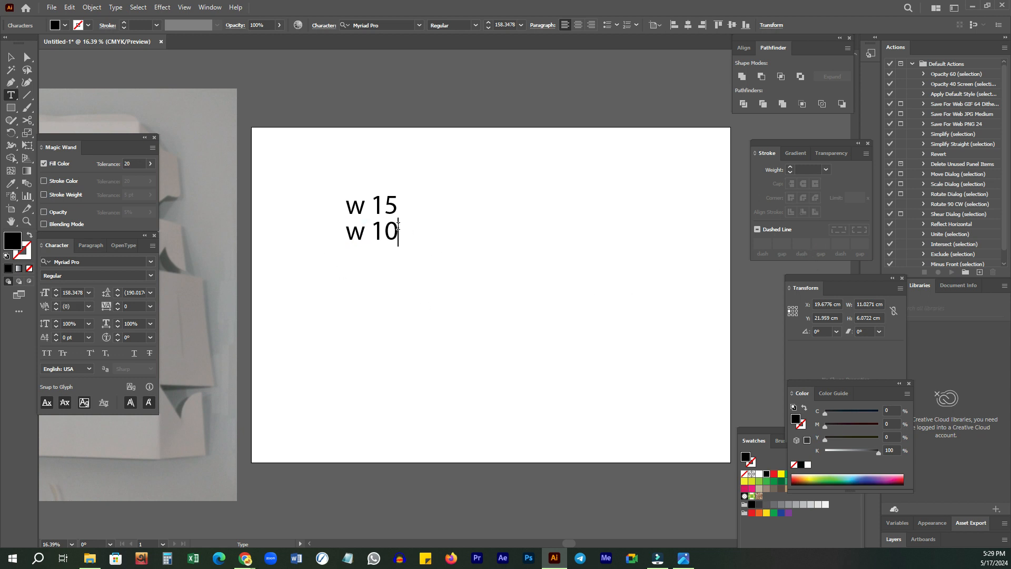
key(Escape)
click(532, 293)
Step: Change the second line's letter to a capital H and the first line's letter to a capital W
click(389, 256)
drag(388, 251, 433, 209)
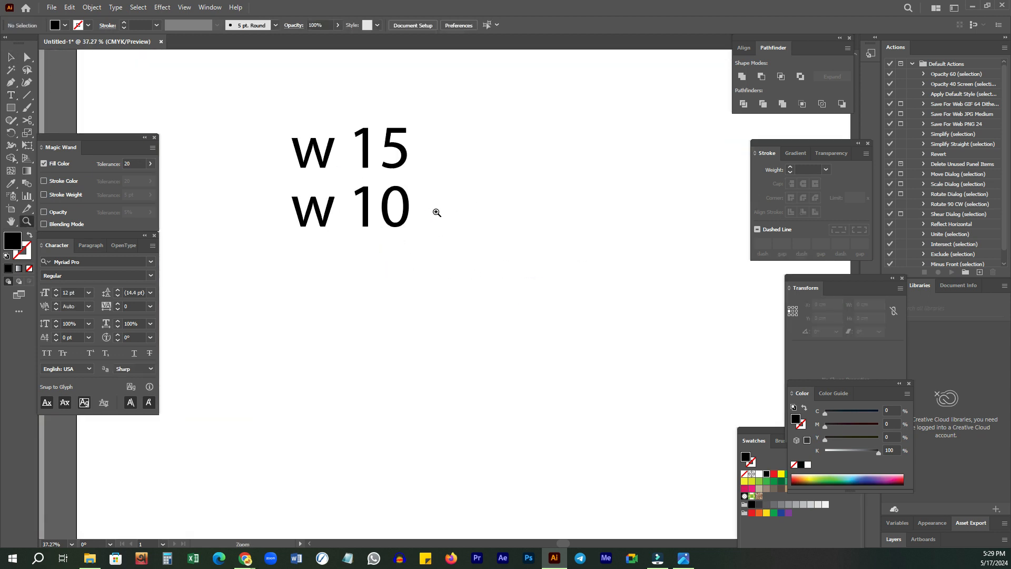
key(t)
double_click(331, 211)
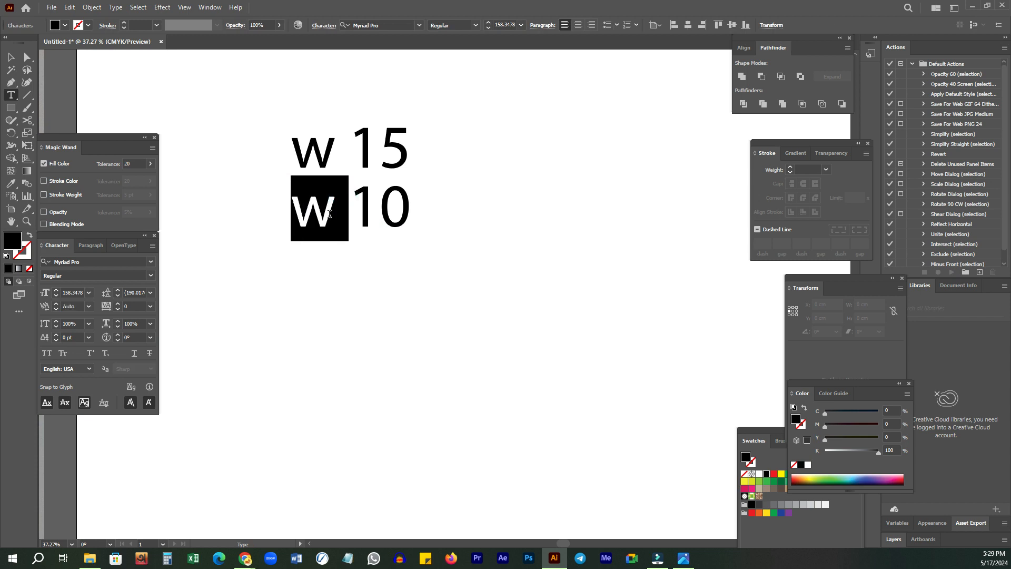
click(329, 205)
drag(329, 206, 312, 209)
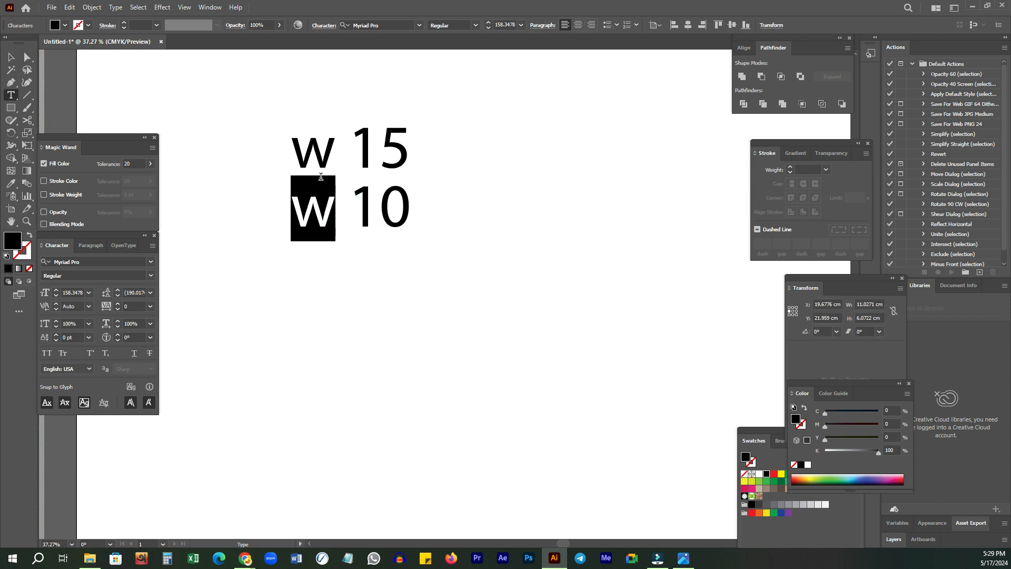
text(h)
key(BackSpace)
text(H)
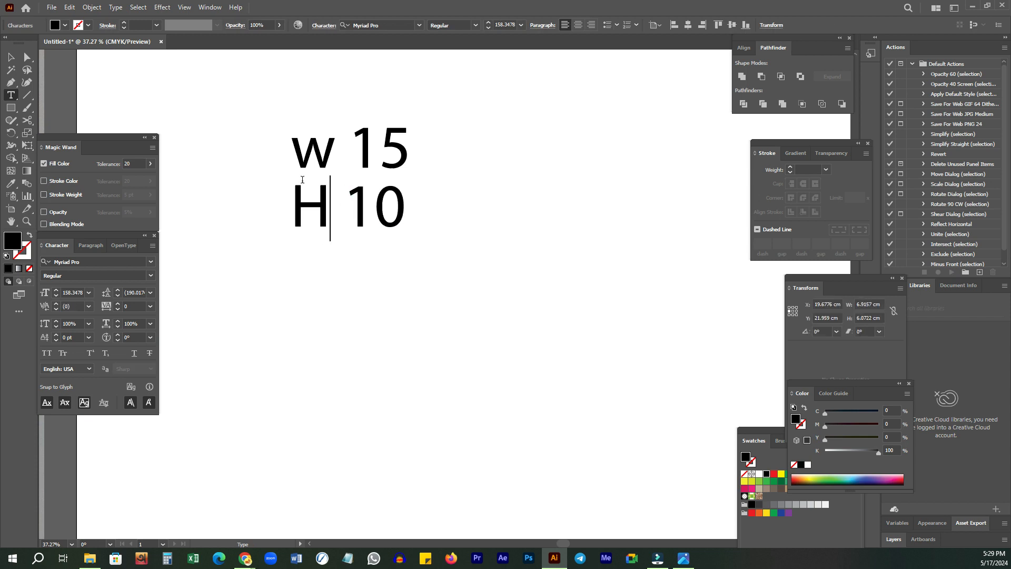
double_click(304, 151)
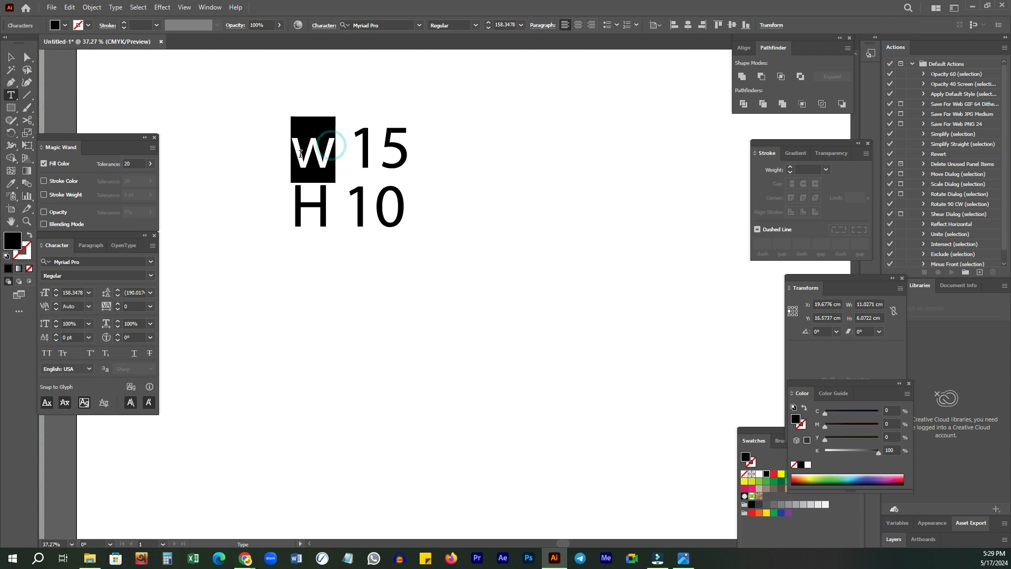
text(W)
key(Escape)
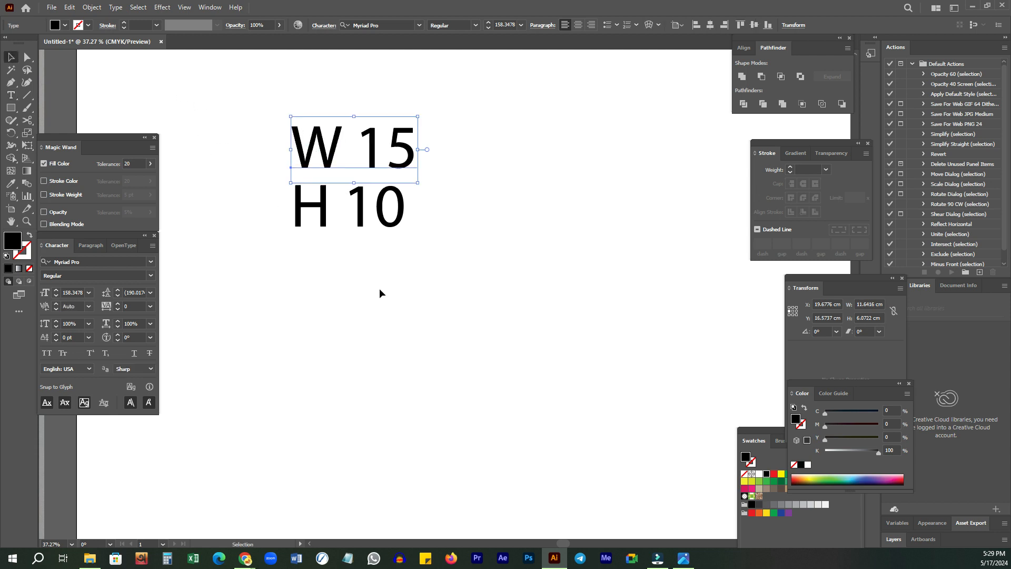
Step: Duplicate the "H 10" line about 5.3 cm below itself and change the copy to "D 6"
drag(379, 289, 384, 248)
drag(357, 179, 365, 238)
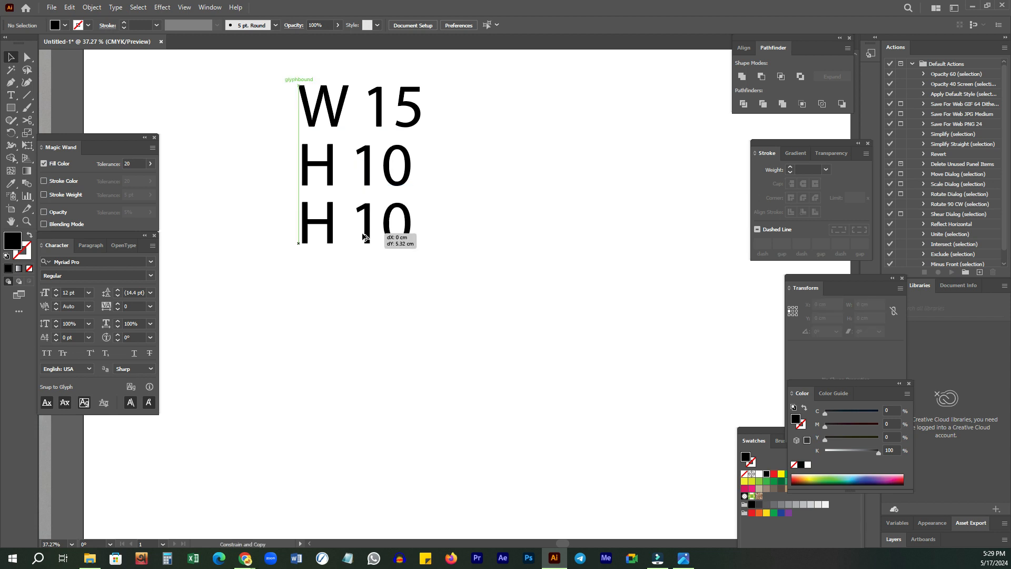
double_click(311, 242)
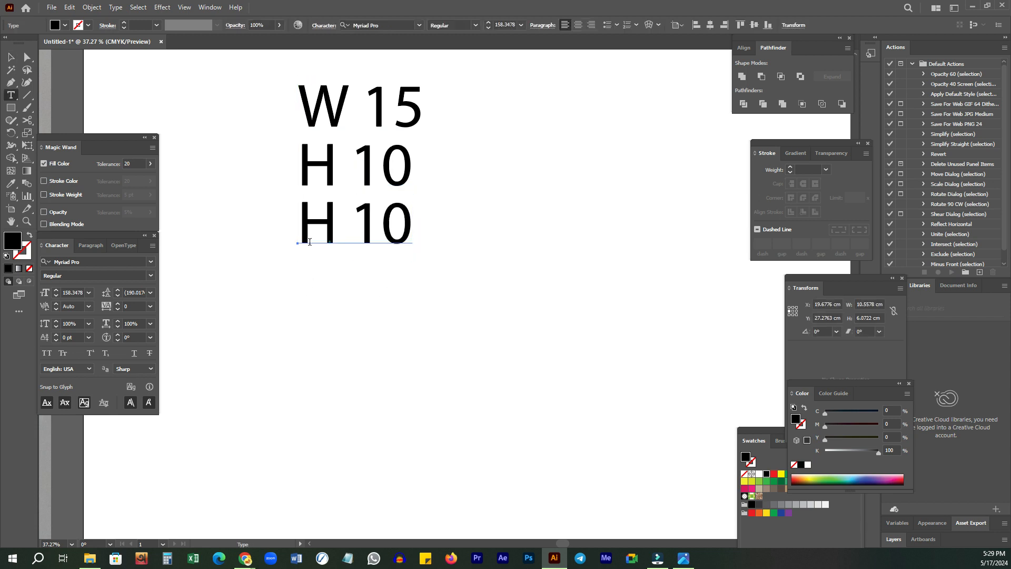
double_click(311, 242)
text(D)
double_click(361, 229)
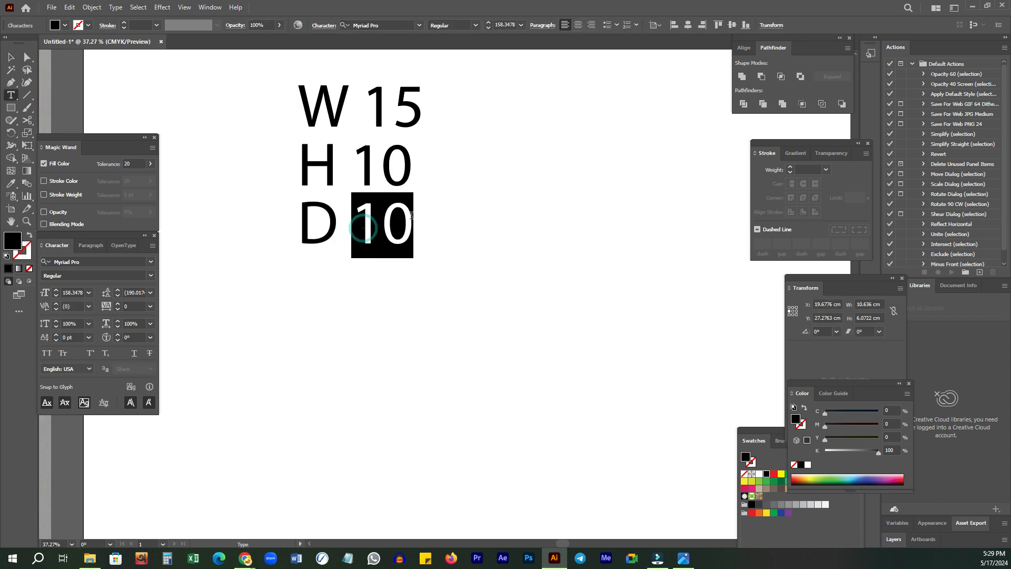
text(6)
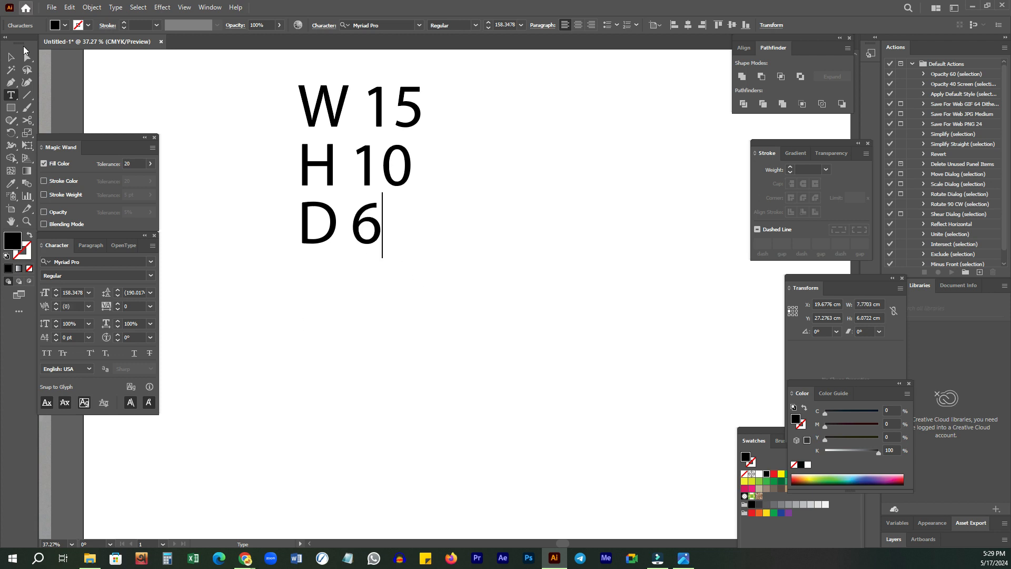
Step: Move the three dimension lines together into the artboard's upper-left corner and swap the default colours to a black stroke with no fill
key(Escape)
click(553, 379)
scroll(398, 362, down, 5)
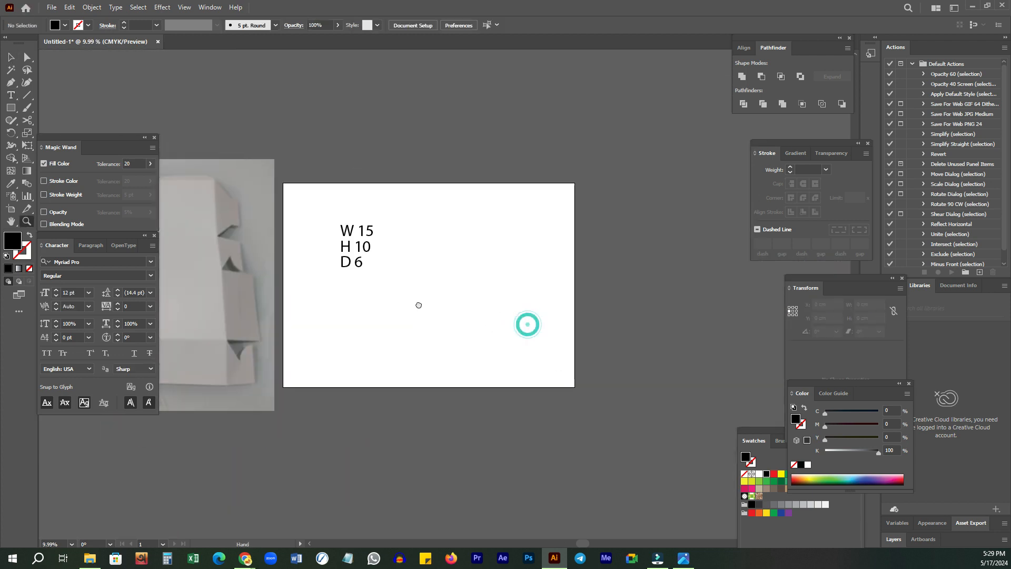
scroll(350, 273, up, 2)
key(v)
drag(316, 303, 481, 151)
drag(363, 208, 288, 154)
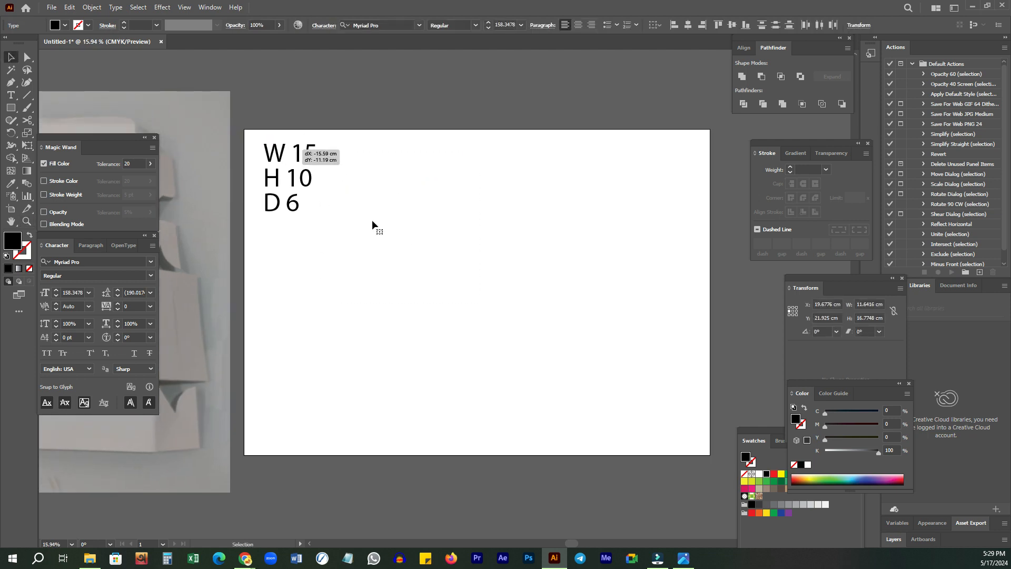
click(374, 226)
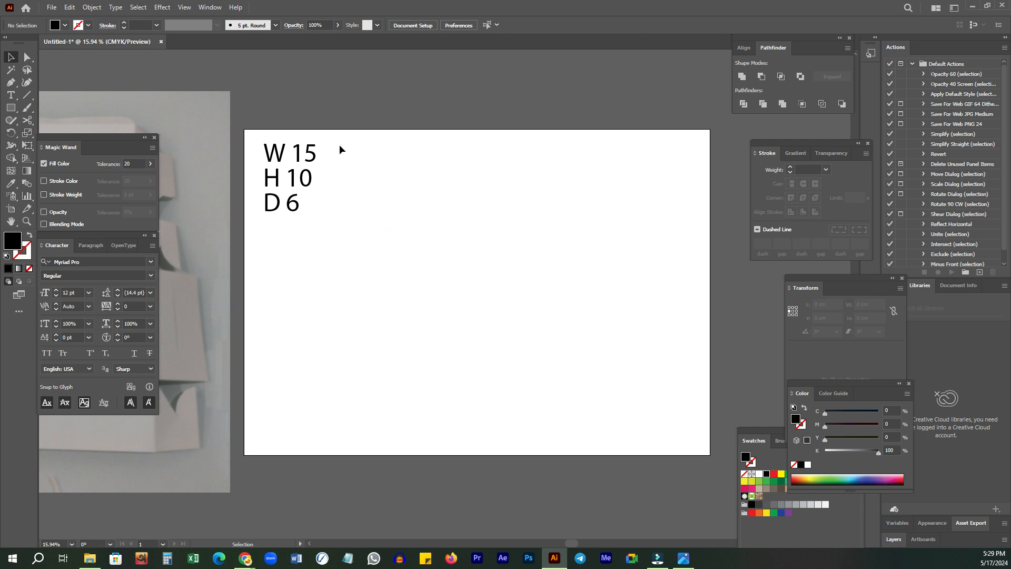
key(shift+x)
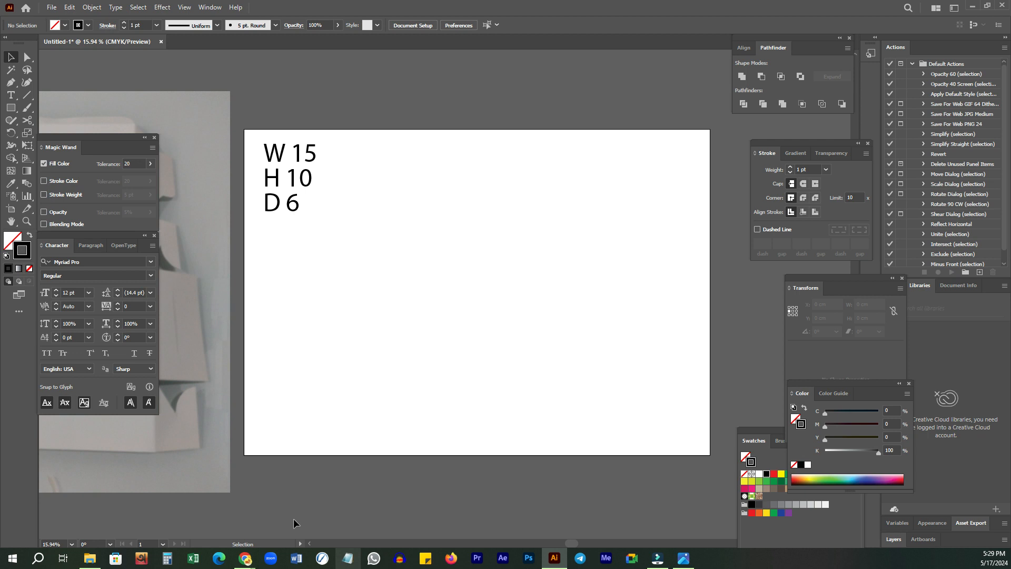
Step: Switch to the Google Meet window, admit the waiting participant and return to Illustrator
mouse_move(244, 557)
click(205, 484)
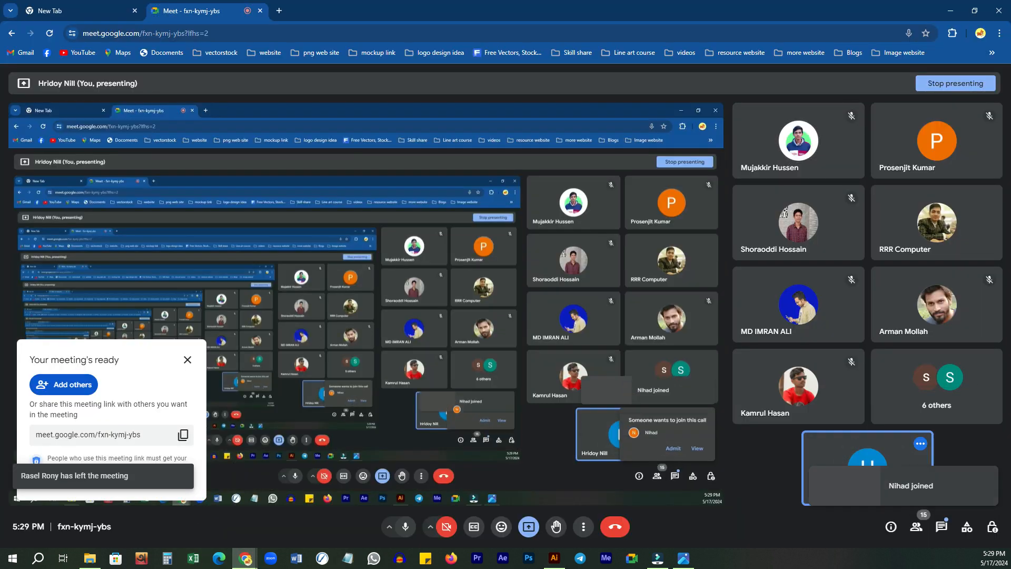
click(554, 557)
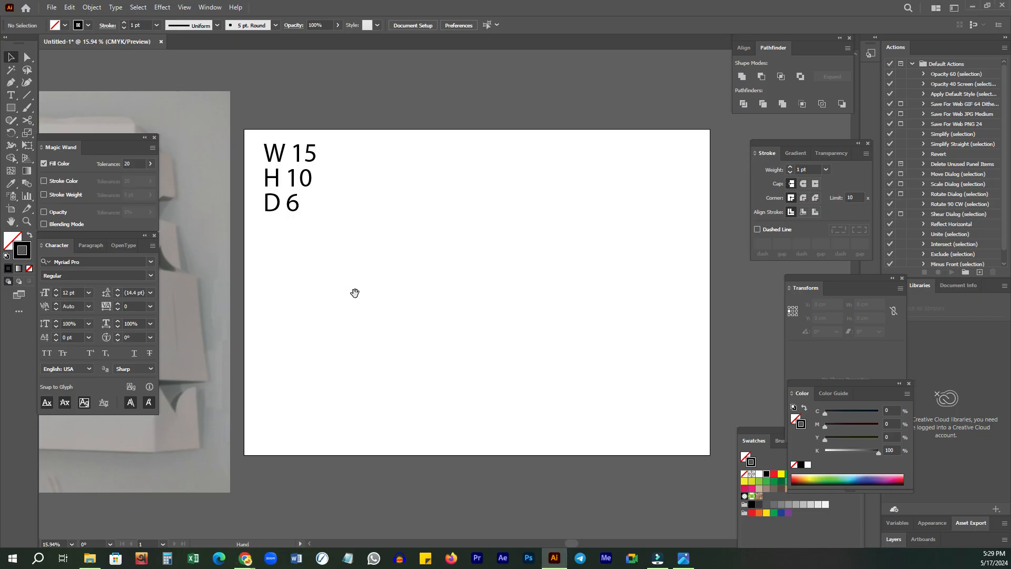
Step: Draw a rectangle 15 cm wide and 10 cm high in the middle of the artboard
drag(447, 278, 437, 269)
click(430, 275)
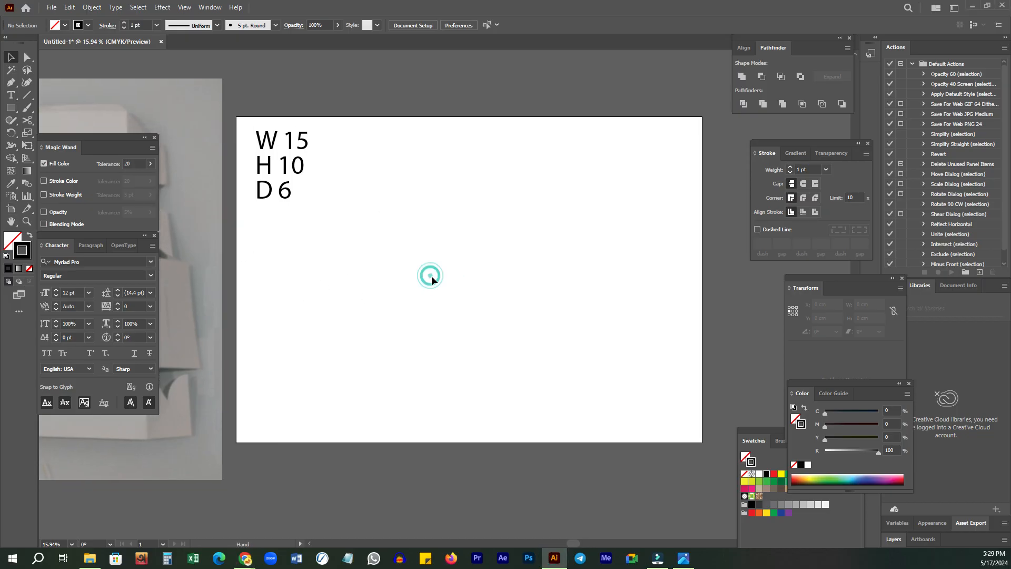
click(10, 107)
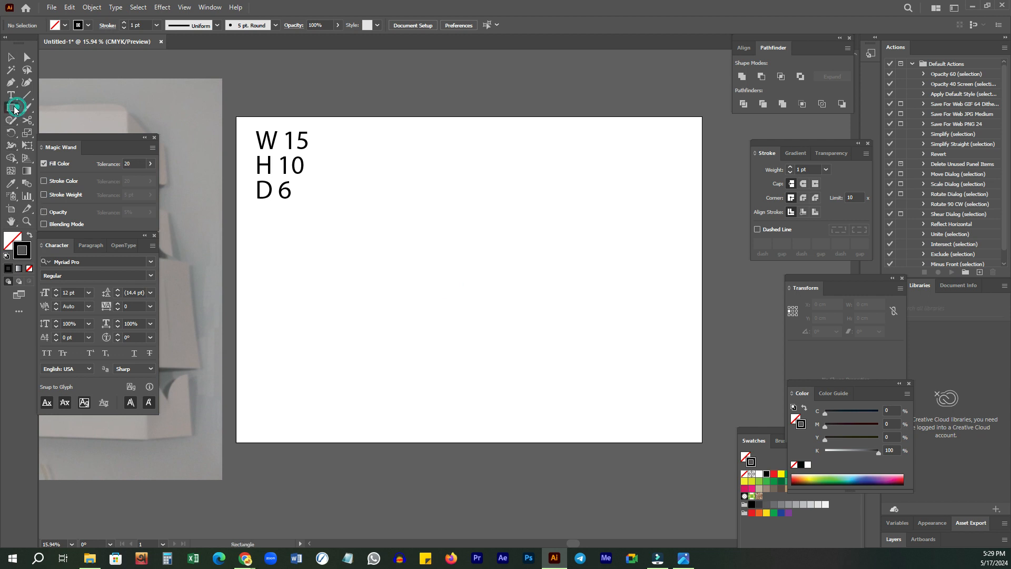
click(369, 233)
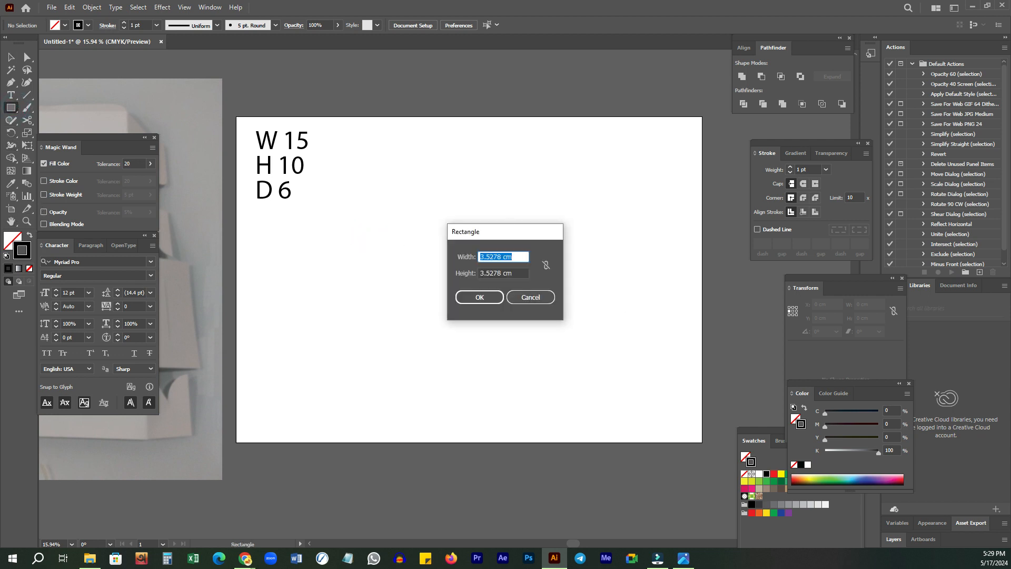
text(15)
key(Tab)
text(10)
key(Return)
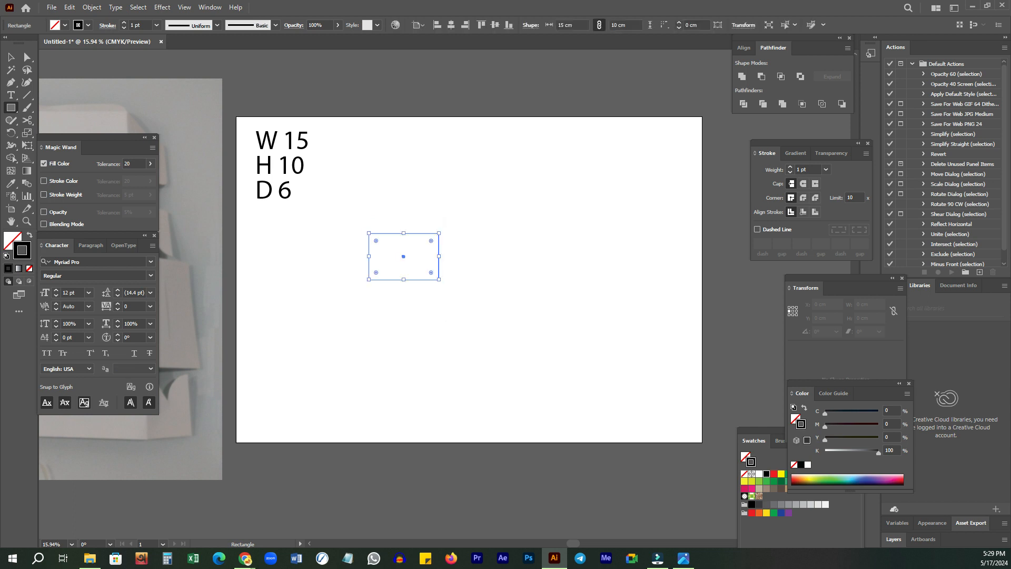
Step: Compare the new rectangle with the panels in the flat box photo and the written dimensions
drag(454, 230, 605, 255)
key(v)
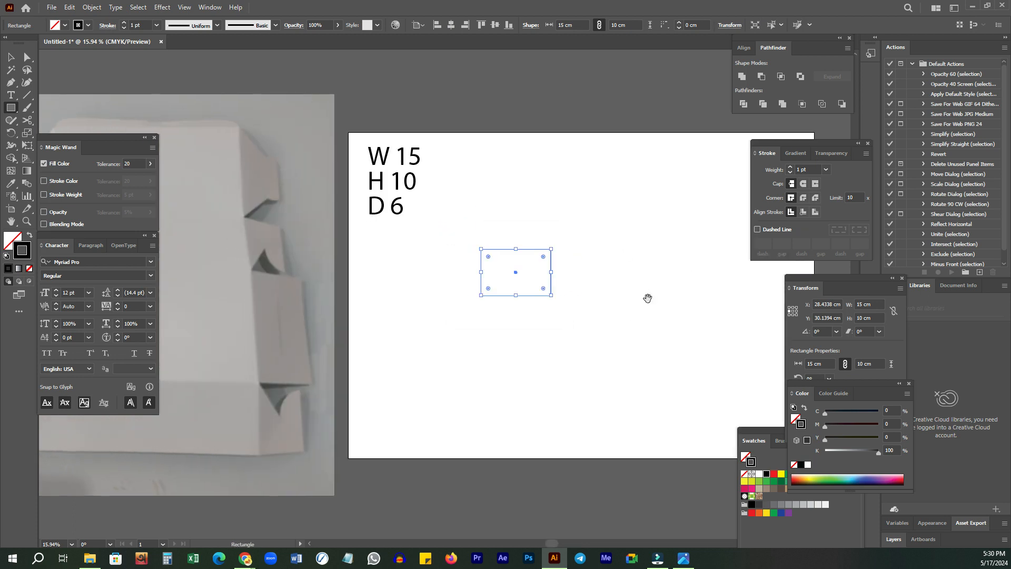
drag(648, 296, 618, 323)
click(618, 321)
drag(444, 325, 549, 264)
drag(464, 293, 514, 264)
click(623, 316)
drag(599, 362, 550, 355)
click(445, 256)
drag(502, 193, 545, 299)
drag(371, 318, 362, 294)
drag(569, 309, 410, 408)
key(v)
key(z)
drag(569, 330, 504, 305)
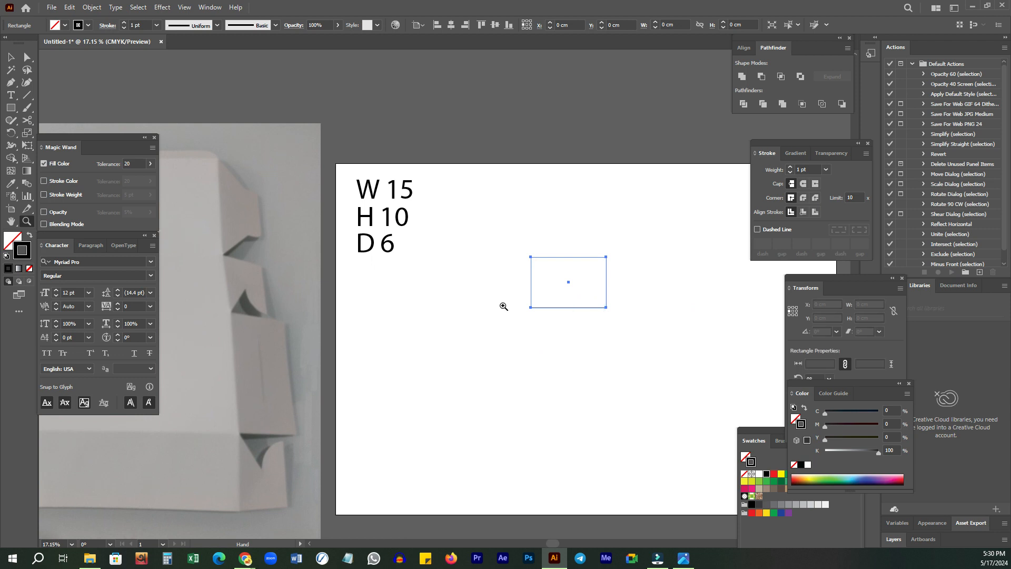
Step: Duplicate the 15 by 10 cm rectangle directly below itself so the two share an edge
key(v)
drag(567, 286, 563, 337)
drag(677, 346, 549, 370)
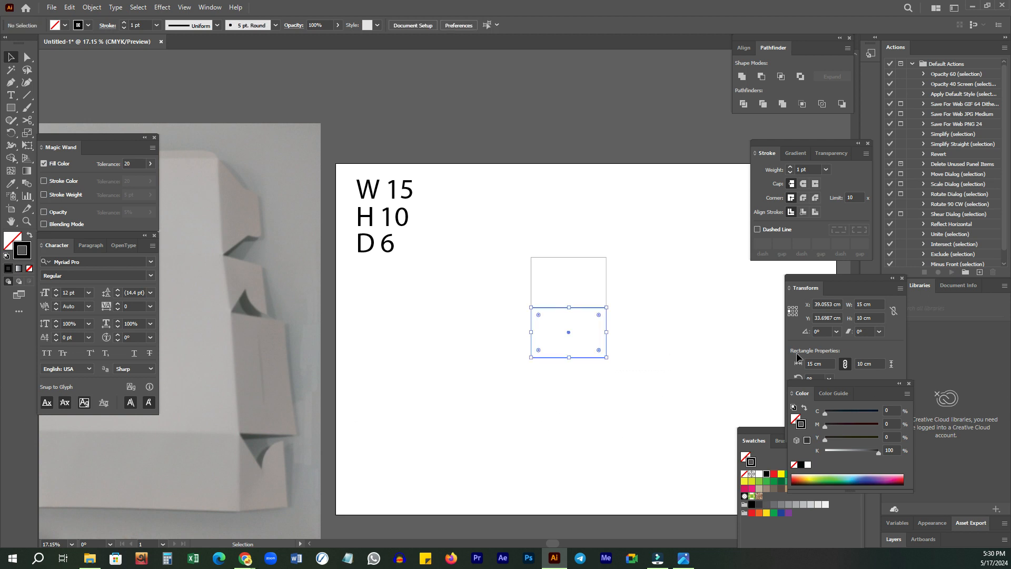
Step: Clear space for the full Transform settings and set the lower rectangle's height to 6 cm from its top-centre reference point
click(837, 285)
mouse_move(811, 143)
mouse_down()
mouse_move(857, 133)
mouse_move(846, 133)
mouse_up()
drag(801, 55, 844, 53)
click(794, 312)
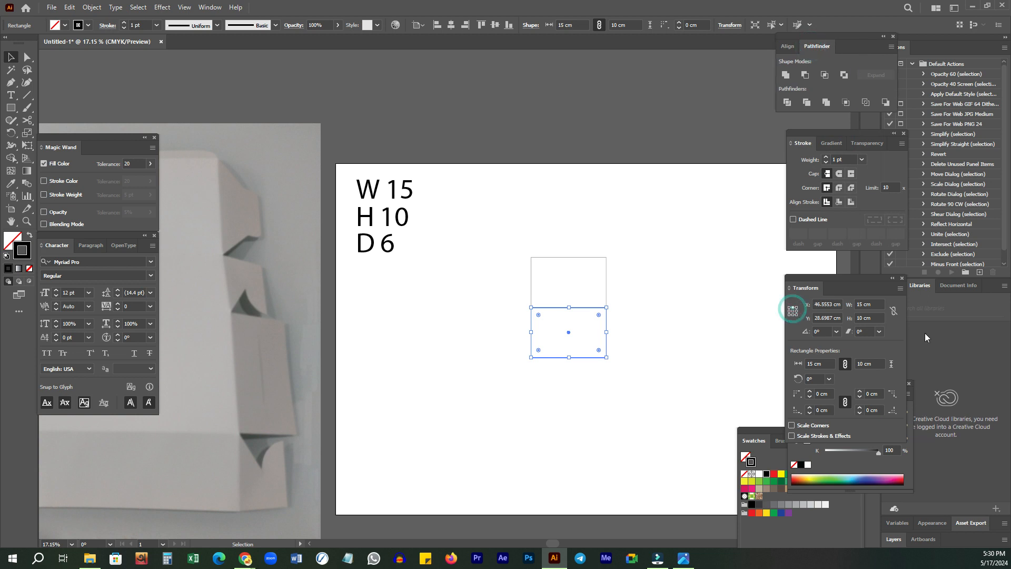
key(z)
drag(562, 354, 569, 282)
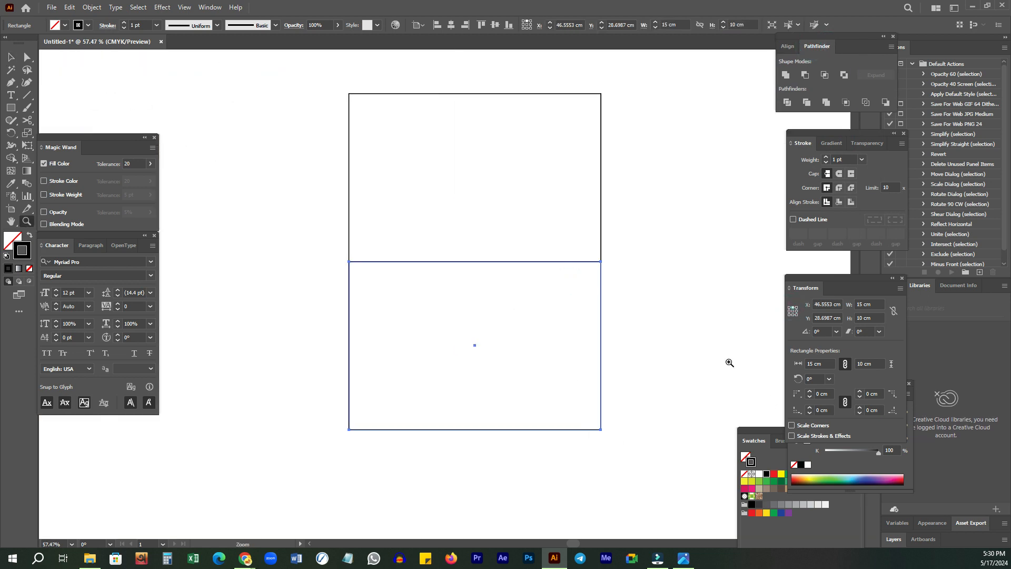
key(v)
click(866, 318)
text(6)
key(Return)
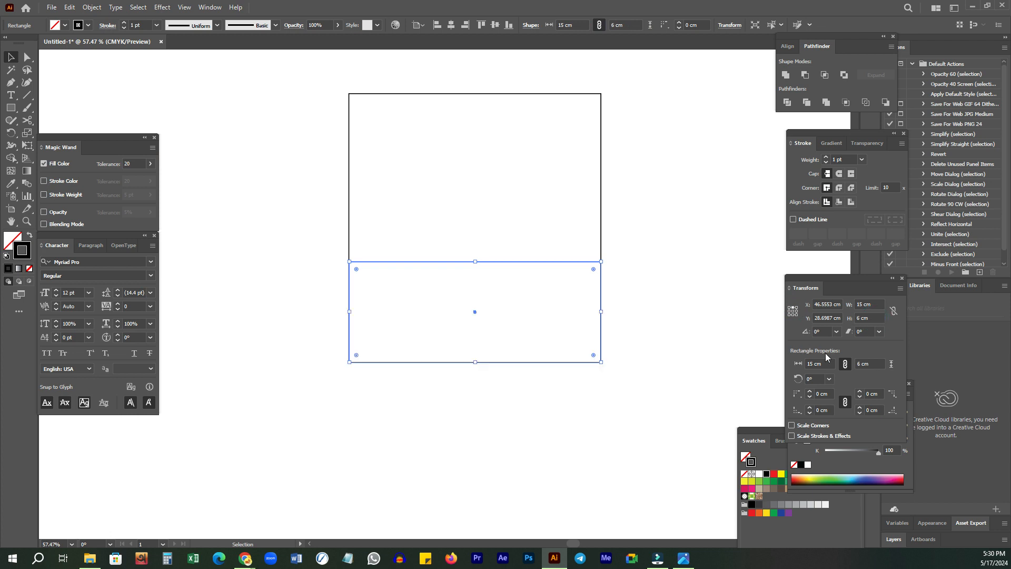
click(589, 456)
Step: Duplicate the stacked pair of rectangles directly below itself to form a column of four panels
scroll(567, 274, down, 2)
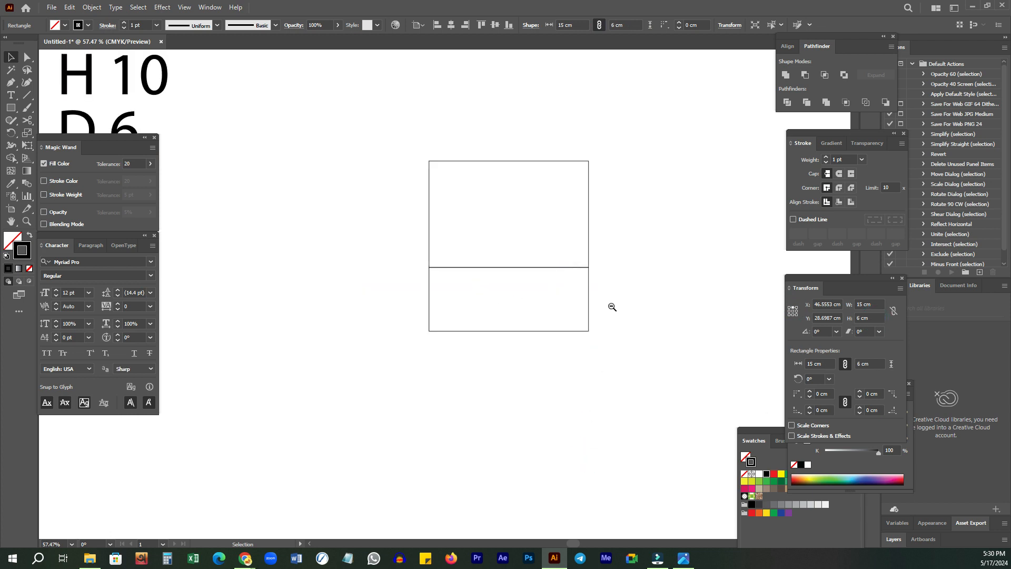
drag(554, 258, 528, 322)
drag(482, 159, 492, 332)
click(627, 292)
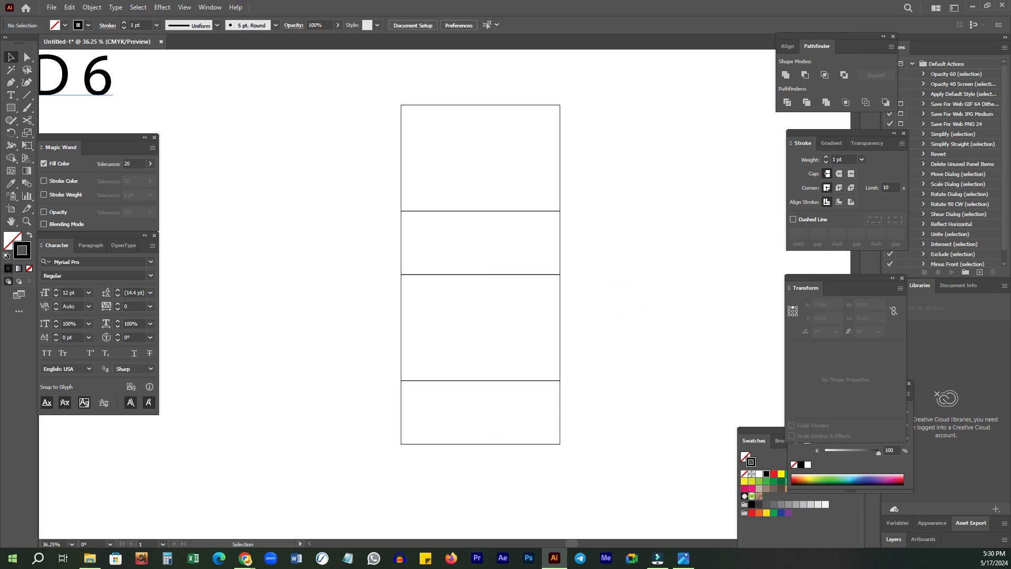
Step: Check the Google Meet window for participants and join requests and return to Illustrator
mouse_move(246, 561)
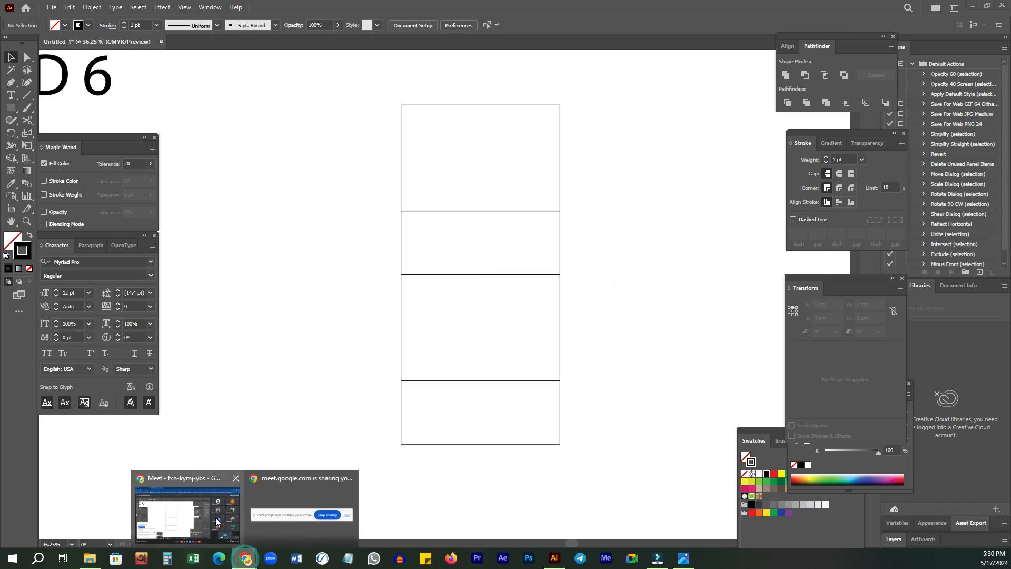
click(187, 509)
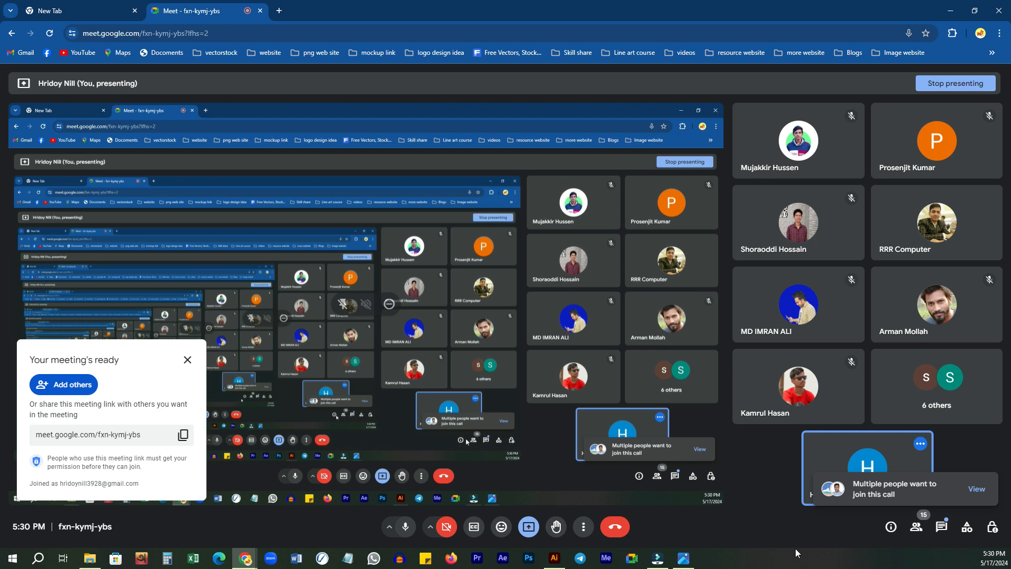
click(247, 558)
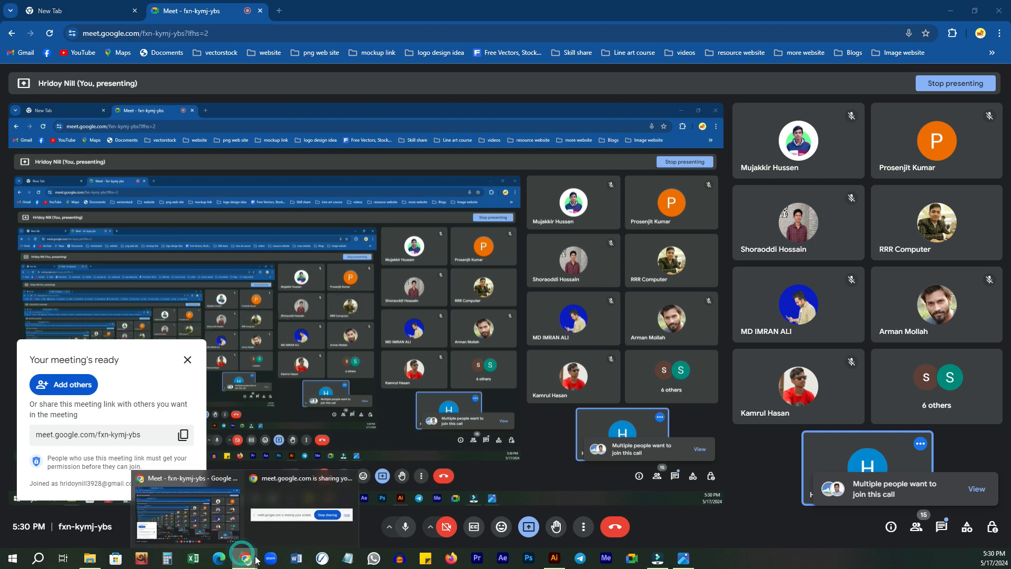
click(555, 559)
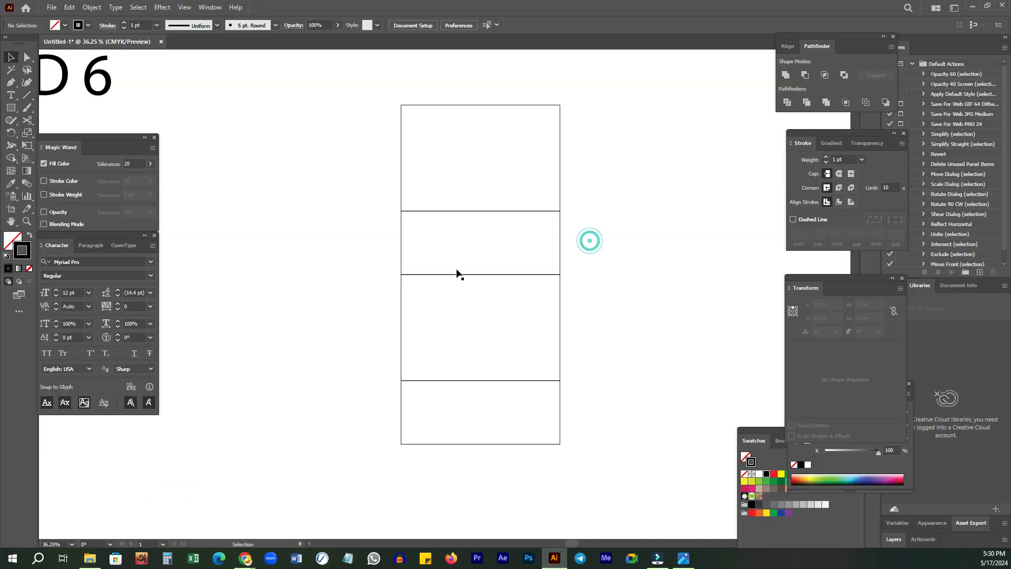
Step: Duplicate the topmost 15 by 10 cm rectangle about 12.8 cm above the original
scroll(504, 199, down, 3)
scroll(269, 194, up, 2)
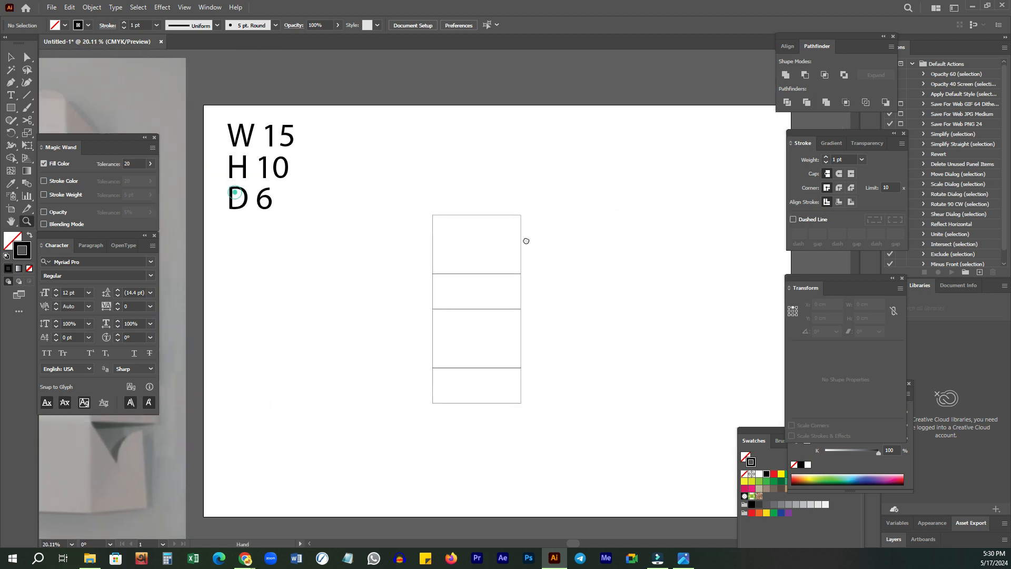
drag(235, 193, 522, 227)
drag(641, 223, 337, 192)
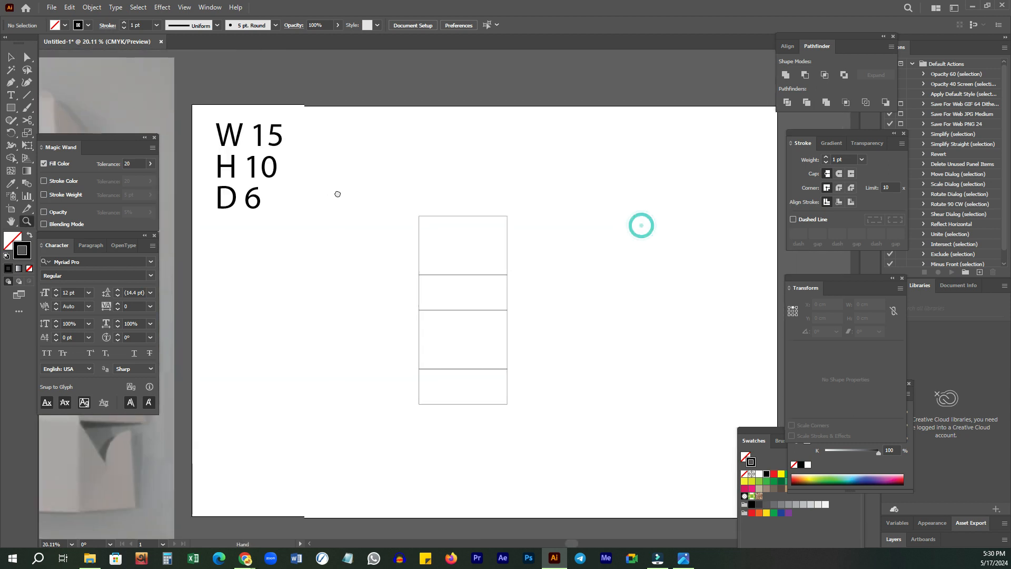
scroll(530, 234, up, 3)
drag(490, 126, 483, 242)
drag(464, 293, 481, 169)
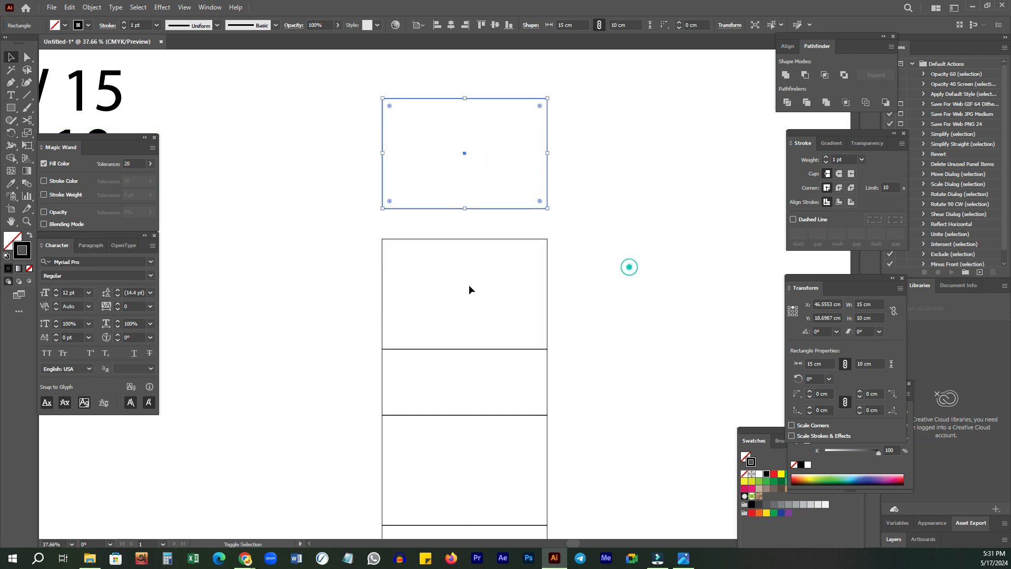
Step: Distribute the vertical spacing with the original rectangle as key object to set the copy flush on its upper edge
shift+click(536, 250)
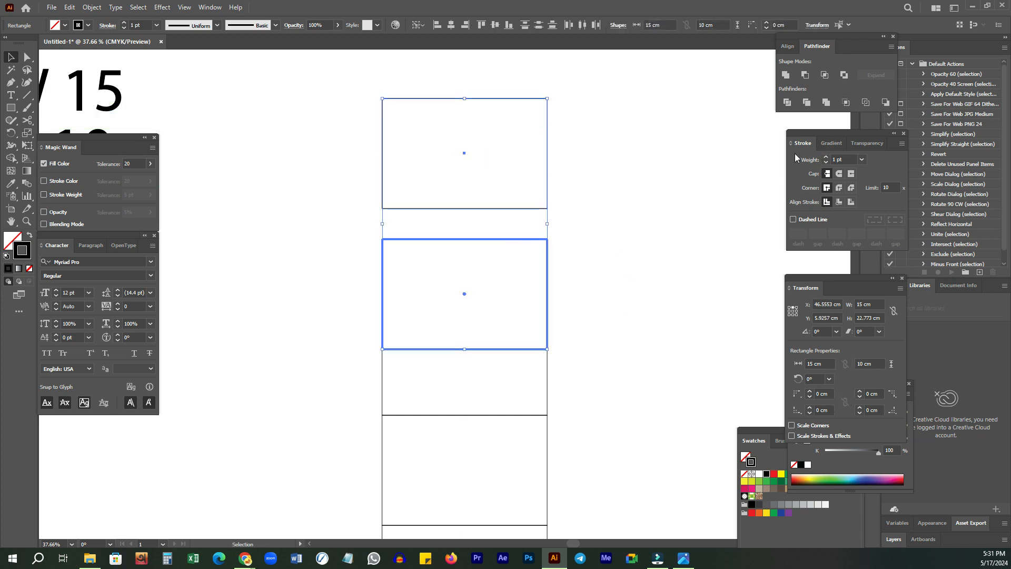
click(788, 45)
click(785, 137)
Step: Set the uppermost rectangle's height to 2 cm from its bottom reference point to make a tuck flap
drag(621, 198, 436, 154)
click(792, 315)
click(870, 318)
text(2)
key(Return)
click(648, 243)
Step: Narrow the top flap by 0.1 cm to 14.9 cm wide from its centre reference point
ctrl+click(397, 184)
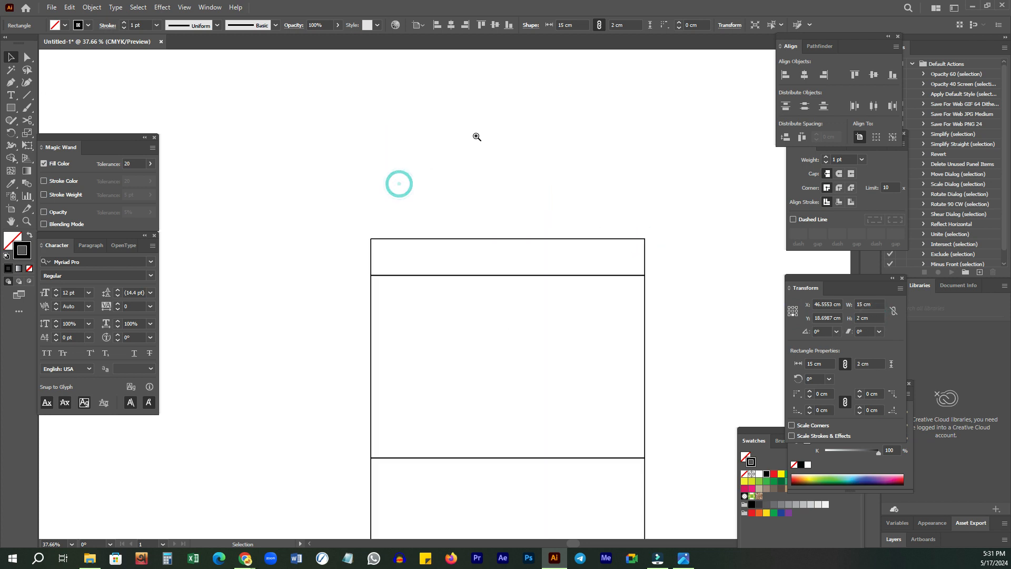
drag(269, 202, 650, 247)
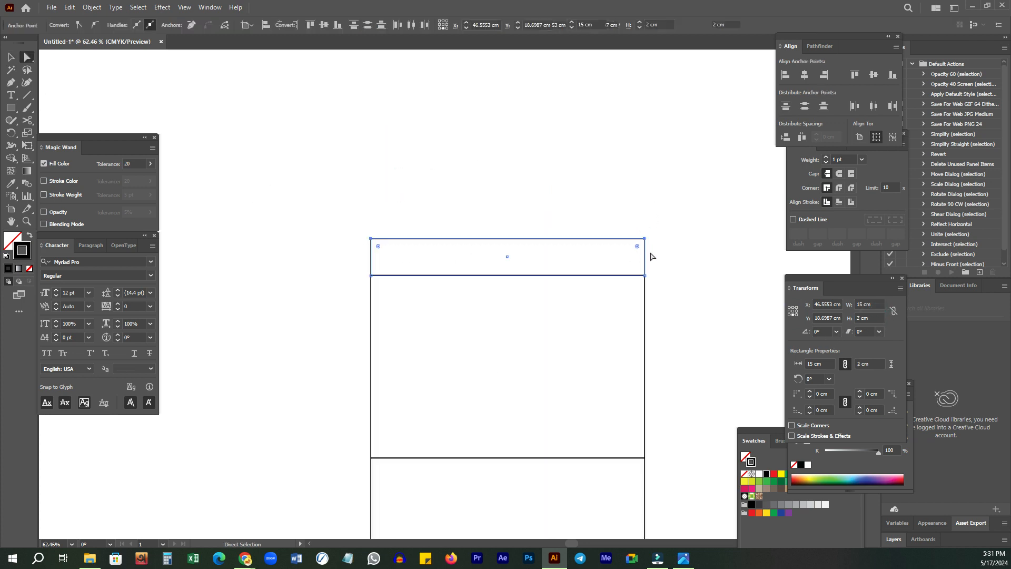
click(794, 313)
click(877, 304)
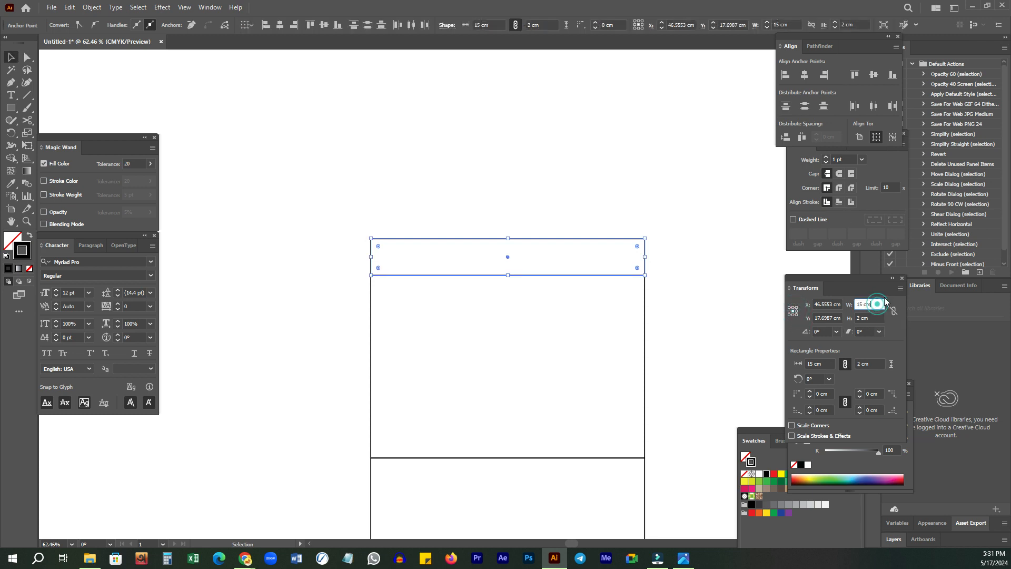
text(-0.1)
key(Return)
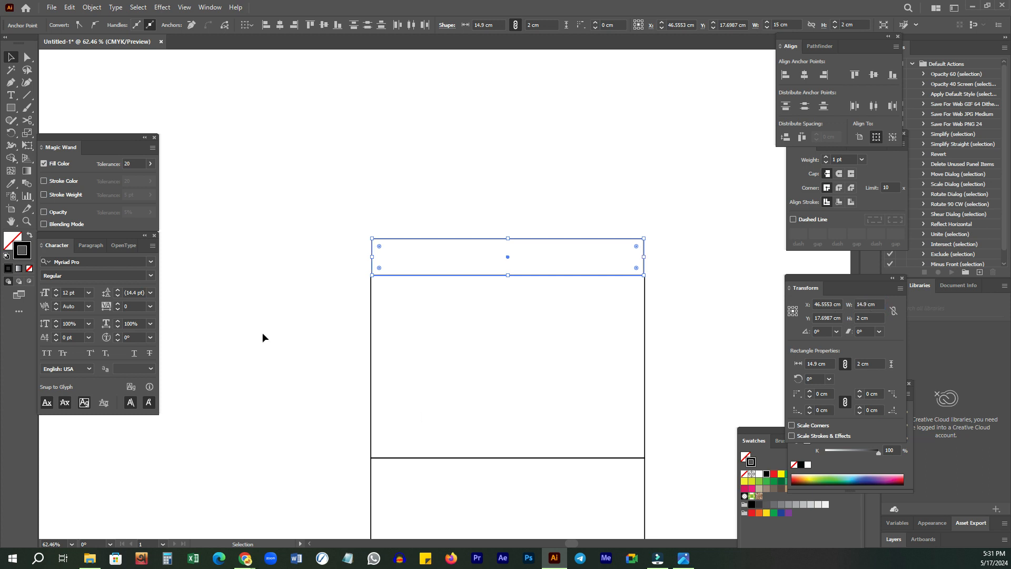
click(603, 214)
Step: Check the top flap in the flat box photo and round the two upper corners of the drawn flap
key(z)
drag(260, 242, 220, 241)
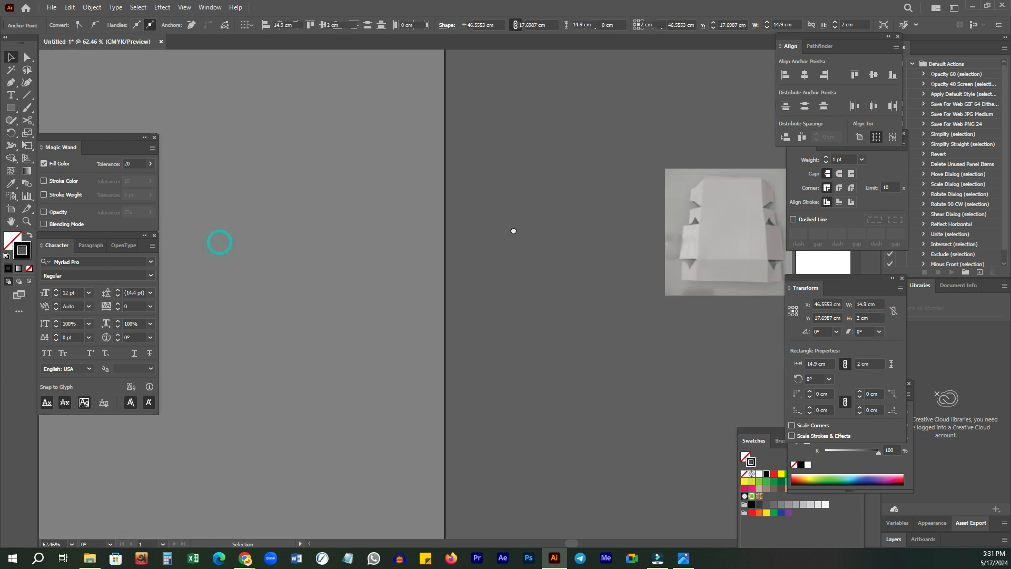
drag(634, 251, 346, 262)
drag(449, 174, 419, 458)
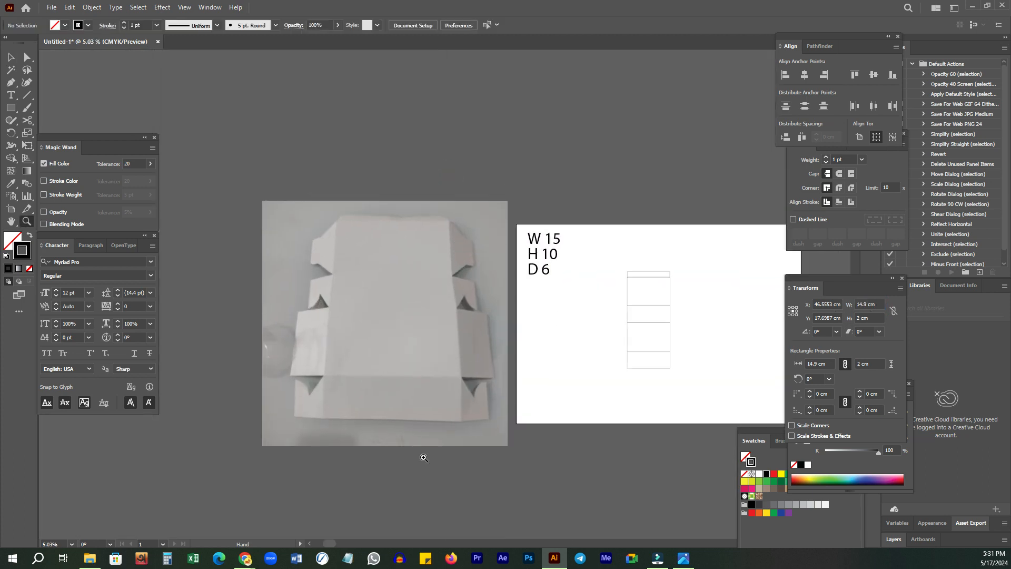
drag(675, 332, 529, 319)
drag(499, 296, 662, 191)
drag(531, 242, 610, 173)
key(a)
drag(295, 144, 648, 212)
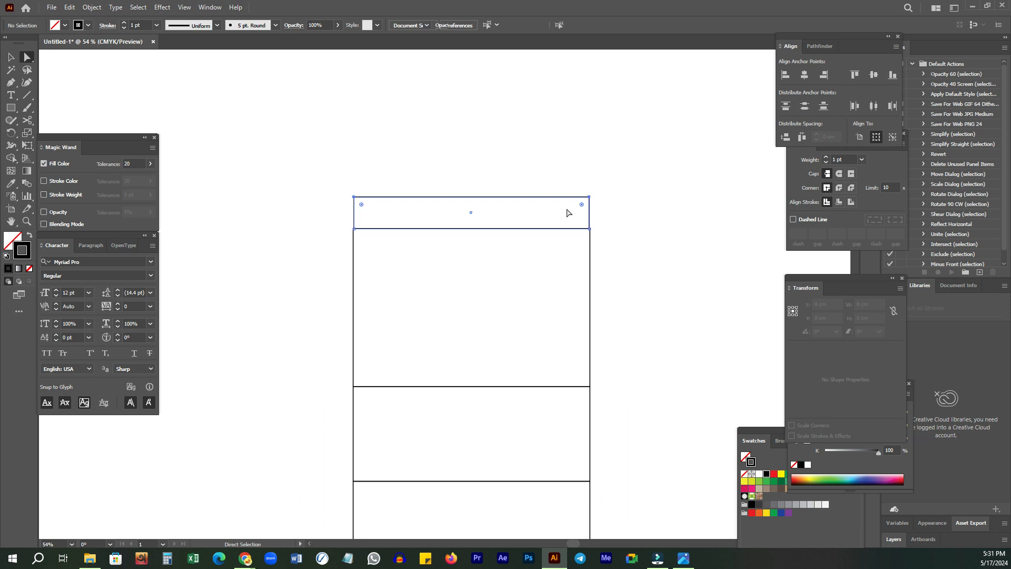
drag(581, 204, 570, 214)
click(655, 189)
drag(648, 418, 450, 294)
scroll(582, 235, down, 5)
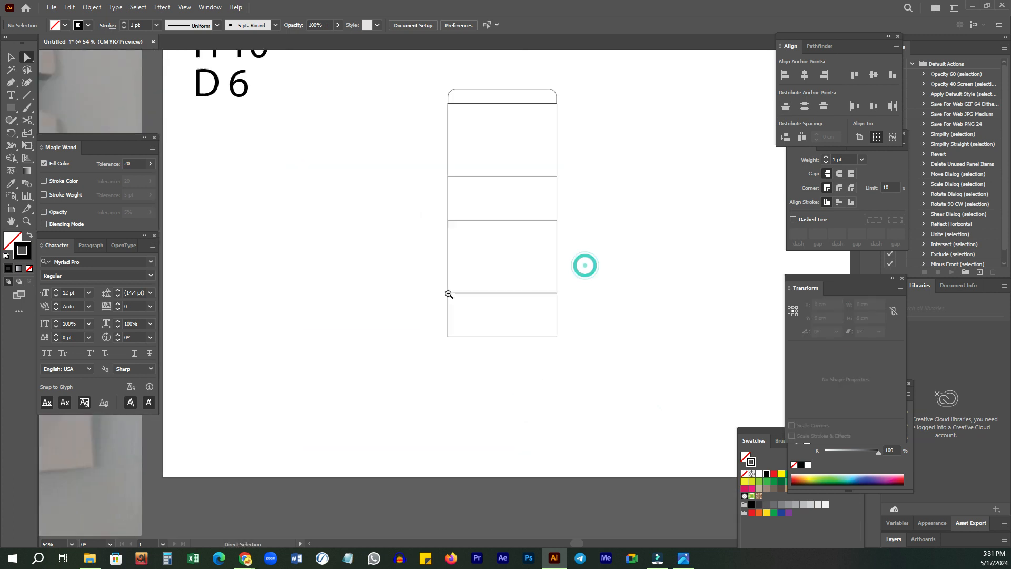
drag(616, 220, 514, 256)
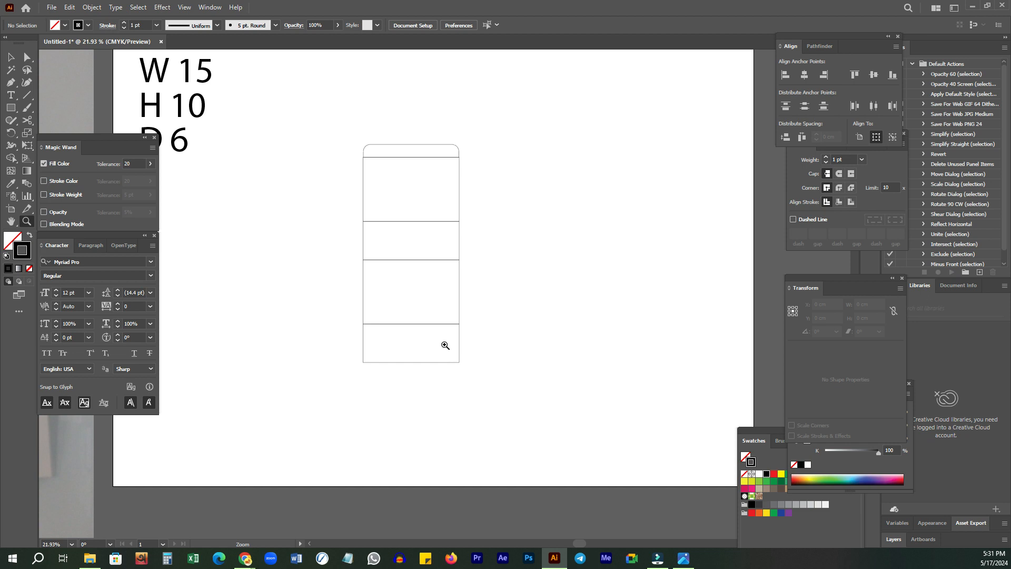
Step: Duplicate the lower 15 × 10 cm panel 15 cm horizontally so the copy sits flush against its right edge
drag(359, 322, 457, 243)
click(457, 244)
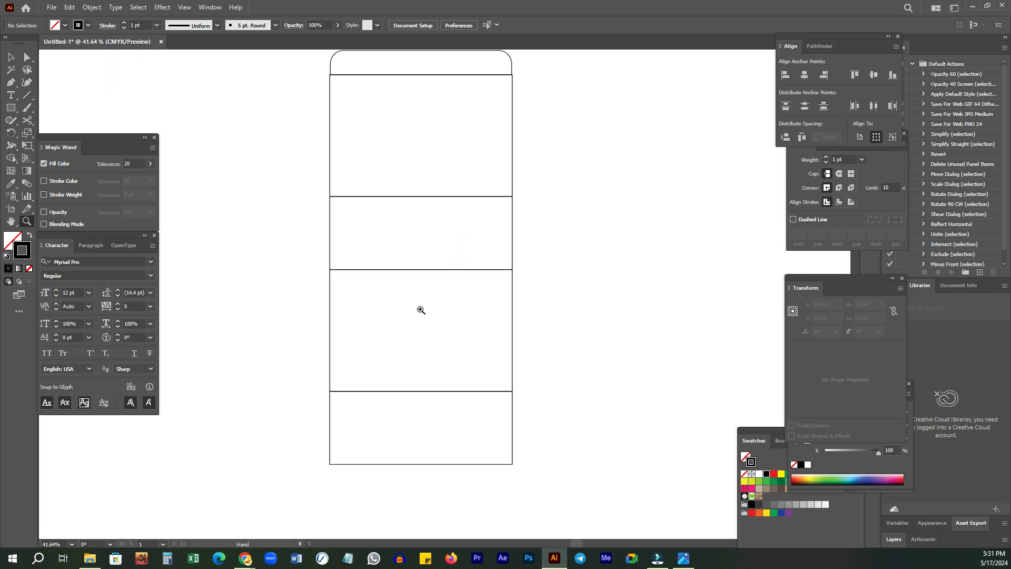
key(v)
drag(332, 334, 517, 340)
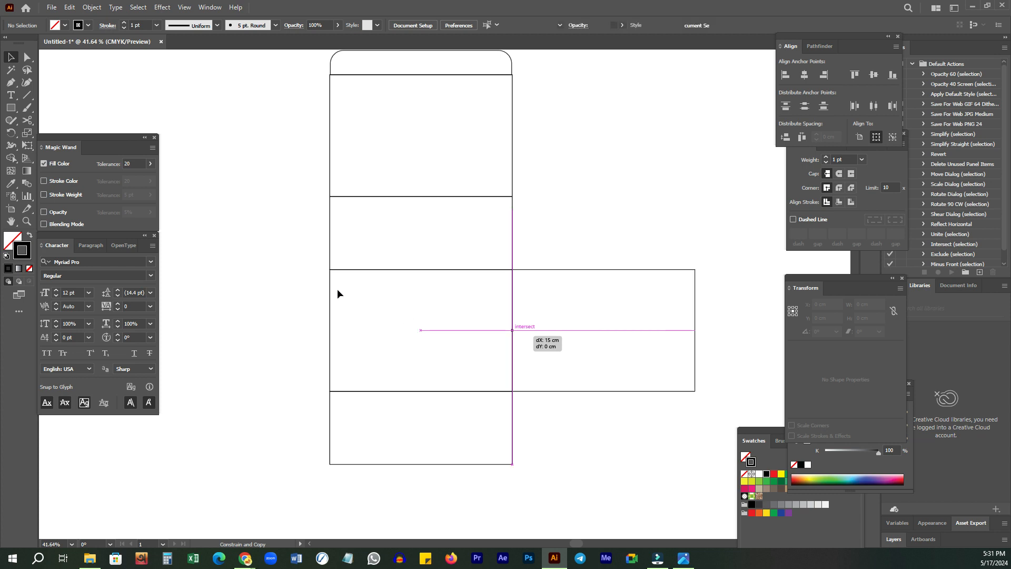
drag(336, 287, 334, 317)
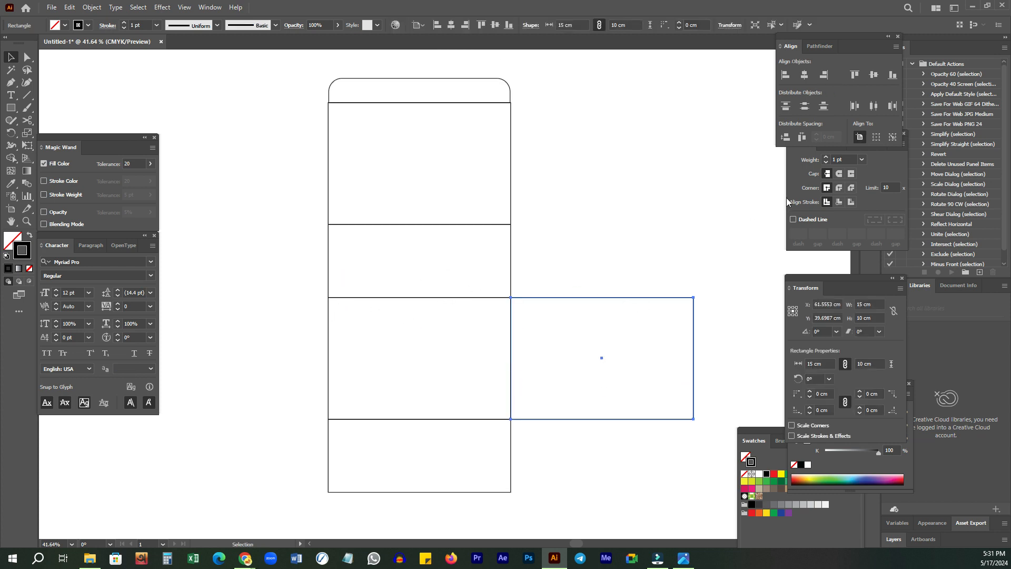
Step: Narrow the copied 15 × 10 cm panel to 6 cm wide from its left-centre reference point
drag(267, 249, 392, 248)
click(614, 372)
drag(613, 371, 646, 174)
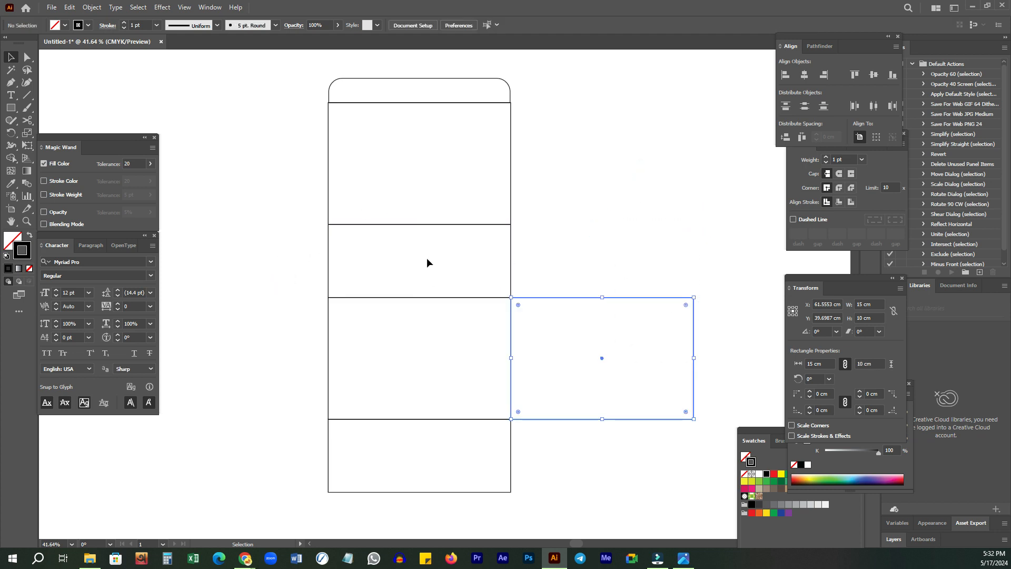
drag(660, 228, 549, 372)
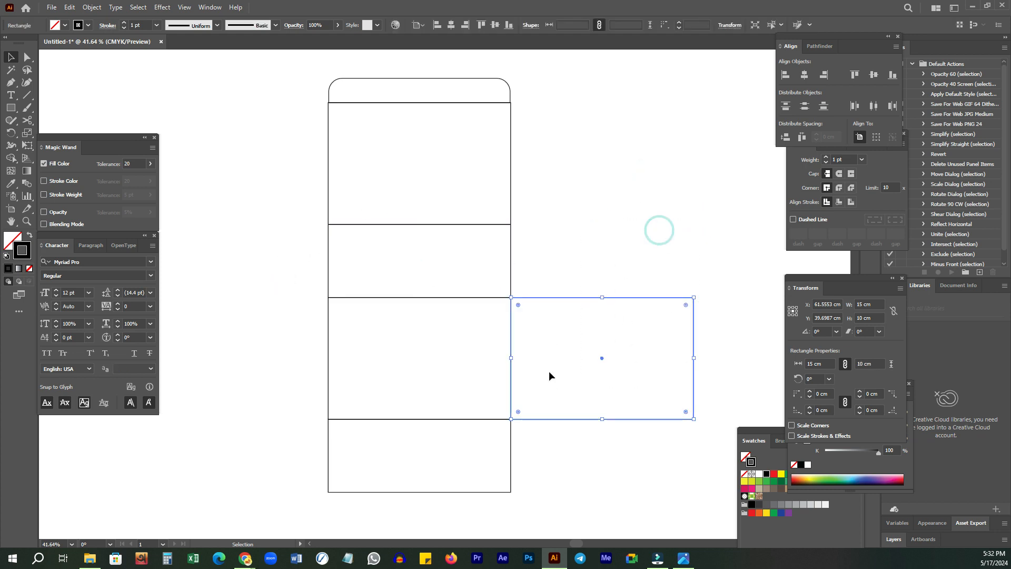
click(790, 311)
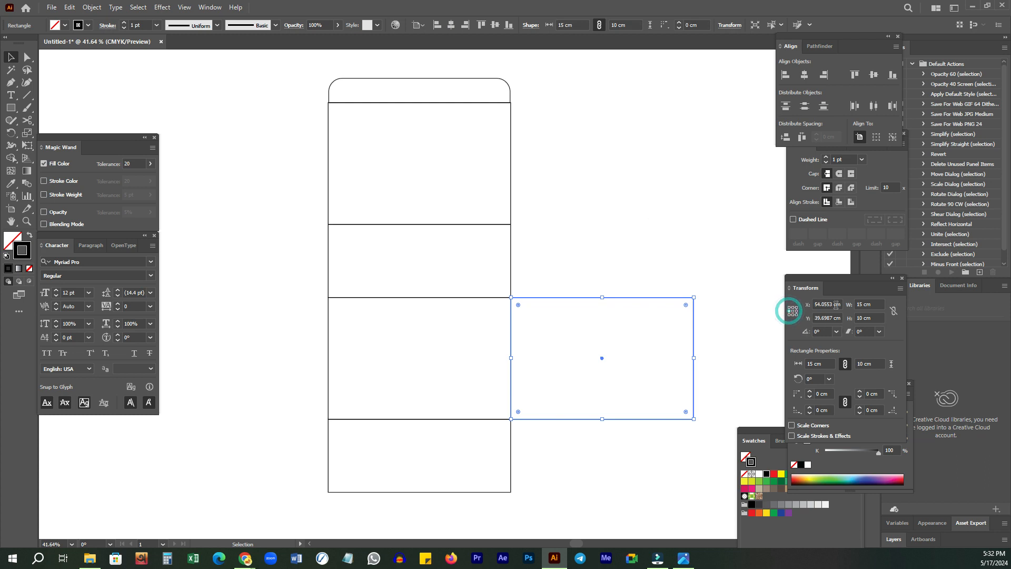
key(ctrl+a)
text(6)
key(Return)
click(573, 201)
Step: Duplicate the 15 × 6 cm panel between the two large panels flush against its right edge, above the new side panel
key(z)
click(435, 278)
drag(486, 244, 364, 279)
key(v)
drag(222, 296, 508, 300)
key(z)
click(488, 284)
scroll(528, 224, down, 3)
drag(528, 224, 472, 244)
key(v)
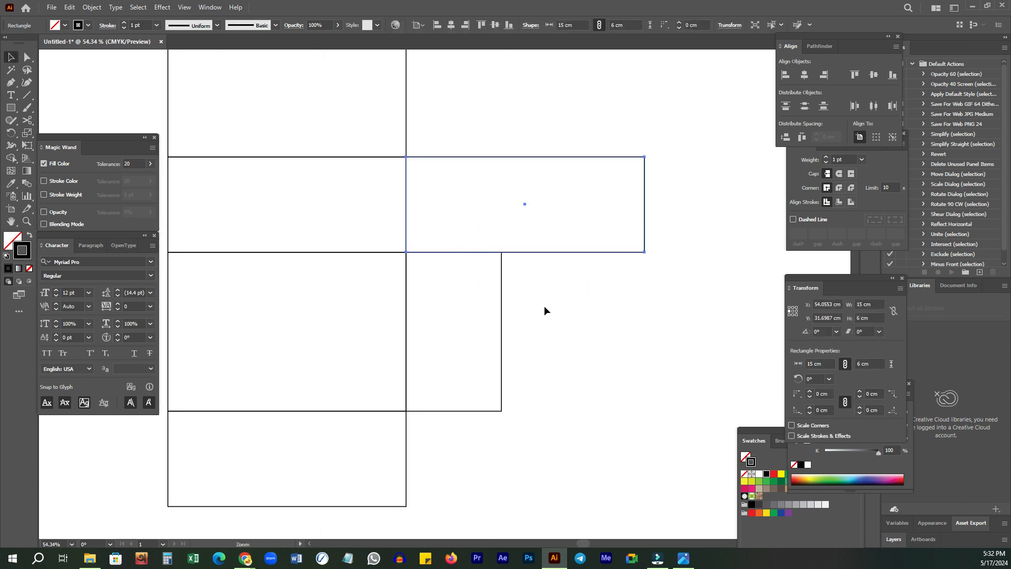
drag(560, 320, 480, 339)
key(b)
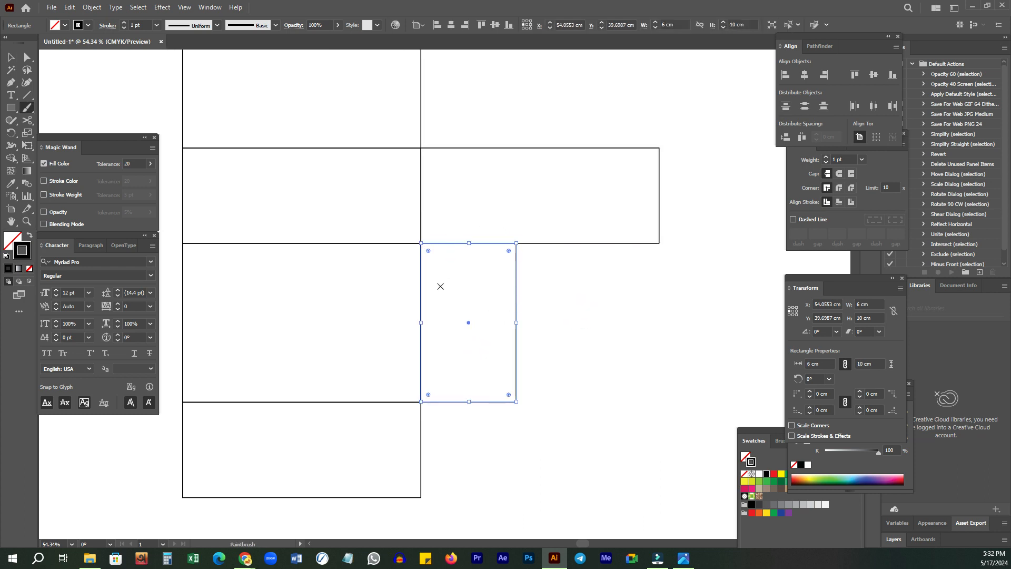
drag(461, 271, 457, 390)
drag(476, 266, 470, 384)
key(ctrl+z)
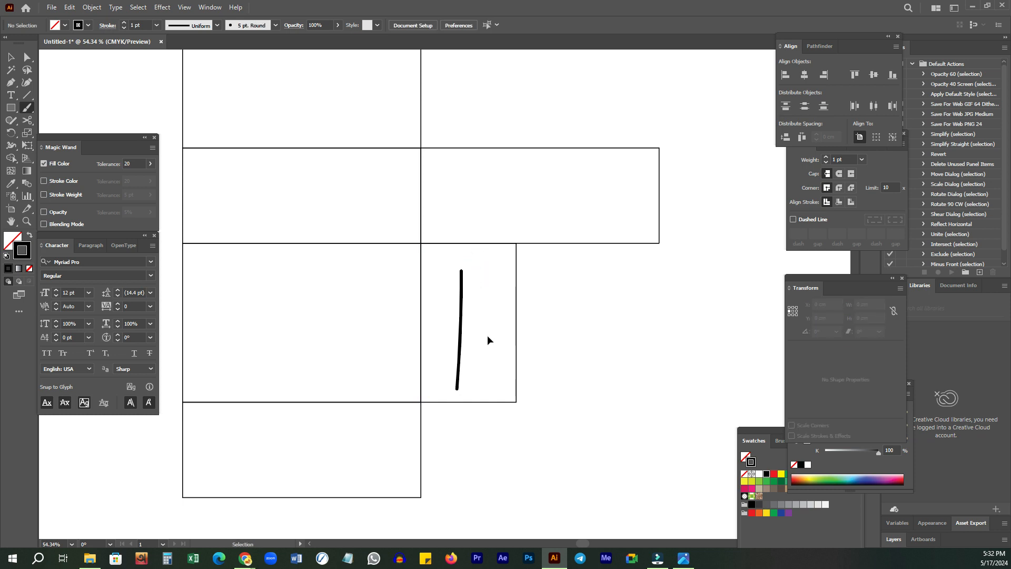
key(ctrl+z)
key(v)
click(623, 311)
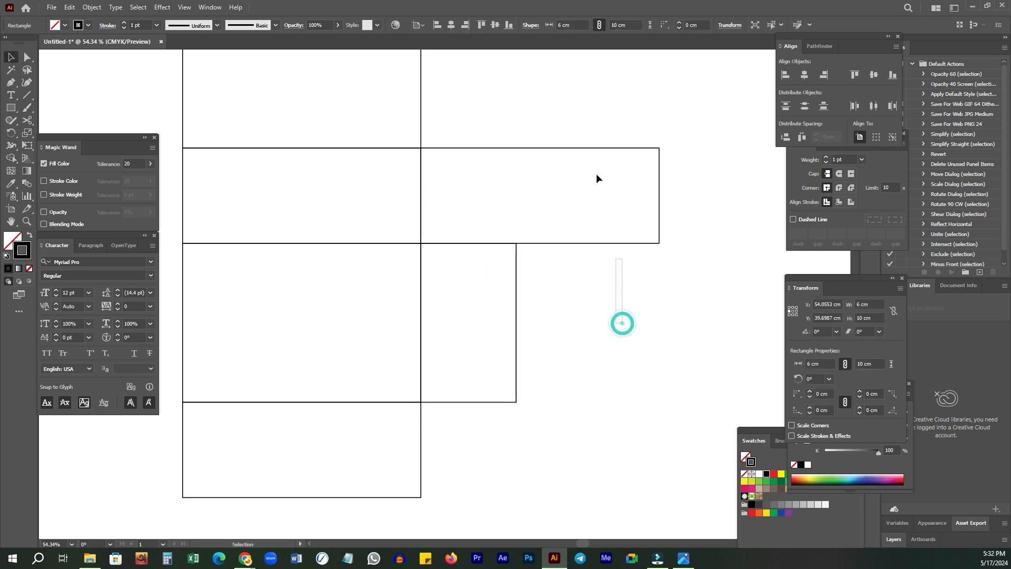
Step: Set the width of the copied 15 × 6 cm panel above the side panel to 4.5 cm to make a side flap
drag(549, 303, 481, 324)
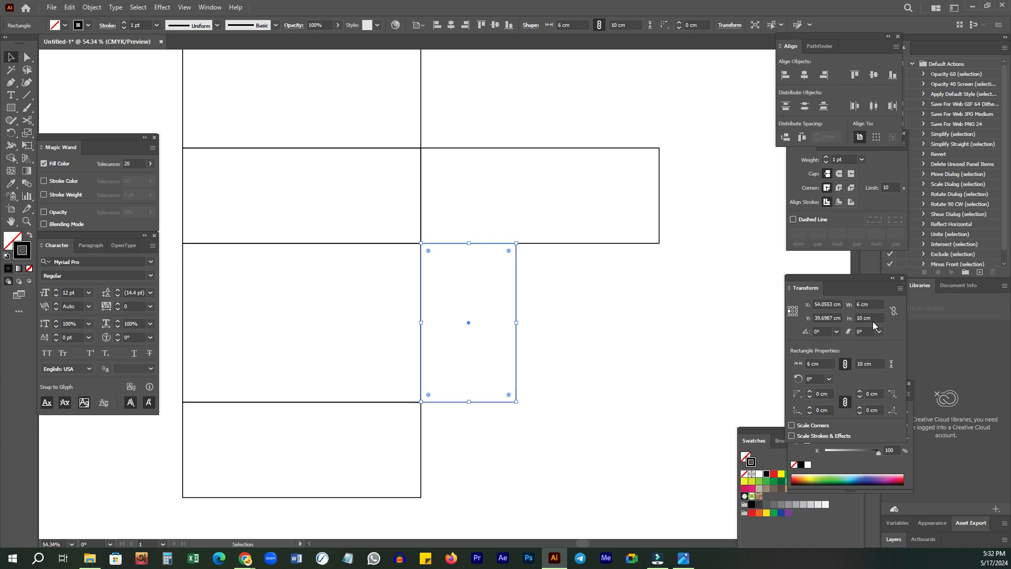
click(505, 311)
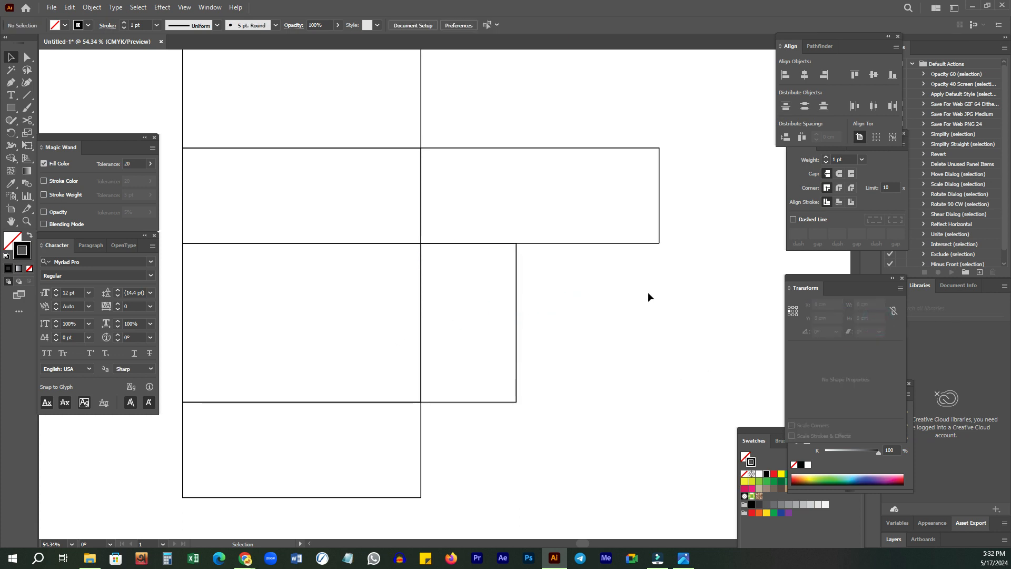
click(638, 161)
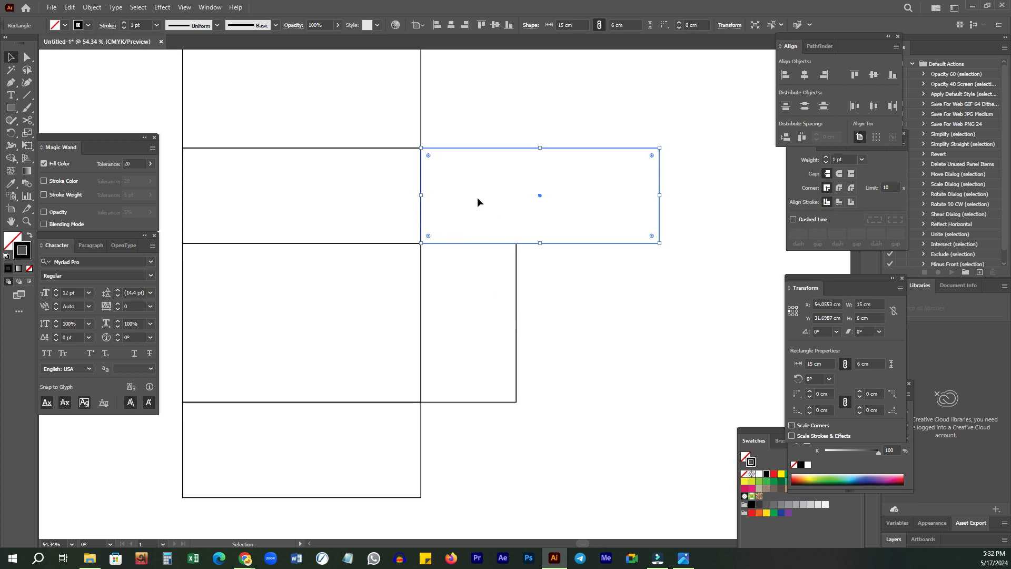
click(875, 300)
text(4.5)
key(Return)
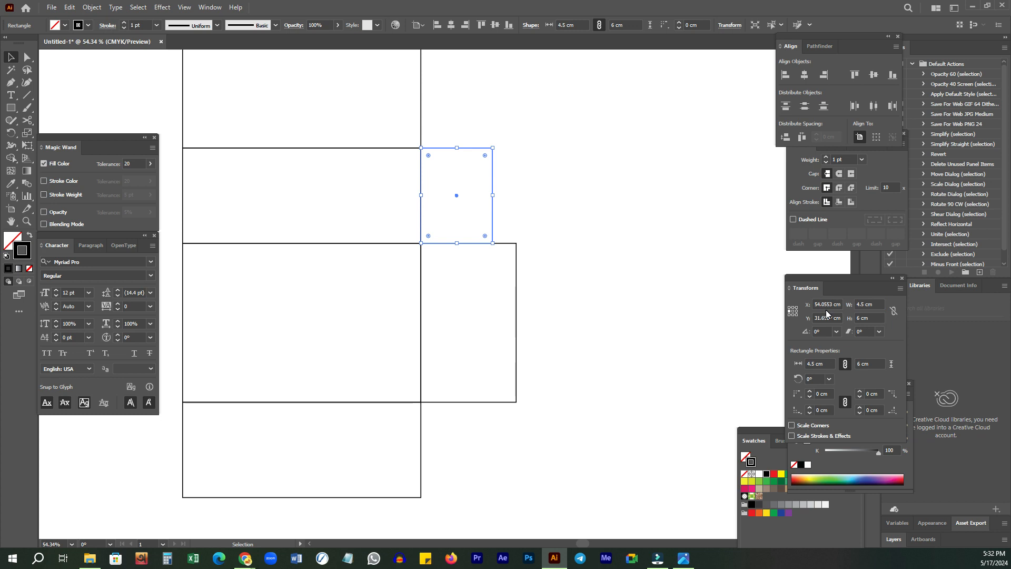
click(613, 274)
key(z)
click(578, 175)
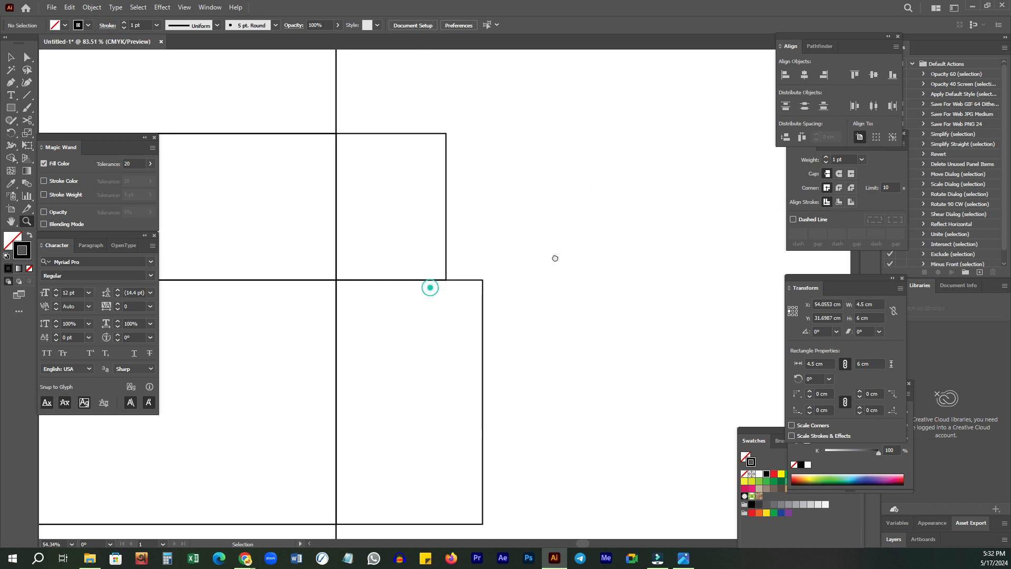
scroll(555, 258, left, 3)
key(v)
click(611, 209)
drag(596, 204, 454, 269)
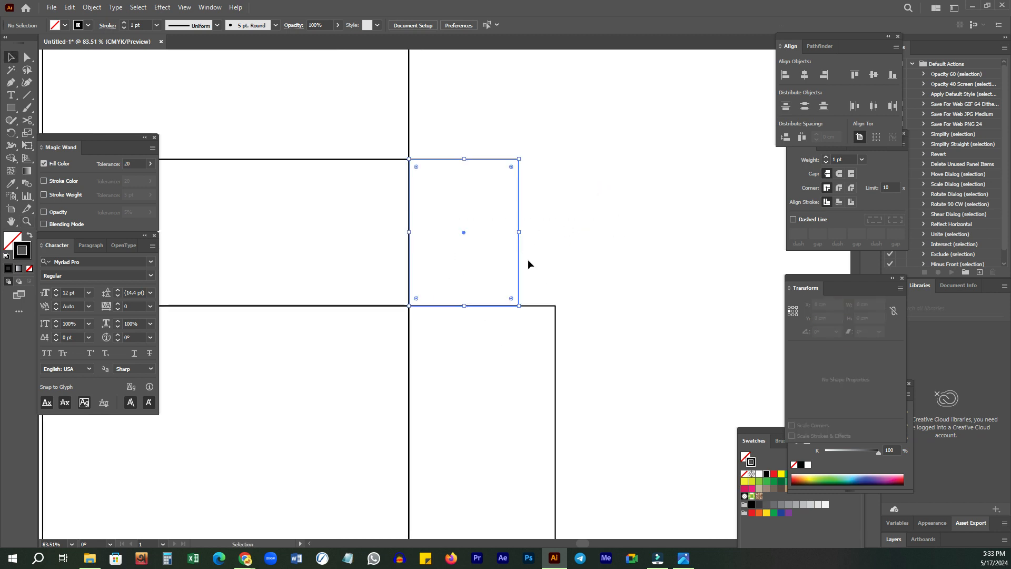
click(558, 233)
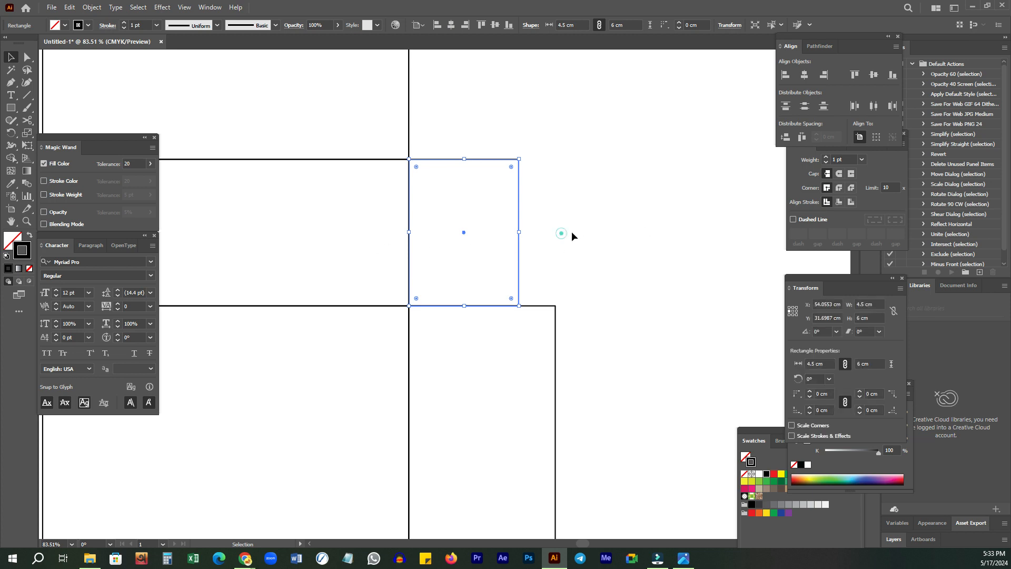
drag(605, 250, 490, 269)
key(a)
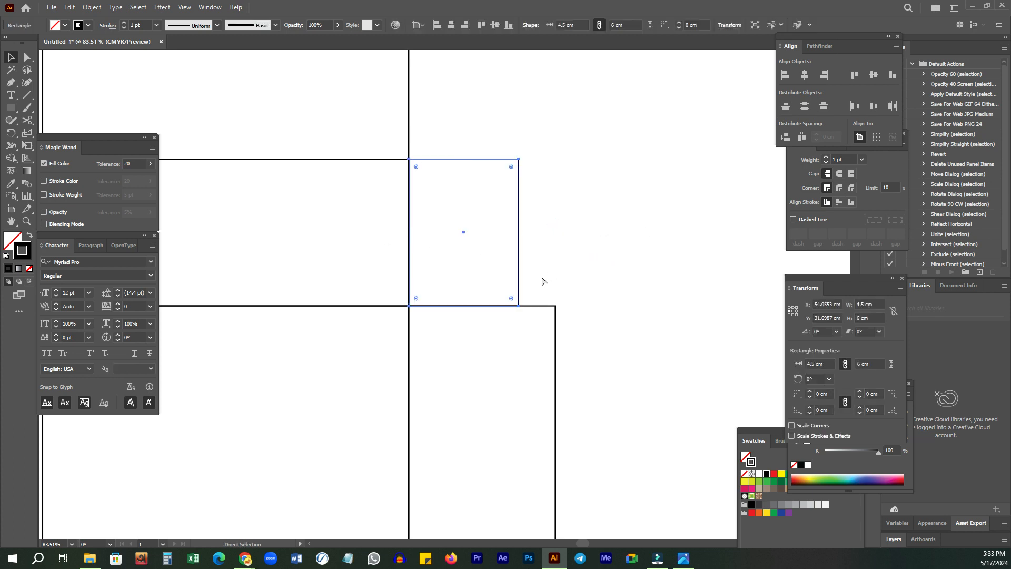
click(649, 258)
key(v)
Step: Make a copy of the 4.5 × 6 cm side flap at half its height from the top-centre reference point
click(520, 277)
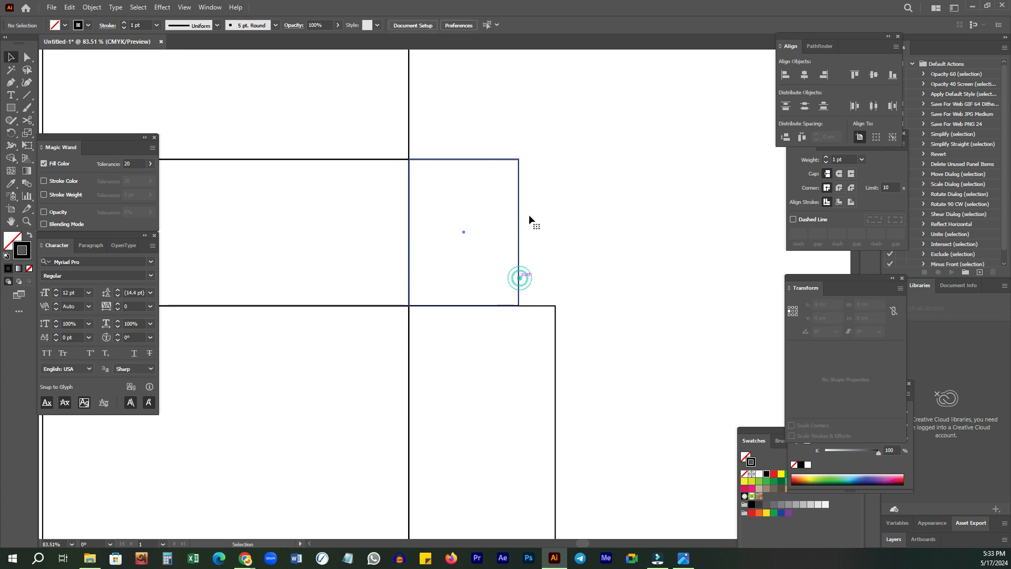
click(465, 232)
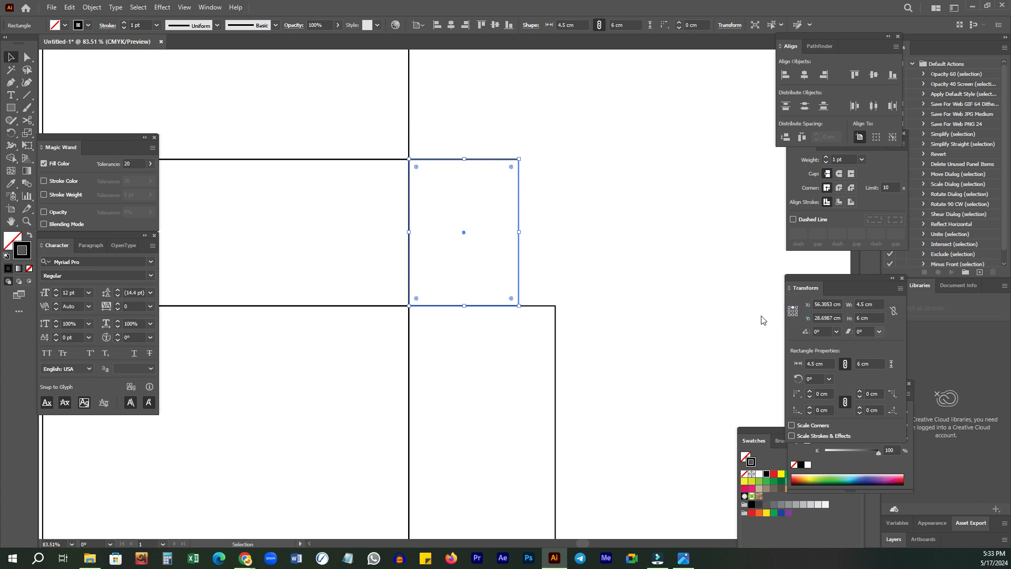
click(873, 318)
text(/2)
key(Return)
click(599, 259)
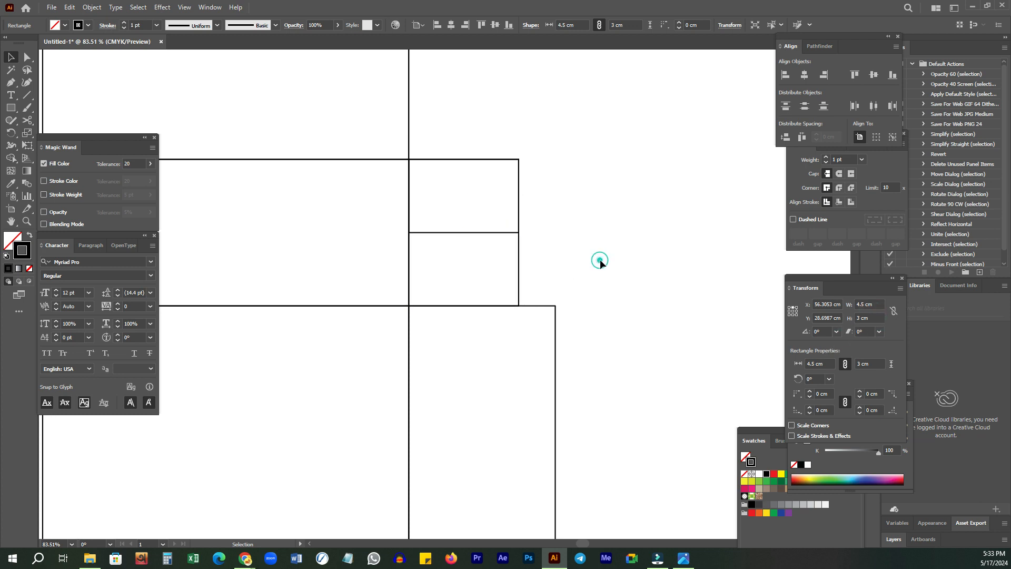
Step: Show the rulers and place a vertical guide through the horizontal centre of the 4.5 cm wide side flap
key(z)
click(432, 271)
drag(491, 210, 488, 274)
key(v)
drag(664, 276, 456, 331)
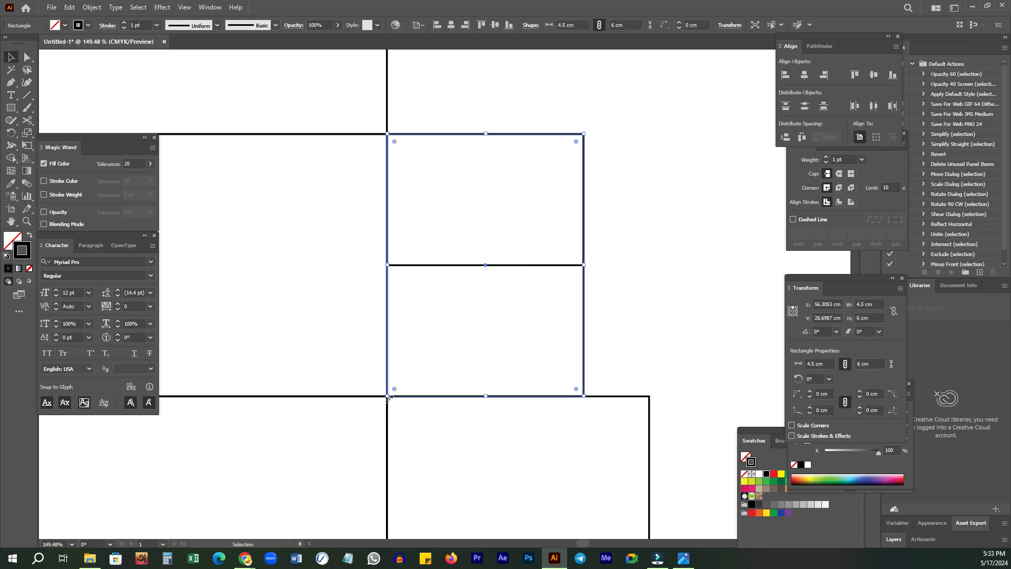
drag(651, 264, 647, 255)
key(a)
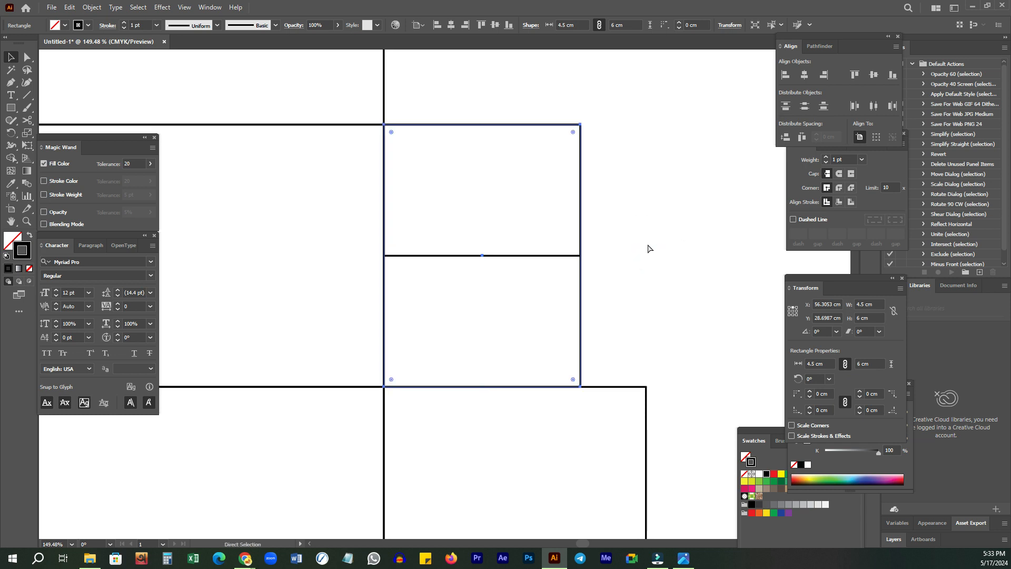
key(v)
key(ctrl+r)
drag(43, 103, 482, 172)
click(700, 236)
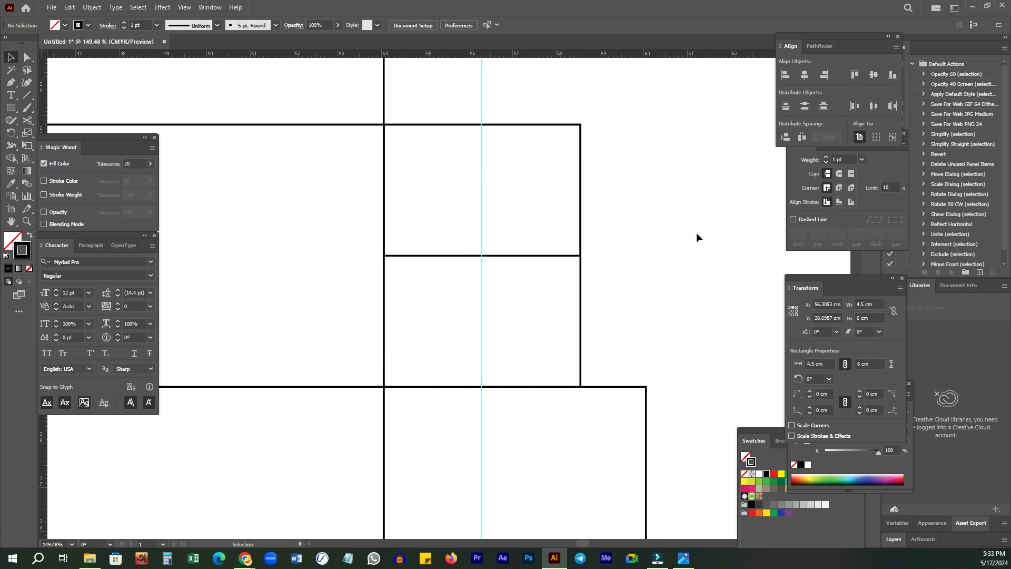
Step: Draw a diagonal line from the side flap's lower-left corner to where the guide crosses its middle line, about 3.75 cm long
key(z)
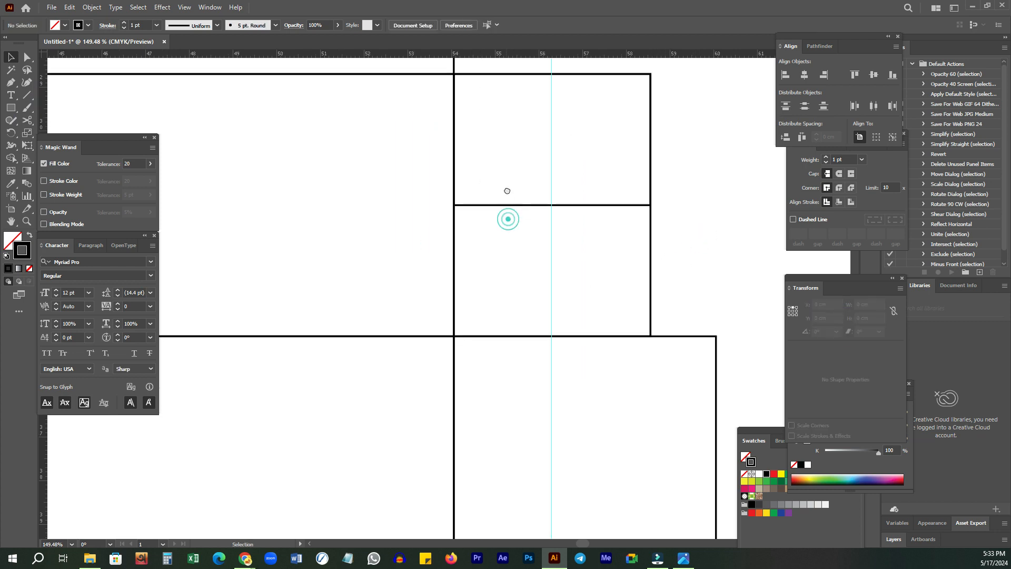
click(26, 95)
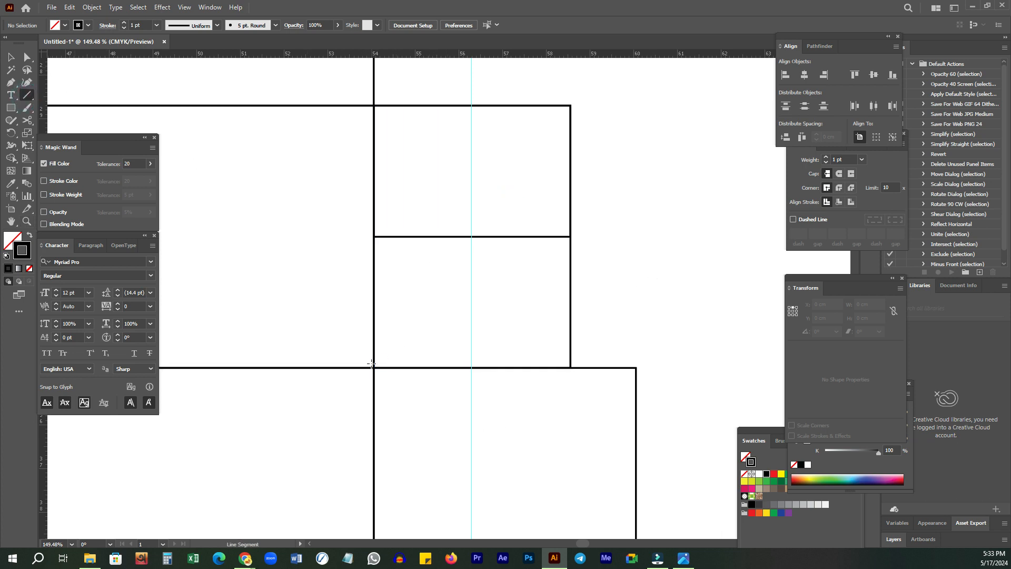
drag(373, 369, 413, 339)
drag(375, 368, 473, 237)
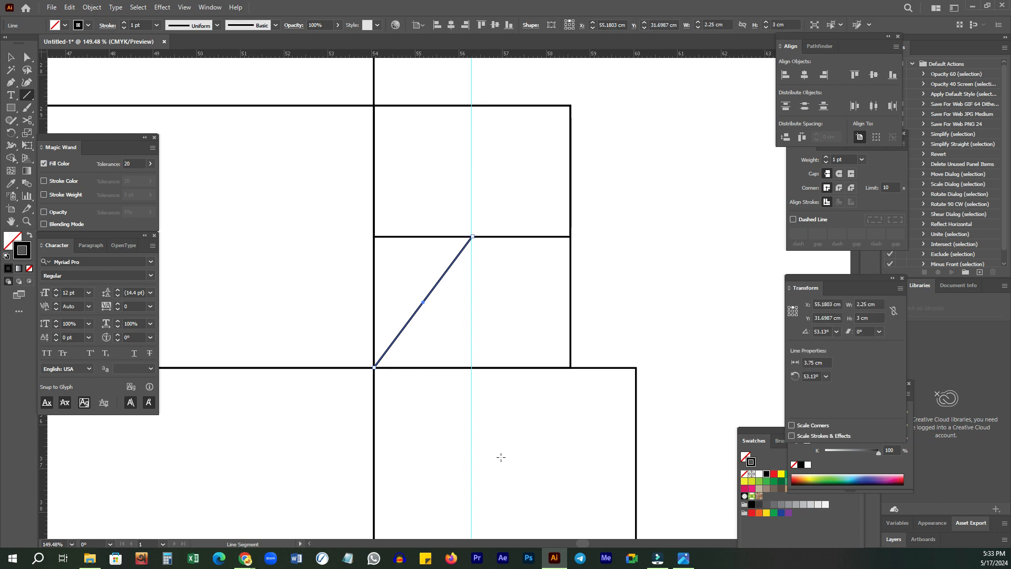
key(z)
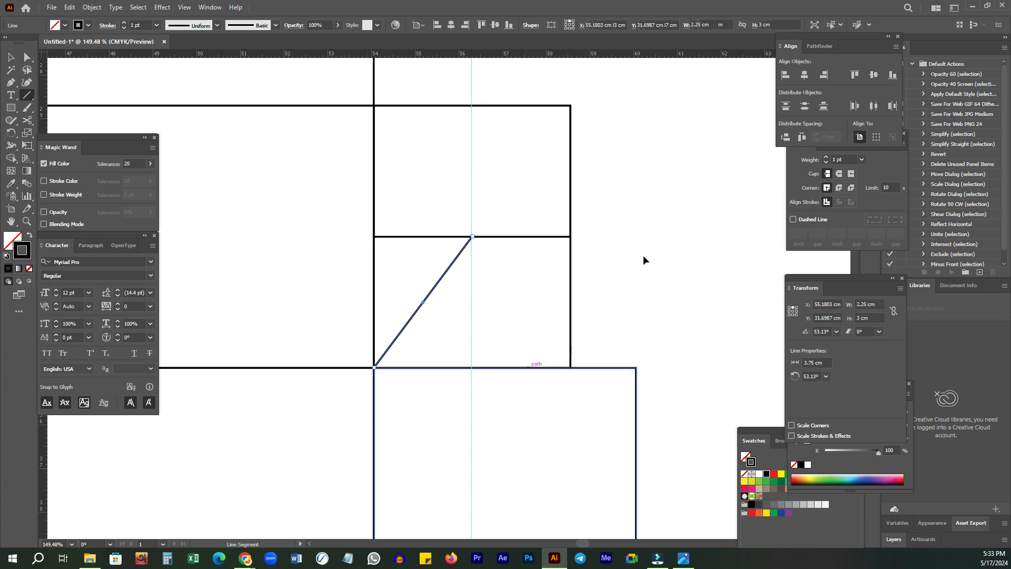
drag(626, 288, 592, 293)
key(v)
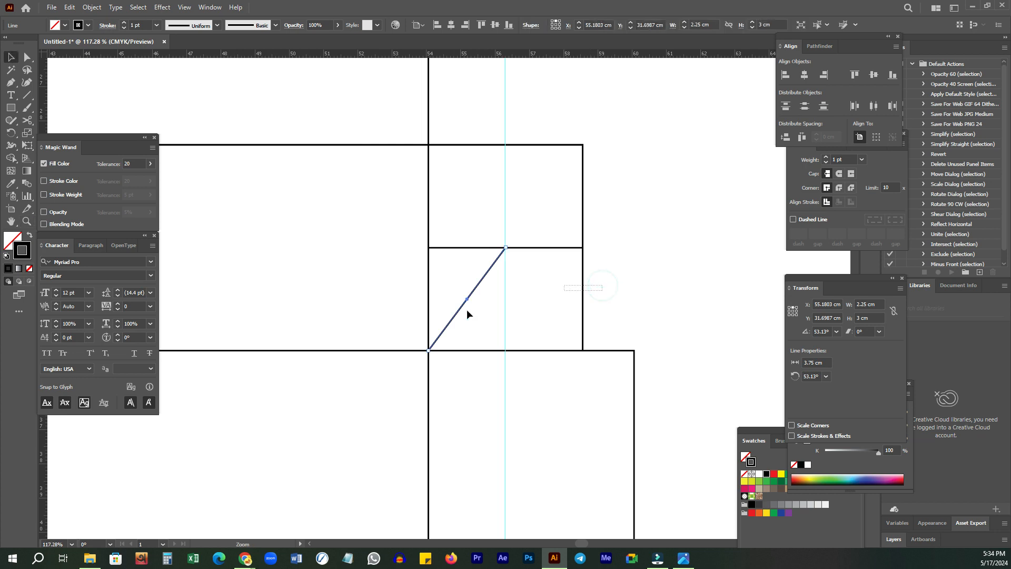
click(582, 295)
key(b)
drag(456, 200, 577, 191)
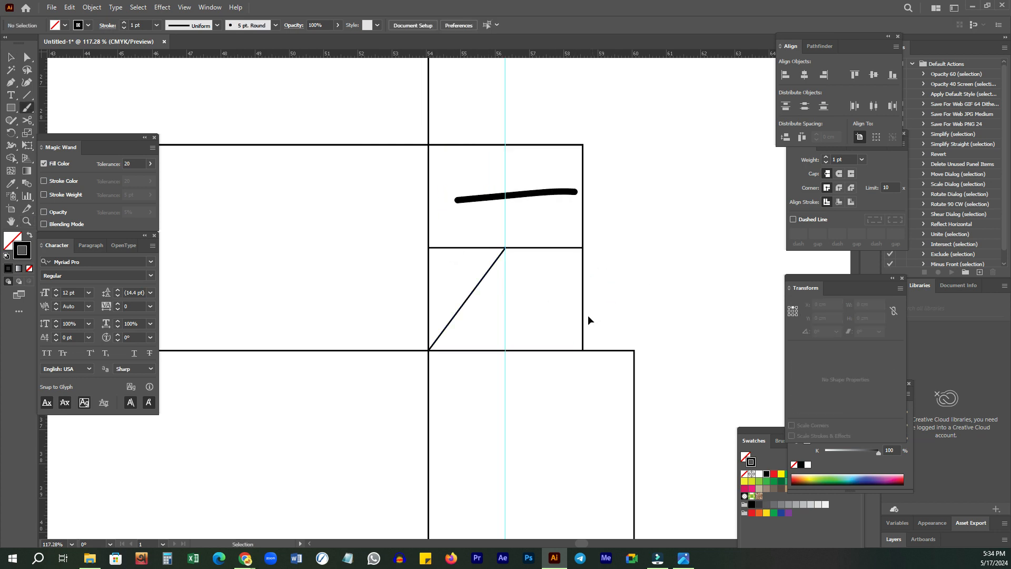
key(ctrl+z)
key(v)
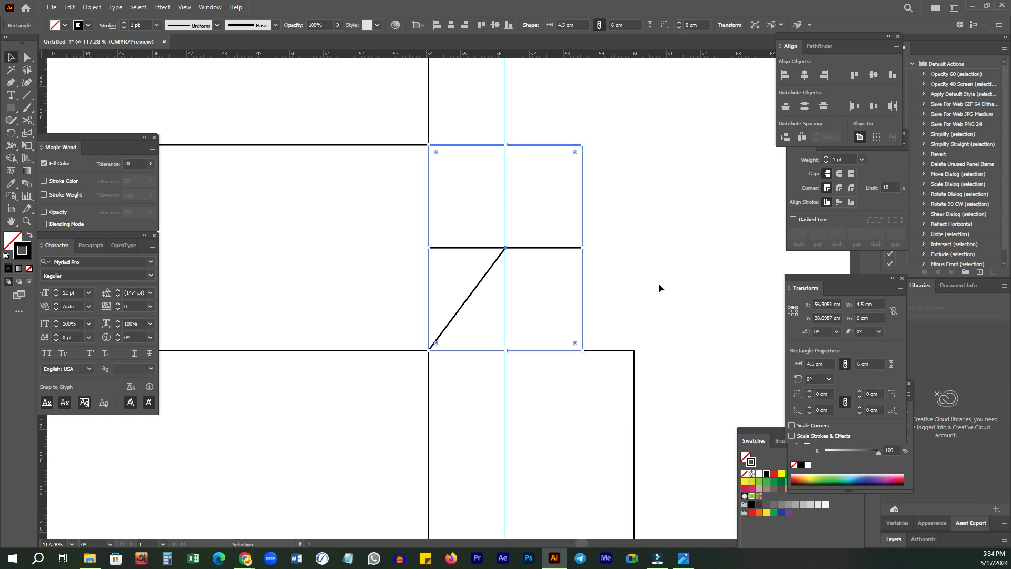
Step: Create a 4.5 × 4.5 cm circle in the empty area to the right of the side flap
click(638, 294)
key(l)
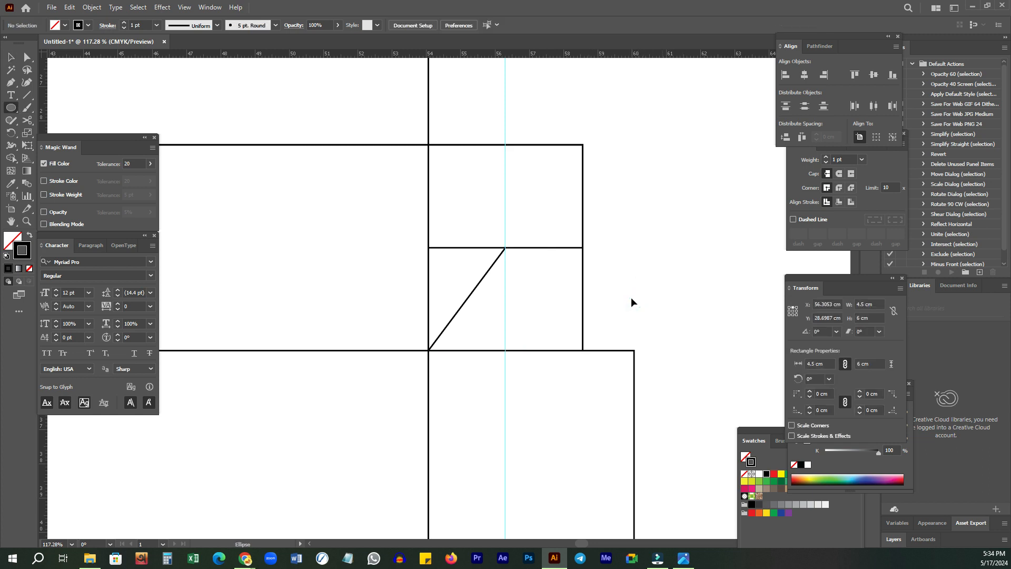
click(611, 260)
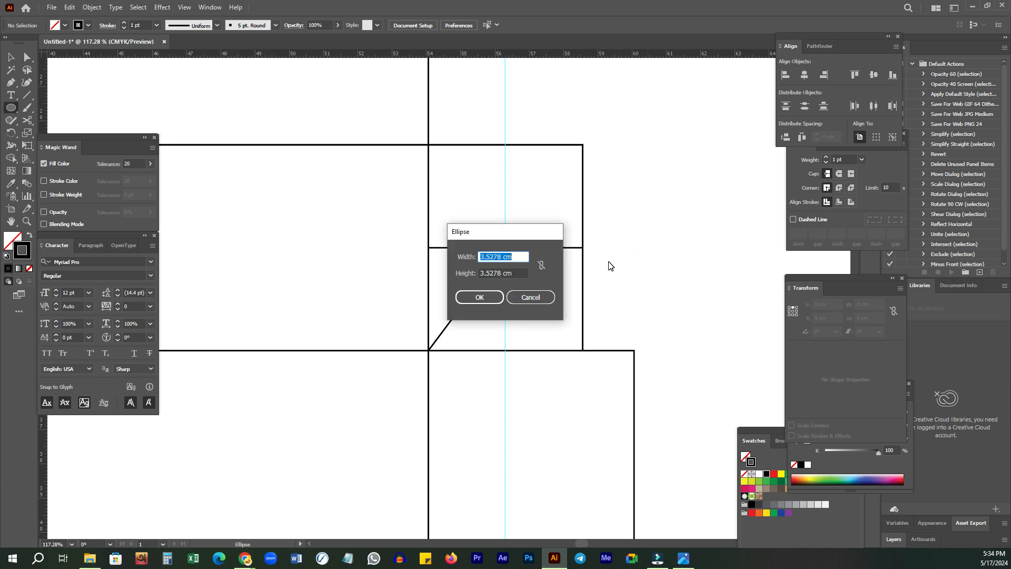
text(4.5)
key(Tab)
text(4.)
key(Return)
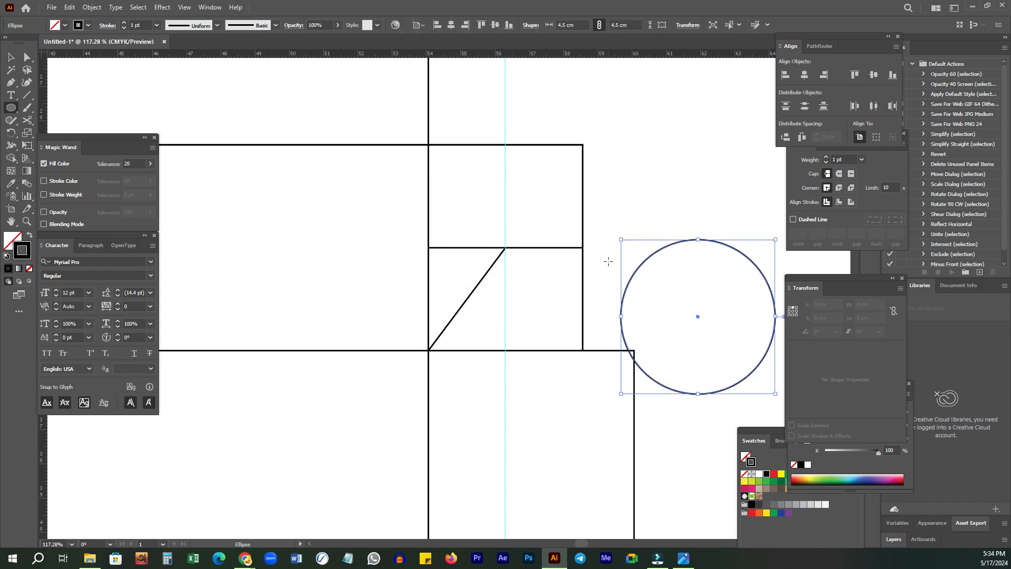
Step: Scale the circle from its centre to half its size, 2.25 cm, with width and height constrained
click(792, 310)
click(879, 304)
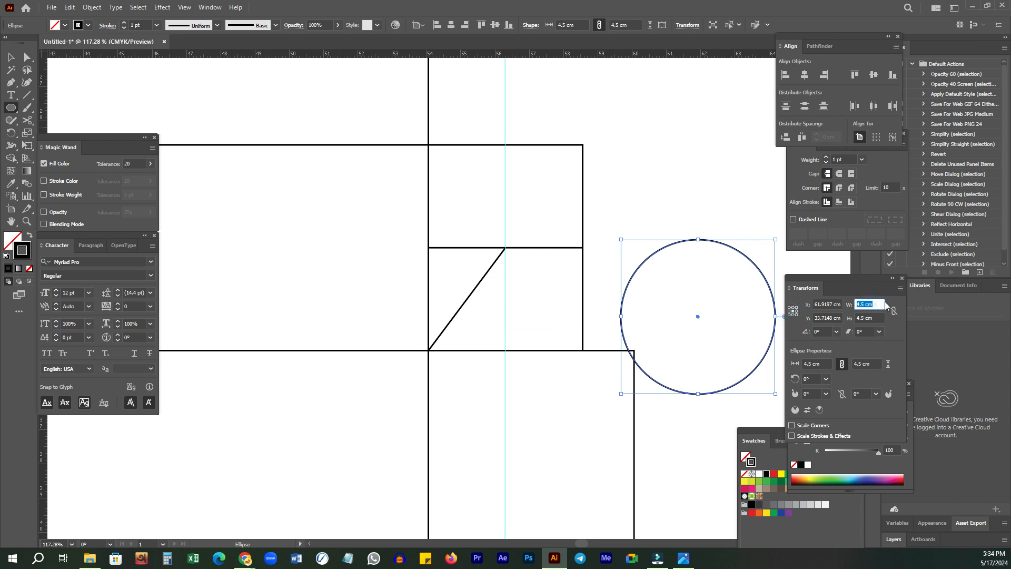
click(894, 310)
click(879, 311)
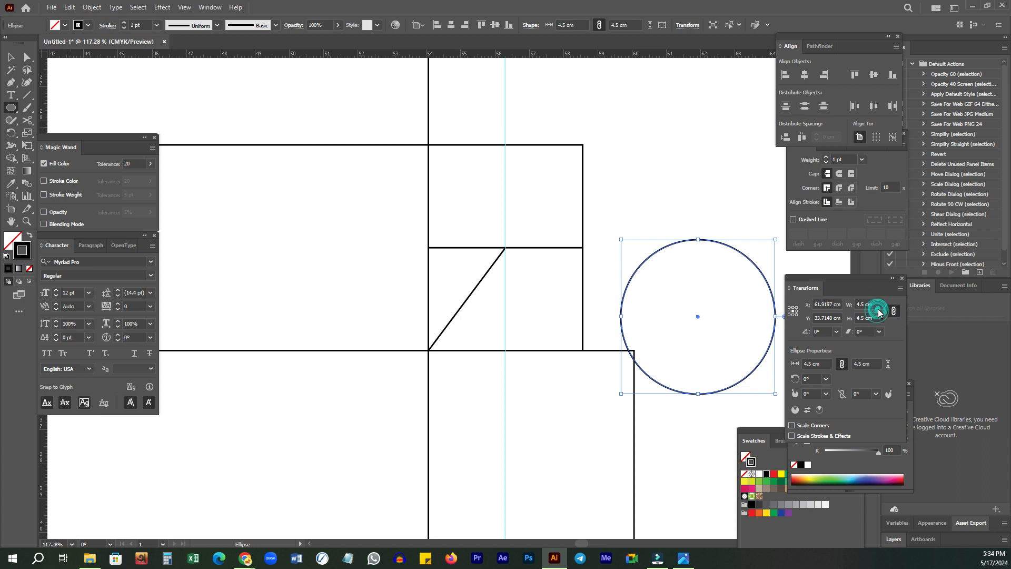
click(874, 307)
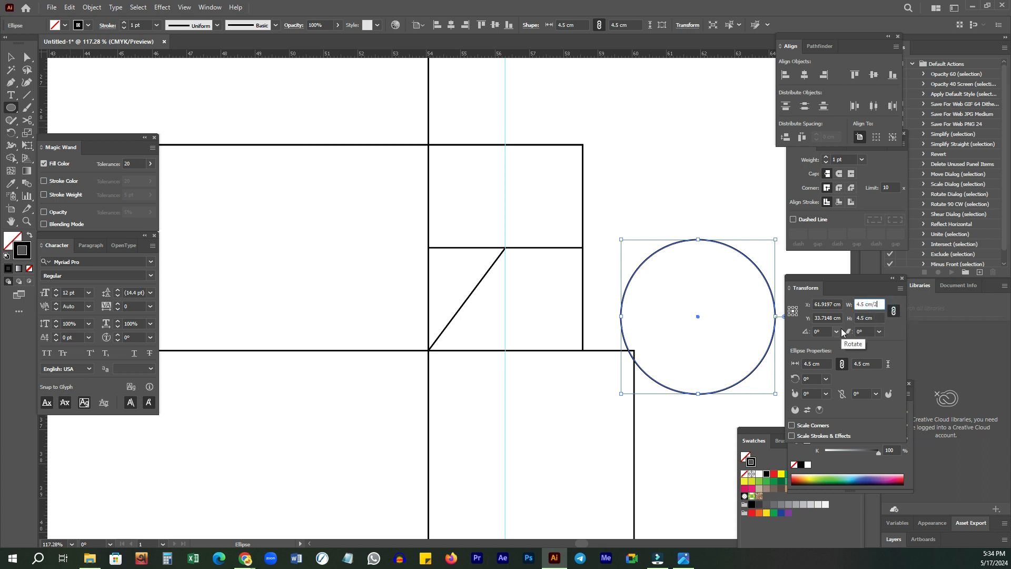
key(Return)
key(v)
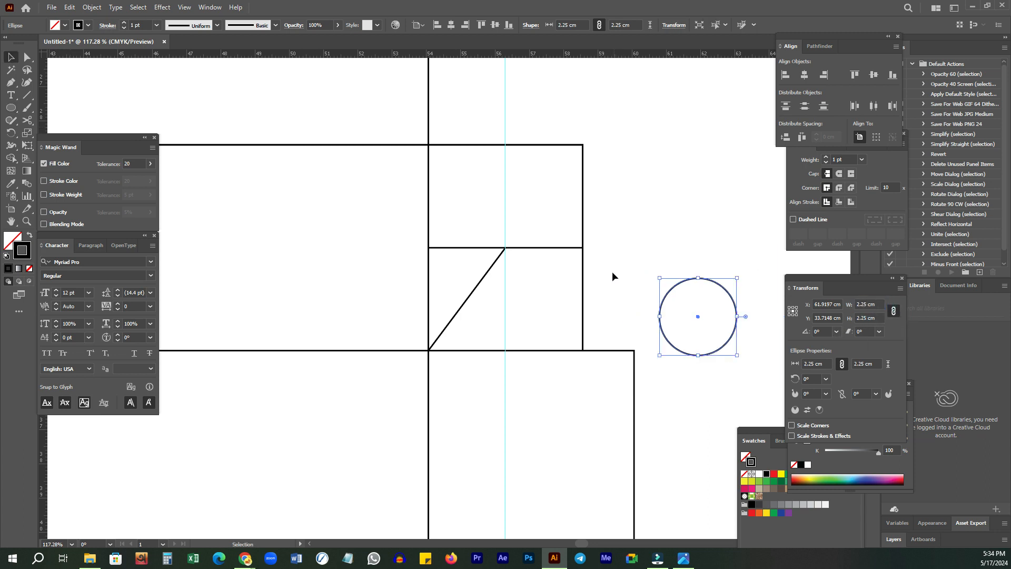
Step: Align the circle to the side flap's vertical centre and place it inside, between the guide and the flap's outer edge
shift+click(582, 287)
click(583, 287)
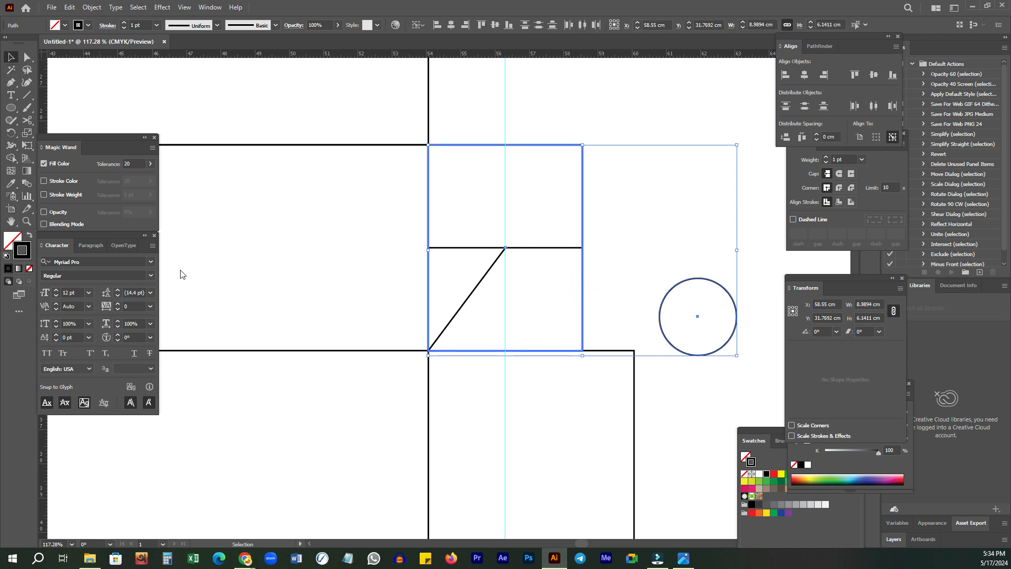
click(874, 75)
click(801, 137)
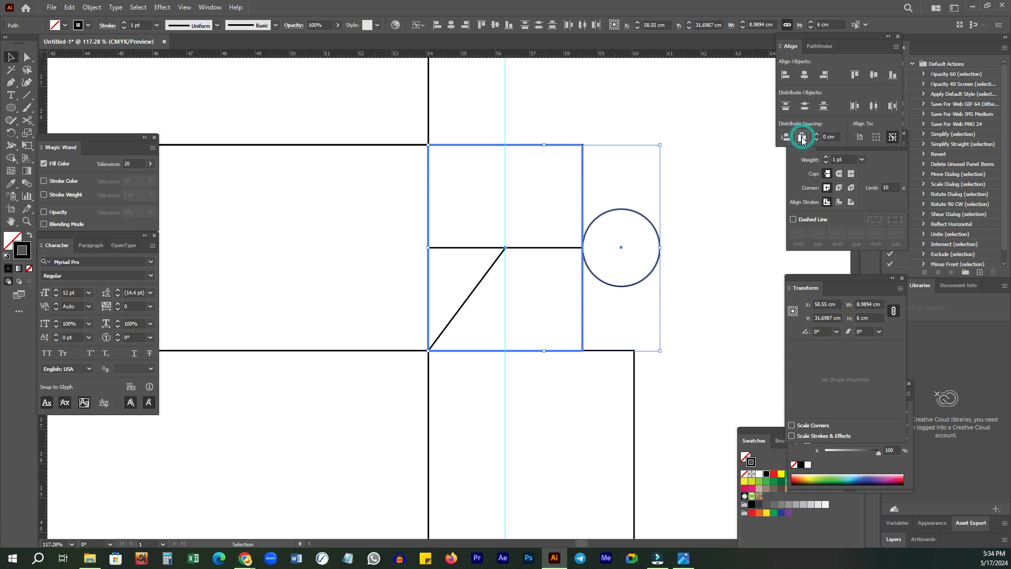
click(785, 75)
click(711, 197)
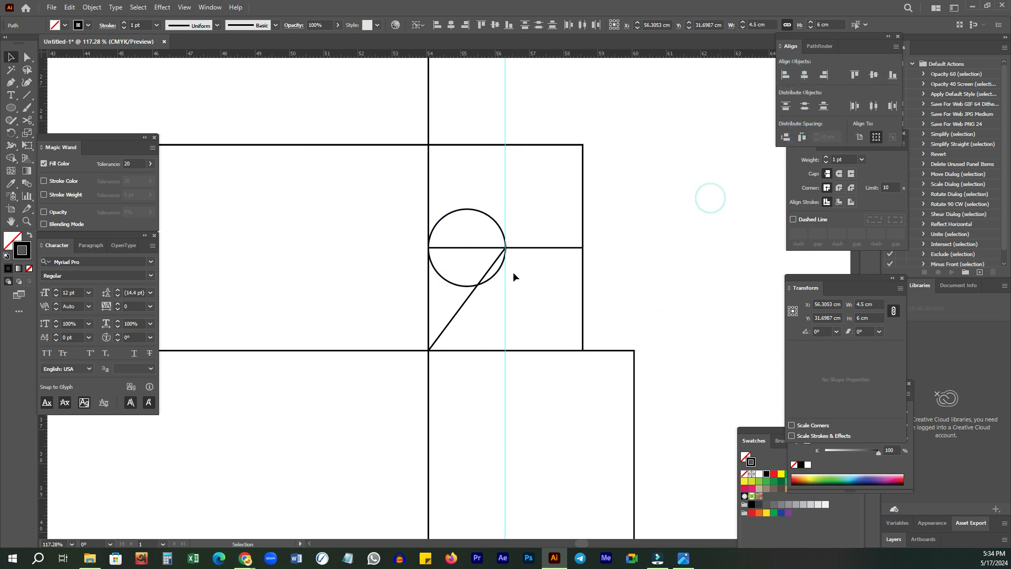
drag(484, 213, 561, 220)
click(683, 303)
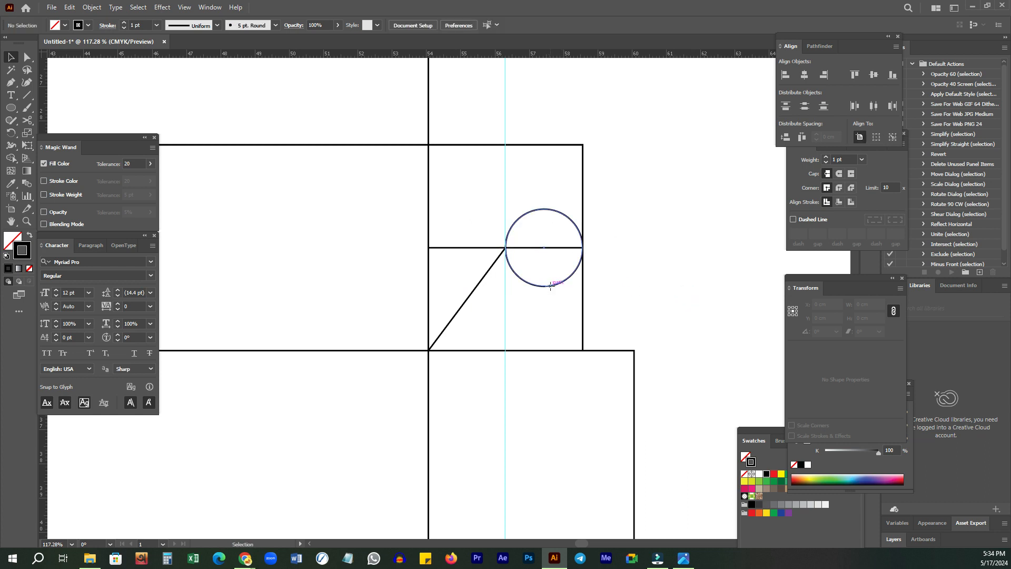
Step: Enlarge the circle proportionally to about 4 cm across, keeping its inner edge on the guide and its centre on the middle line
click(584, 249)
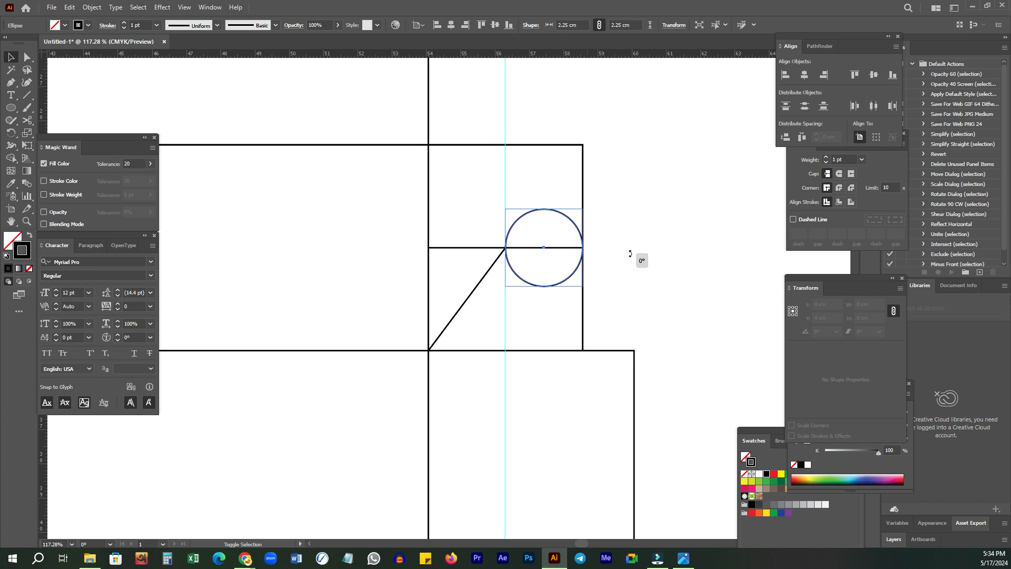
drag(583, 248, 644, 260)
click(699, 257)
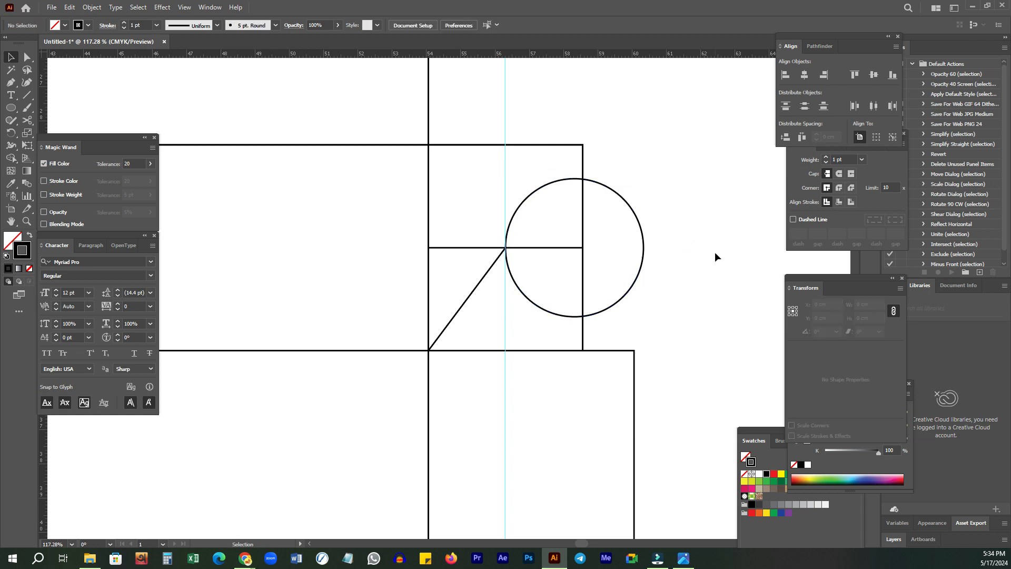
Step: Mark the curved notch edge on the reference photo's side flap with two freehand brush strokes
click(541, 271)
drag(316, 268, 634, 296)
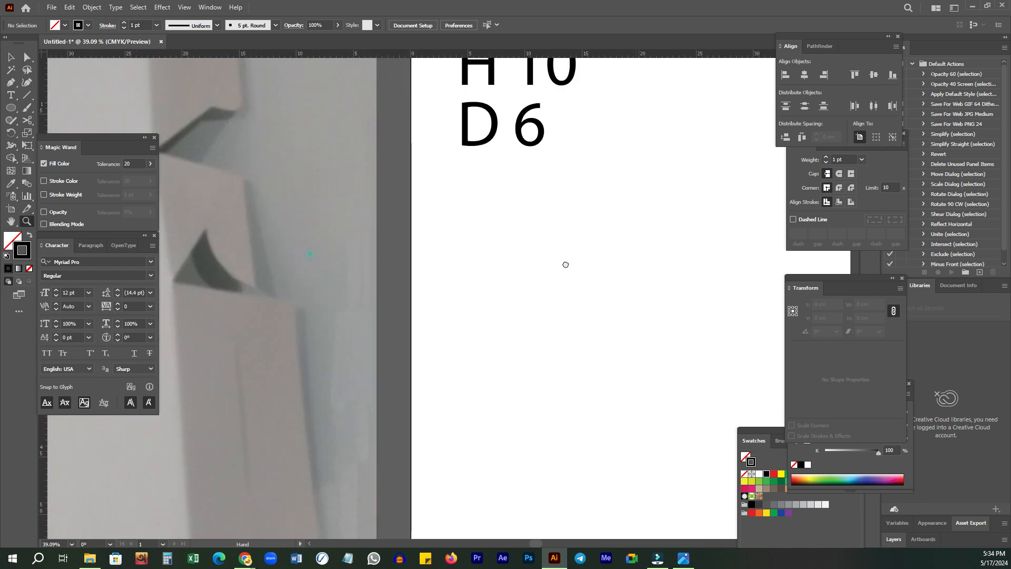
drag(245, 274, 534, 278)
scroll(534, 278, up, 2)
drag(528, 203, 488, 287)
key(v)
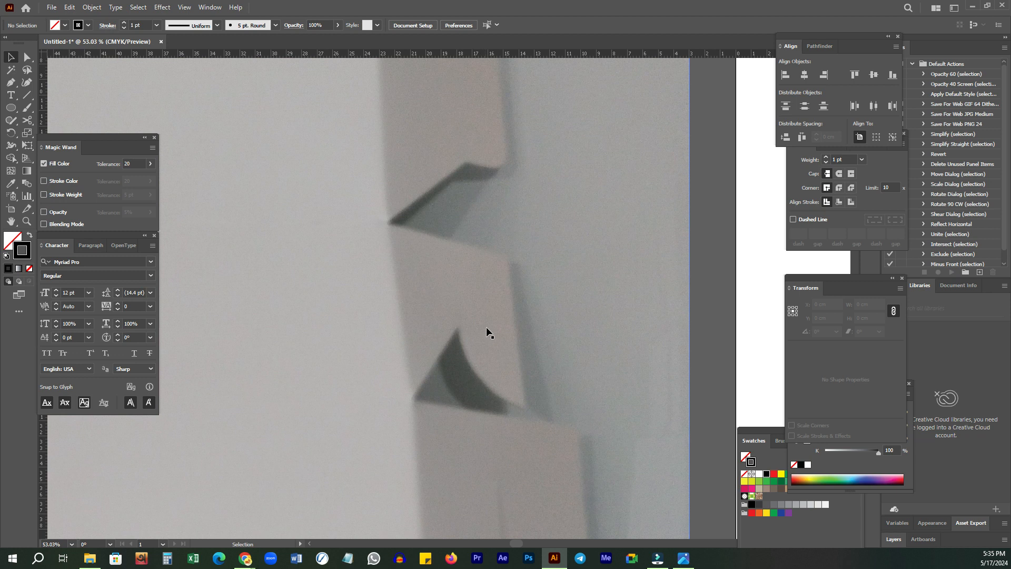
key(b)
mouse_move(458, 324)
mouse_down()
mouse_move(477, 376)
mouse_move(509, 403)
mouse_up()
drag(464, 322, 529, 383)
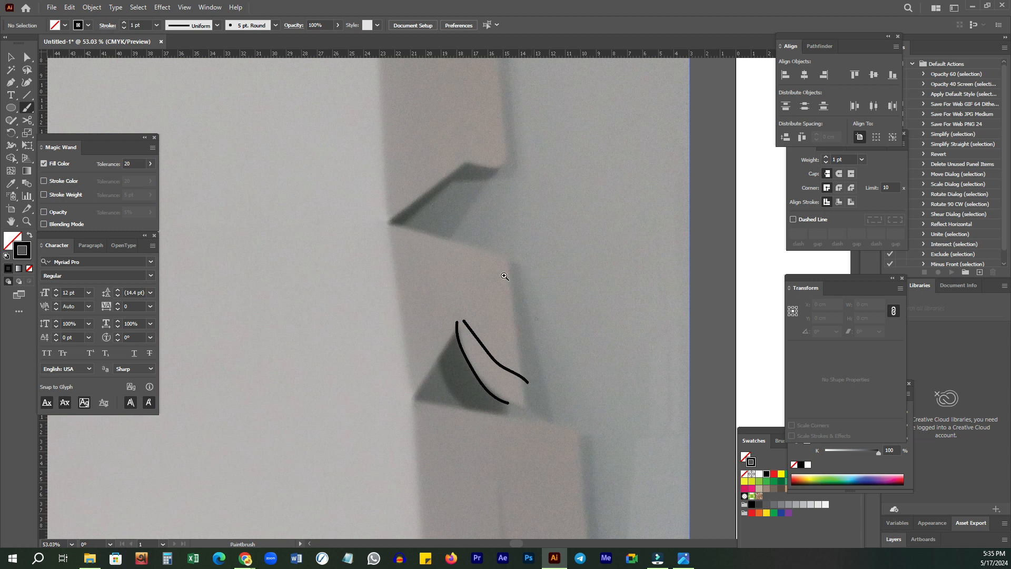
Step: Go back to the dieline's side flap and delete the vertical guide through its middle
scroll(504, 276, down, 4)
key(z)
drag(550, 303, 469, 263)
drag(434, 255, 374, 406)
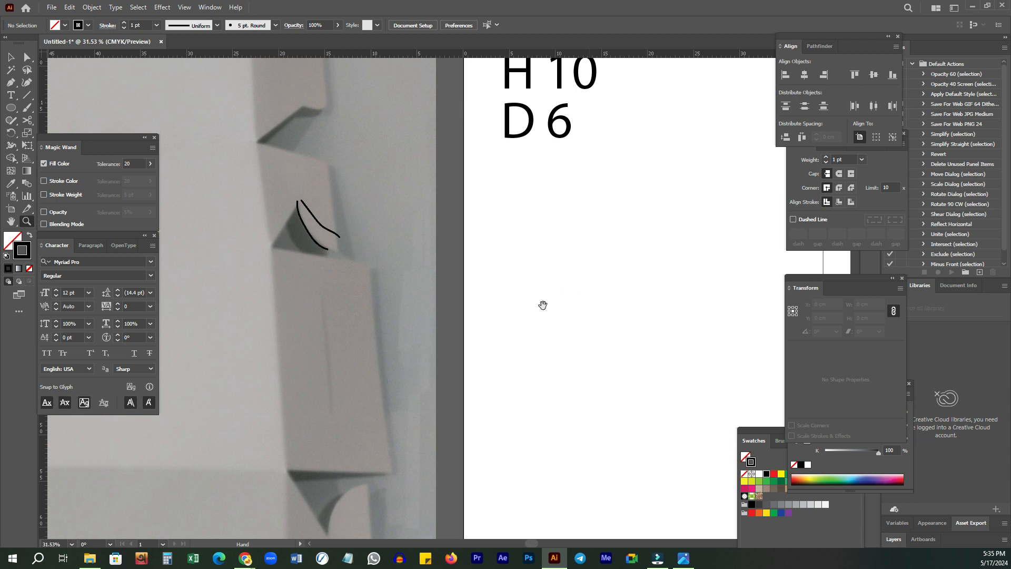
scroll(543, 305, right, 10)
drag(521, 235, 569, 234)
key(v)
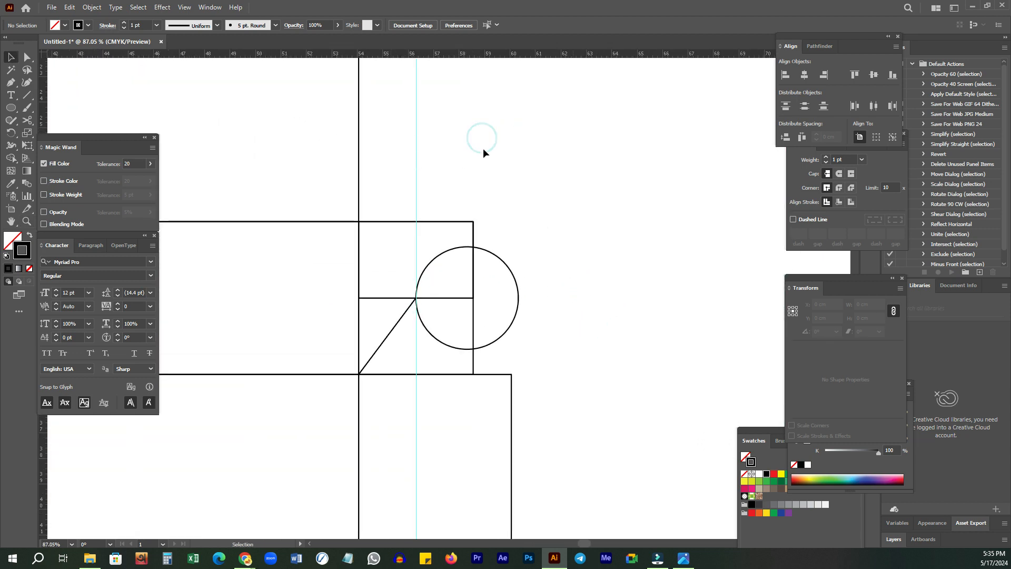
right_click(503, 140)
click(550, 295)
drag(507, 141, 408, 162)
key(Delete)
Step: Use Shape Builder on the side flap to remove the area beneath the diagonal and arc and the circle part outside the flap
drag(452, 269, 617, 189)
drag(632, 160, 371, 391)
drag(623, 296, 600, 296)
key(shift+m)
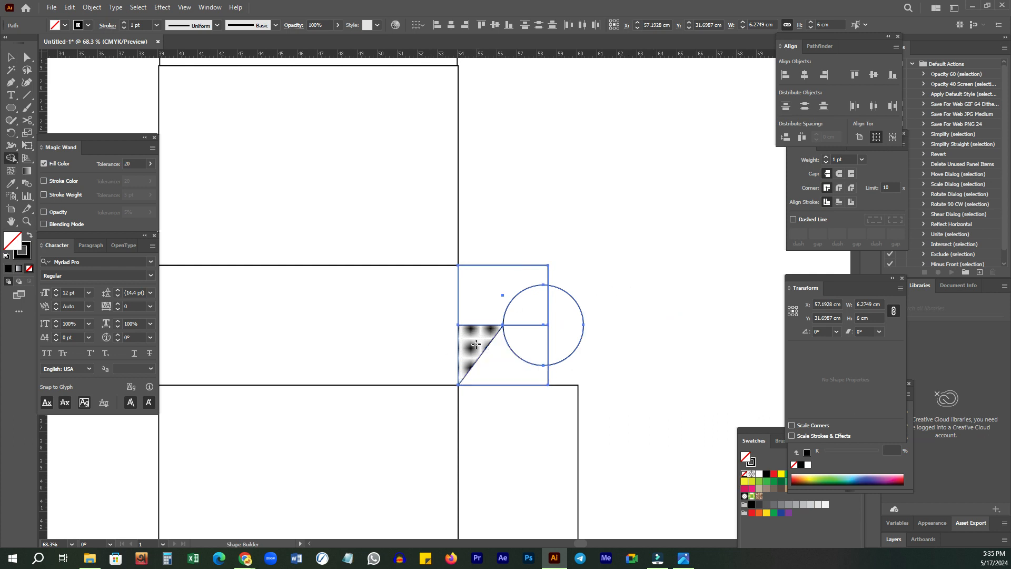
mouse_move(473, 346)
mouse_down()
mouse_move(492, 305)
mouse_move(525, 324)
mouse_move(528, 373)
mouse_up()
alt+click(528, 377)
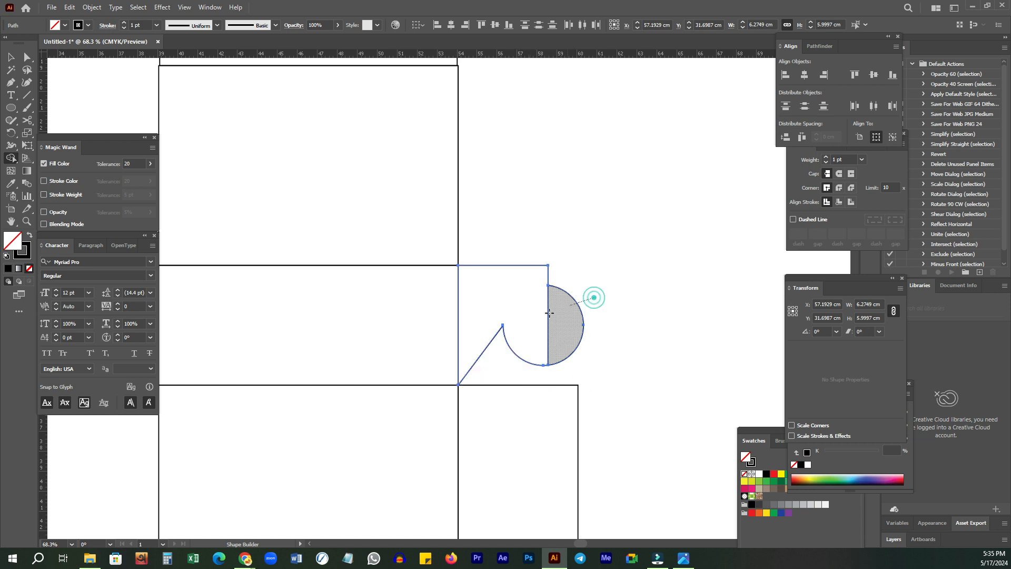
alt+click(576, 321)
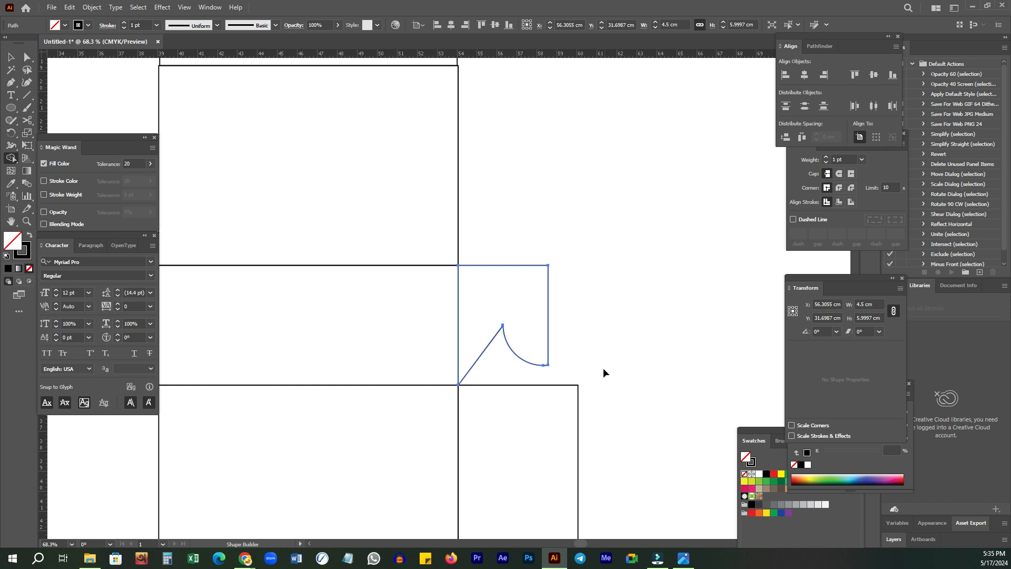
key(v)
click(639, 326)
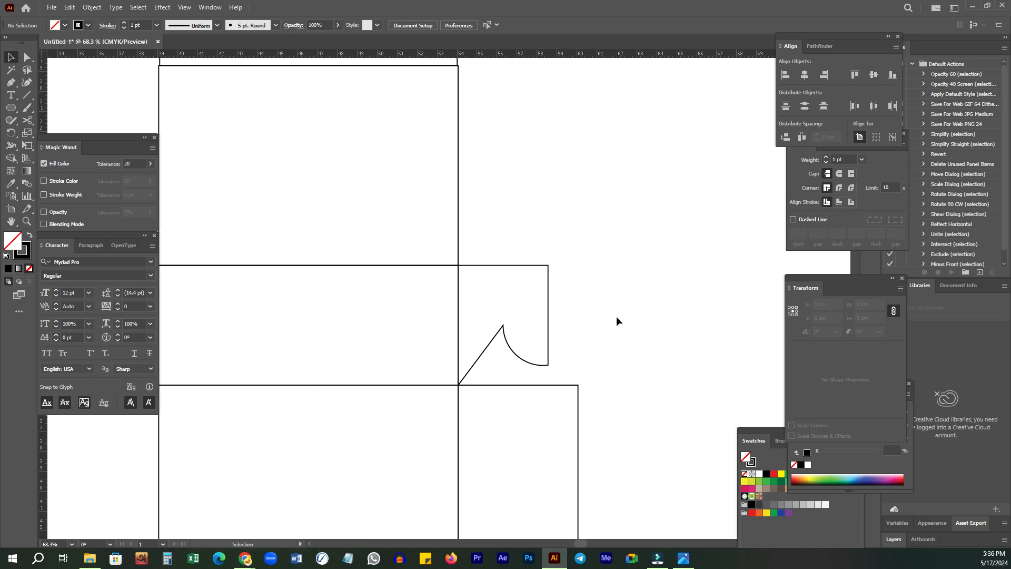
Step: Compare the drawn notch with the notch tip of the side flap in the reference photo
key(z)
click(512, 353)
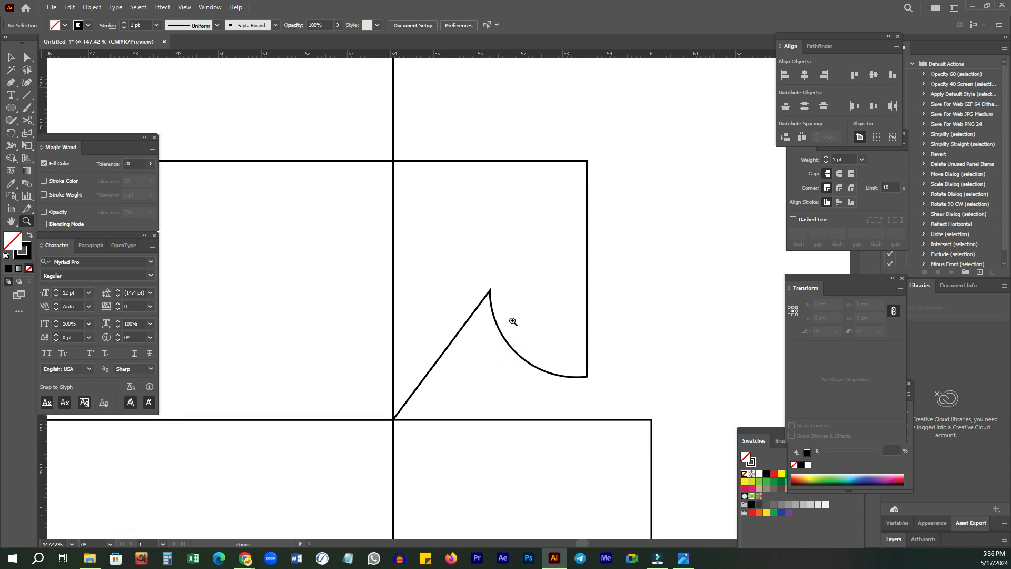
click(26, 96)
key(ctrl+minus)
alt+click(319, 251)
alt+click(431, 235)
alt+click(340, 245)
alt+click(477, 254)
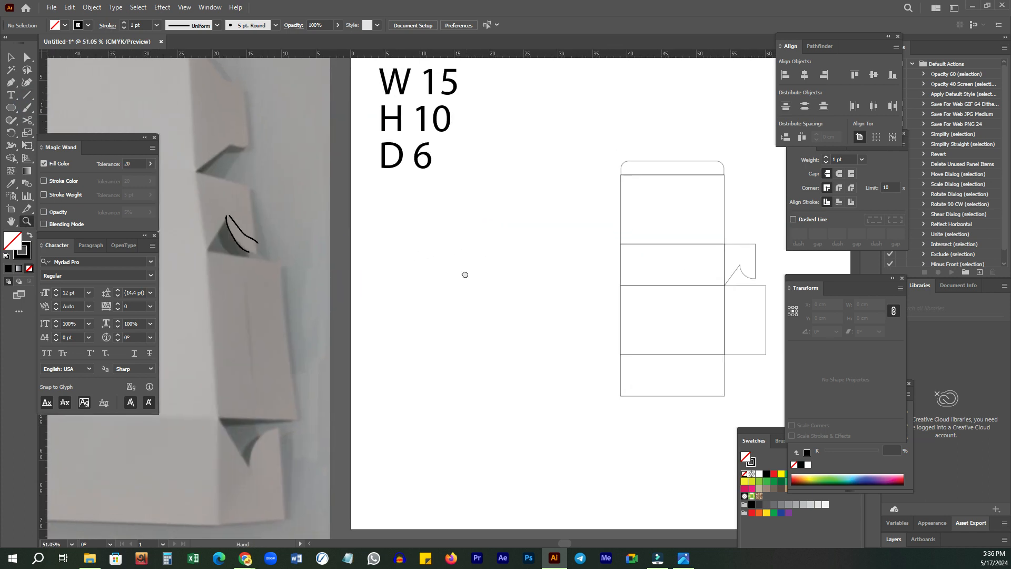
alt+click(217, 216)
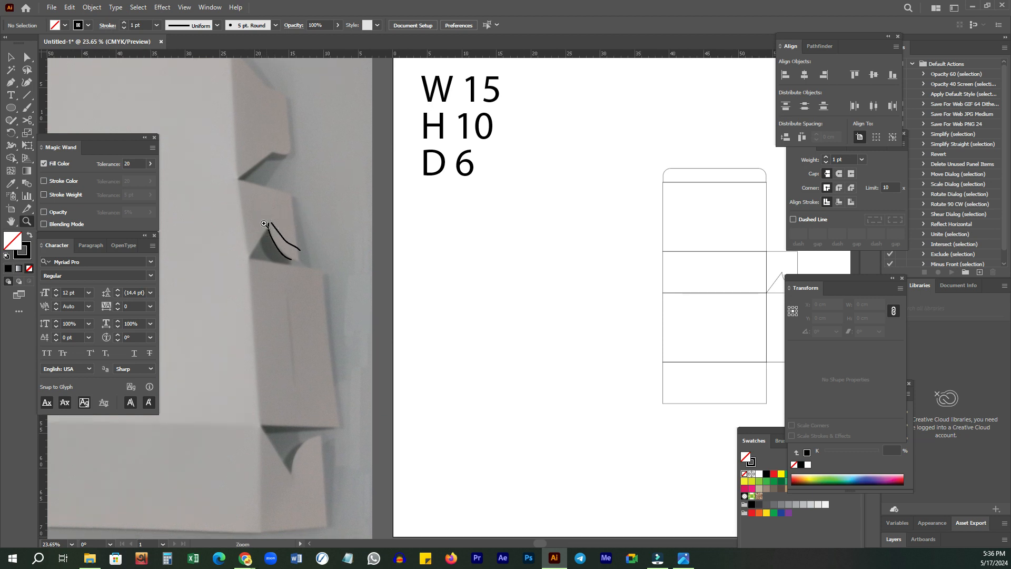
alt+click(506, 297)
drag(564, 300, 647, 184)
drag(531, 343, 595, 243)
Step: Draw a short vertical line upward from the notch tip and set its height to 0.2 cm
click(27, 96)
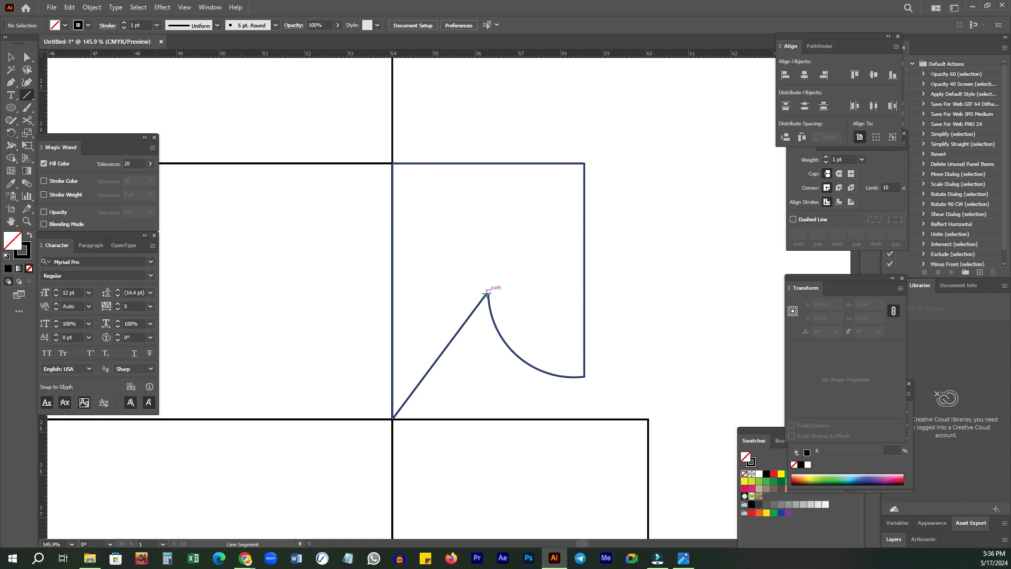
drag(488, 291, 488, 283)
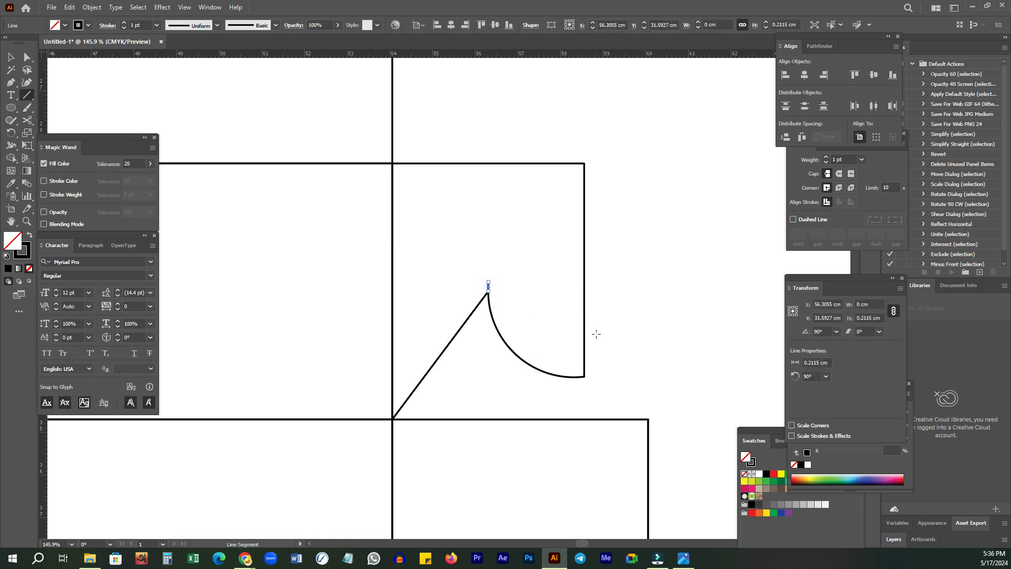
double_click(864, 318)
text(0.2)
key(Return)
key(v)
click(671, 253)
Step: Group the notched side flap outline with the short line at its notch tip
scroll(626, 226, down, 3)
scroll(632, 222, up, 2)
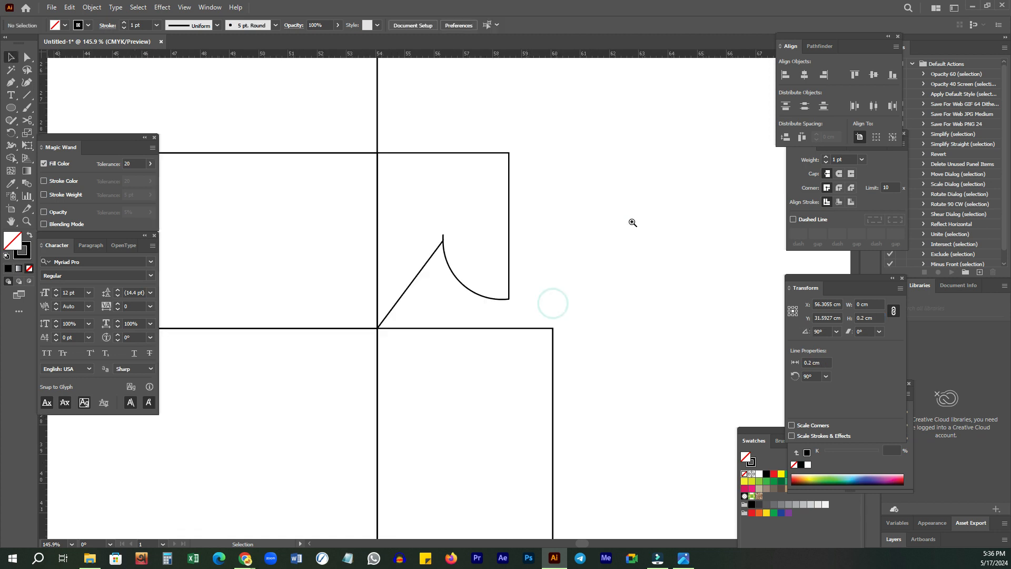
drag(586, 133, 414, 277)
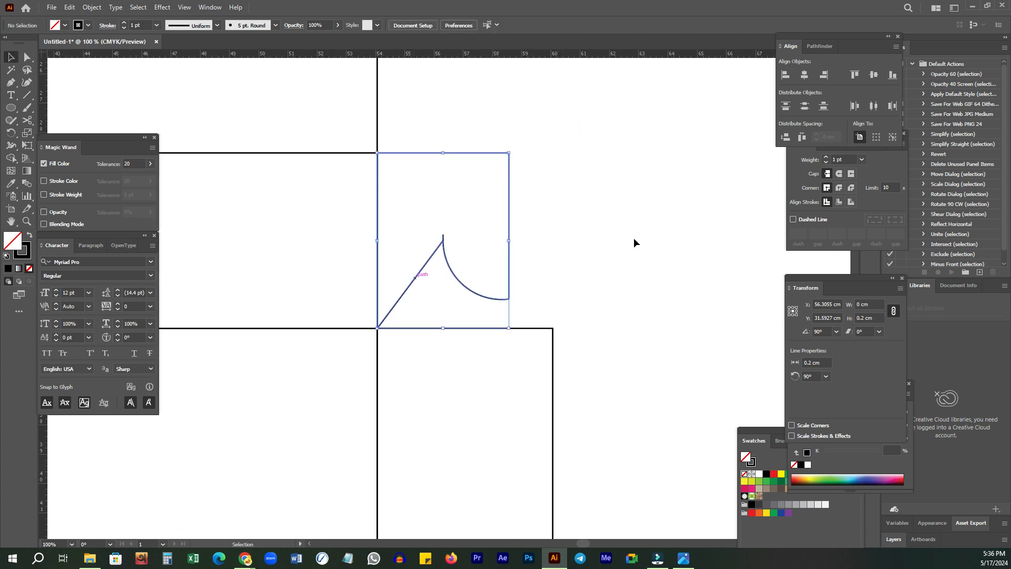
right_click(616, 148)
click(651, 264)
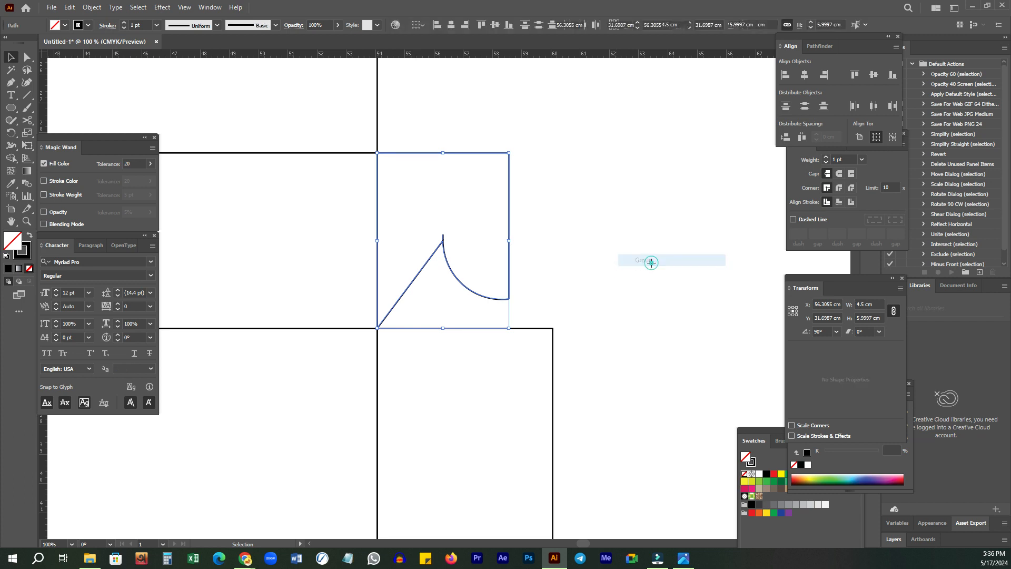
Step: Rotate the grouped flap 90° clockwise about its lower-left corner onto the side panel below it
key(z)
alt+click(620, 206)
key(v)
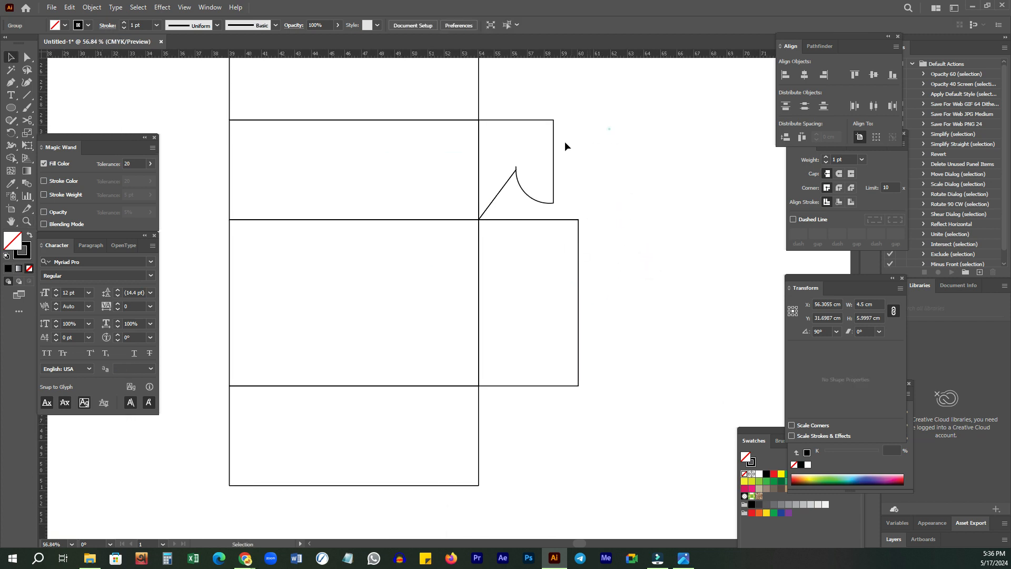
drag(606, 182, 593, 217)
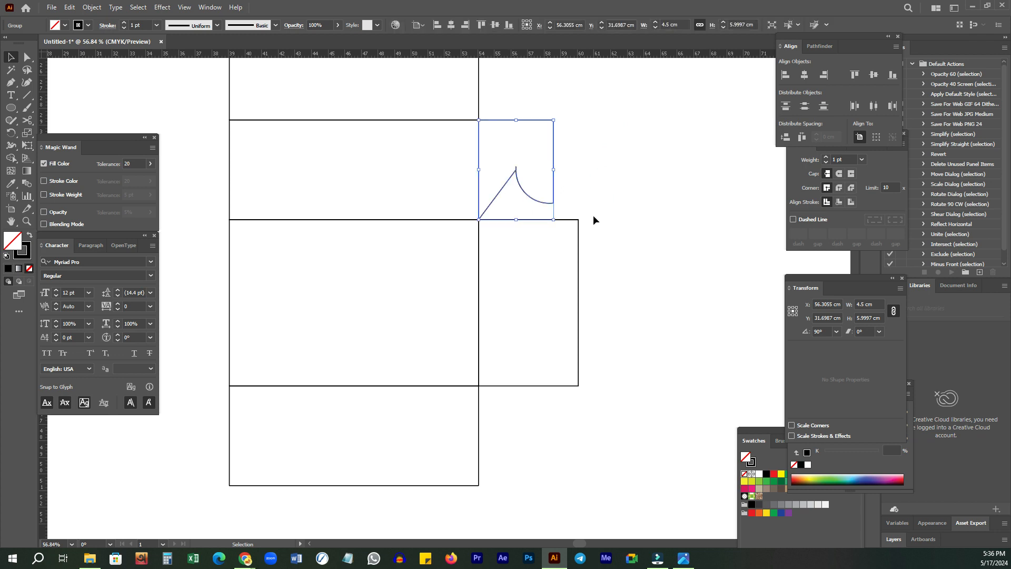
key(r)
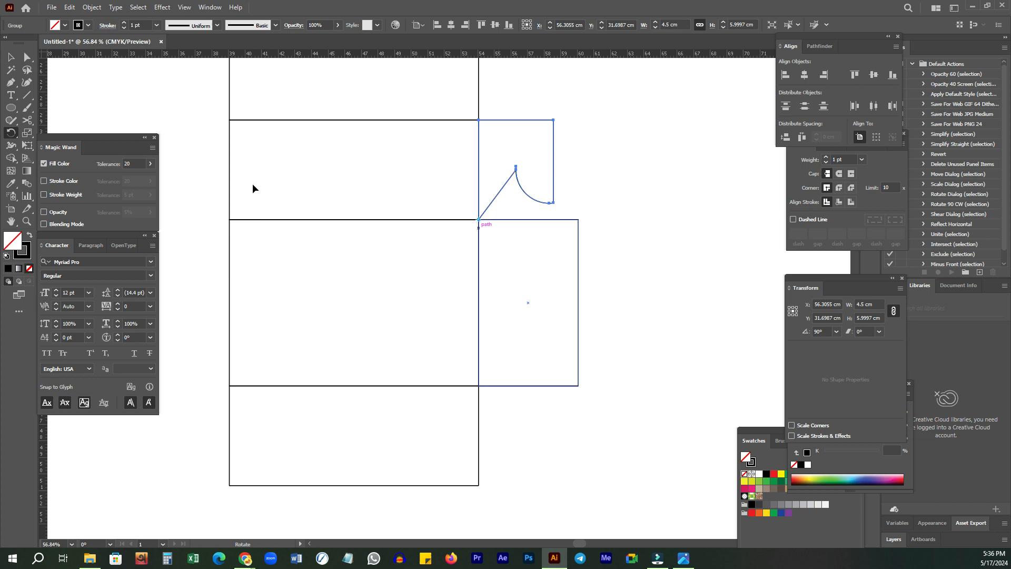
click(10, 53)
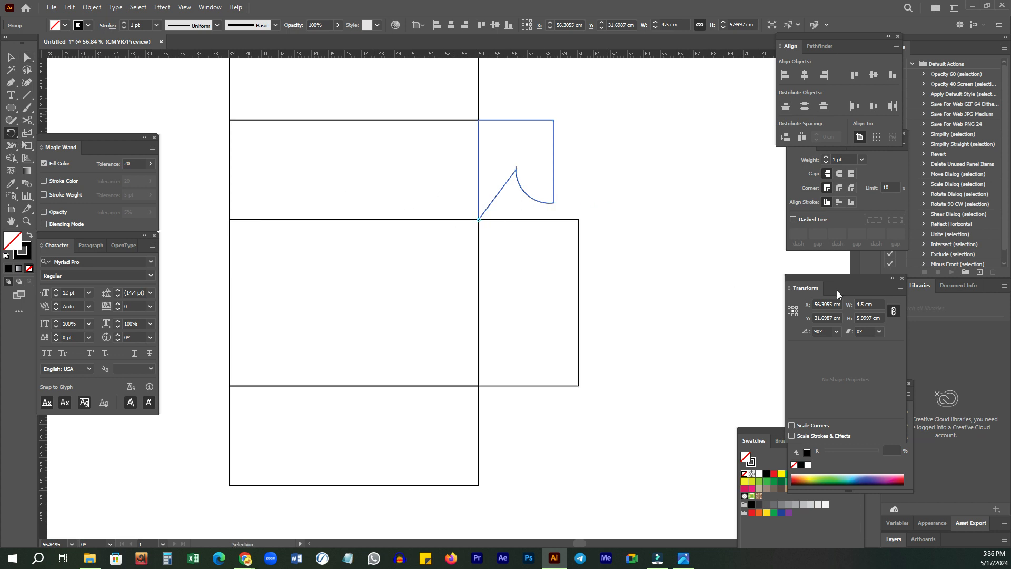
drag(555, 121, 583, 251)
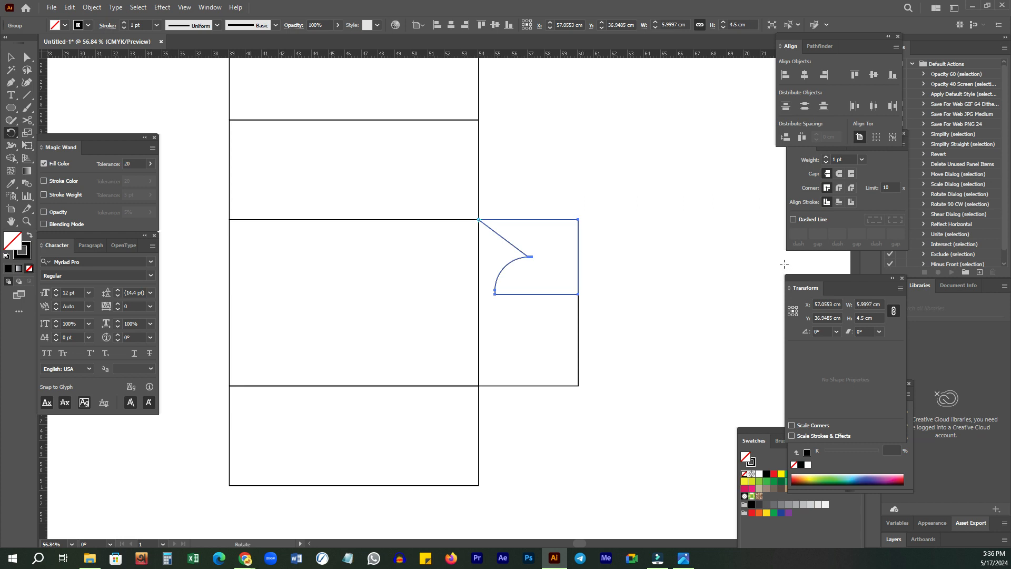
Step: Copy the rotated flap straight down so the copy's lower edge meets the side panel's bottom edge
key(v)
click(695, 211)
drag(648, 305, 643, 278)
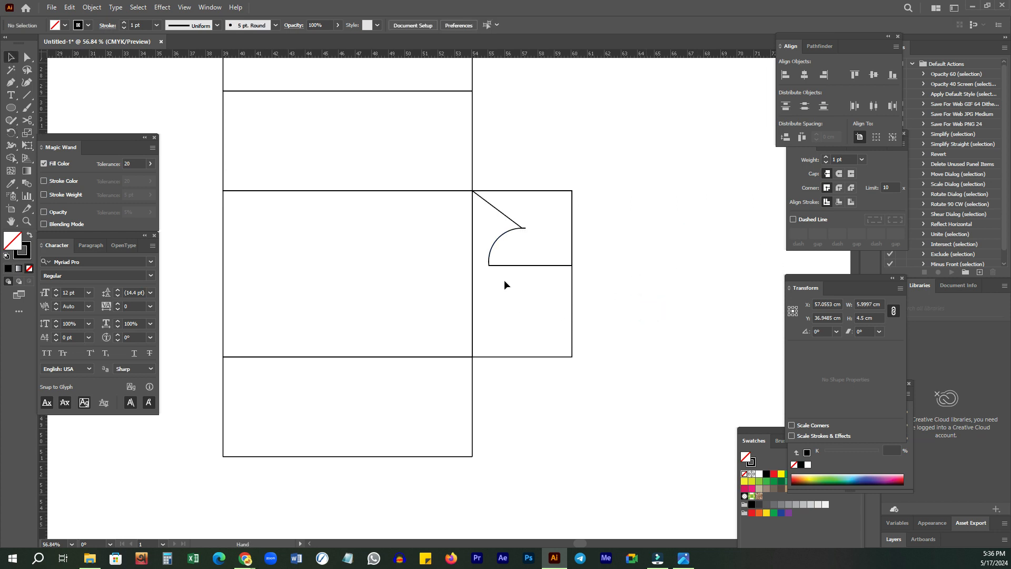
drag(519, 268, 512, 347)
drag(511, 357, 511, 361)
Step: Reflect the copied lower flap across the horizontal axis so it mirrors the flap above it
right_click(581, 403)
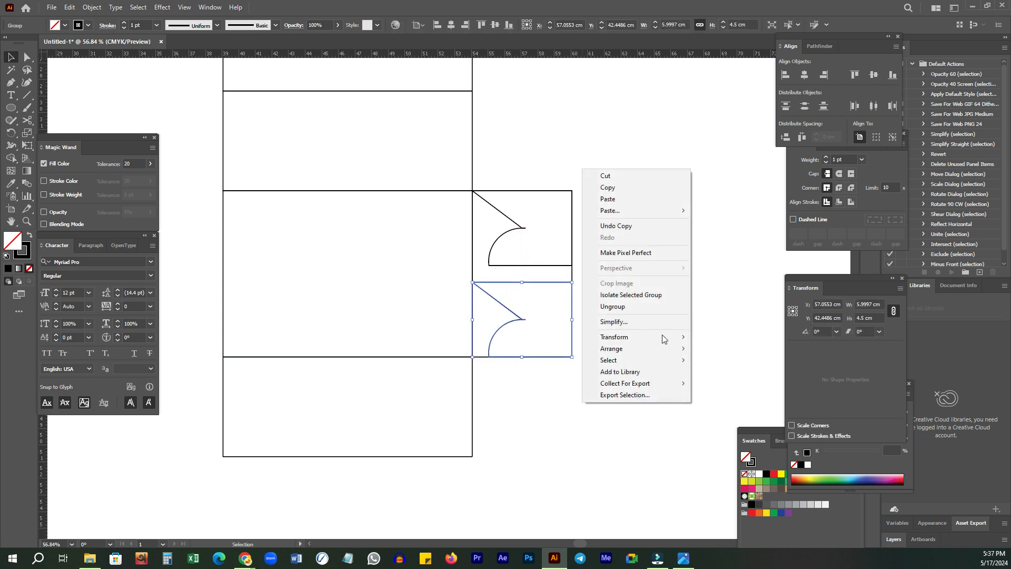
click(638, 336)
click(733, 375)
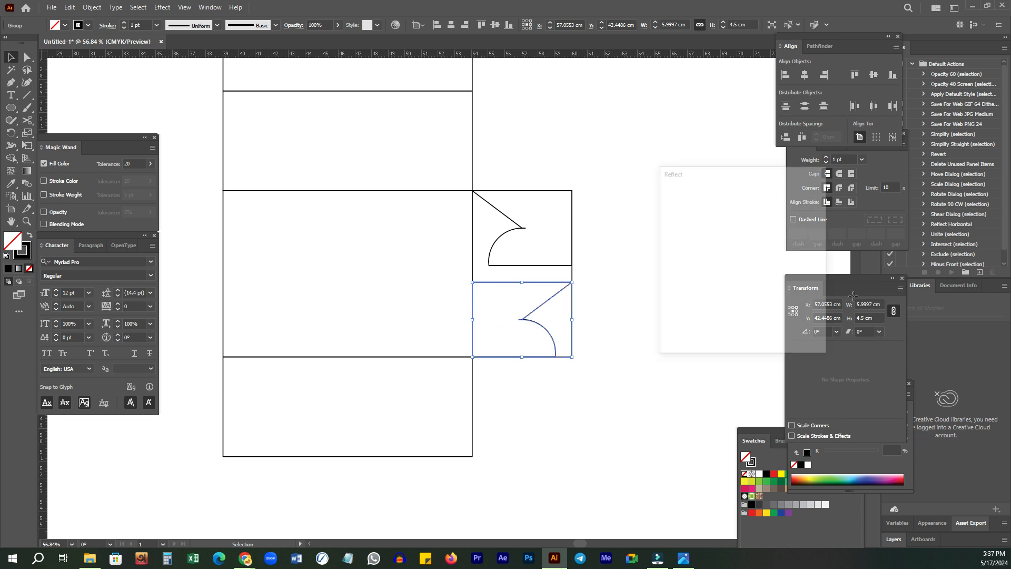
click(692, 212)
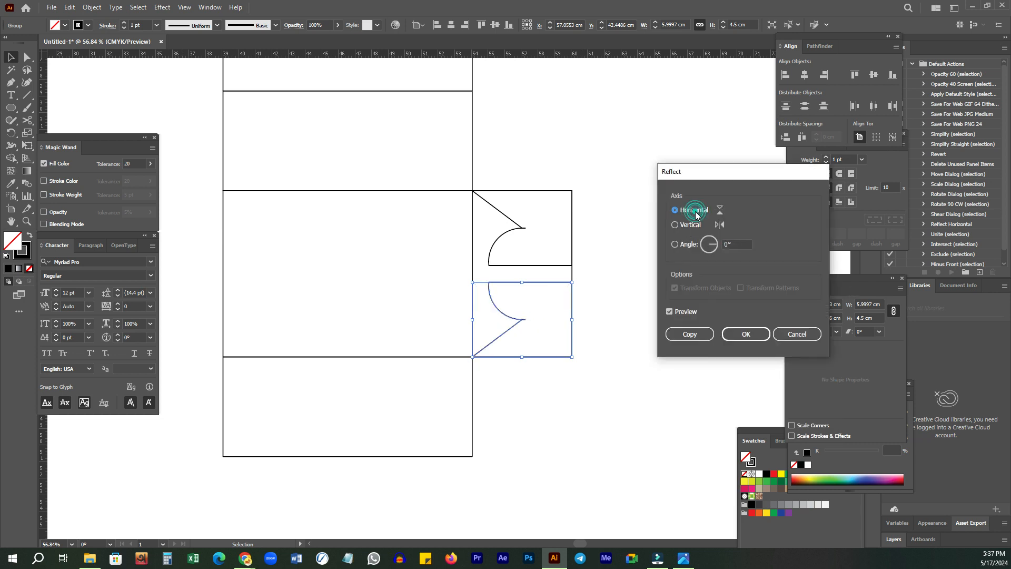
click(749, 334)
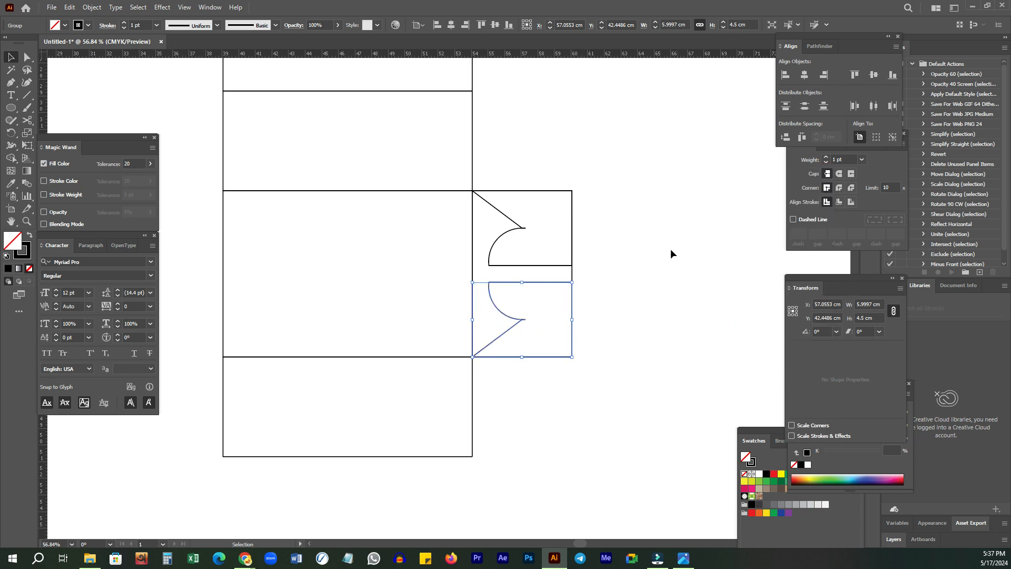
drag(645, 283, 671, 286)
click(671, 285)
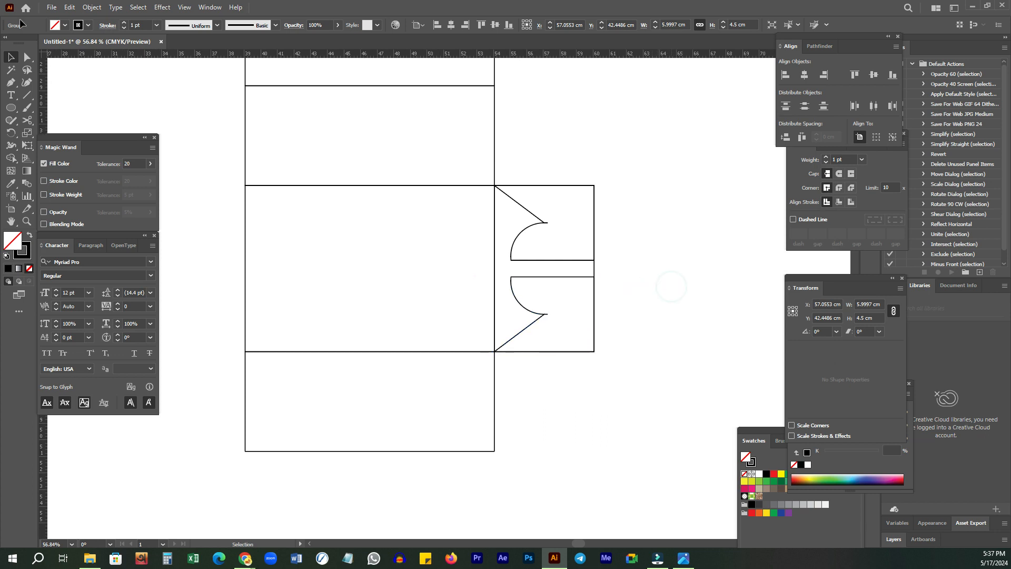
Step: Draw a vertical line about 5.5 cm long joining the notch tips of the upper and lower flaps
click(25, 95)
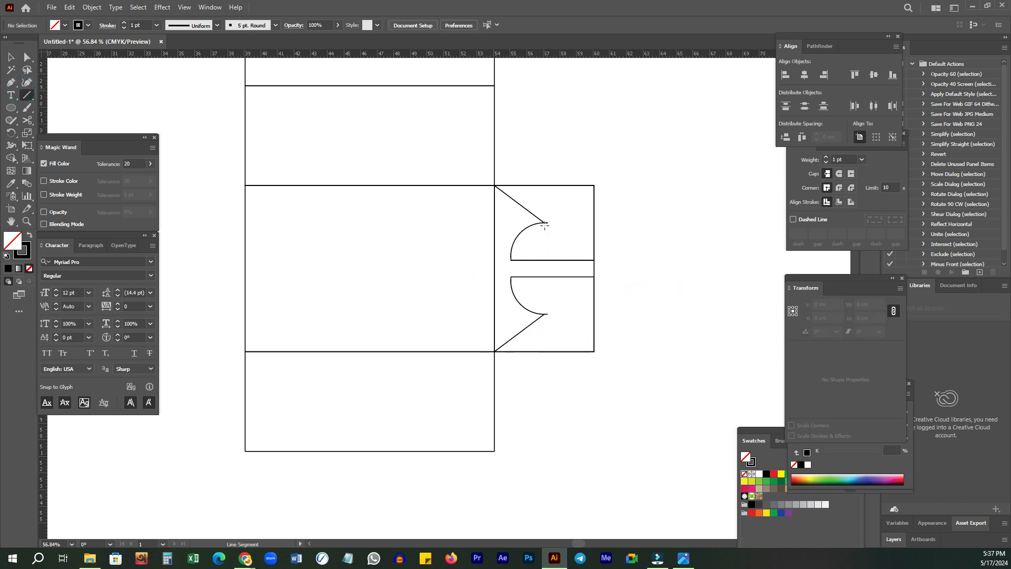
drag(545, 222, 555, 314)
drag(677, 313, 678, 314)
key(z)
click(595, 232)
key(v)
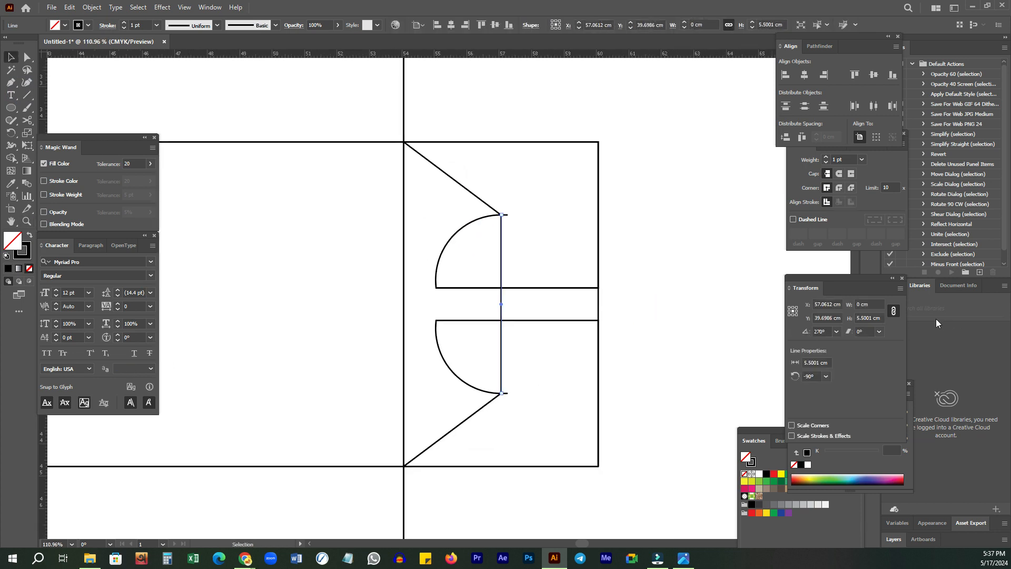
Step: Add 0.2 cm to the height of the vertical line between the notch tips, extending it evenly from its centre
click(881, 319)
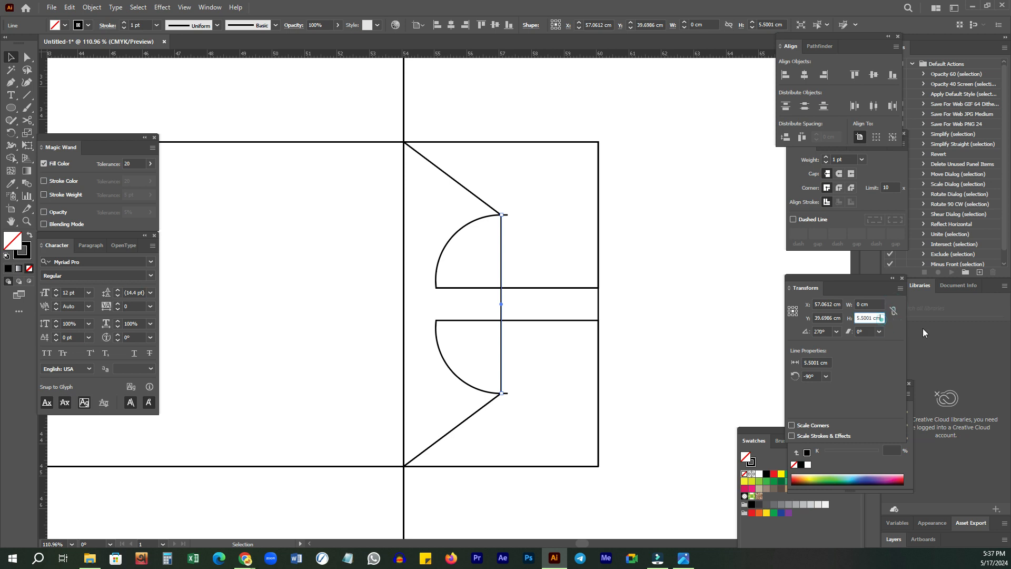
text(+.2)
key(Return)
click(719, 268)
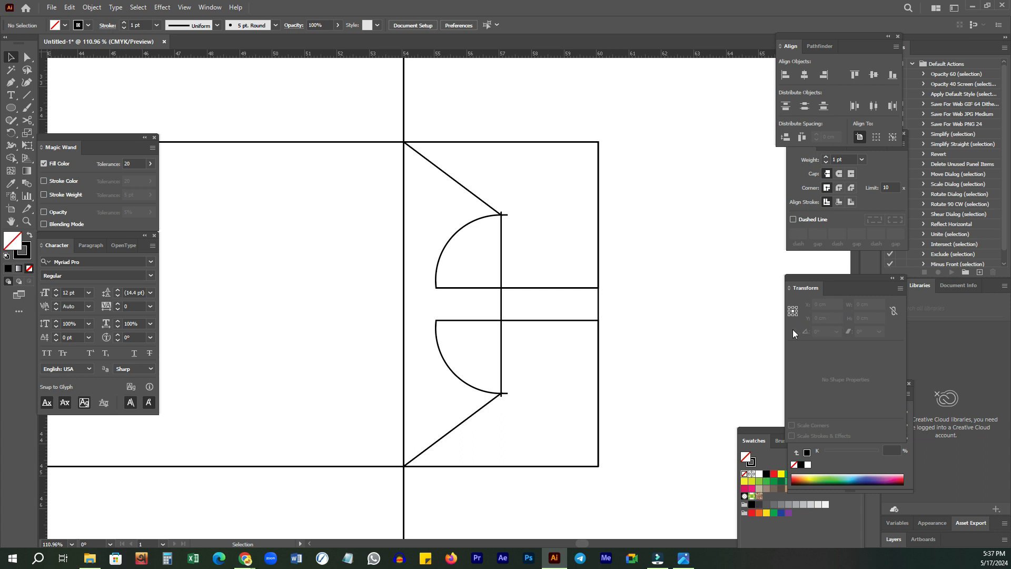
Step: Rotate the upper notched flap 90° counterclockwise about its upper-left corner onto the side of the 6 cm panel above
key(z)
alt+click(573, 183)
drag(592, 207, 571, 260)
key(v)
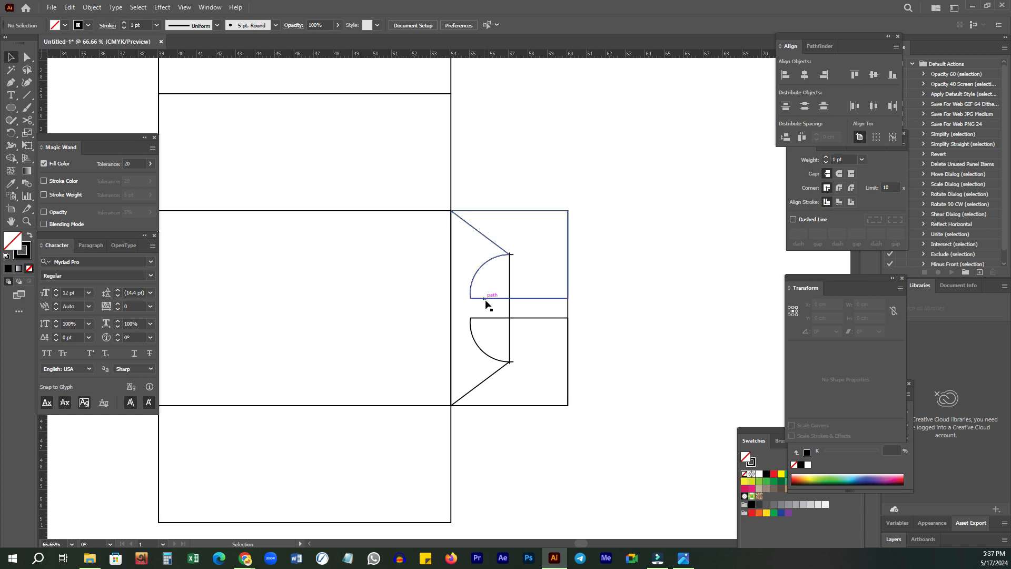
click(503, 306)
key(r)
click(451, 210)
drag(566, 298, 511, 122)
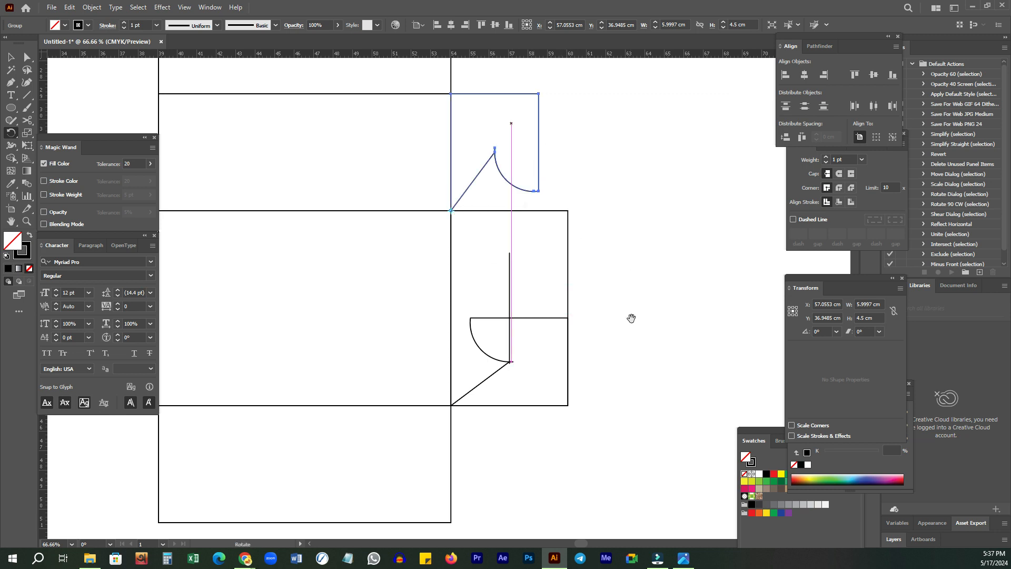
drag(632, 318, 599, 260)
Step: Rotate the lower notched flap 90° clockwise about its lower-left corner onto the side of the bottom panel
key(v)
click(599, 260)
click(442, 263)
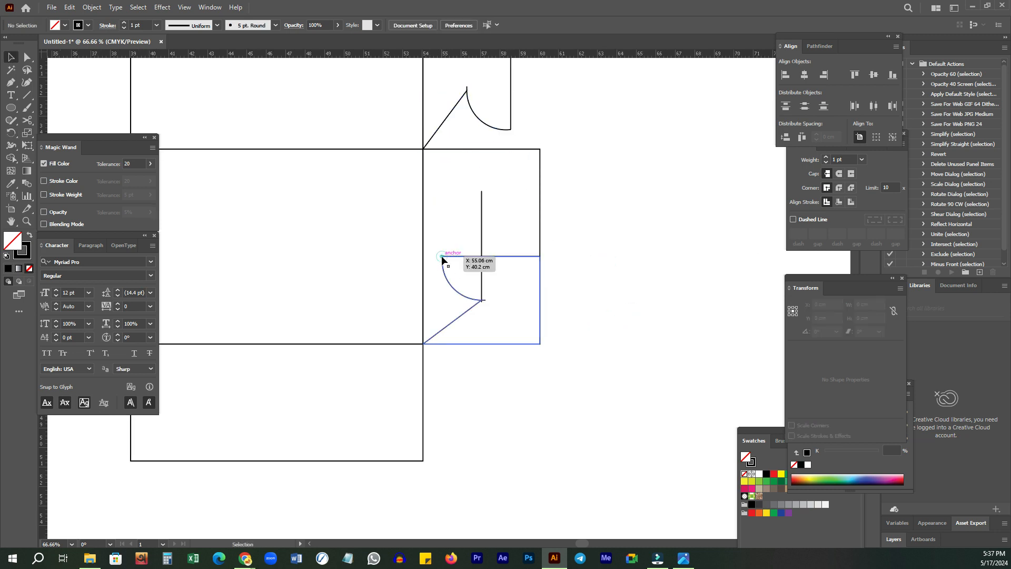
key(r)
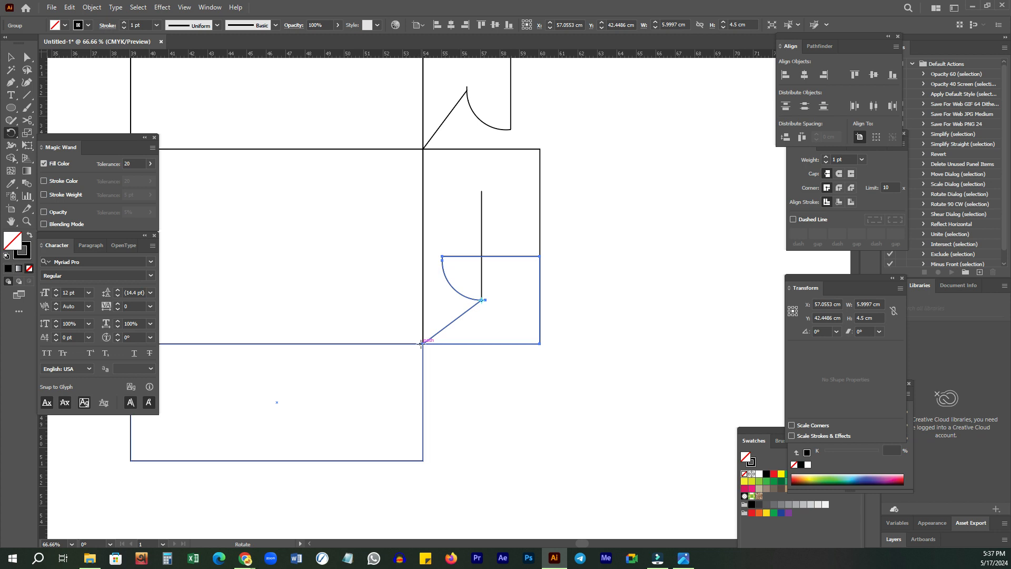
click(540, 257)
drag(538, 317, 472, 412)
key(v)
click(673, 381)
Step: View the whole dieline, check the Google Meet call in Chrome and return to Illustrator
key(z)
drag(644, 274, 519, 289)
drag(571, 217, 522, 283)
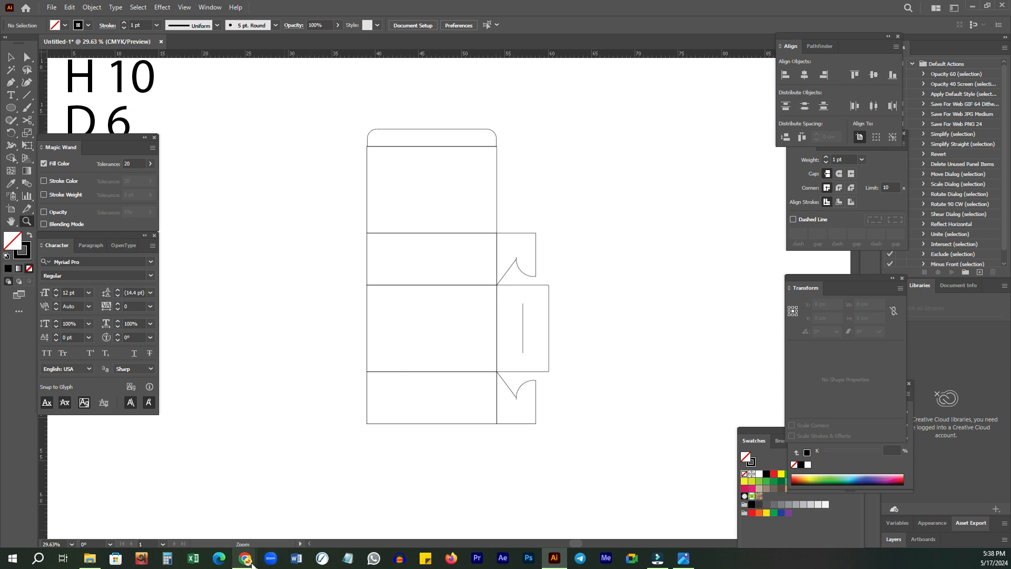
mouse_move(246, 558)
click(204, 508)
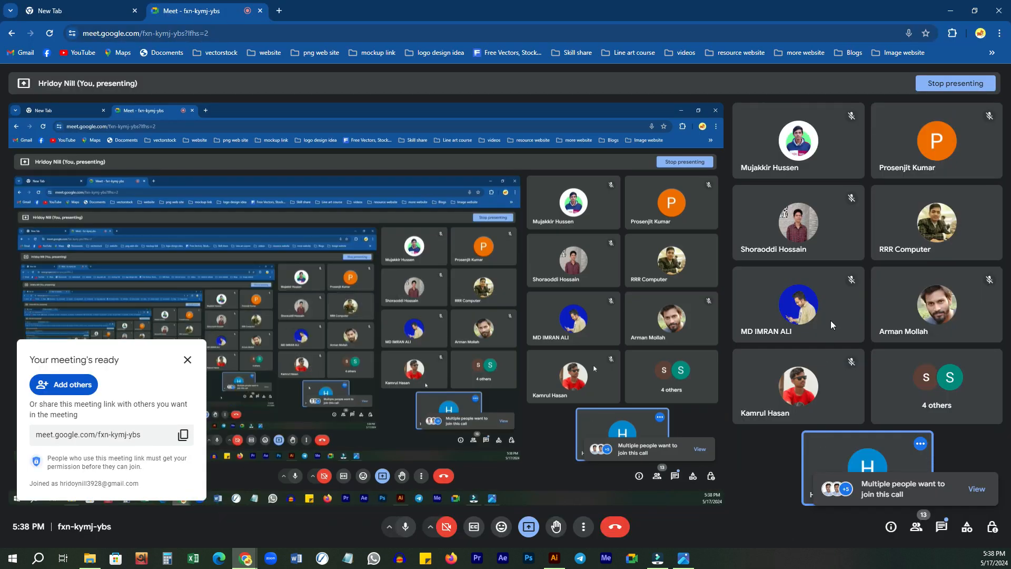
click(554, 558)
Step: Copy the 15 × 10 cm panel below the rounded tuck flap so the copy adjoins its right edge
drag(475, 291, 578, 469)
drag(428, 213, 405, 254)
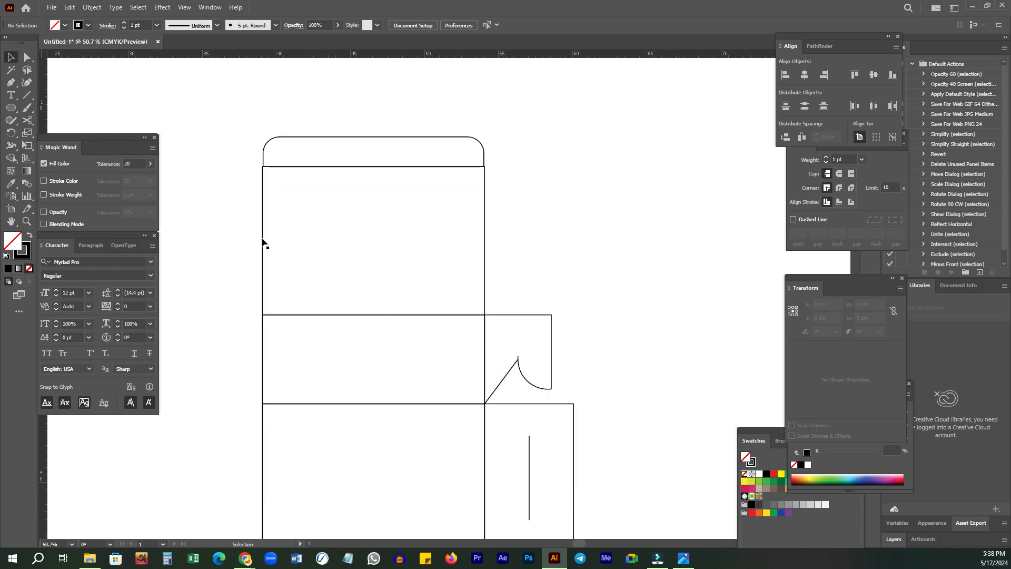
drag(264, 238, 488, 254)
Step: Examine the side flaps in the reference photo of the unfolded box and return to the dieline
drag(594, 242, 357, 225)
drag(300, 206, 489, 228)
drag(352, 197, 363, 199)
key(z)
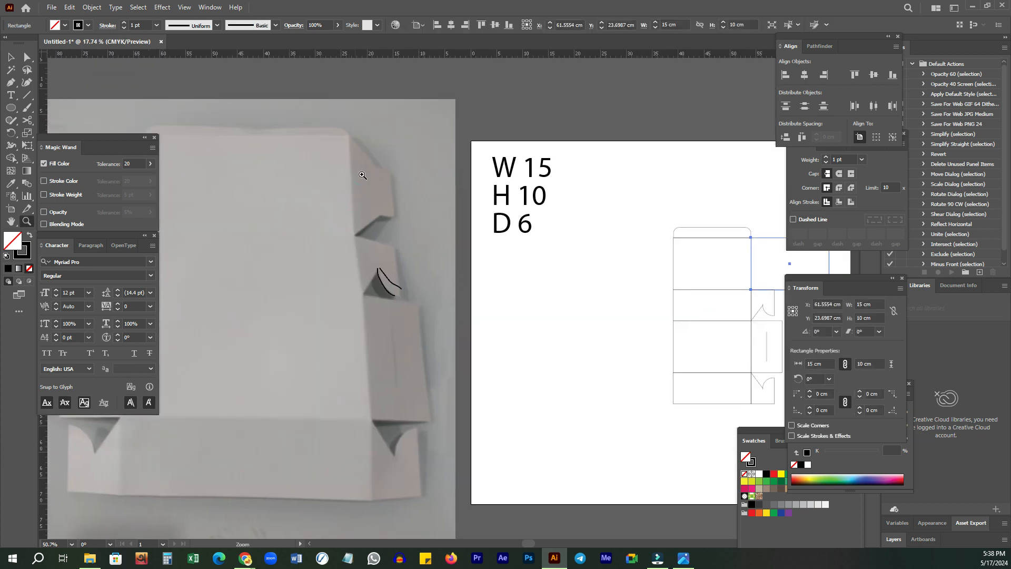
drag(793, 272, 523, 244)
click(523, 244)
key(v)
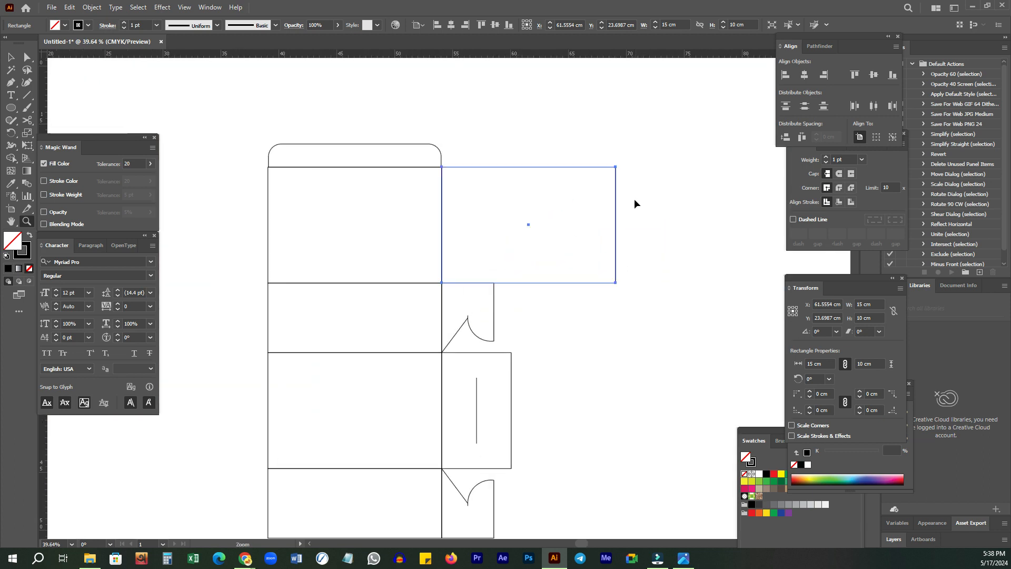
Step: Set the copied upper side panel's width to 3 cm with its left edge as the reference point
click(305, 315)
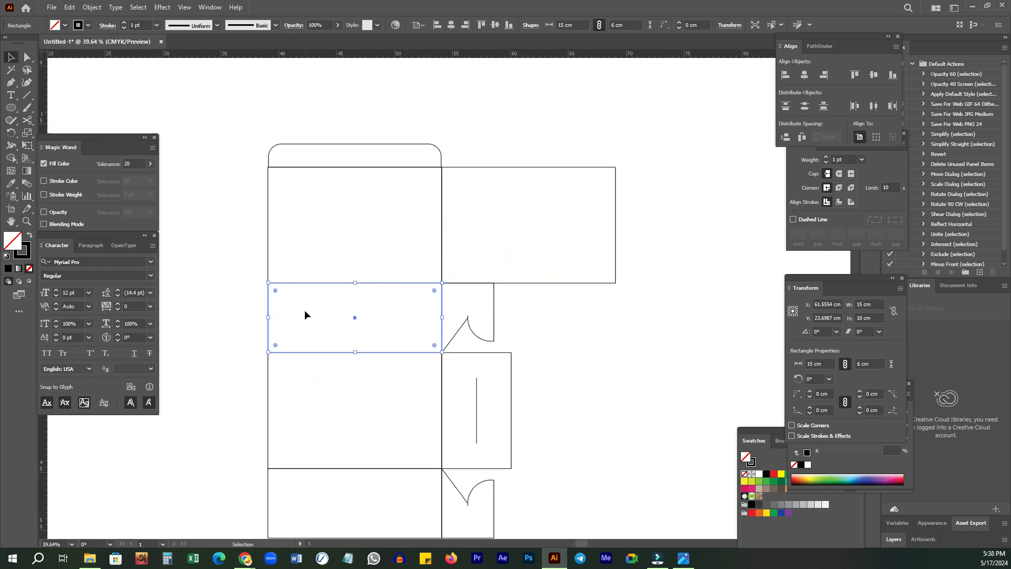
drag(689, 205, 558, 262)
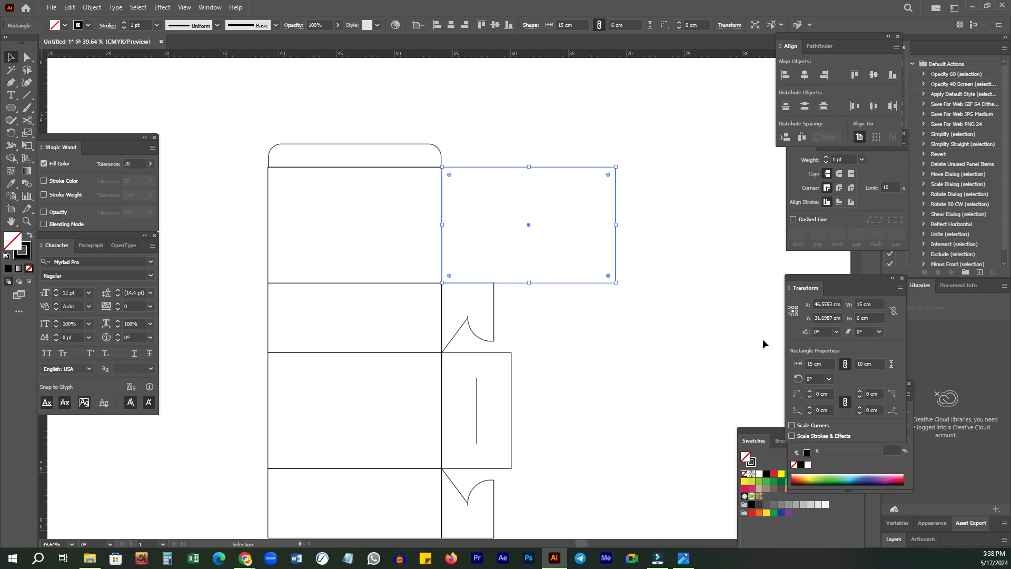
click(789, 310)
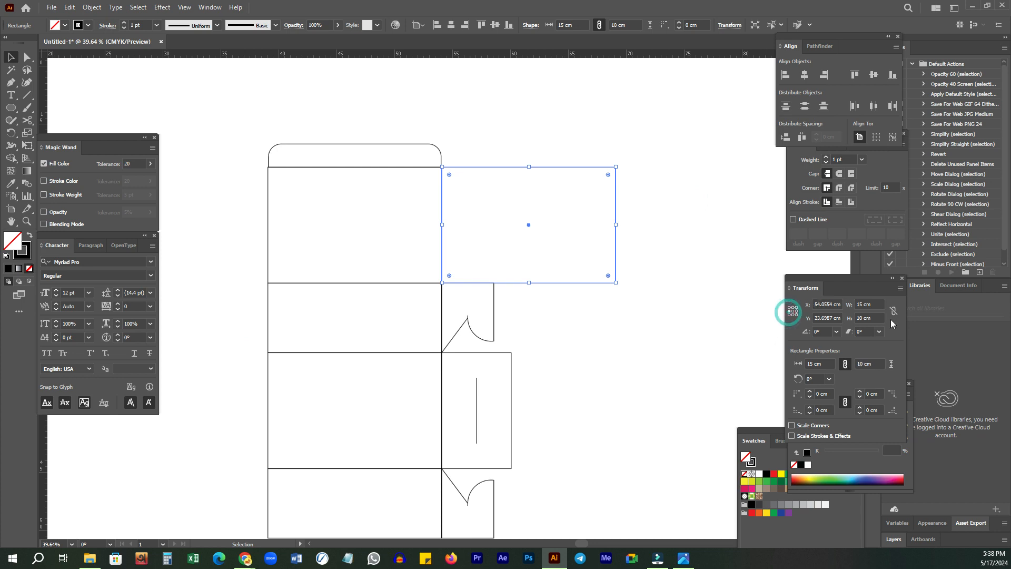
click(854, 307)
text(6)
key(Return)
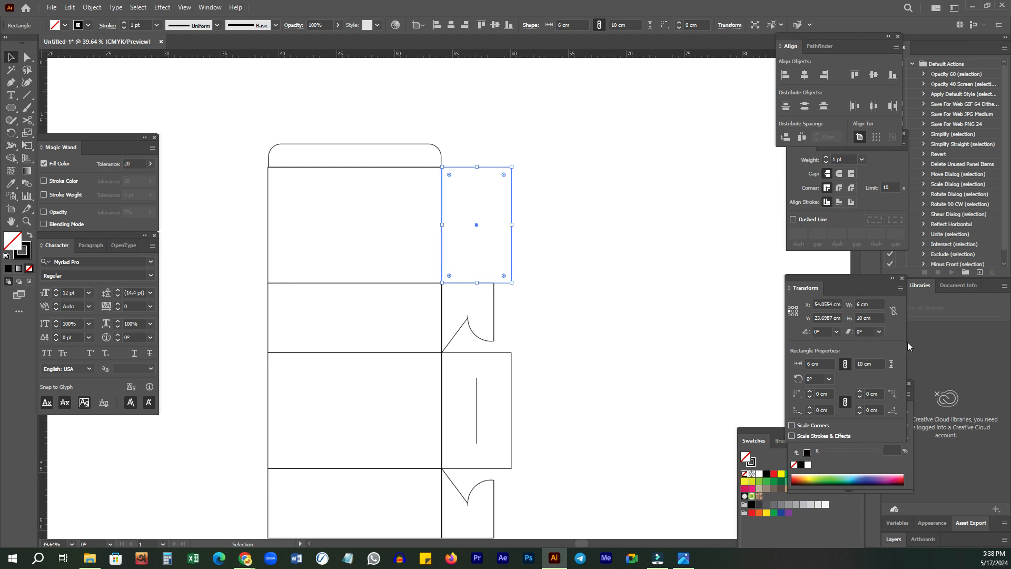
click(872, 305)
key(Return)
click(587, 199)
Step: Duplicate the 3 cm wide rectangle against its right edge and make the duplicate about 2.72 cm wide
ctrl+click(458, 220)
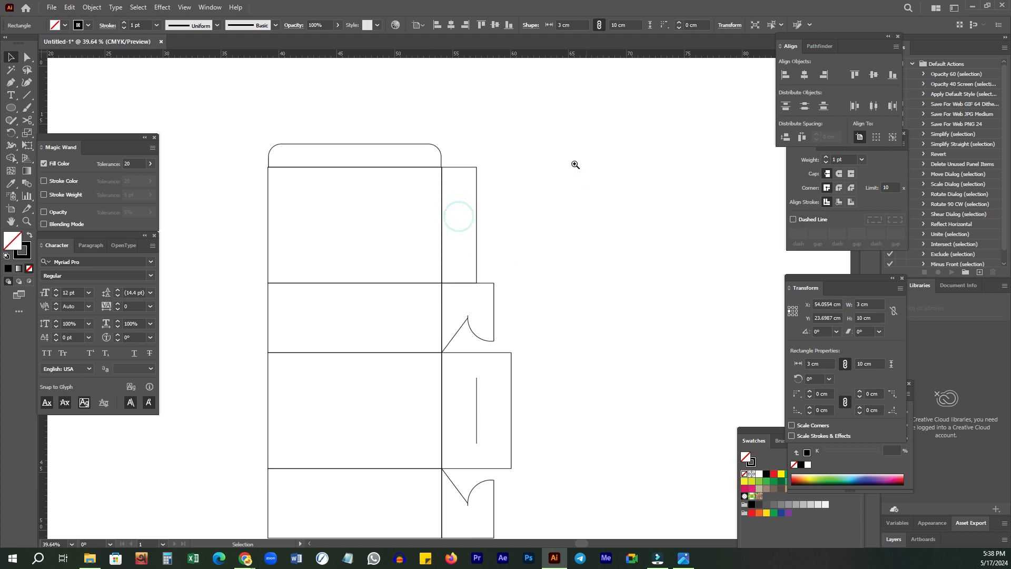
click(533, 202)
drag(474, 248, 543, 260)
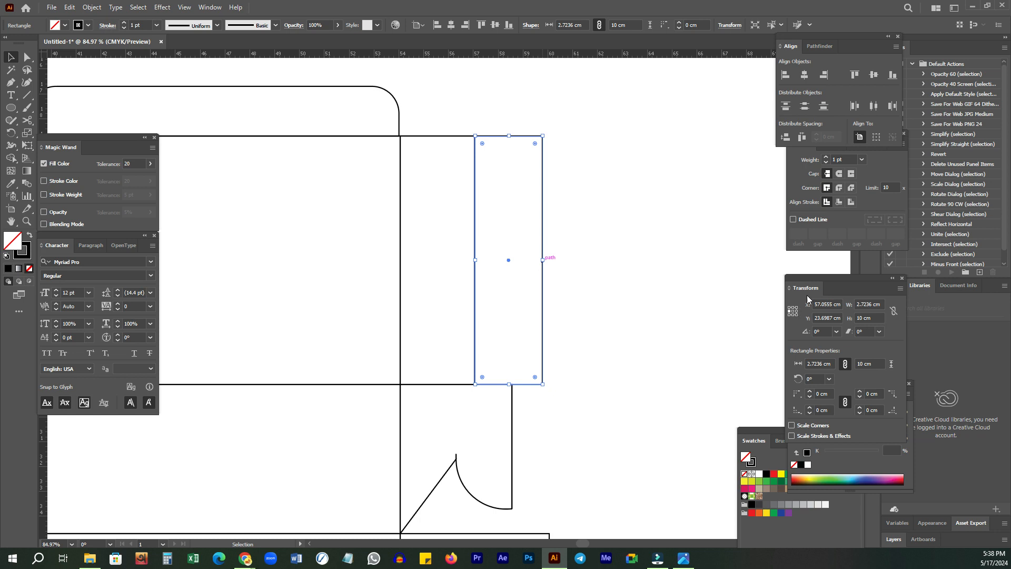
Step: Set the outer rectangle's height to 5 cm using its centre as the reference point
click(796, 311)
click(793, 312)
click(872, 317)
text(5)
key(Return)
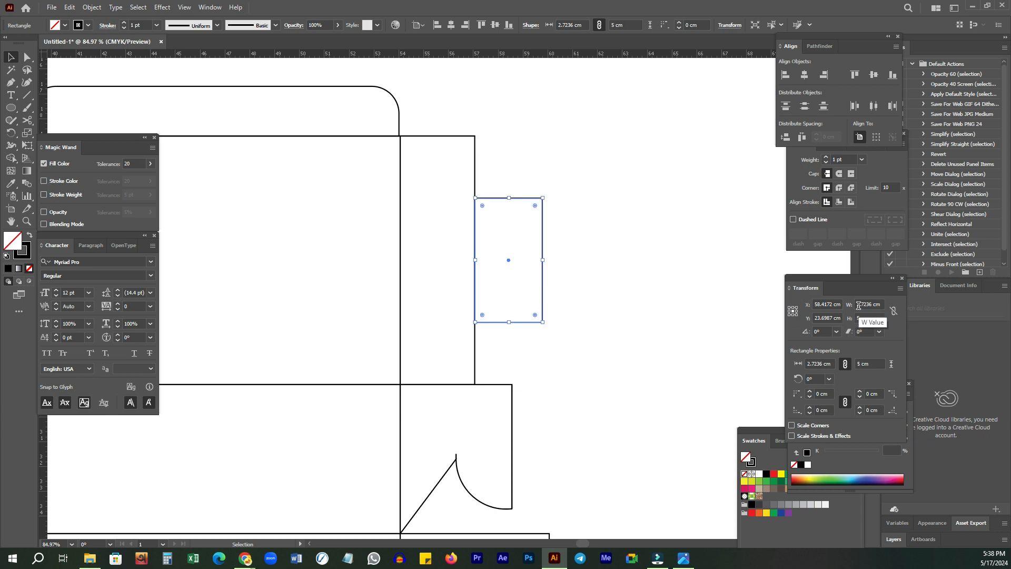
Step: Merge the 3 cm wide rectangle and the 5 cm high rectangle into one shape with Shape Builder
drag(621, 176, 444, 271)
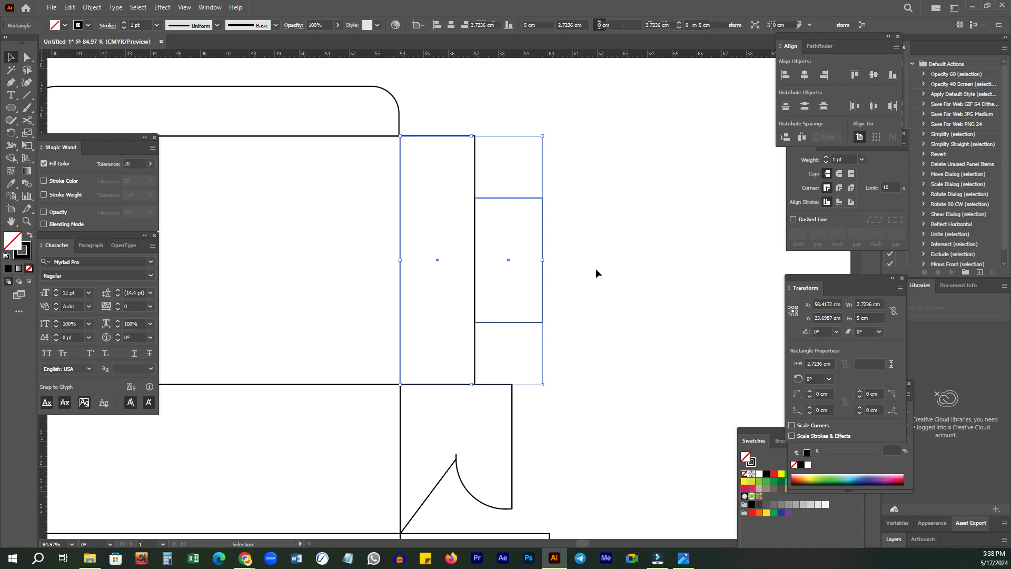
key(shift+m)
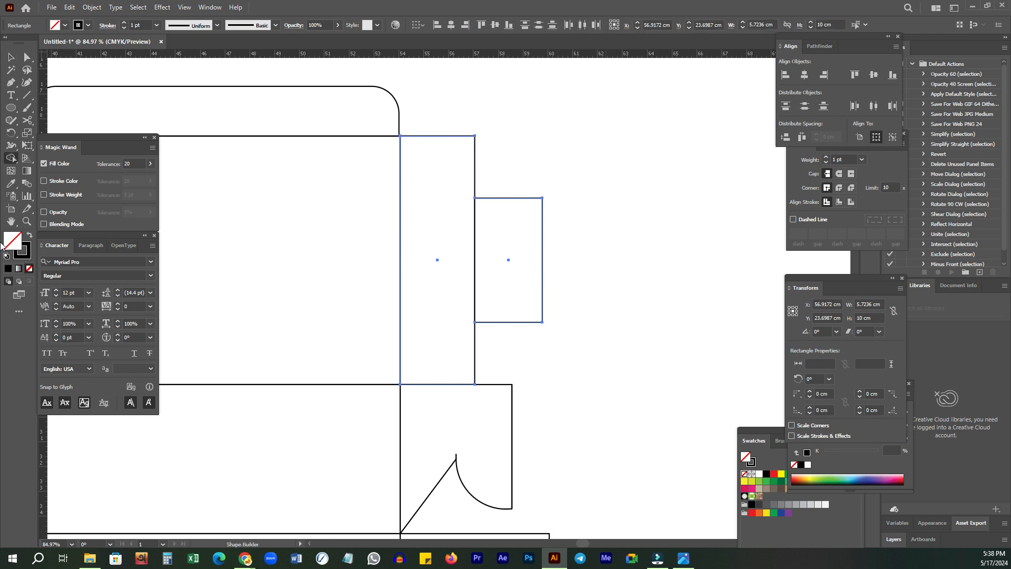
mouse_move(459, 278)
mouse_down()
mouse_move(440, 267)
mouse_move(508, 312)
mouse_up()
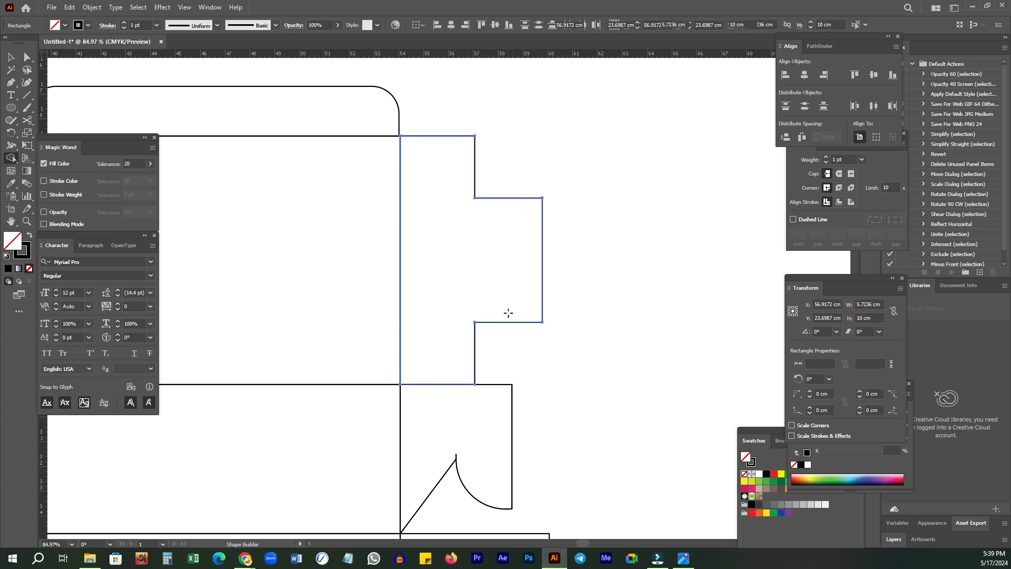
Step: Remove the merged shape's upper and lower corner points above and below the tab to give it slanted sides
key(a)
click(475, 137)
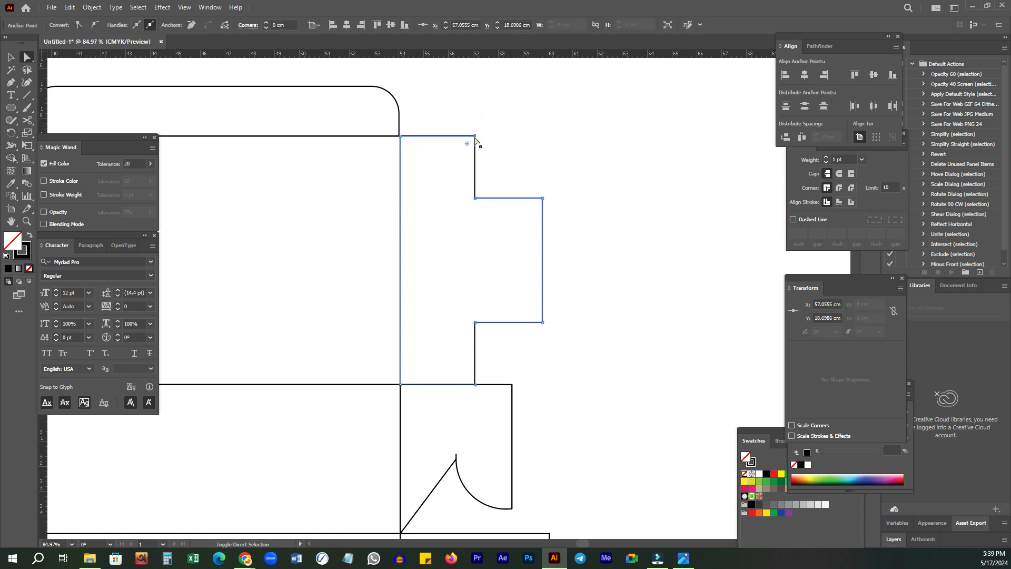
shift+click(475, 385)
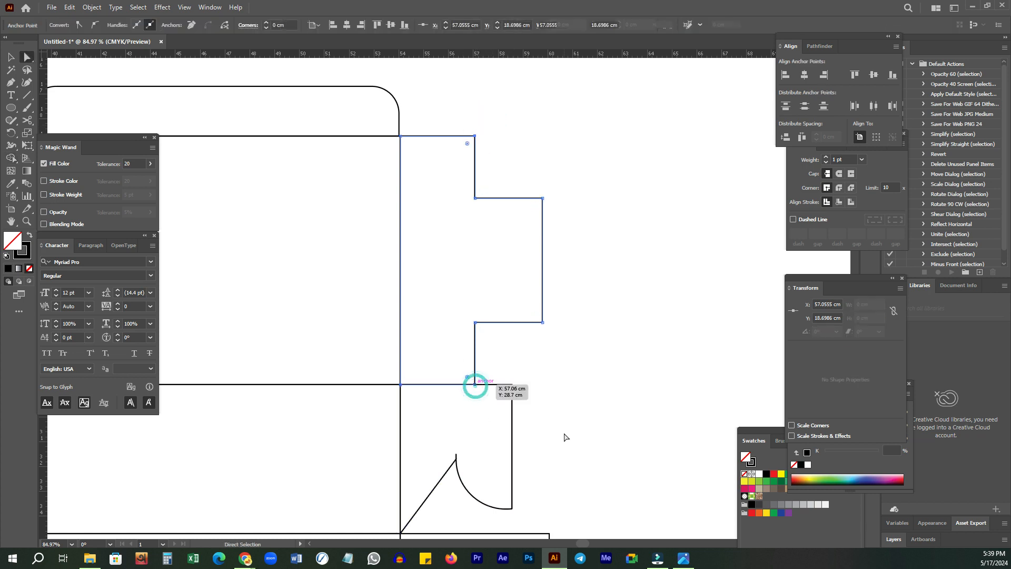
click(191, 26)
click(600, 287)
Step: Move the tab flap down onto the side panel with the slot line, aligned with that panel's left corners
scroll(625, 271, down, 5)
key(v)
drag(548, 106, 537, 298)
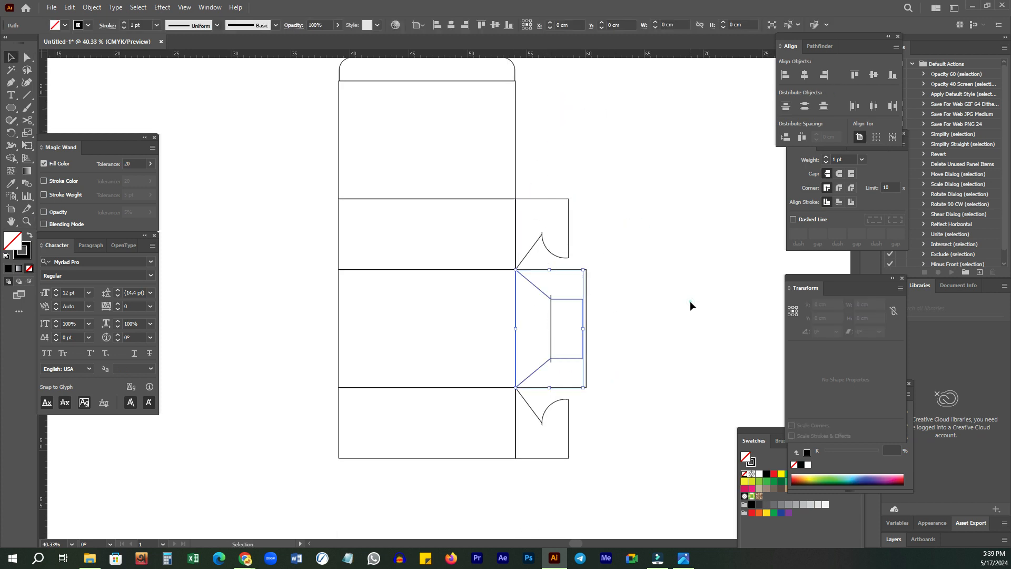
click(556, 305)
click(639, 252)
Step: Move the tab's two outer corner points inward so the whole flap is 4.5 cm wide
key(z)
click(639, 359)
click(515, 185)
ctrl+click(626, 209)
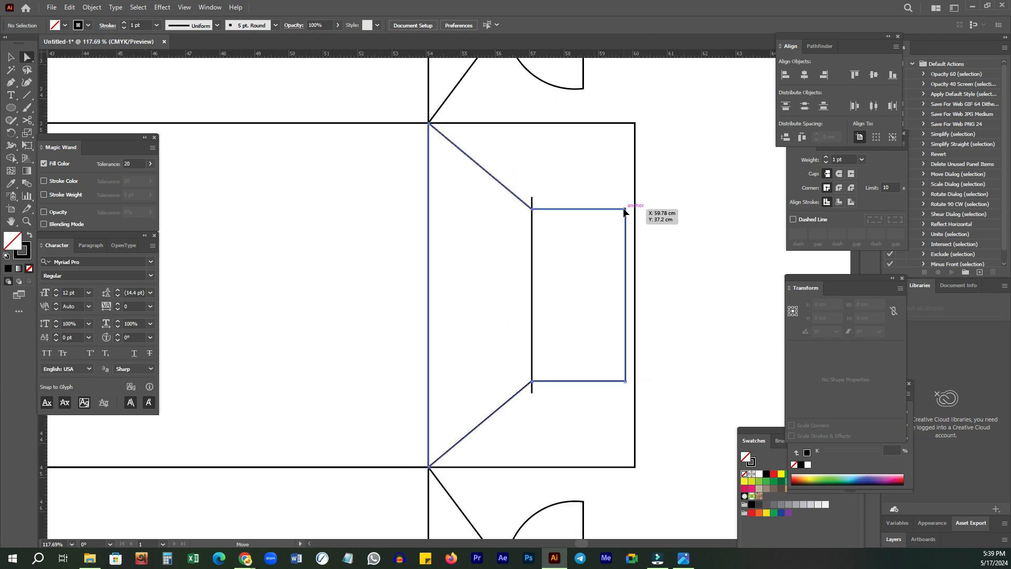
click(625, 381)
drag(626, 381, 583, 380)
Step: Round the tab's two outer corners
drag(575, 217, 549, 224)
key(z)
mouse_move(604, 259)
mouse_down()
mouse_move(632, 237)
mouse_move(609, 264)
mouse_up()
key(v)
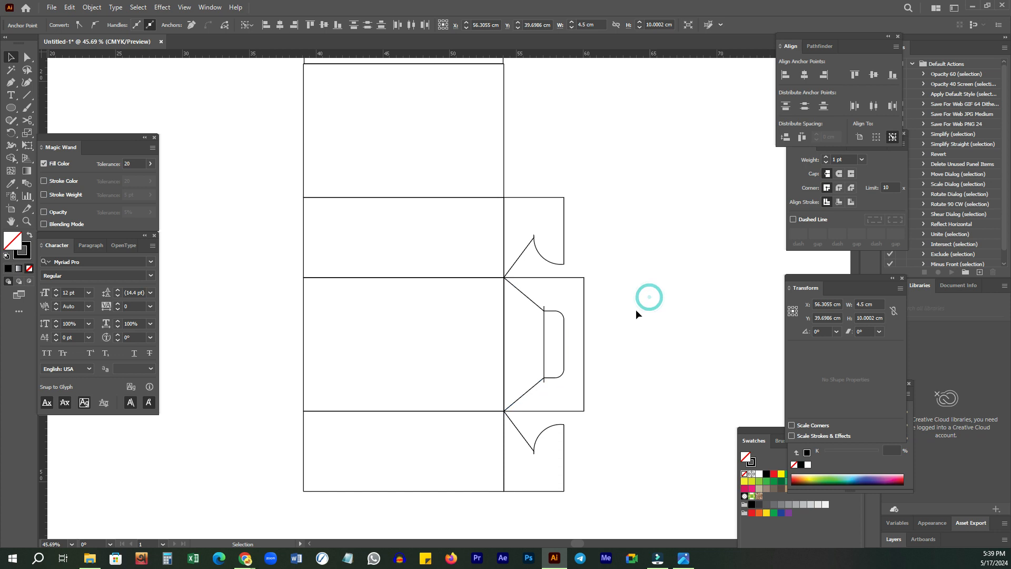
Step: Move the rounded tab flap back up to the right edge of the 10 cm high panel below the tuck flap
click(636, 308)
drag(576, 361, 581, 146)
click(698, 175)
Step: Group the tab flap, both notched flaps and the slotted side panel along the dieline's right edge
key(z)
drag(637, 271, 593, 286)
key(v)
drag(647, 124, 544, 466)
right_click(639, 185)
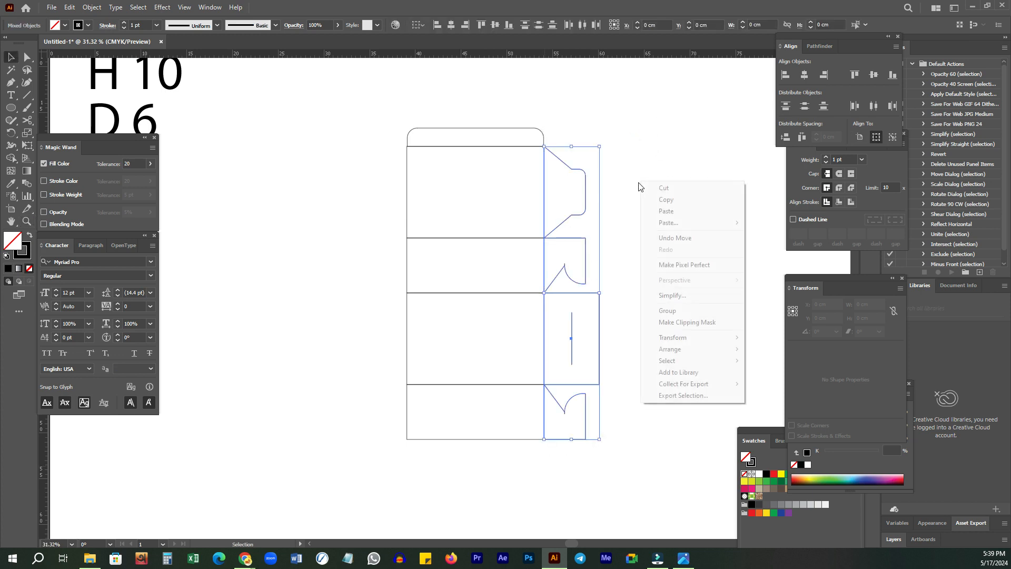
click(667, 310)
drag(537, 244, 549, 267)
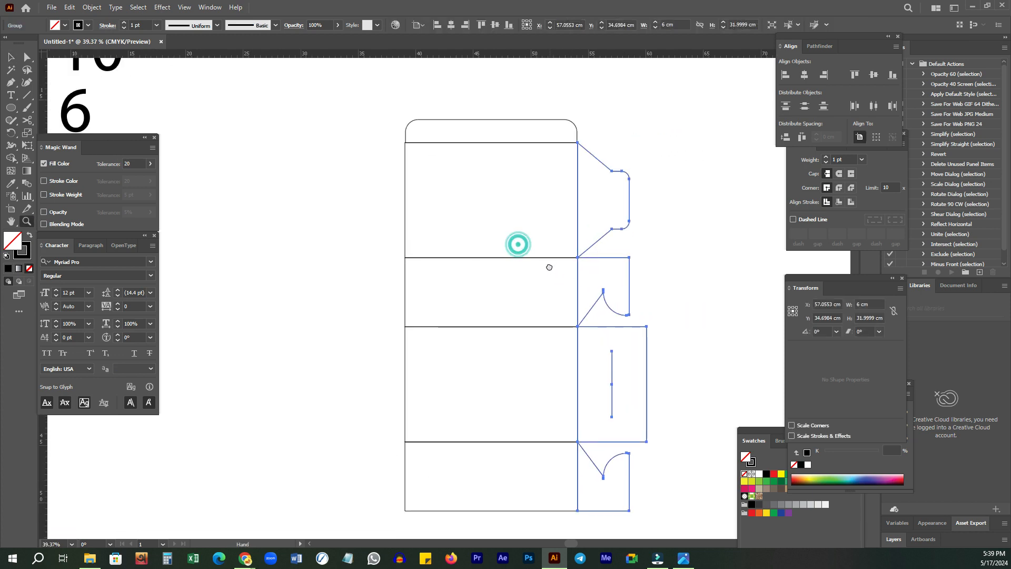
Step: Copy the grouped side flaps to the left of the dieline and reflect the copy across the vertical axis
click(611, 258)
drag(611, 257, 332, 258)
right_click(340, 91)
mouse_move(370, 258)
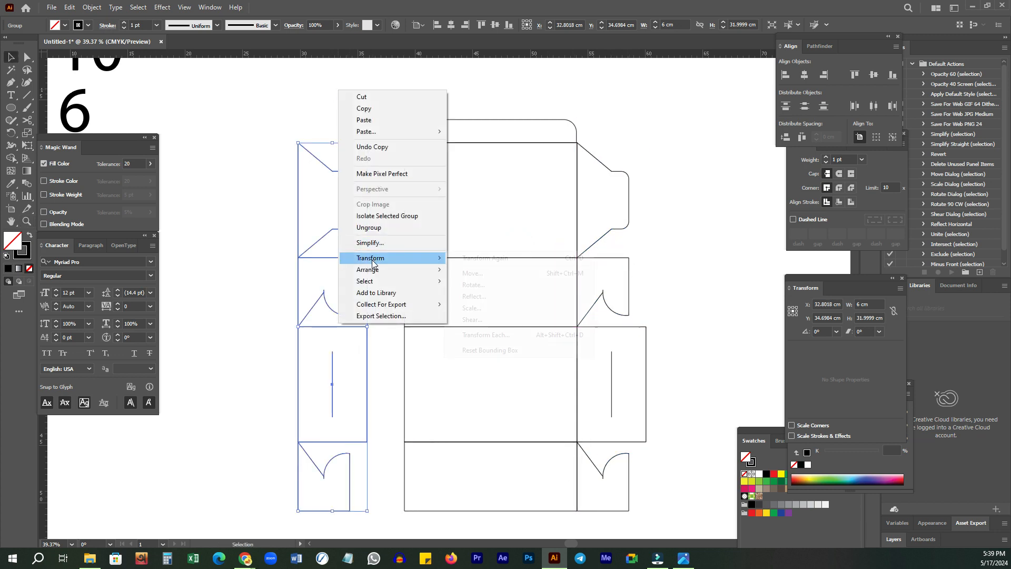
click(508, 295)
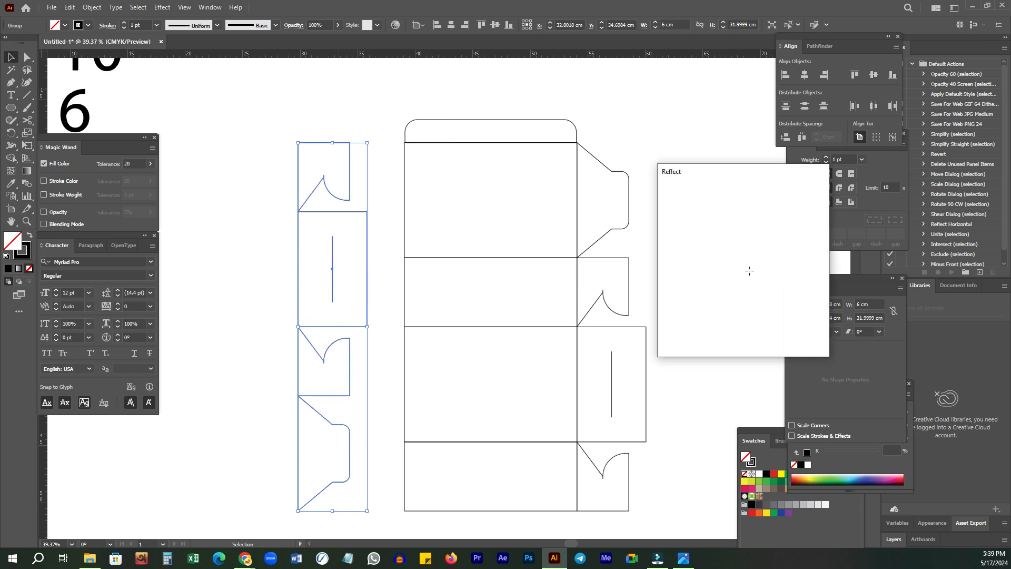
click(687, 225)
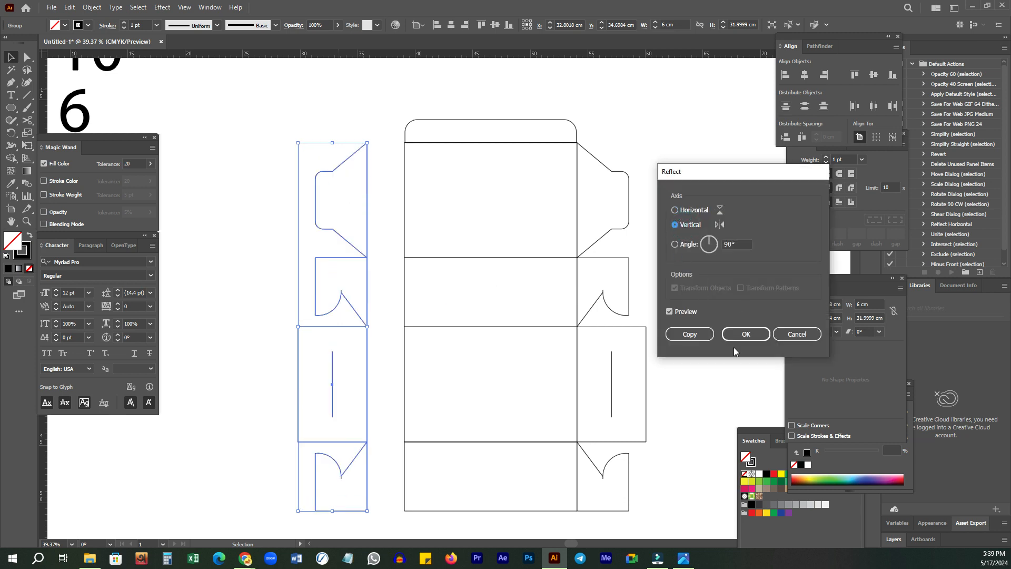
click(741, 333)
Step: Butt the mirrored flap group flush against the left edge of the main panels
drag(419, 180, 406, 210)
click(406, 210)
click(802, 137)
click(688, 172)
ctrl+alt+click(686, 154)
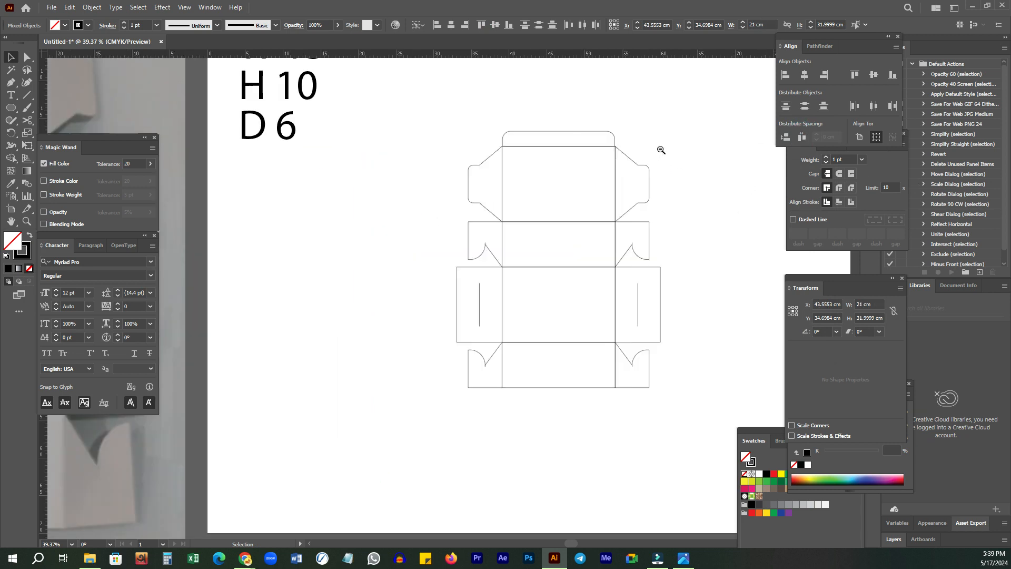
ctrl+alt+click(658, 152)
Step: Group all panels and both sets of side flaps into a single dieline
drag(386, 120, 667, 428)
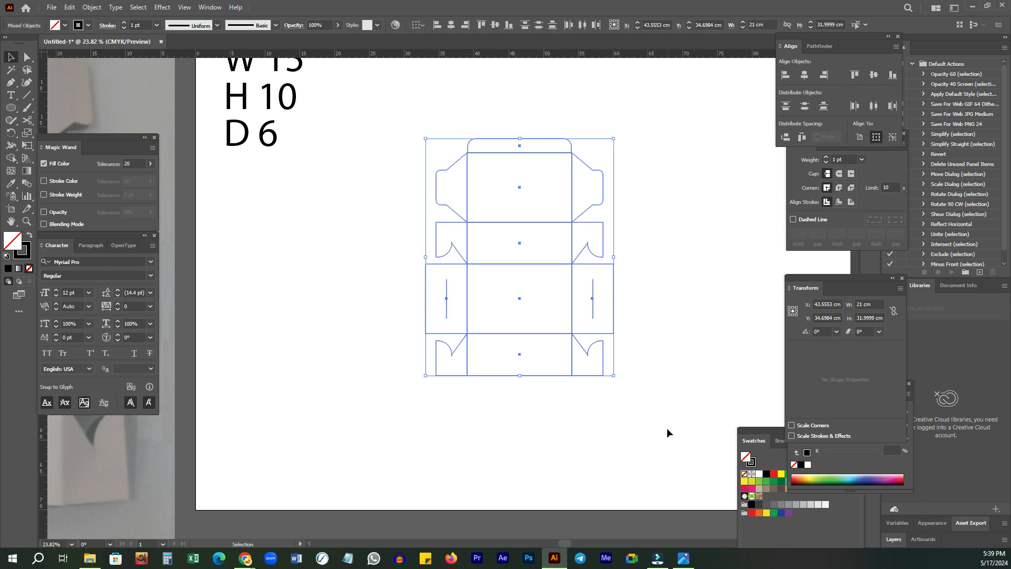
right_click(667, 427)
click(694, 336)
click(748, 280)
Step: Review the complete dieline, checking that its panels, flaps and slots select together as one object
click(469, 209)
drag(650, 315, 557, 327)
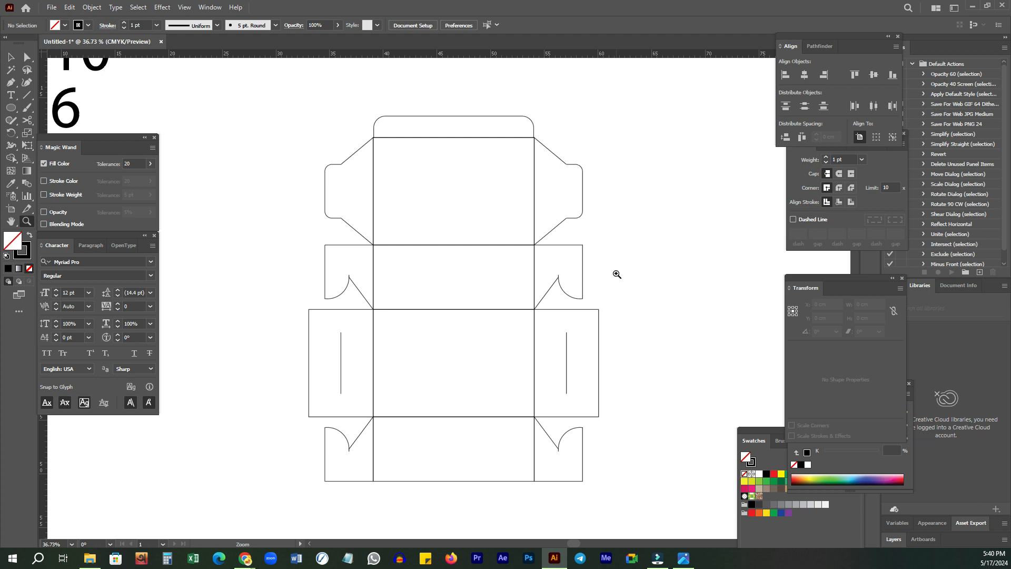
key(v)
drag(722, 217, 539, 296)
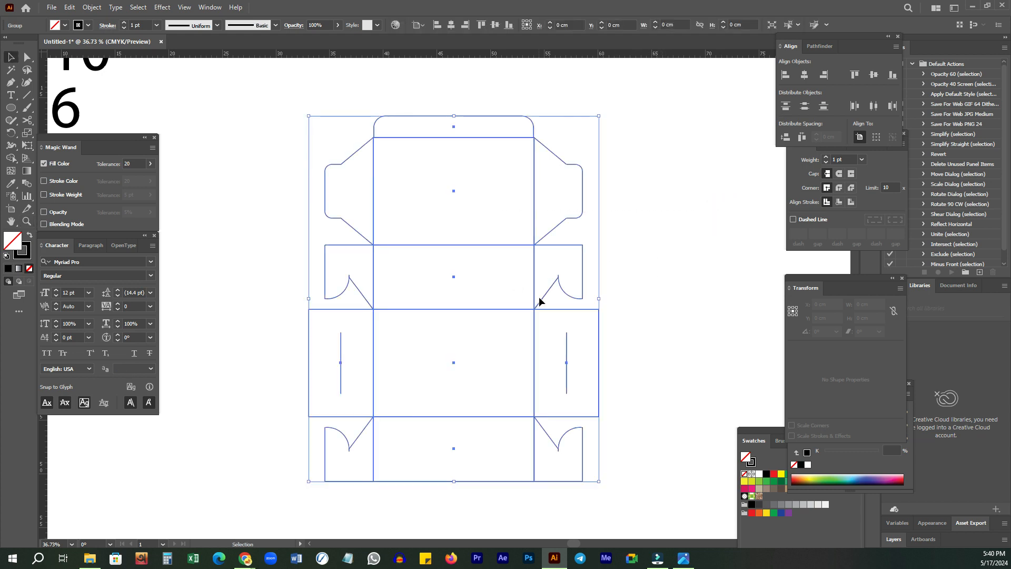
scroll(664, 282, down, 1)
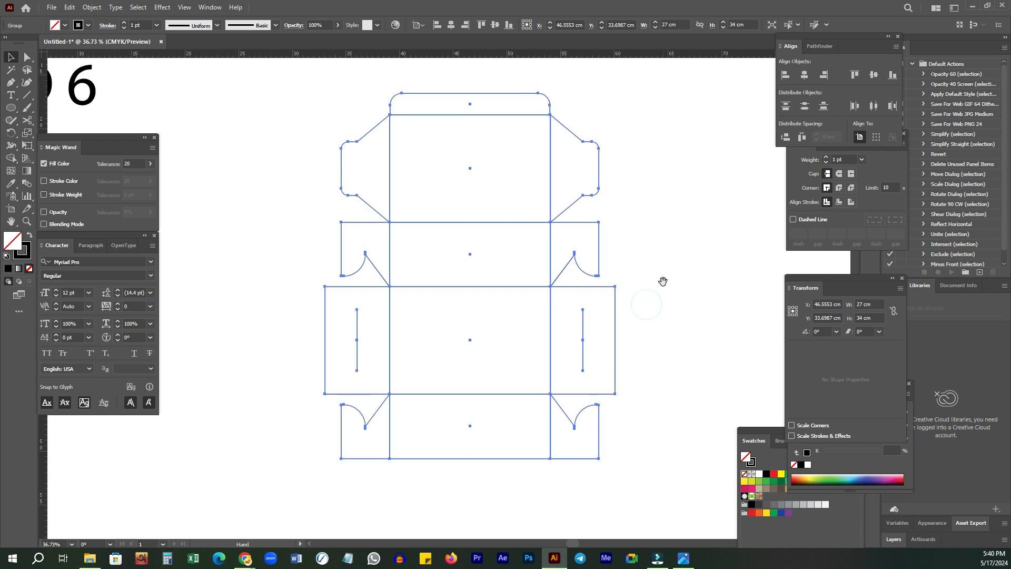
click(674, 278)
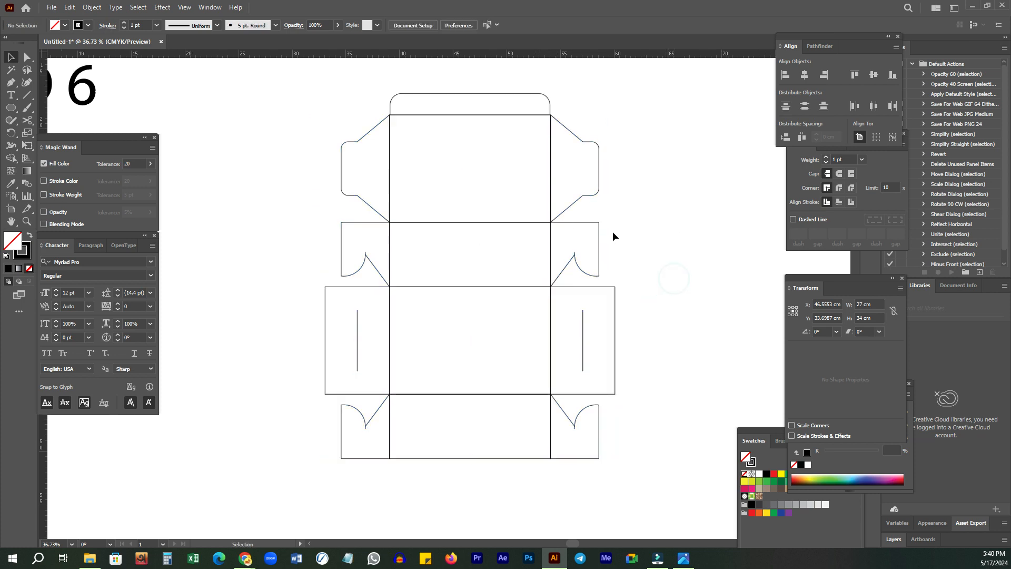
drag(549, 320, 690, 229)
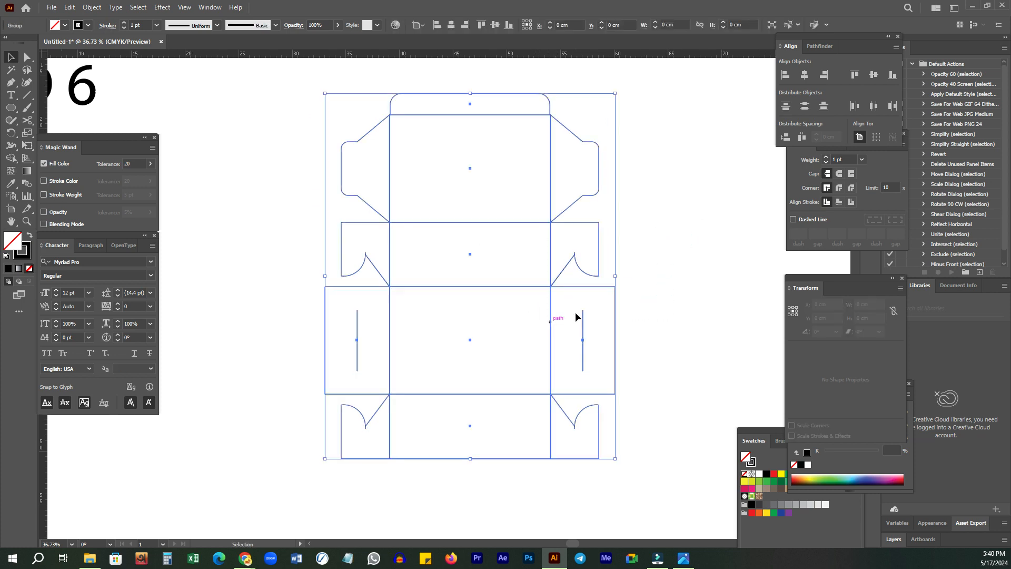
click(655, 265)
scroll(648, 276, up, 1)
scroll(648, 276, down, 1)
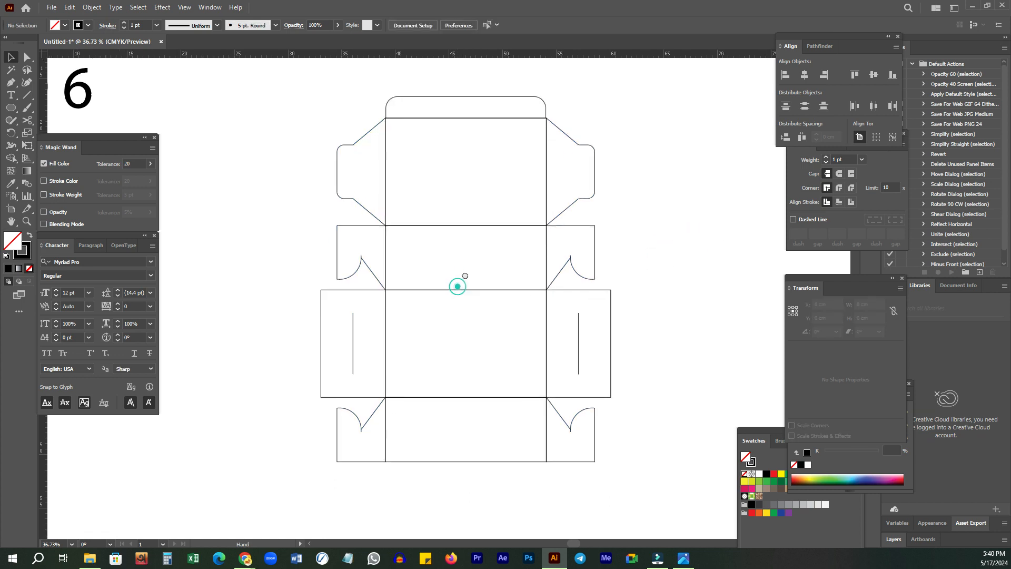
drag(275, 132, 596, 332)
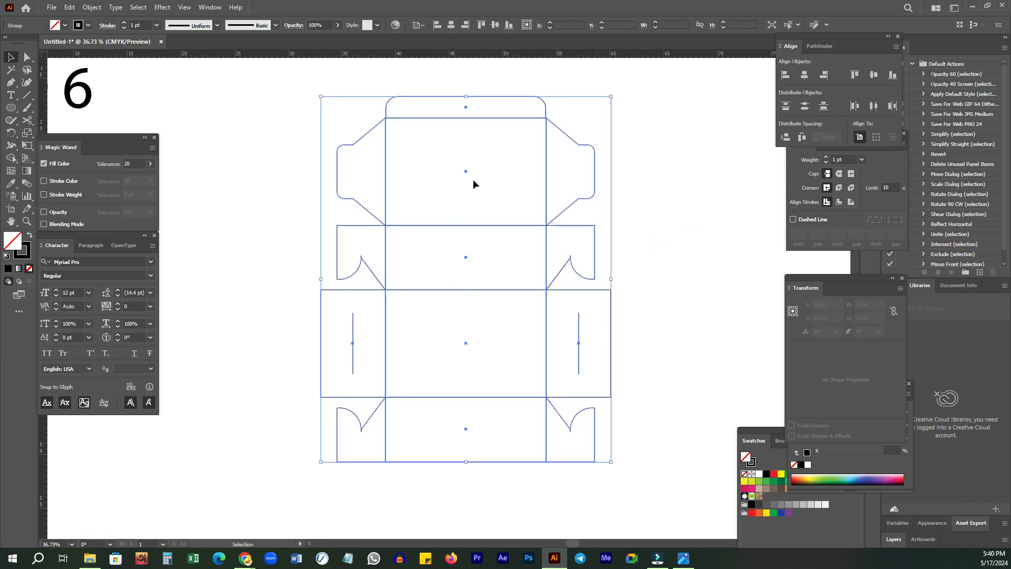
click(706, 200)
scroll(505, 206, up, 1)
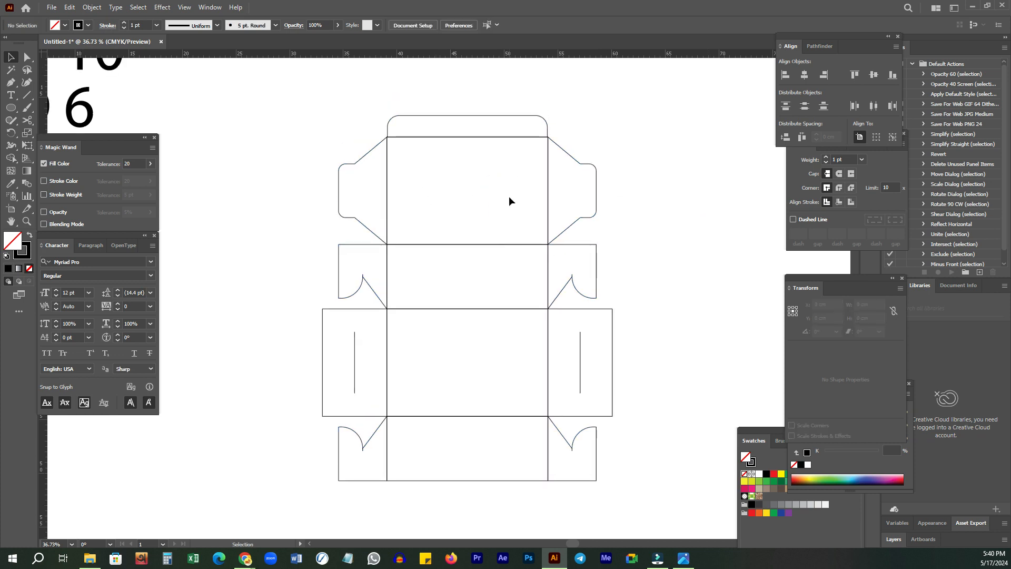
key(t)
click(520, 202)
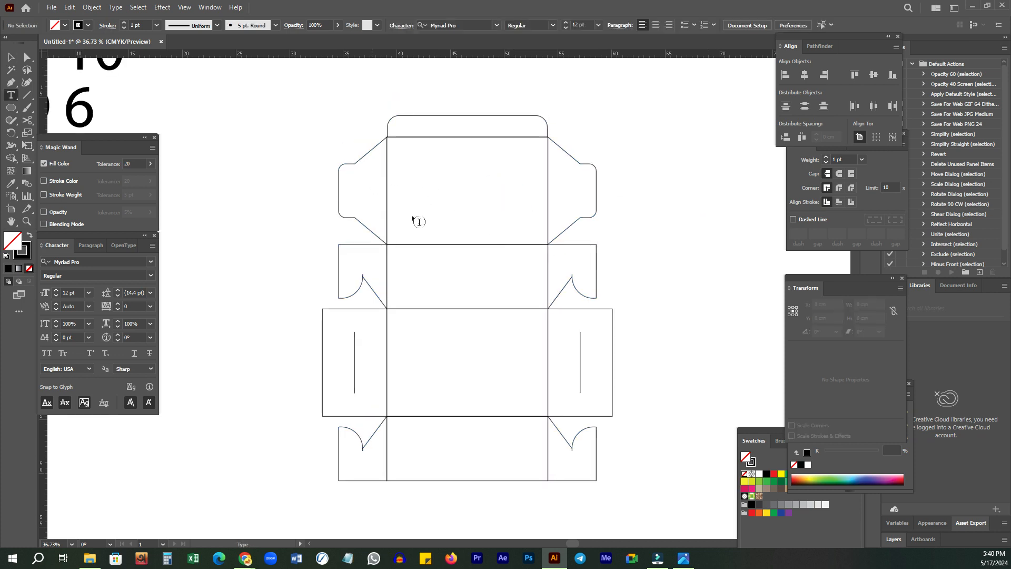
scroll(417, 216, down, 2)
click(500, 141)
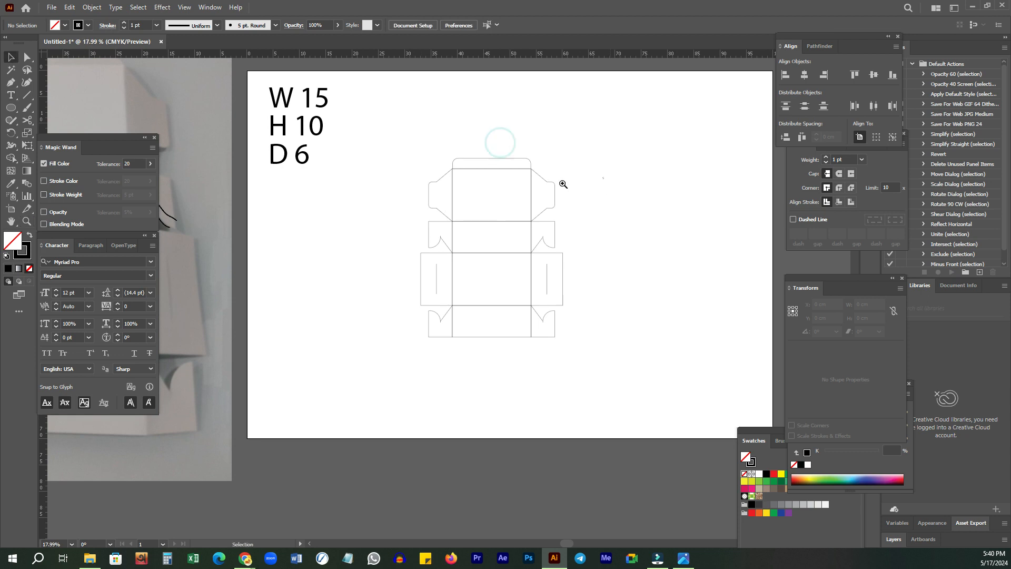
Step: Draw a rectangle about 34.9 × 38.9 cm around the whole dieline, fill it red and send it to the back
click(602, 272)
drag(338, 137, 353, 174)
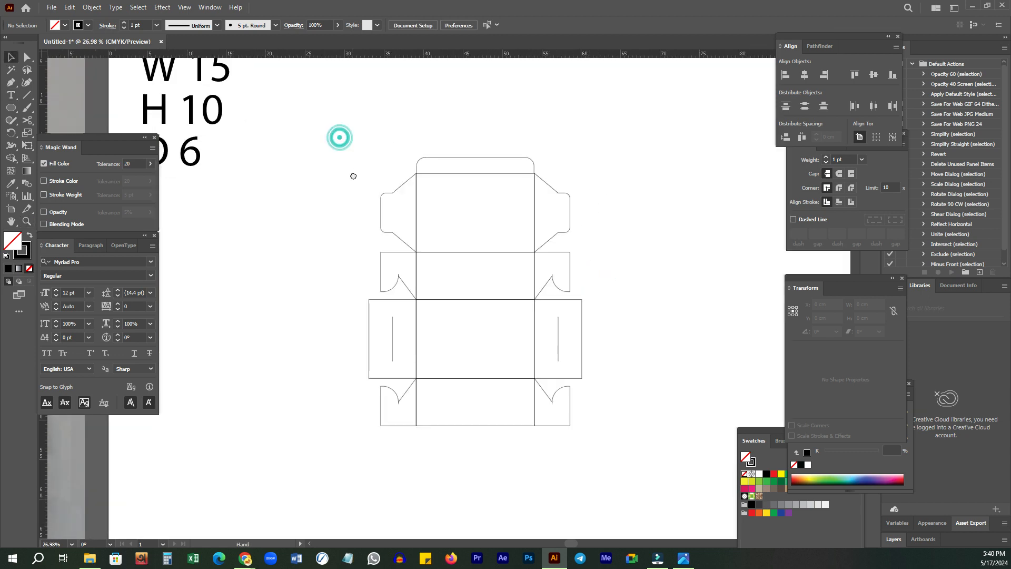
key(m)
drag(332, 136, 608, 443)
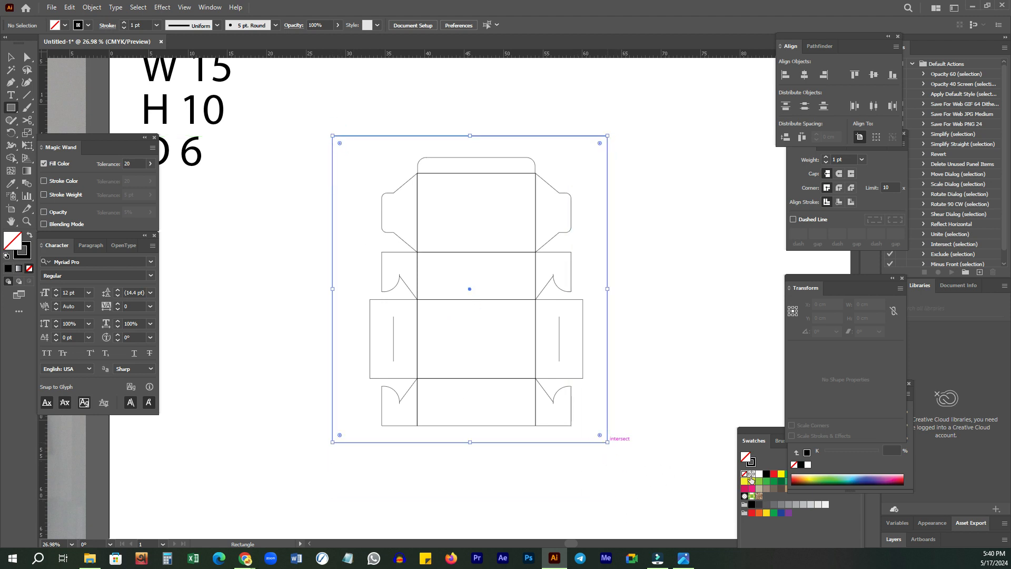
click(773, 474)
key(ctrl+shift+bracketleft)
ctrl+click(429, 349)
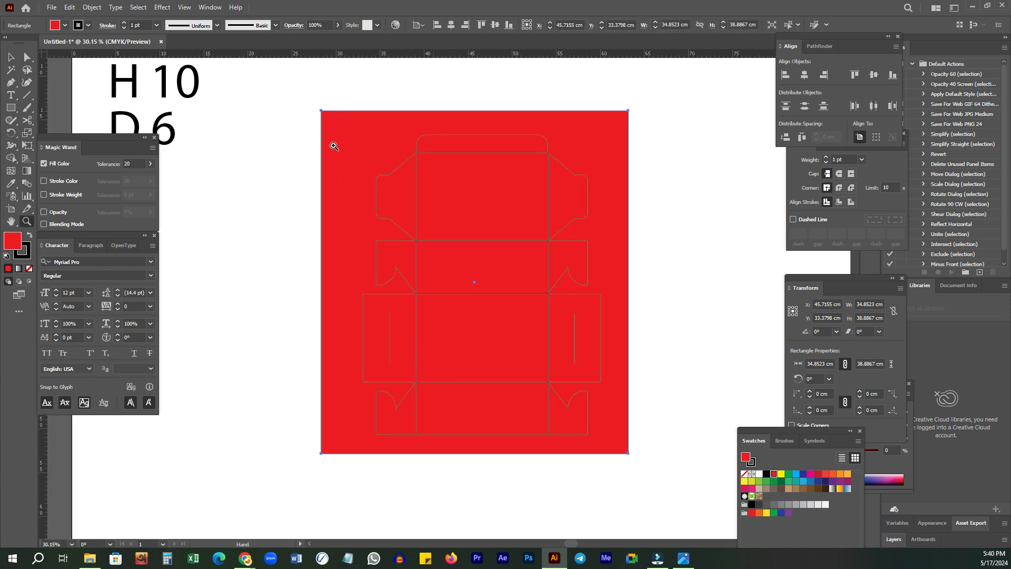
Step: Narrow the red background rectangle from its left side and lower its top edge, to about 32.1 × 38.1 cm
key(v)
click(237, 235)
click(328, 237)
drag(322, 279, 344, 275)
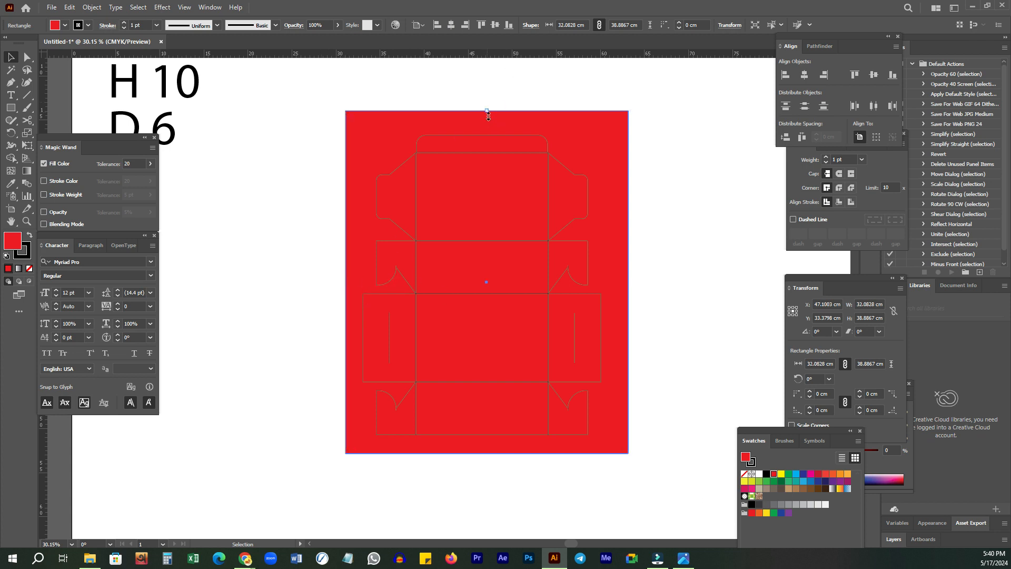
drag(487, 113, 487, 118)
Step: Set the grouped dieline's stroke colour to white
drag(673, 196, 613, 226)
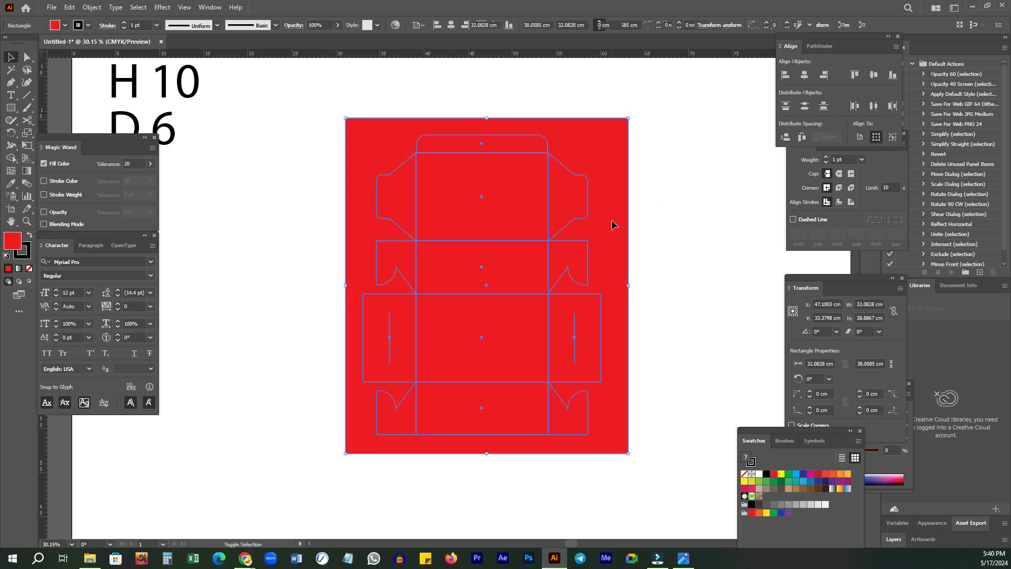
click(707, 344)
click(550, 204)
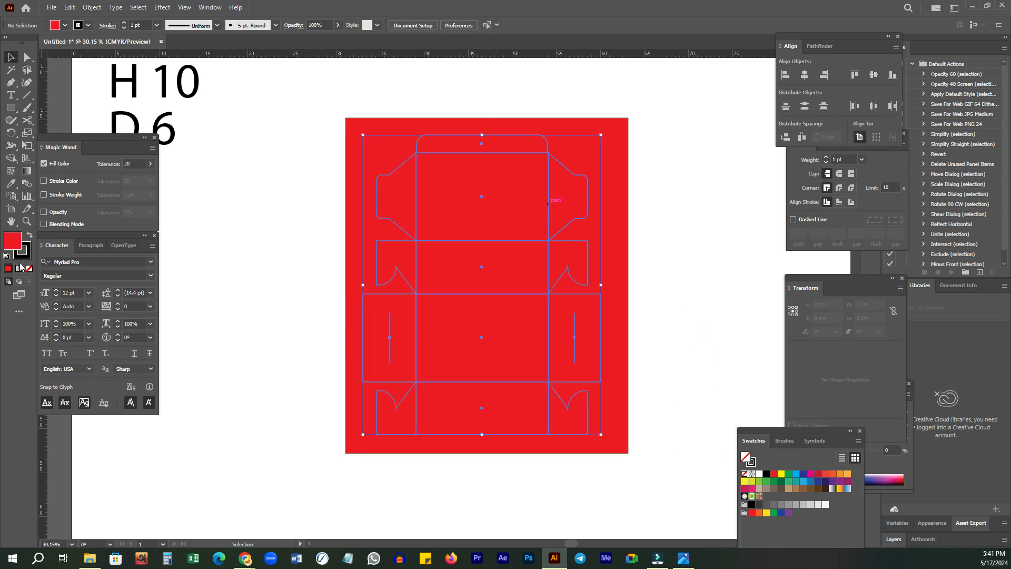
click(758, 474)
click(726, 300)
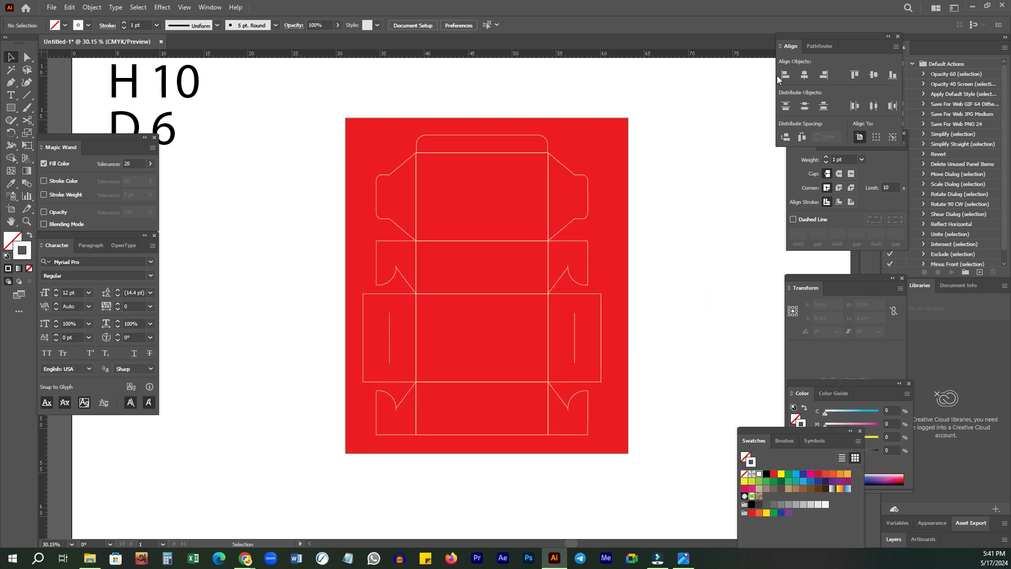
key(z)
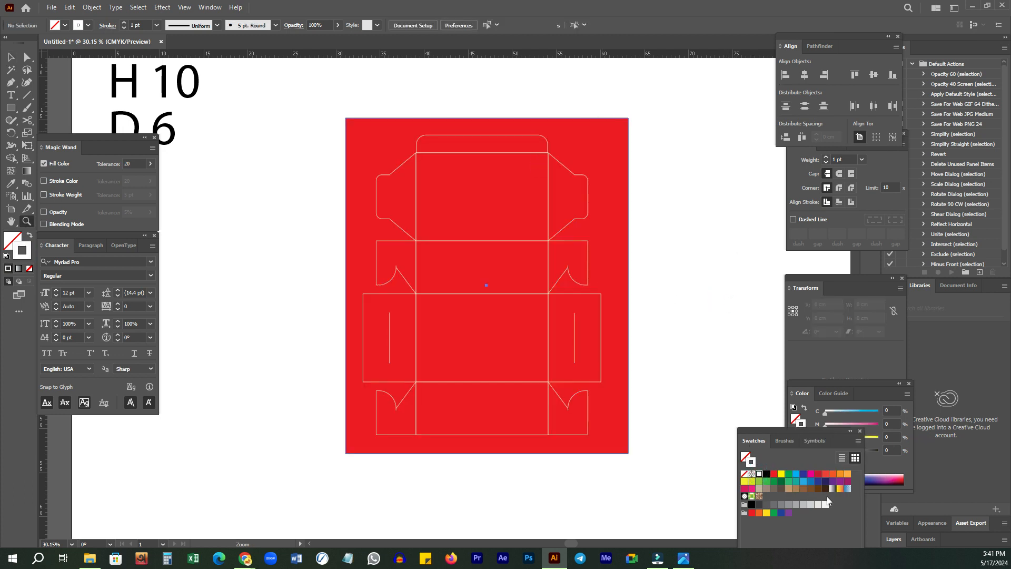
key(v)
click(848, 474)
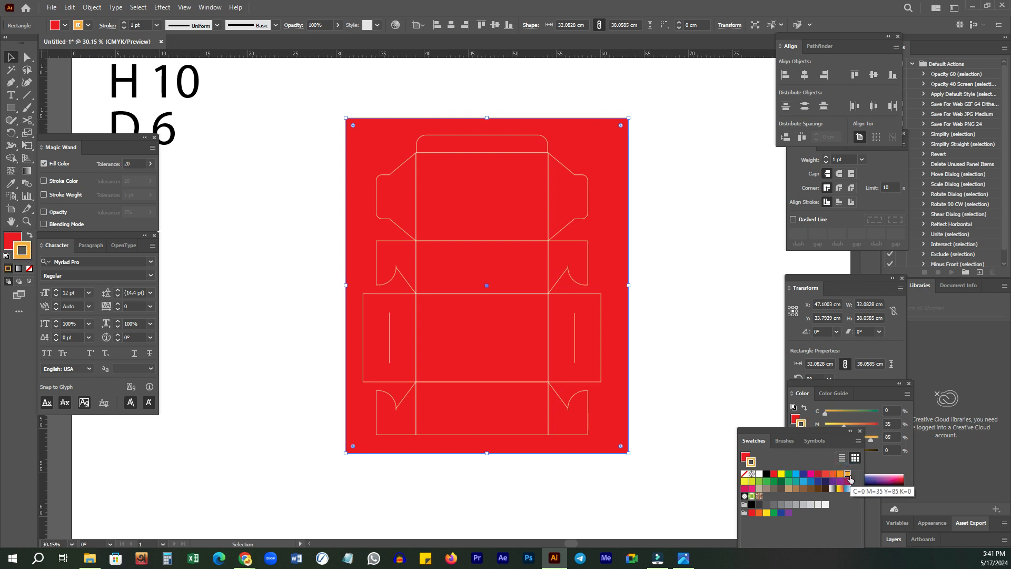
key(ctrl+z)
Step: Remove the background rectangle's stroke and fill it with orange, C=0 M=35 Y=85 K=0
click(17, 241)
click(22, 252)
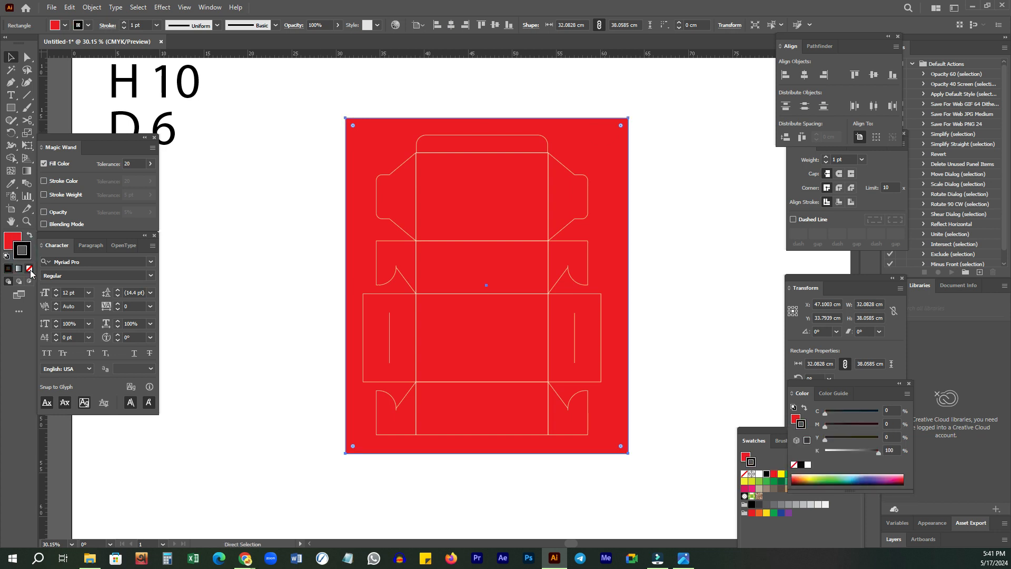
click(29, 268)
key(v)
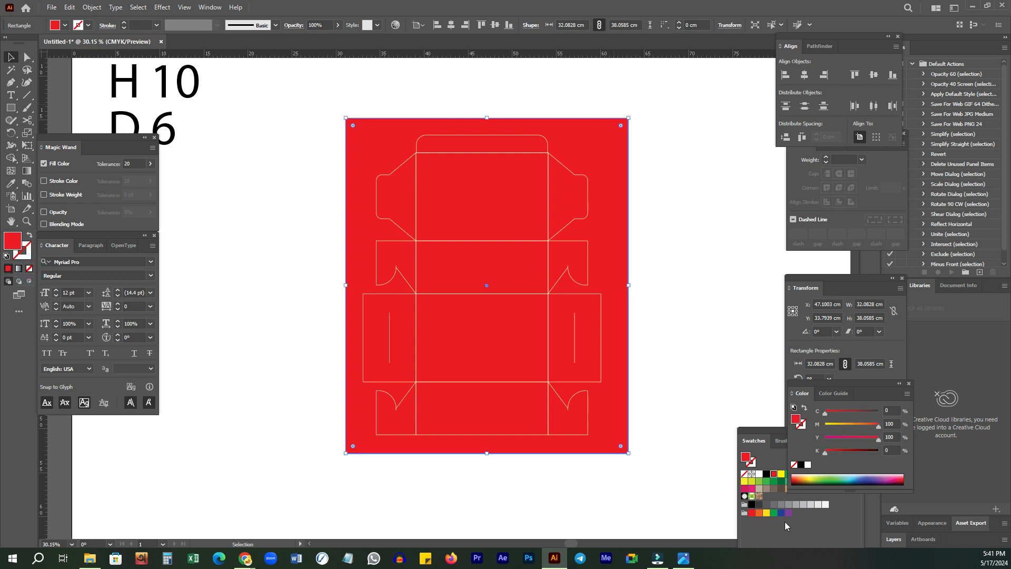
click(768, 438)
click(848, 474)
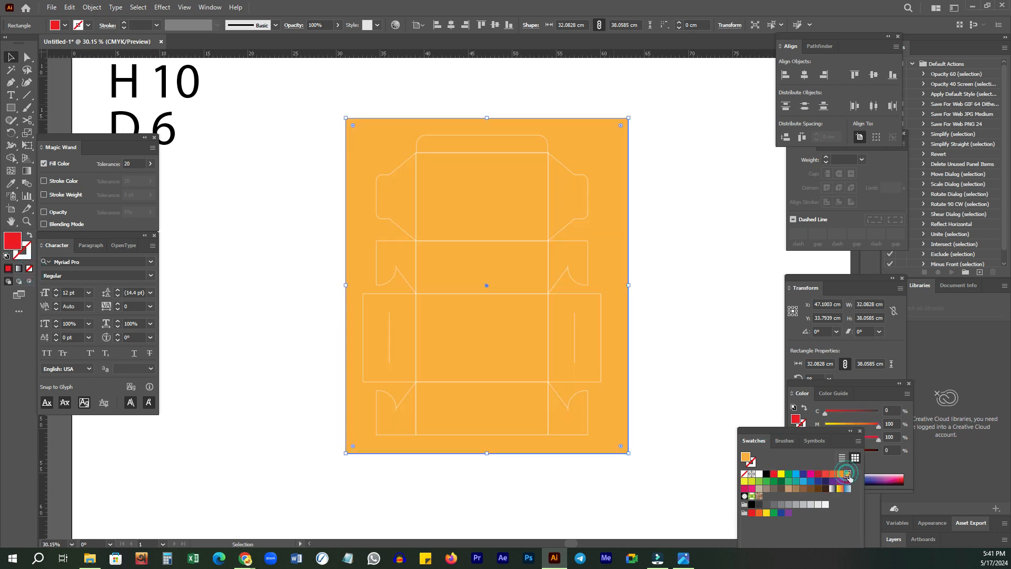
click(706, 310)
Step: Examine the white dieline against the orange background, both close up and as a whole
key(z)
click(436, 184)
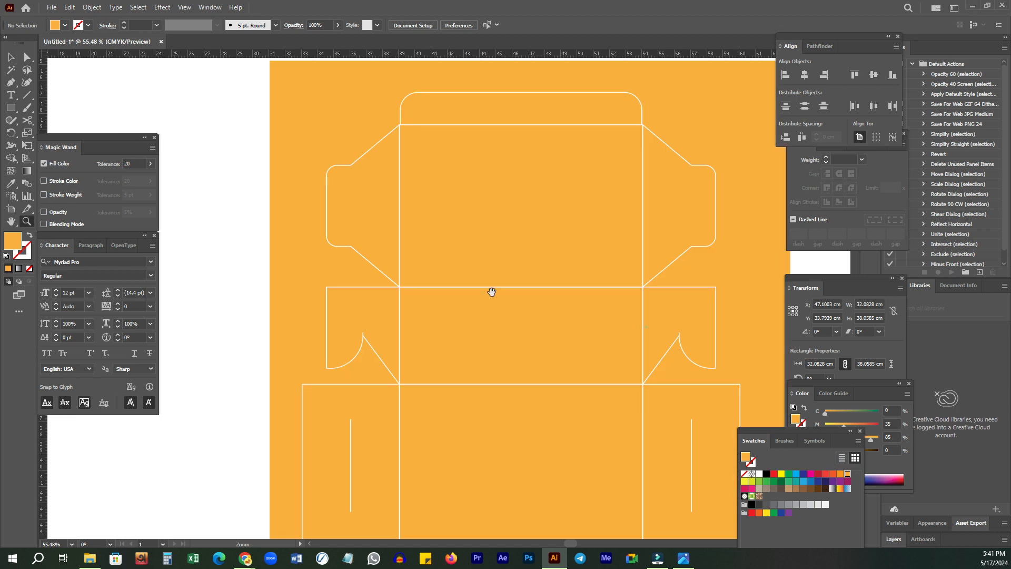
click(492, 289)
key(ctrl+0)
click(506, 289)
key(v)
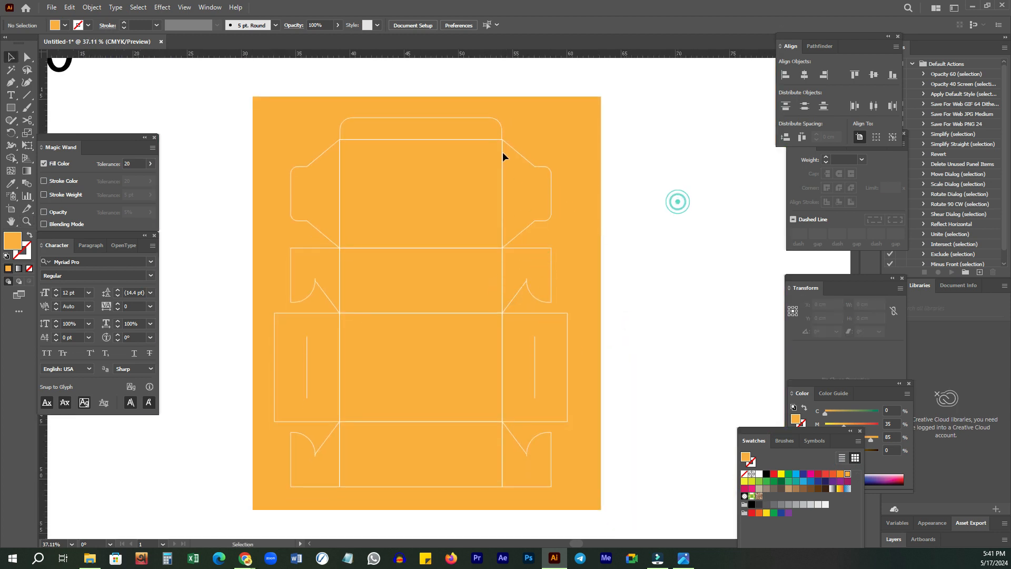
click(472, 141)
click(599, 220)
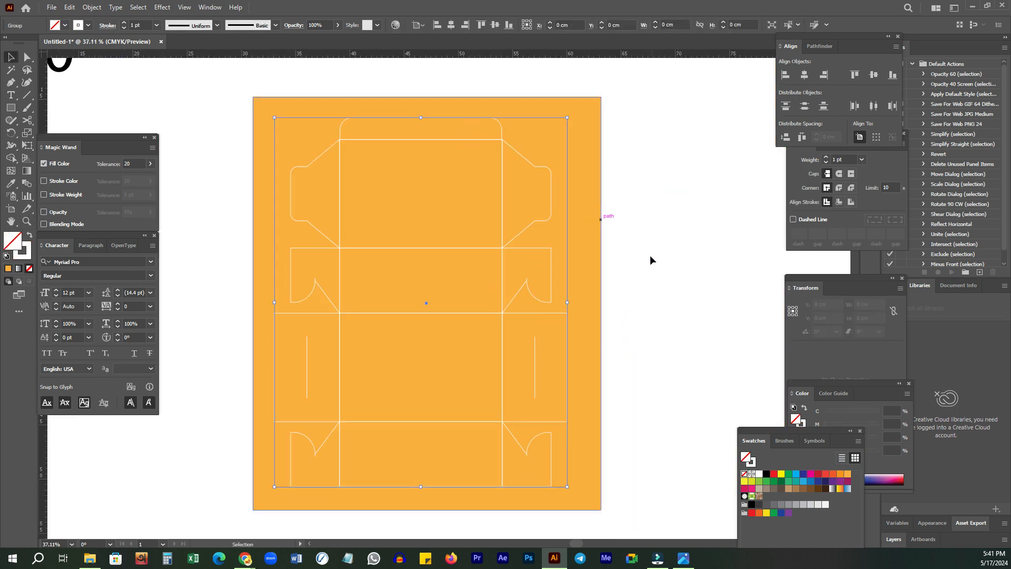
click(649, 257)
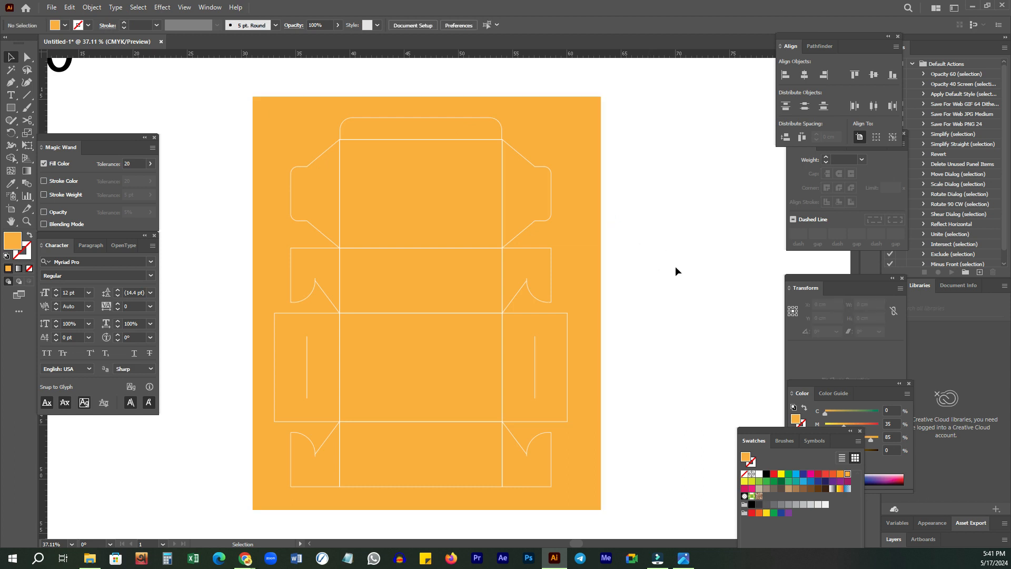
key(t)
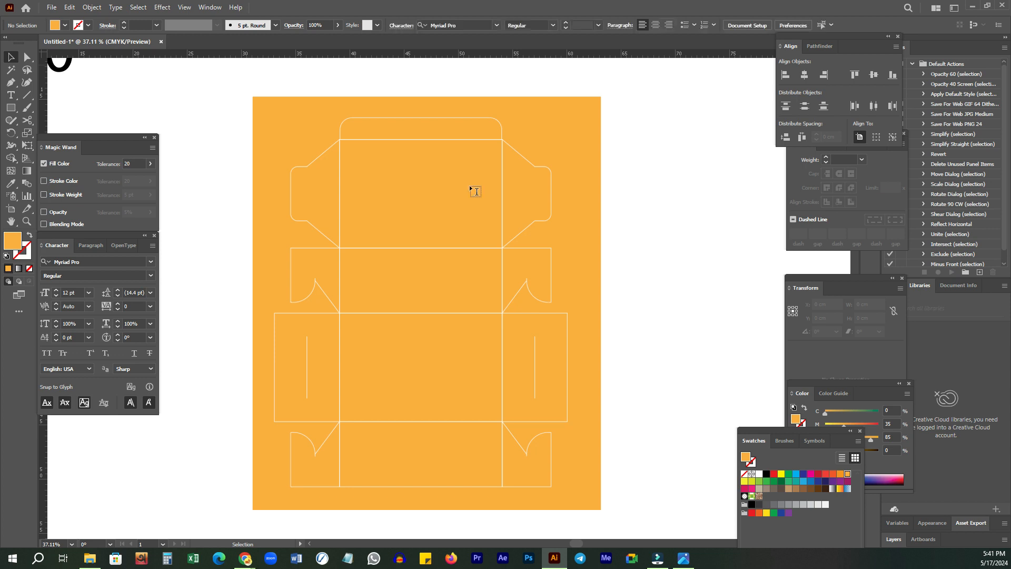
drag(393, 195, 410, 243)
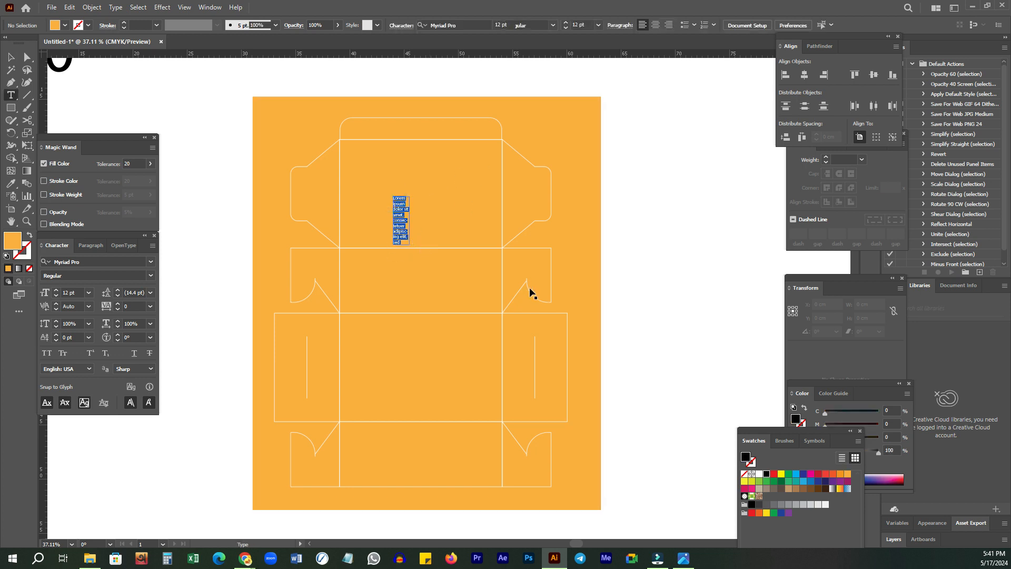
key(ctrl+z)
Step: Add point text reading MINI CAKE BOX on the dieline's uppermost large panel, enlarged to about 54 pt
click(393, 202)
key(Escape)
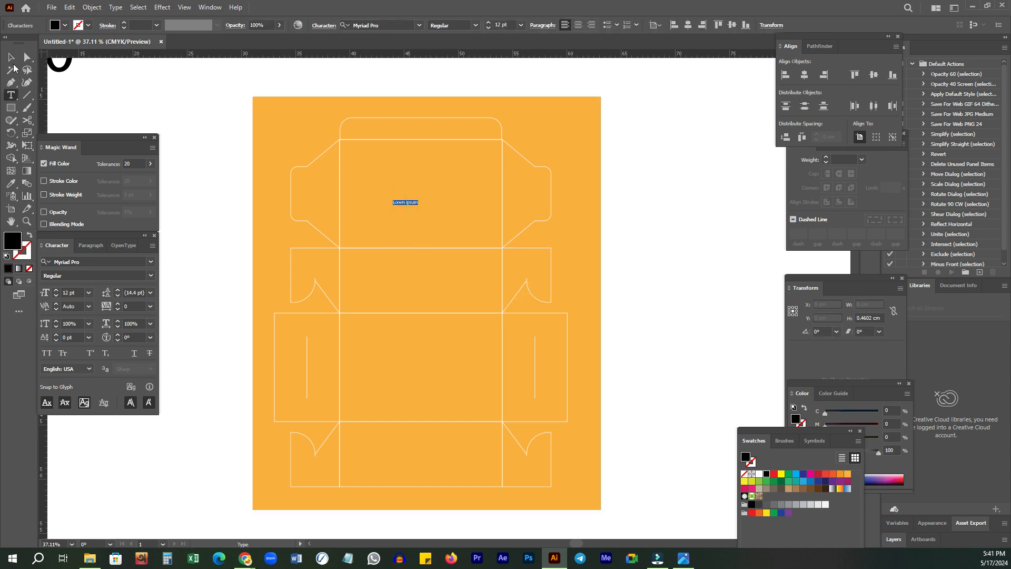
drag(413, 205, 507, 270)
double_click(434, 202)
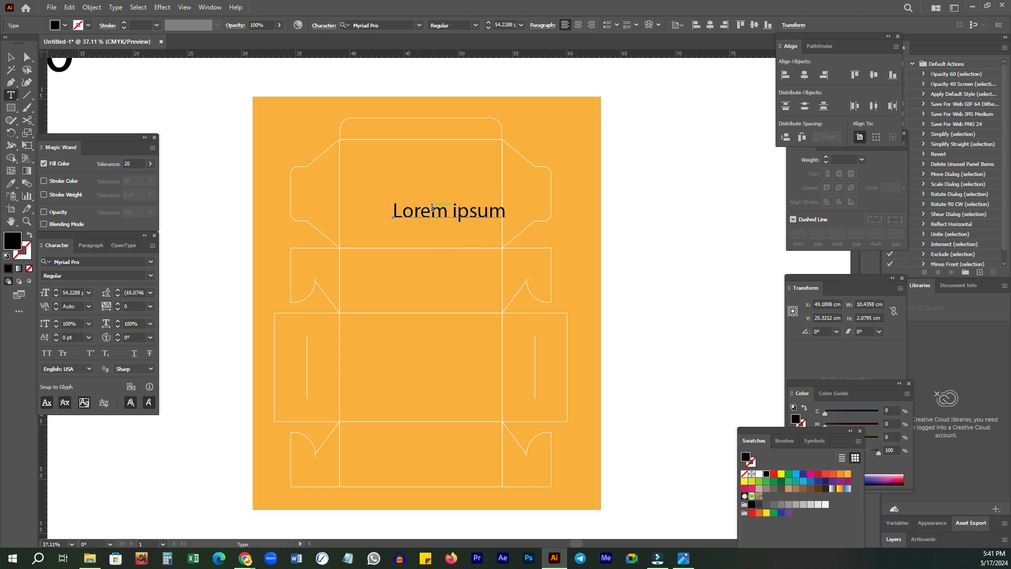
key(ctrl+a)
text(,)
key(BackSpace)
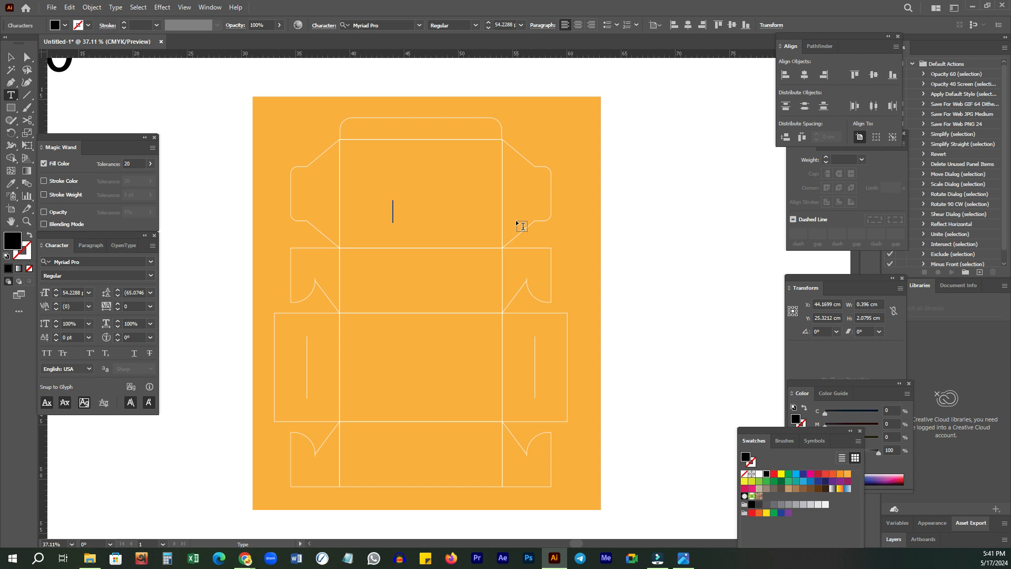
text(MINI CAKE BOX)
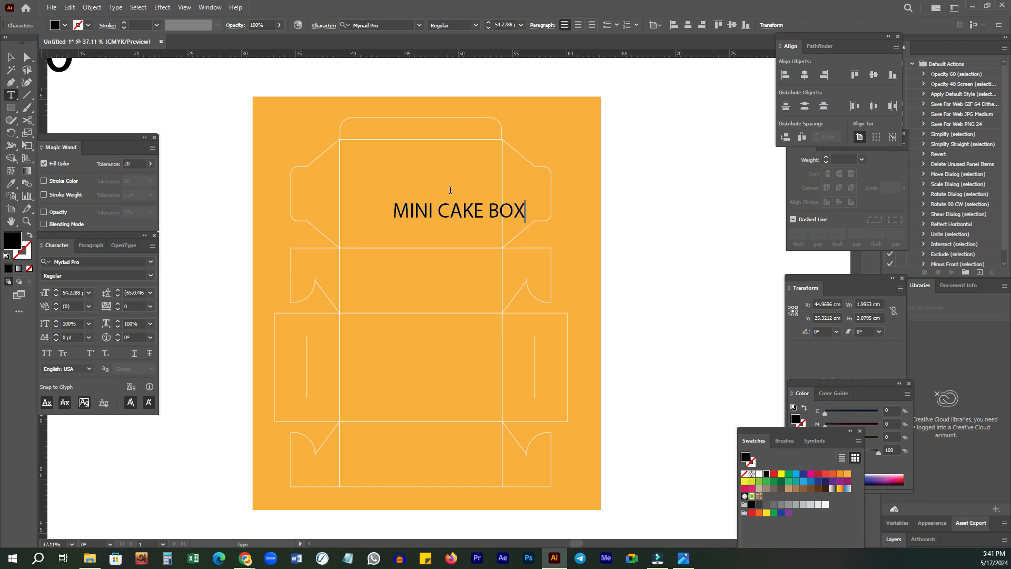
Step: Move the text within the upper large panel, break the line after MINI and centre-align both lines
key(Escape)
drag(456, 218, 417, 197)
key(t)
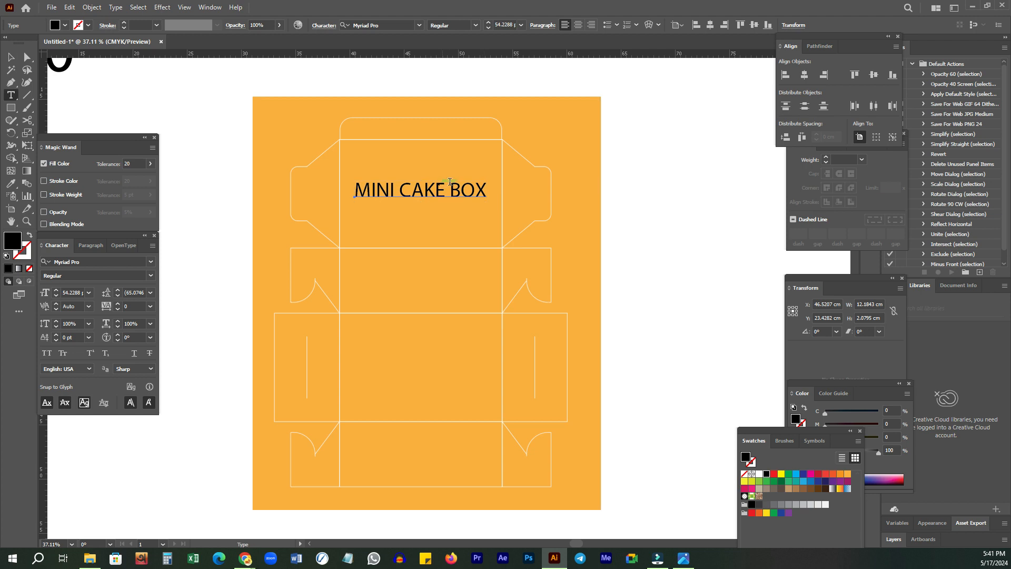
click(403, 182)
key(Return)
key(ctrl+a)
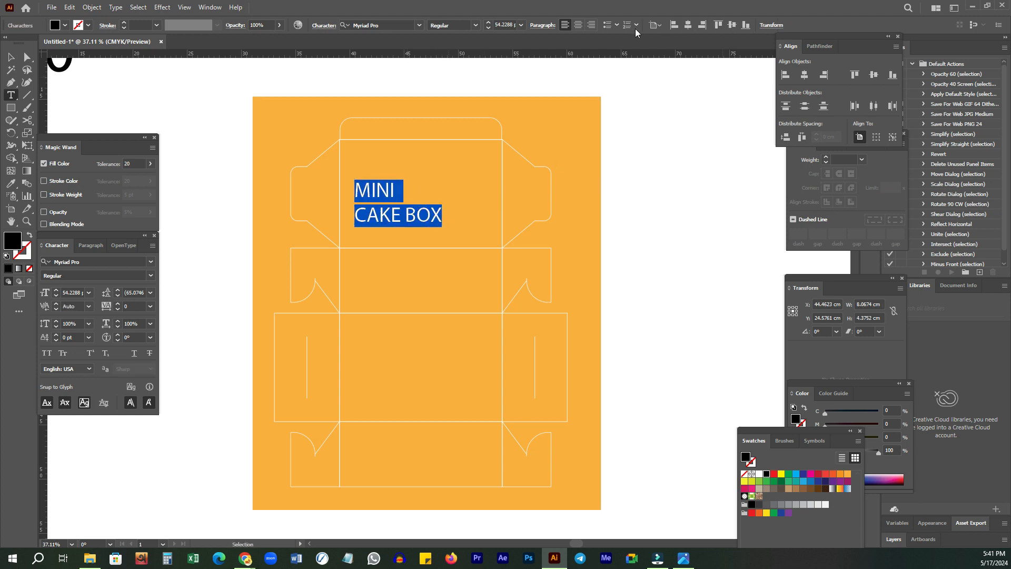
click(576, 26)
click(11, 57)
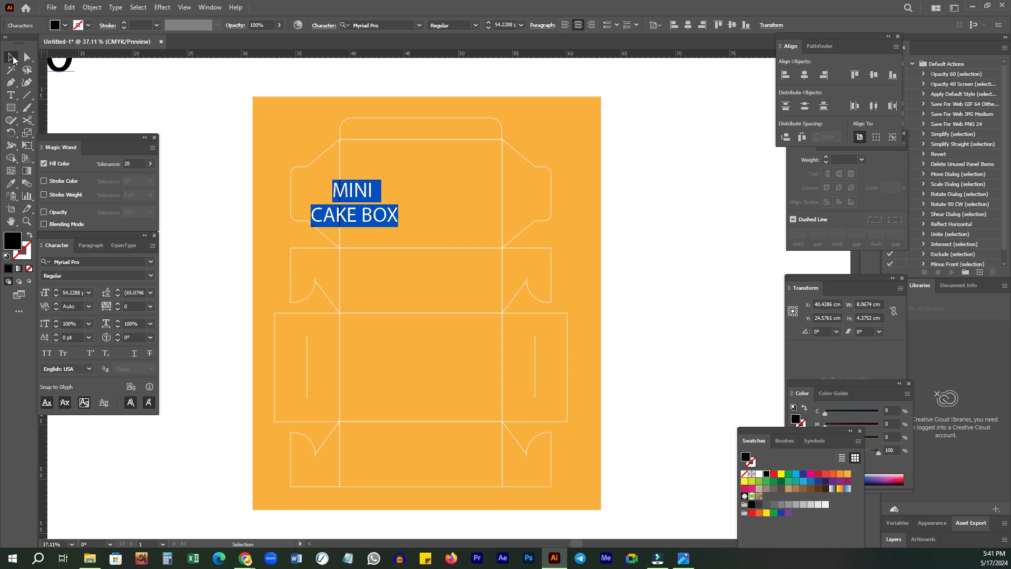
Step: Rotate the two-line text upside down and centre it in the upper large panel
click(771, 231)
drag(385, 215, 330, 145)
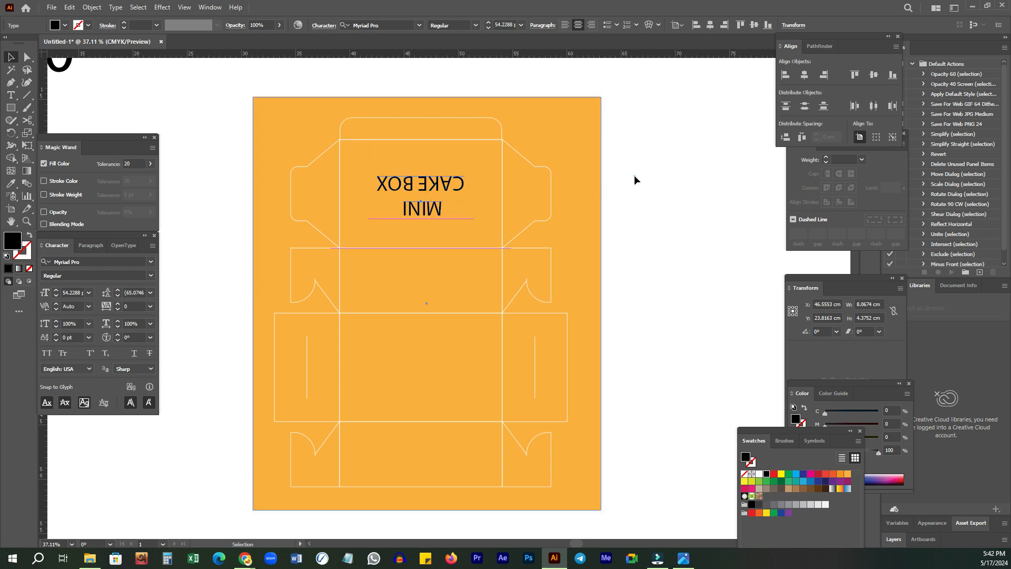
click(634, 175)
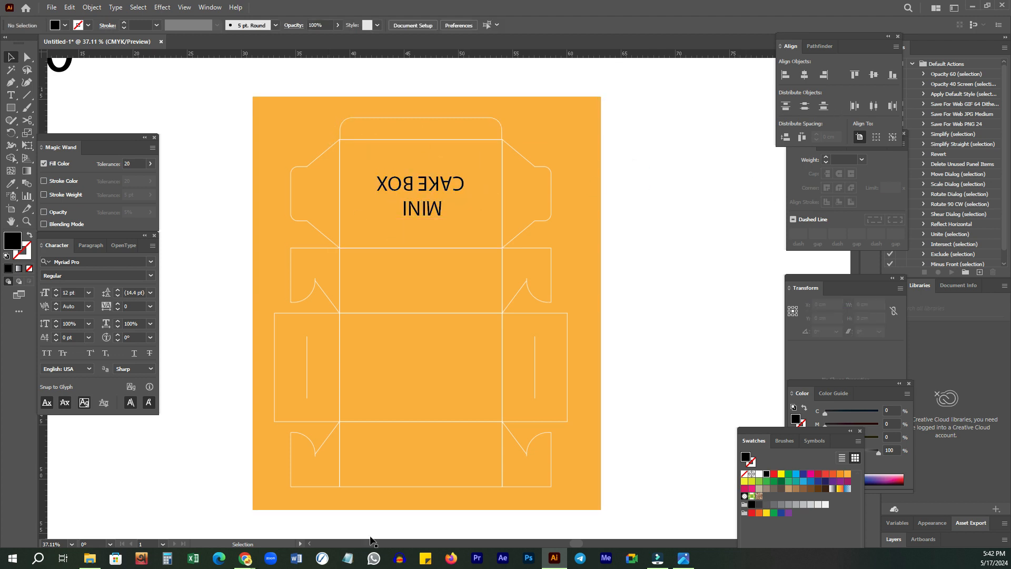
Step: Switch to the Google Meet call to check the participants, and return to the Illustrator drawing
mouse_move(245, 558)
click(165, 514)
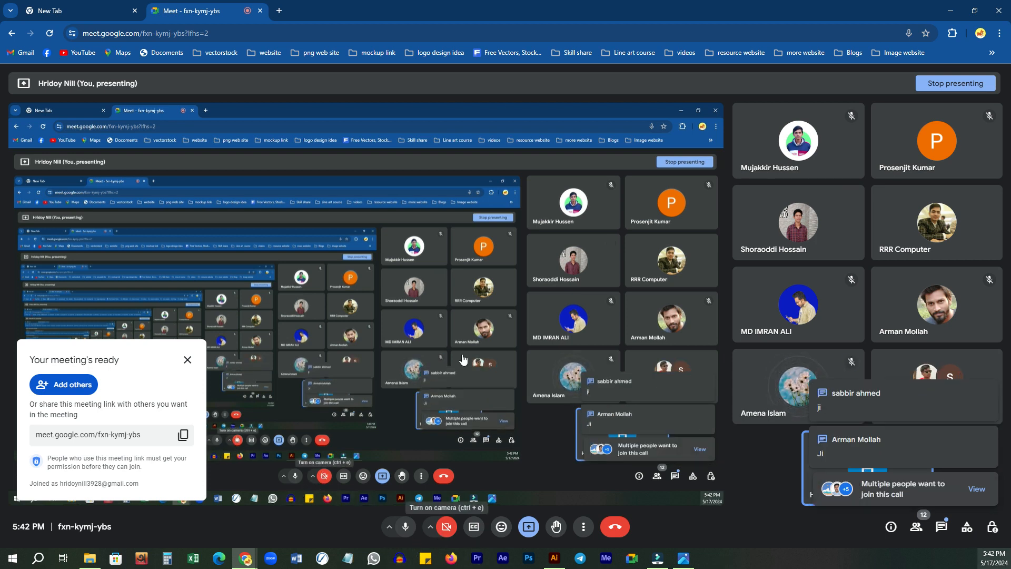
click(552, 561)
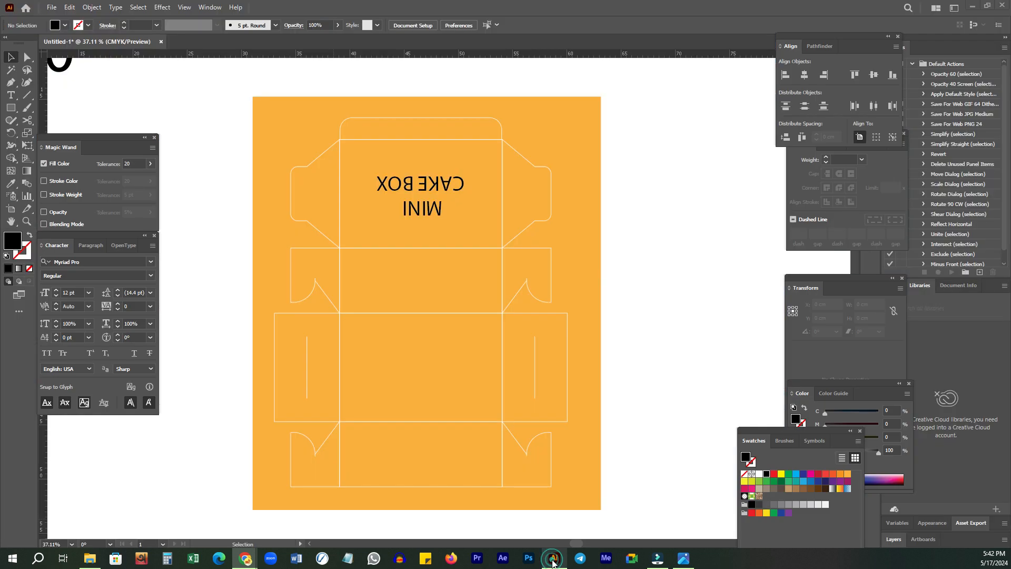
Step: Place an upright, slightly smaller copy of the MINI CAKE BOX text on the narrow panel below the upper large one
key(z)
click(470, 267)
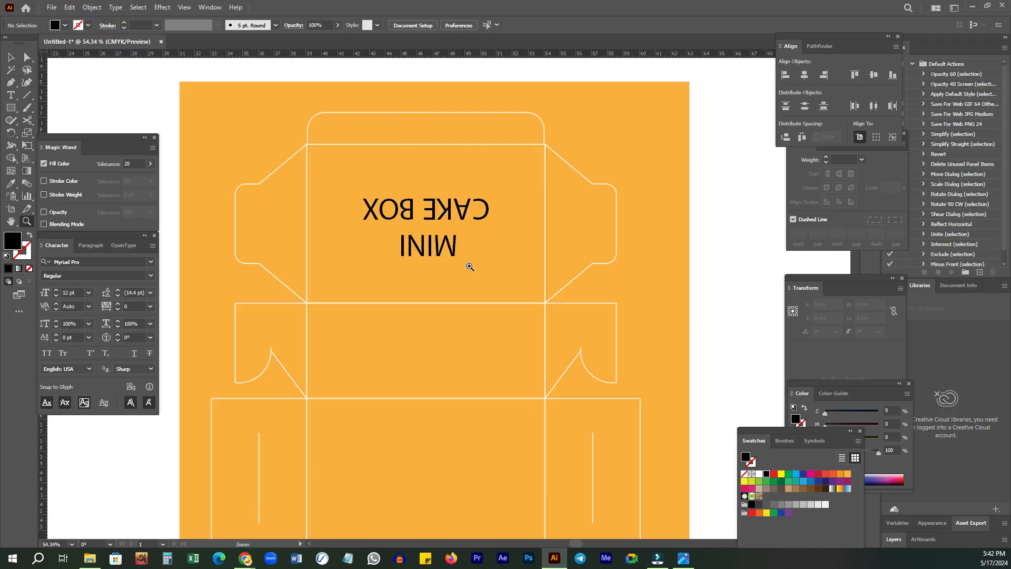
key(shift+x)
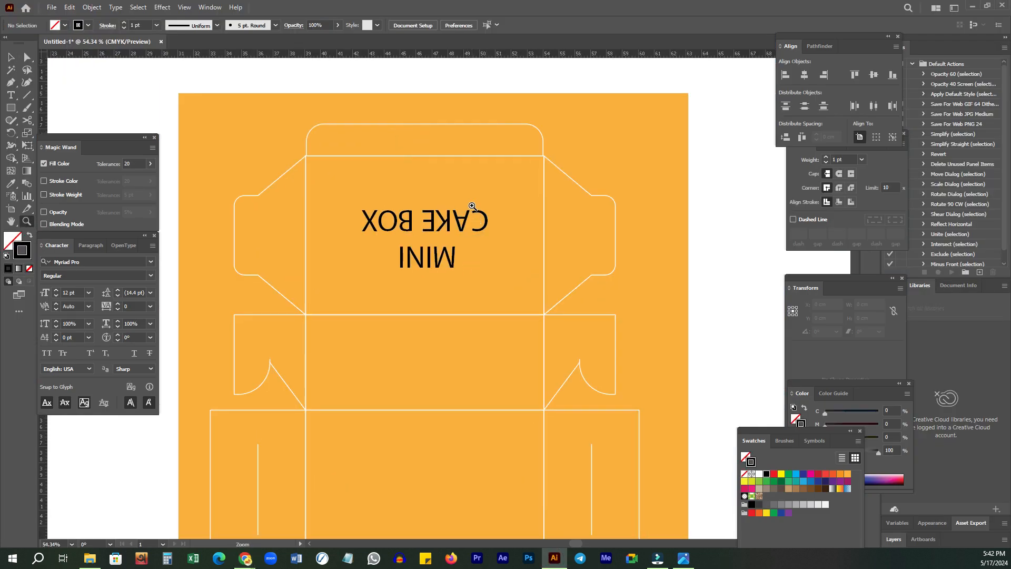
scroll(350, 144, right, 1)
key(m)
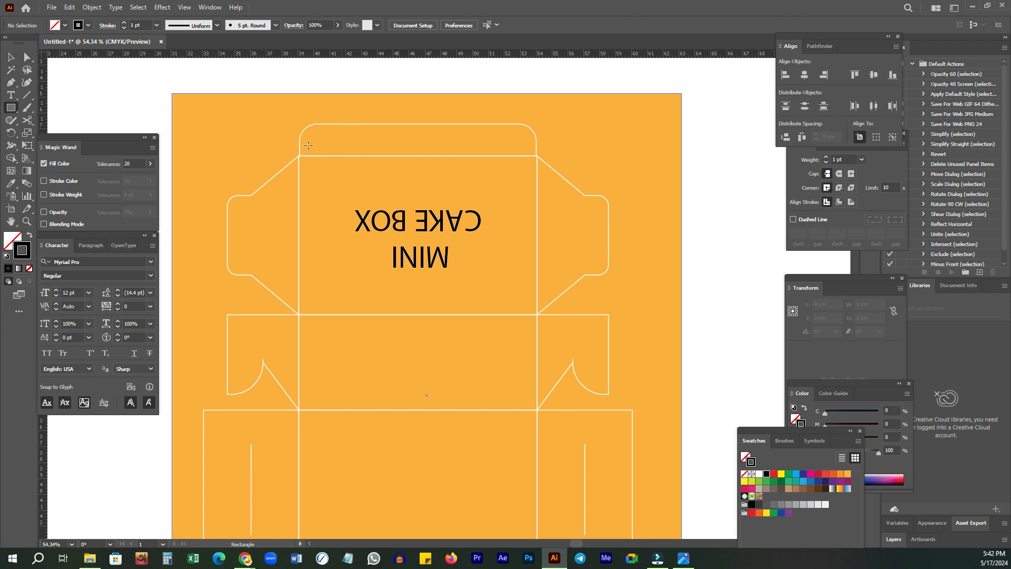
key(z)
alt+click(503, 223)
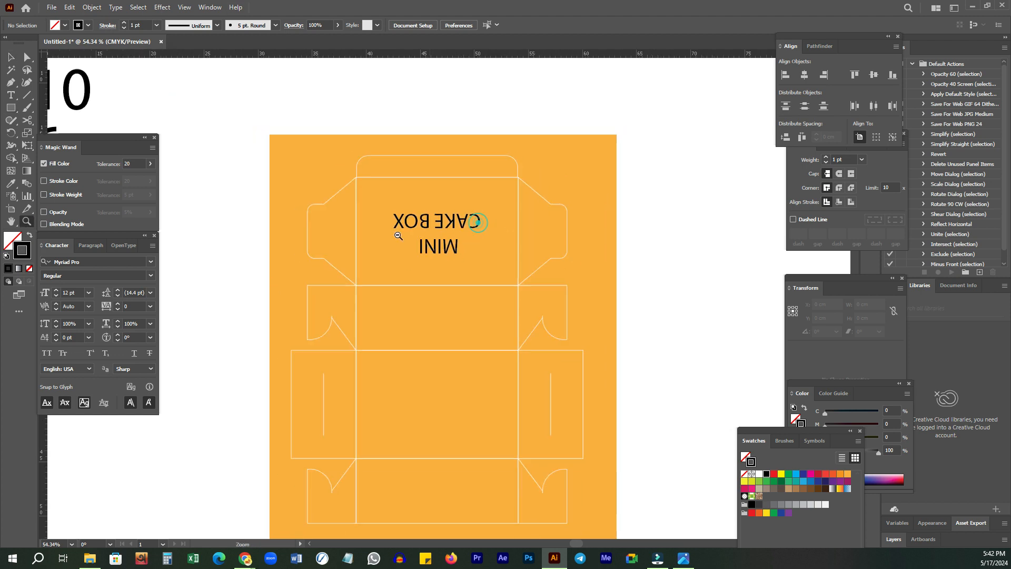
drag(481, 241, 369, 229)
click(648, 263)
drag(427, 278, 451, 266)
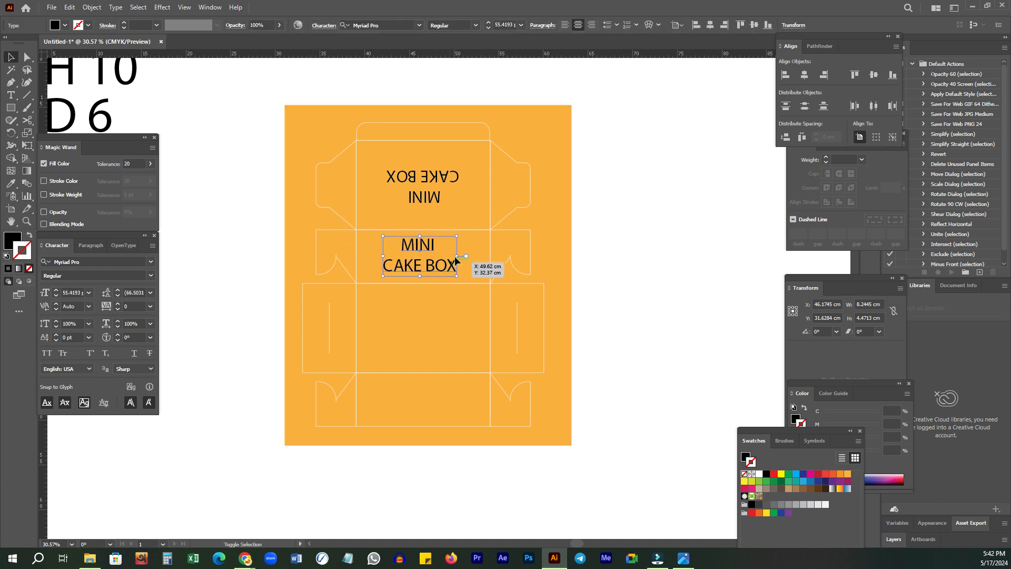
click(627, 312)
scroll(627, 313, down, 1)
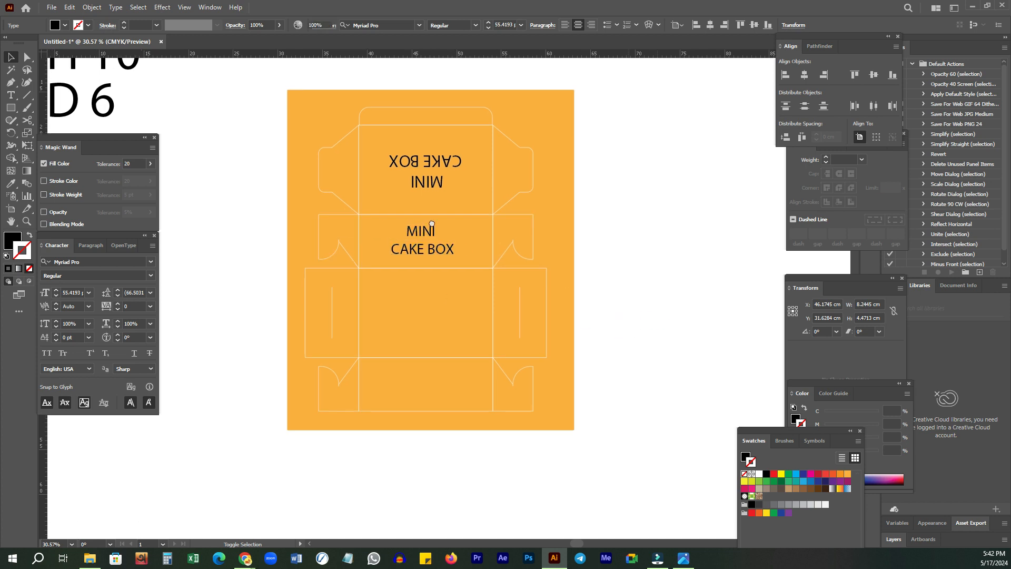
Step: Copy the smaller text onto the lowest narrow panel and rotate it upside down
drag(420, 251, 377, 337)
drag(431, 375, 427, 378)
click(737, 235)
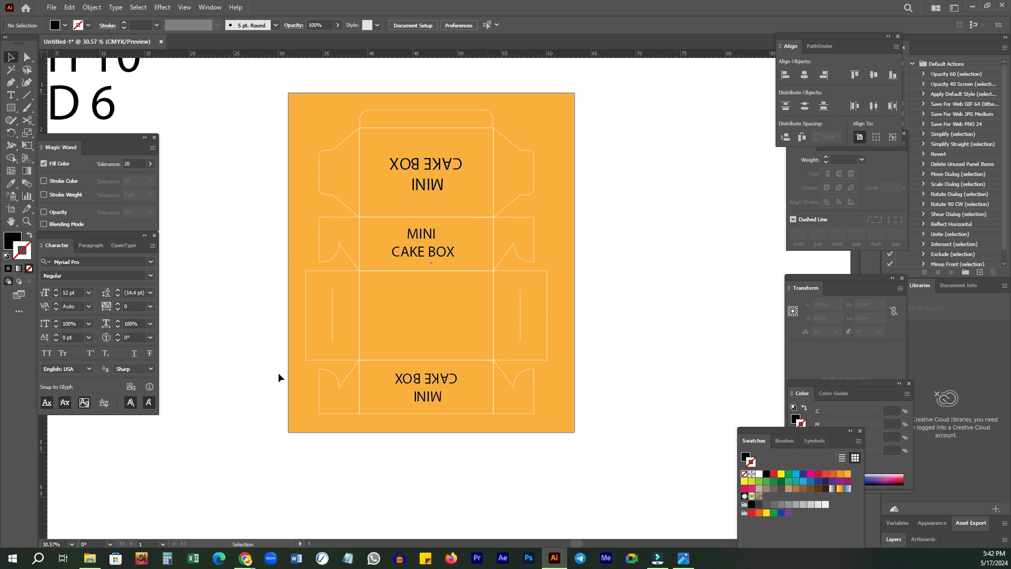
drag(446, 352, 492, 354)
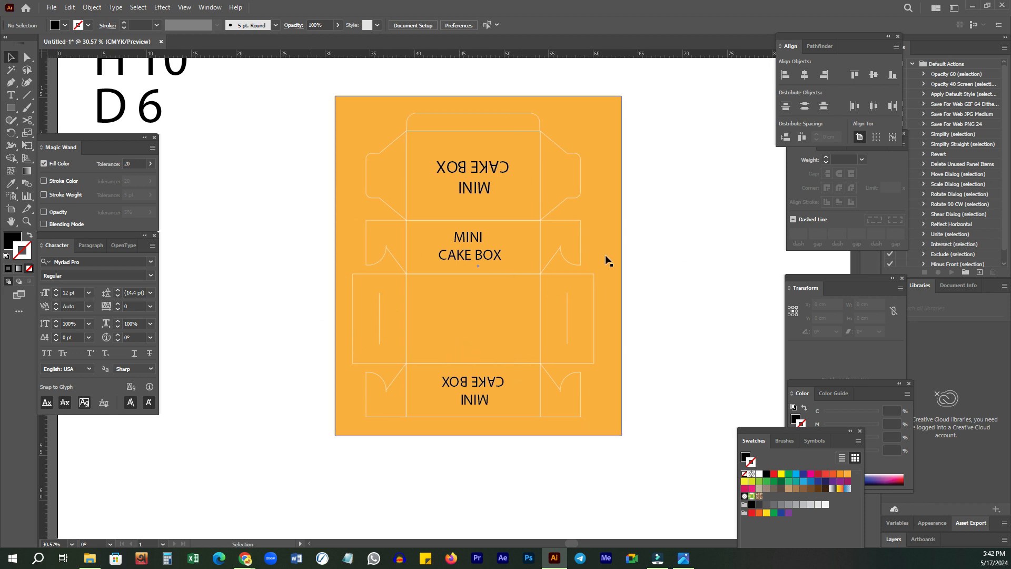
scroll(741, 325, up, 1)
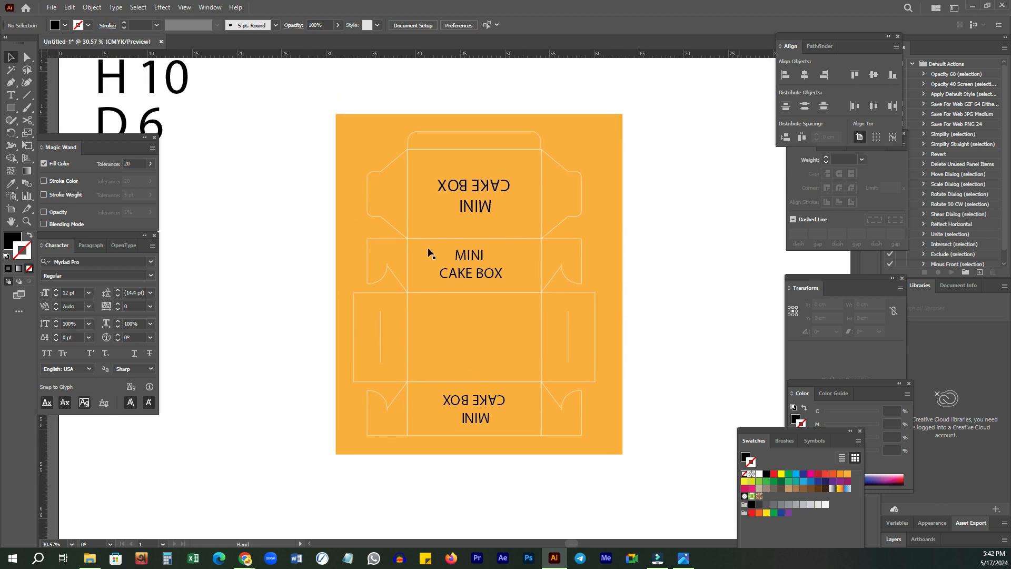
Step: Circle the three text blocks with one freehand Paintbrush stroke and undo it
drag(682, 138, 473, 501)
drag(475, 453, 477, 454)
key(ctrl+h)
key(ctrl+shift+a)
key(b)
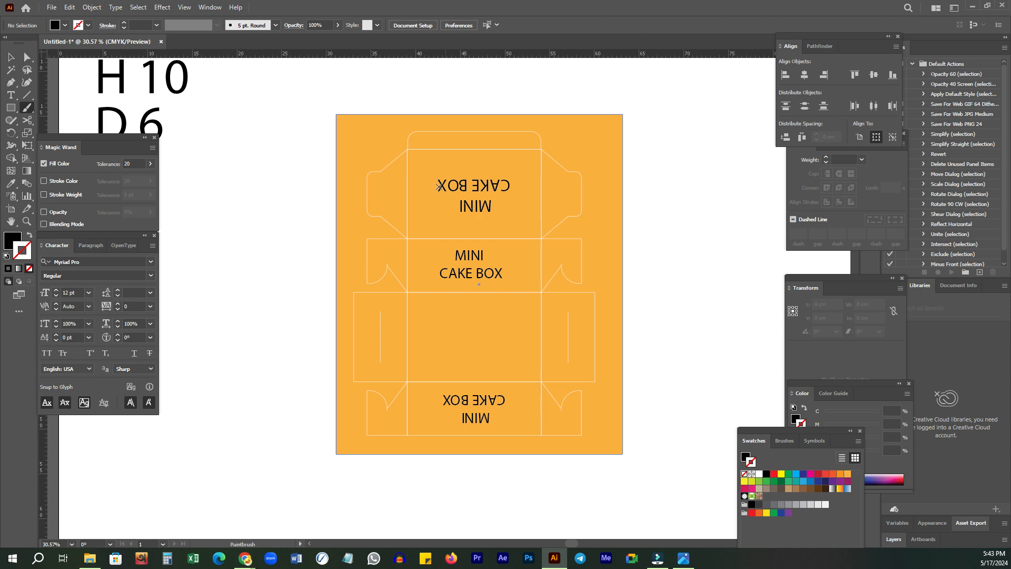
mouse_move(449, 425)
mouse_down()
mouse_move(494, 420)
mouse_move(533, 351)
mouse_move(498, 169)
mouse_up()
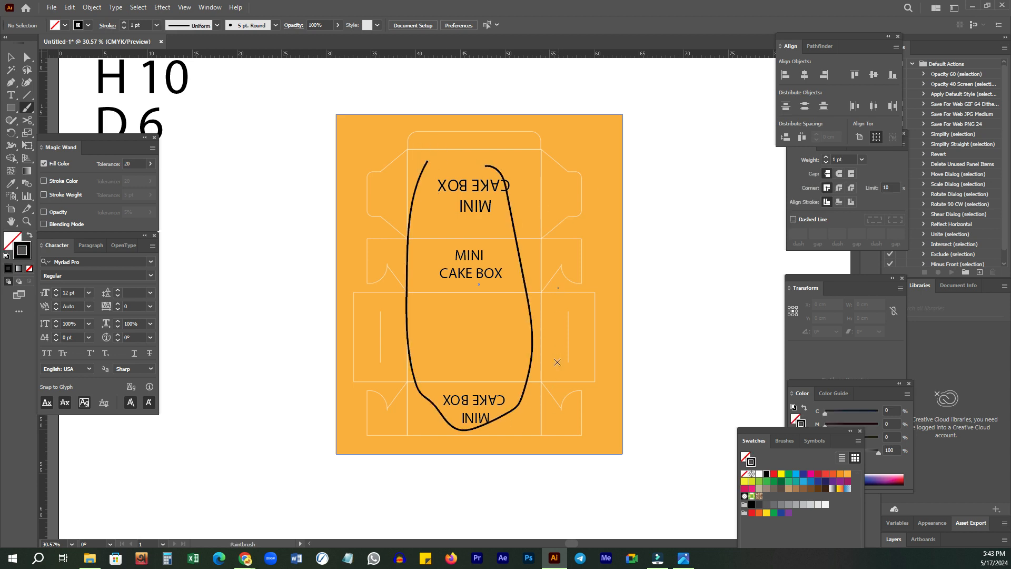
key(ctrl+z)
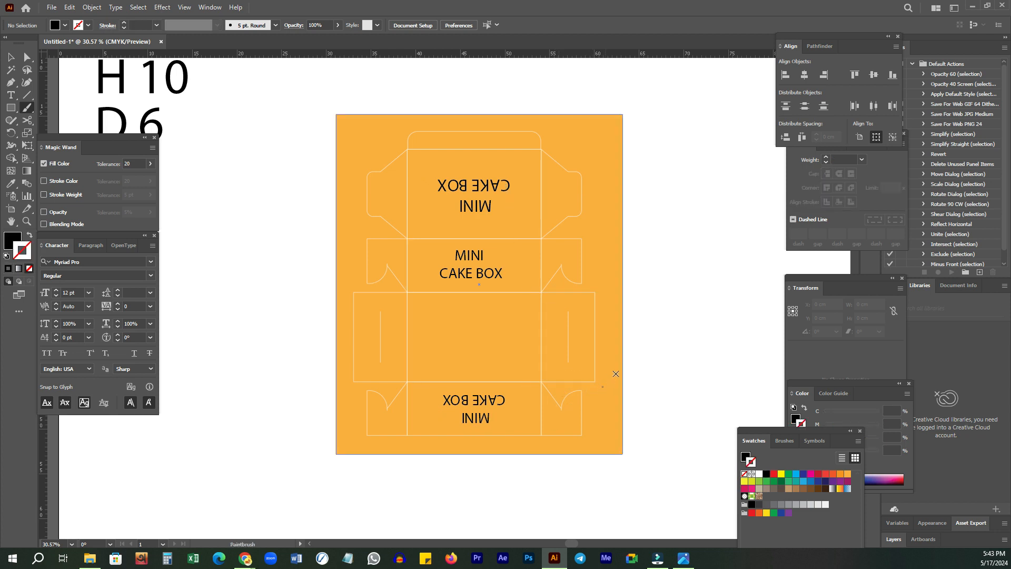
Step: Select the three MINI CAKE BOX text blocks together and delete them from the dieline
drag(644, 297, 572, 281)
drag(374, 220, 418, 257)
key(v)
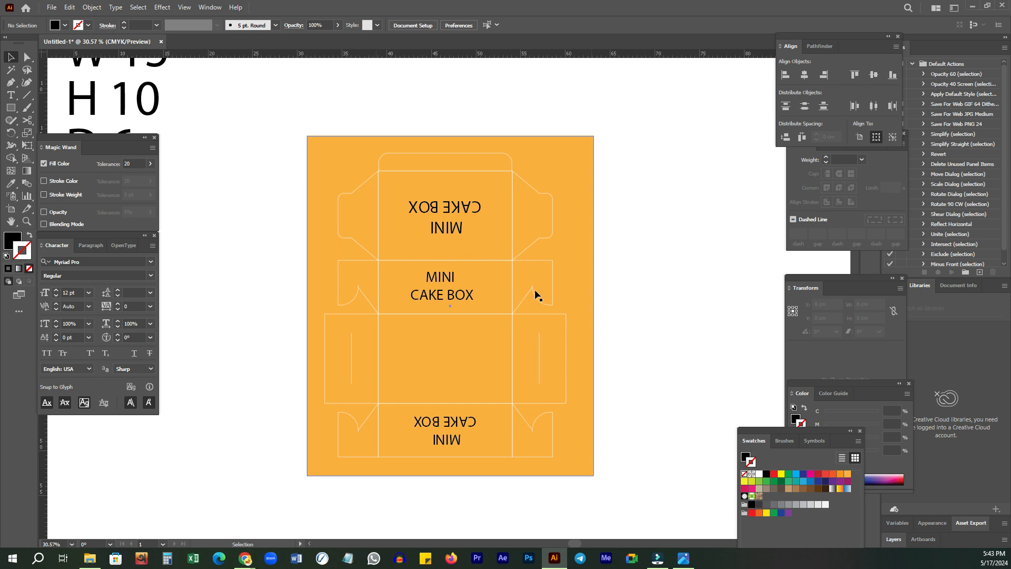
click(644, 297)
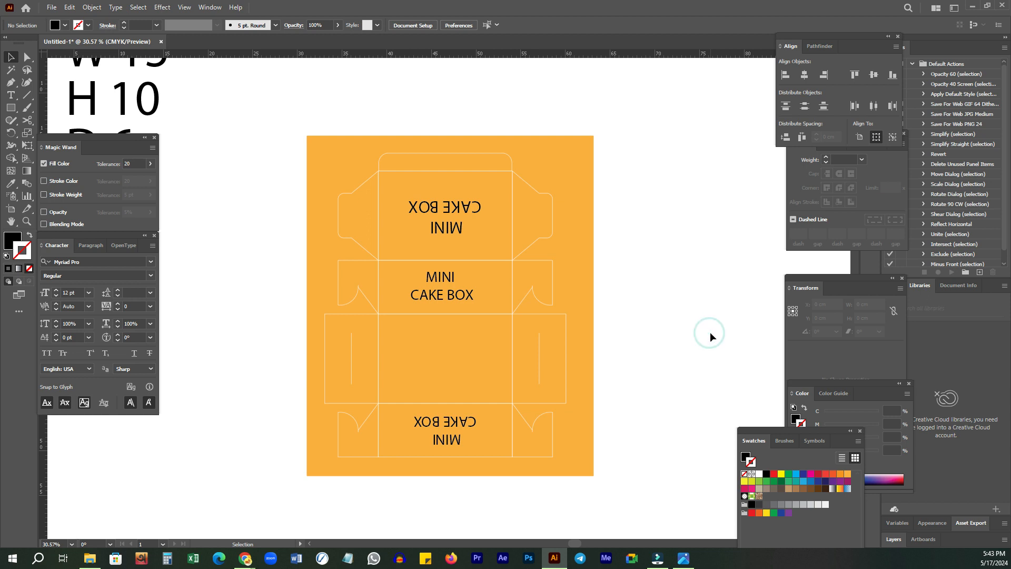
click(454, 214)
click(442, 275)
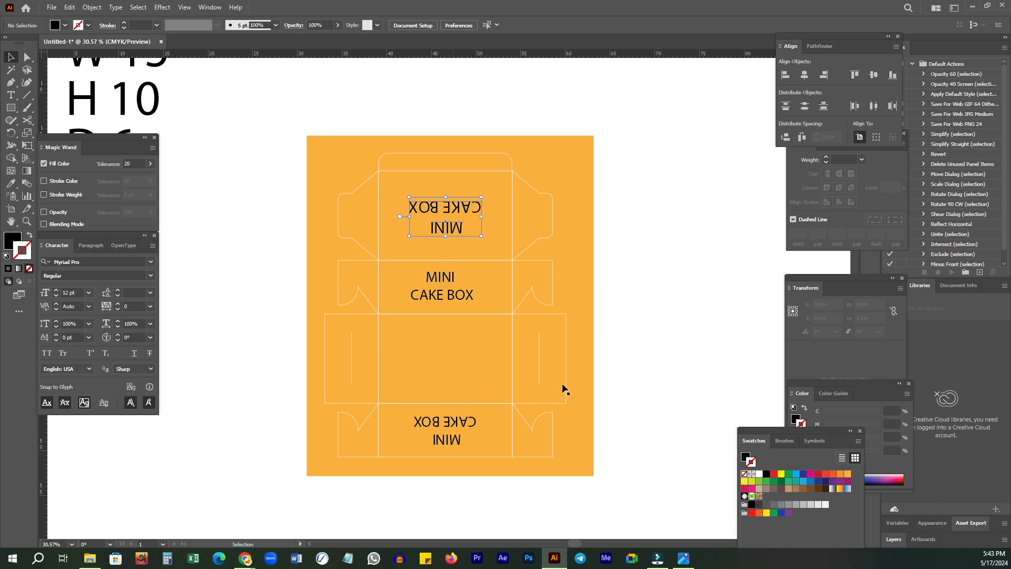
shift+click(455, 287)
shift+click(464, 428)
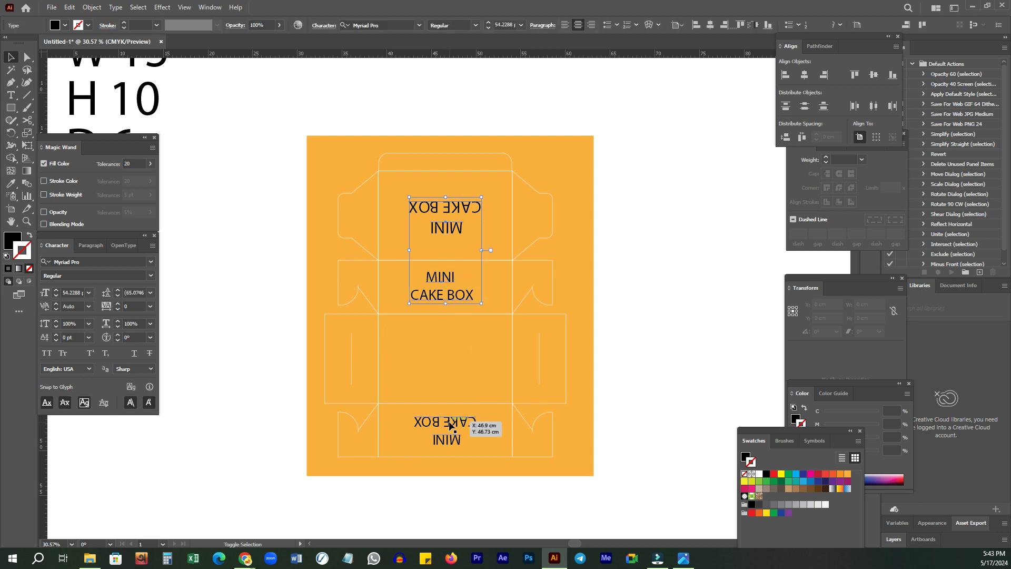
key(Delete)
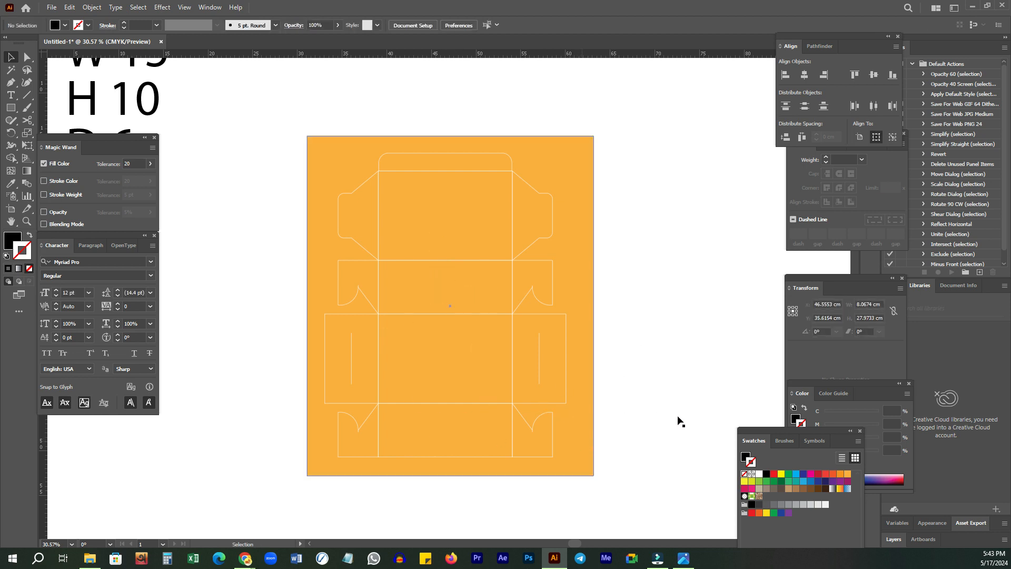
key(ctrl+z)
key(ctrl+shift+z)
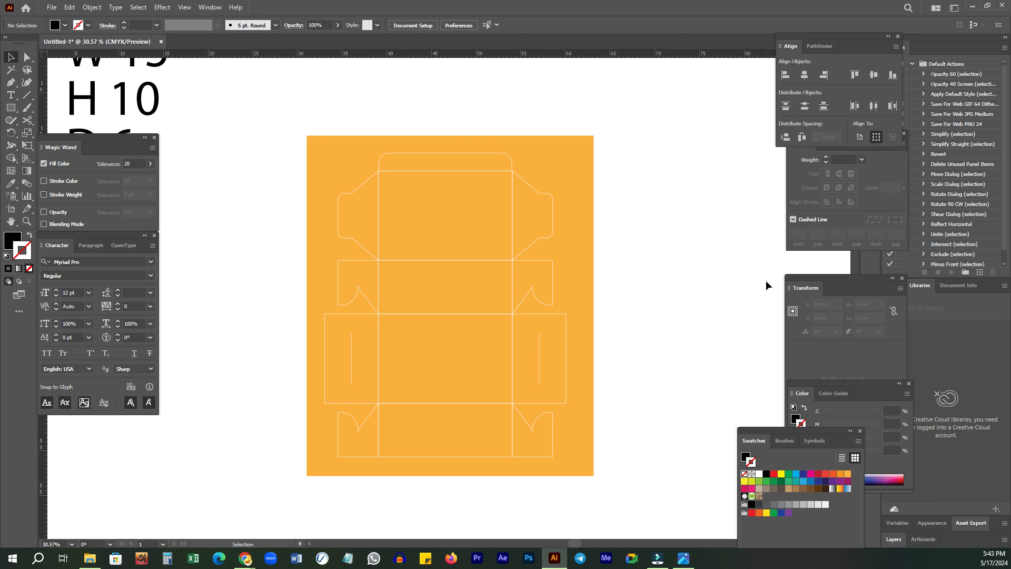
Step: Mark the lower large panel between the two slots with a freehand black Paintbrush loop
key(z)
drag(501, 204, 554, 281)
drag(463, 242, 488, 278)
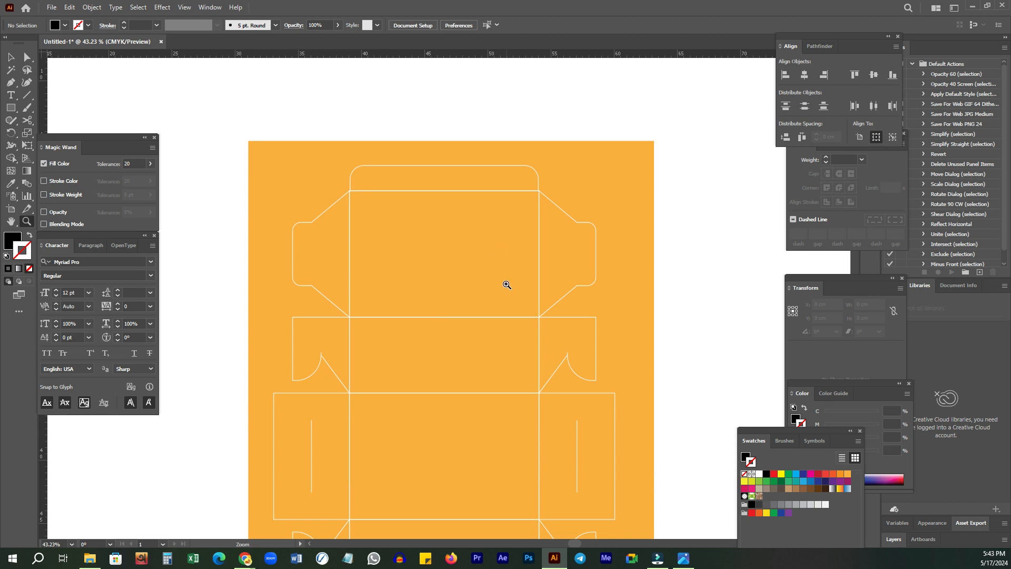
key(space)
drag(480, 259, 461, 238)
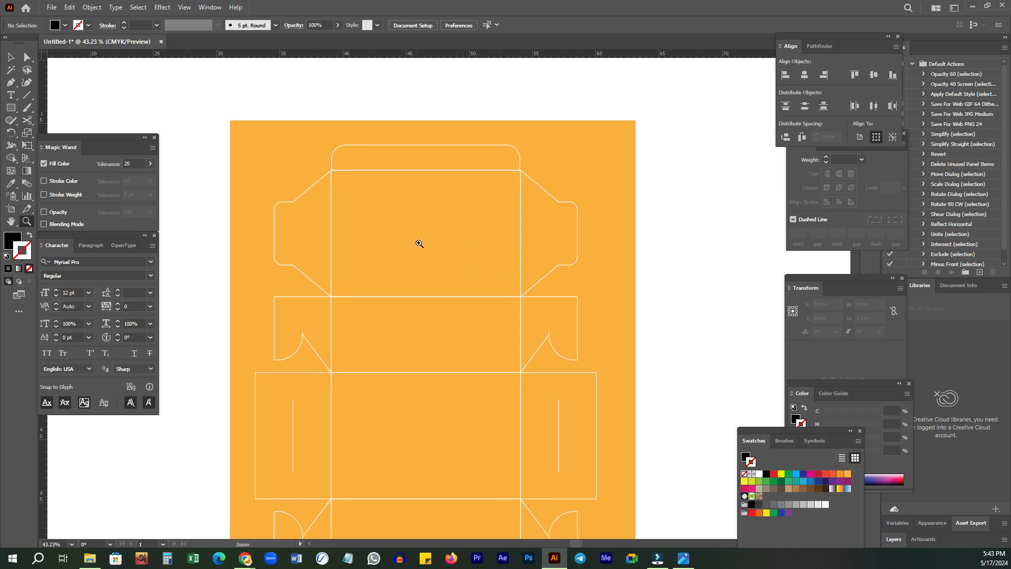
drag(527, 403, 517, 317)
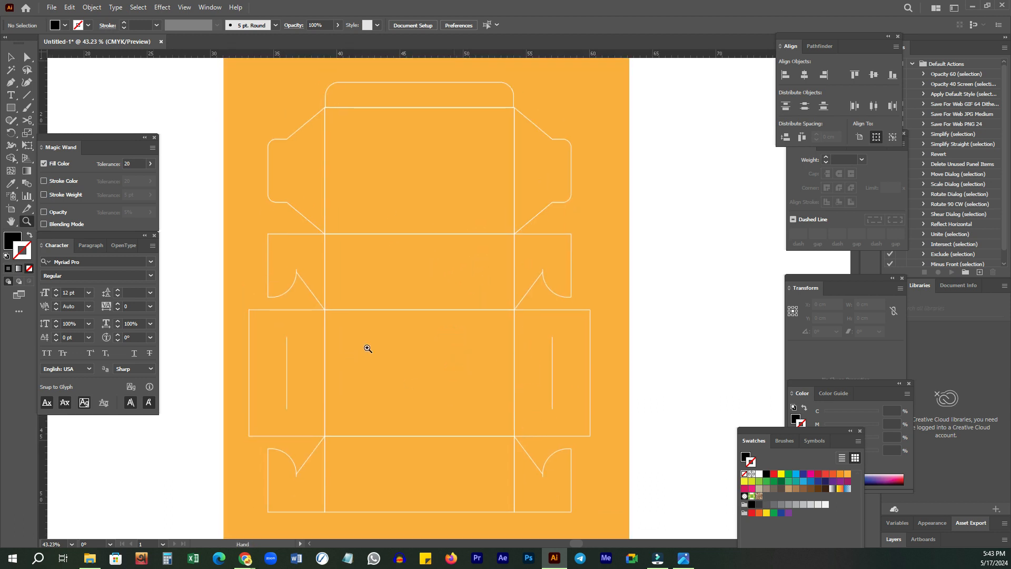
key(b)
mouse_move(354, 328)
mouse_down()
mouse_move(373, 349)
mouse_move(471, 349)
mouse_move(475, 386)
mouse_up()
drag(382, 373, 382, 378)
key(shift+x)
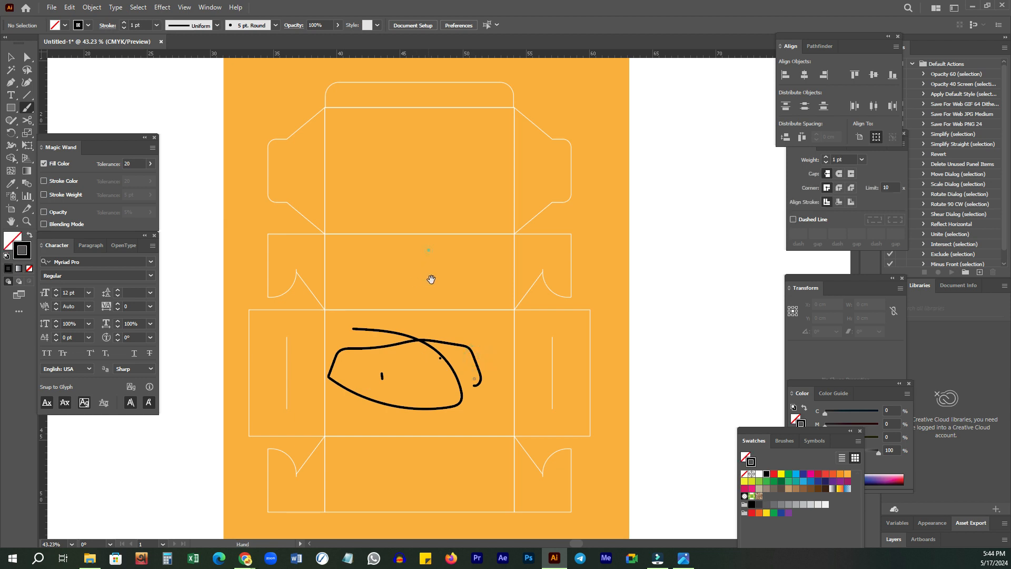
Step: Paint a freehand stroke across the upper large panel and undo it
scroll(429, 263, up, 2)
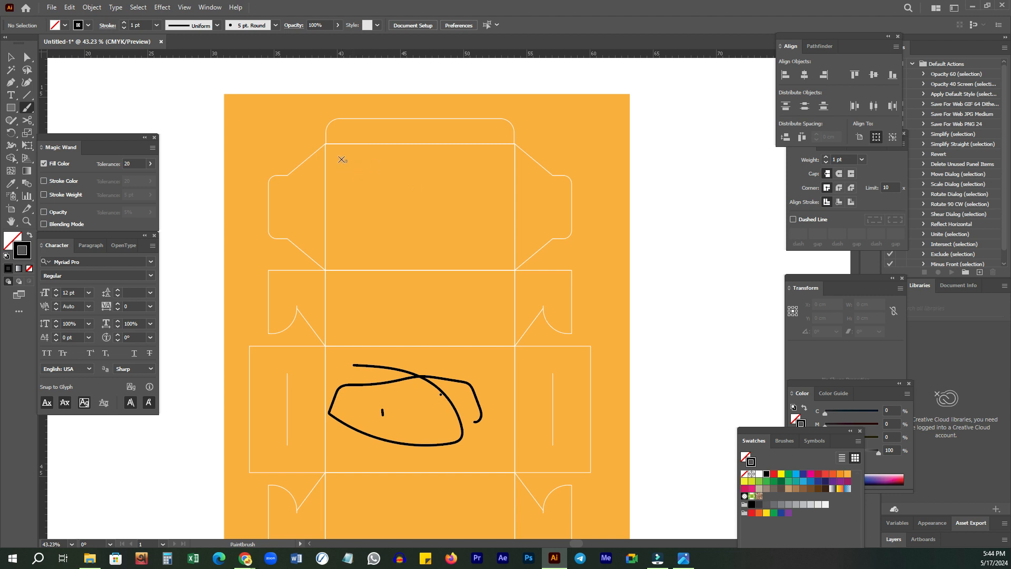
mouse_move(343, 157)
mouse_down()
mouse_move(446, 232)
mouse_move(466, 231)
mouse_up()
key(ctrl+z)
scroll(496, 223, up, 1)
key(v)
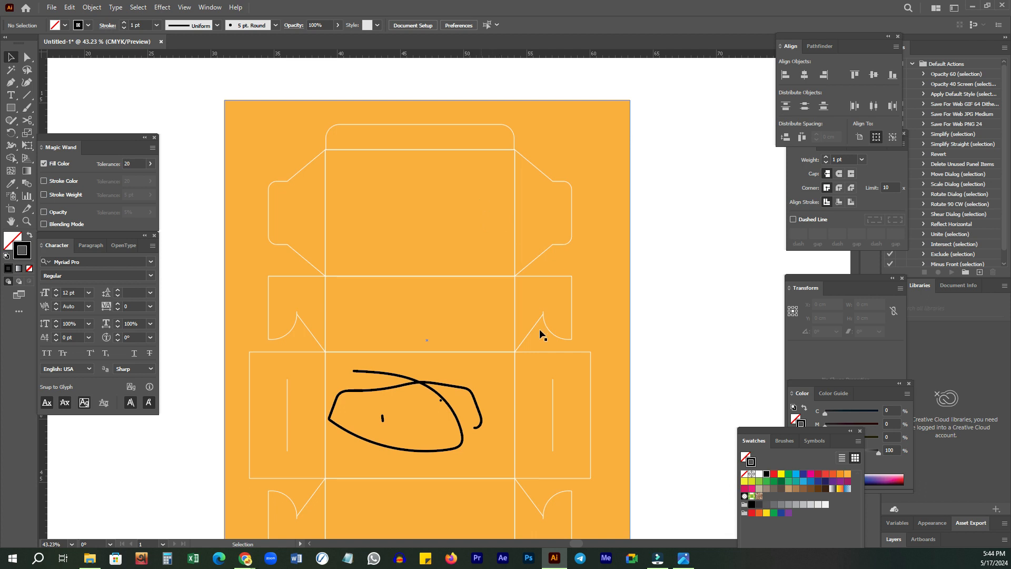
Step: Draw a rounded rectangle about 12.2 by 6.5 cm with corner radius about 1.02 cm, positioned inside the dieline's upper large panel
click(10, 107)
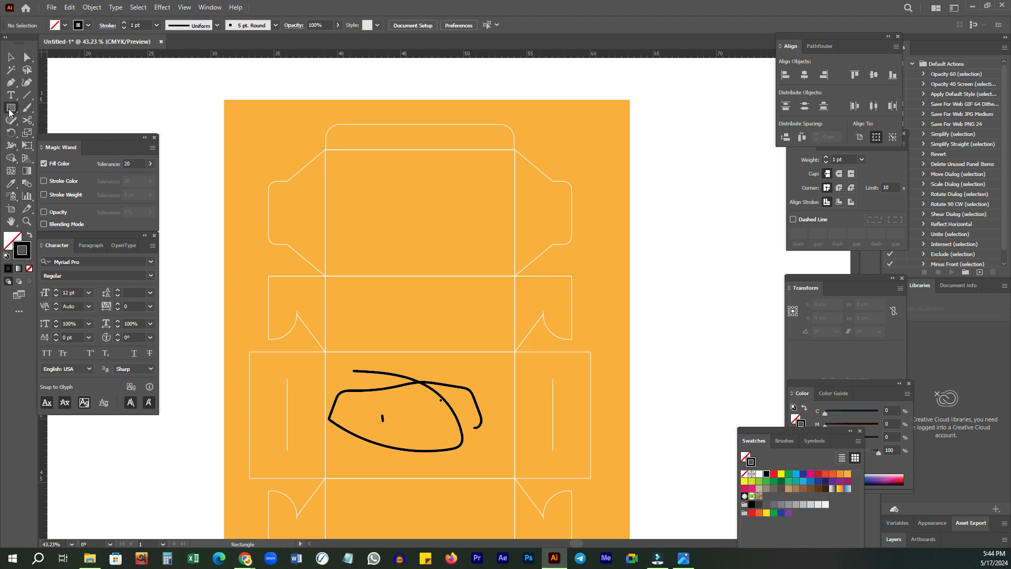
drag(372, 196, 512, 261)
key(v)
drag(485, 178, 479, 183)
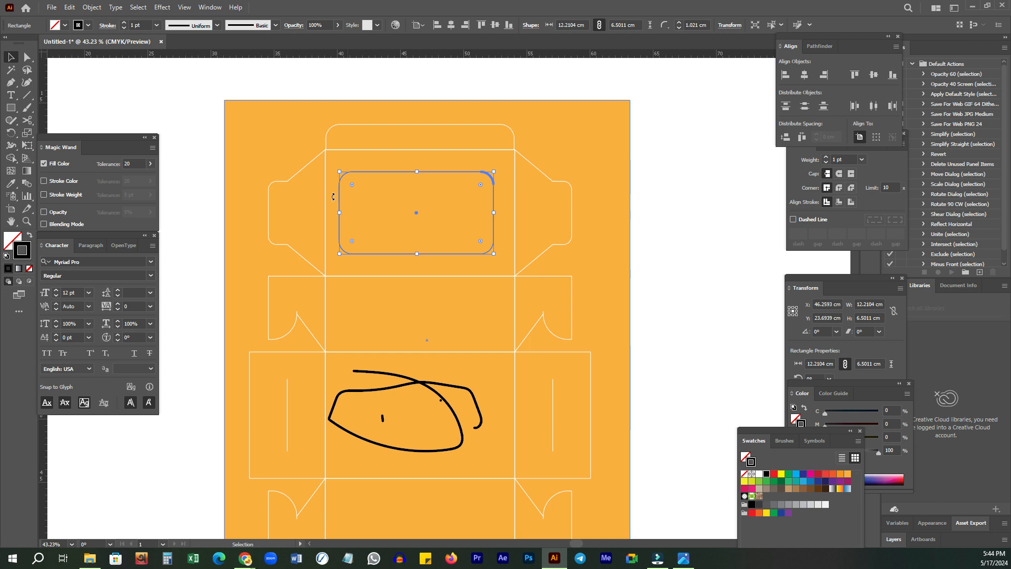
click(680, 220)
drag(438, 172, 443, 172)
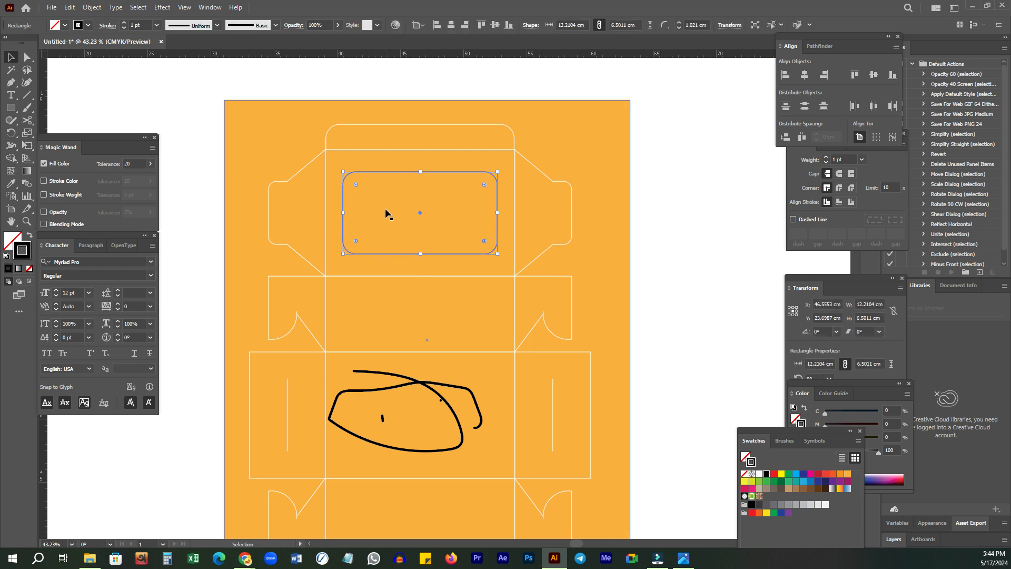
click(710, 220)
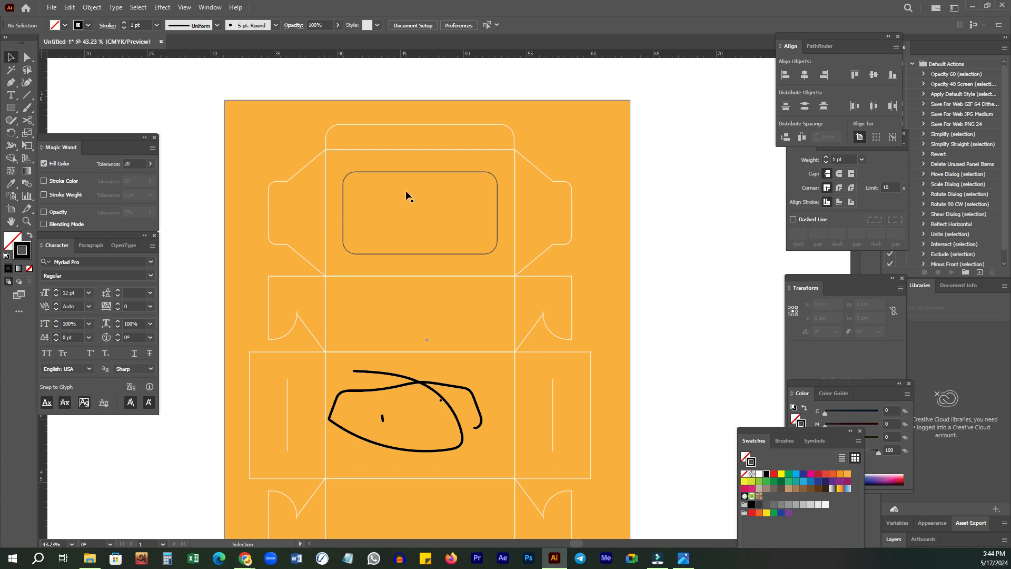
click(399, 173)
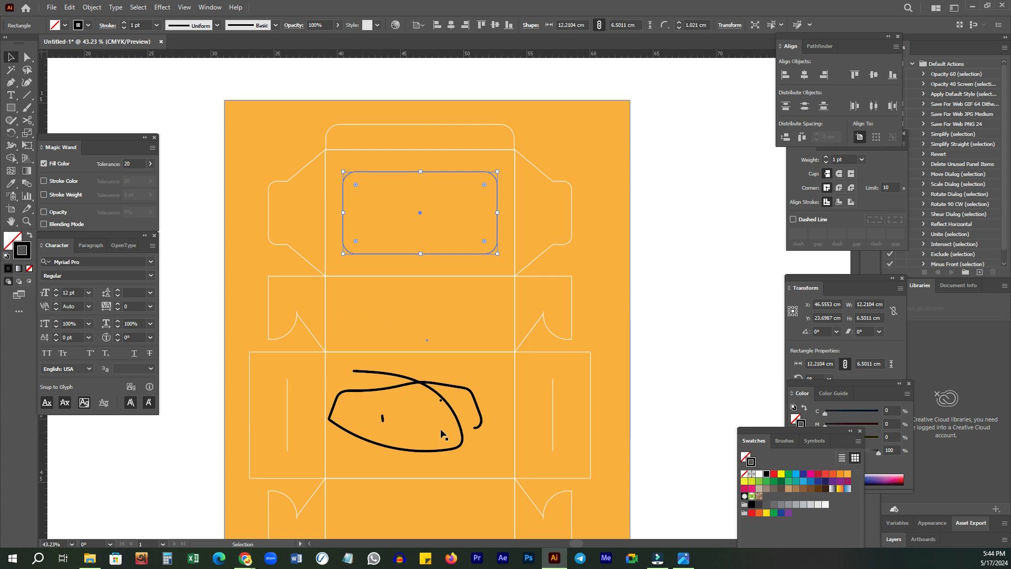
key(space)
drag(468, 321, 480, 336)
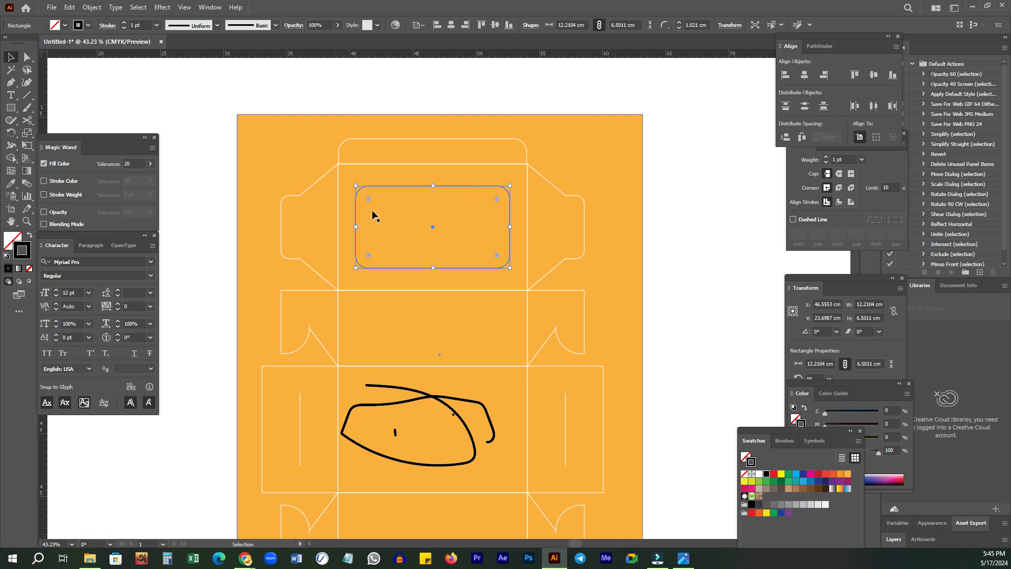
click(683, 217)
click(432, 190)
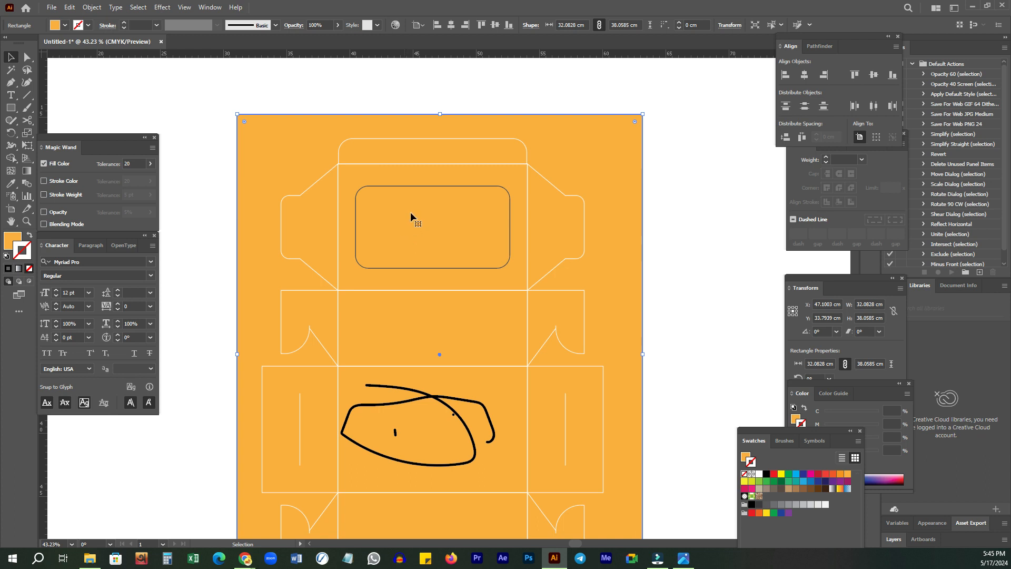
click(688, 220)
Step: Delete the freehand black brush loop and the small stray marks from the lower large panel, keeping the dieline itself
key(z)
drag(477, 219, 416, 231)
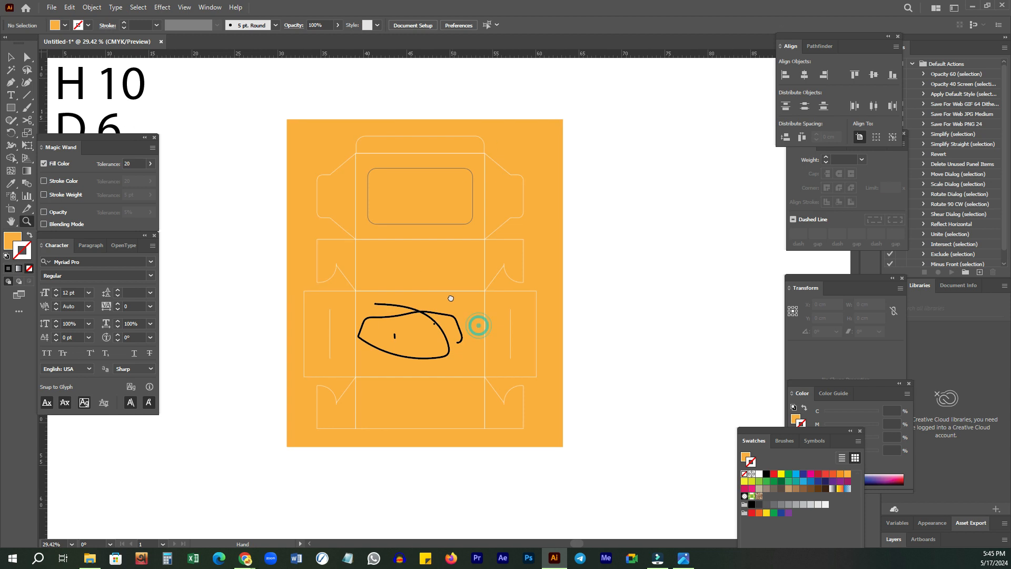
key(v)
click(449, 356)
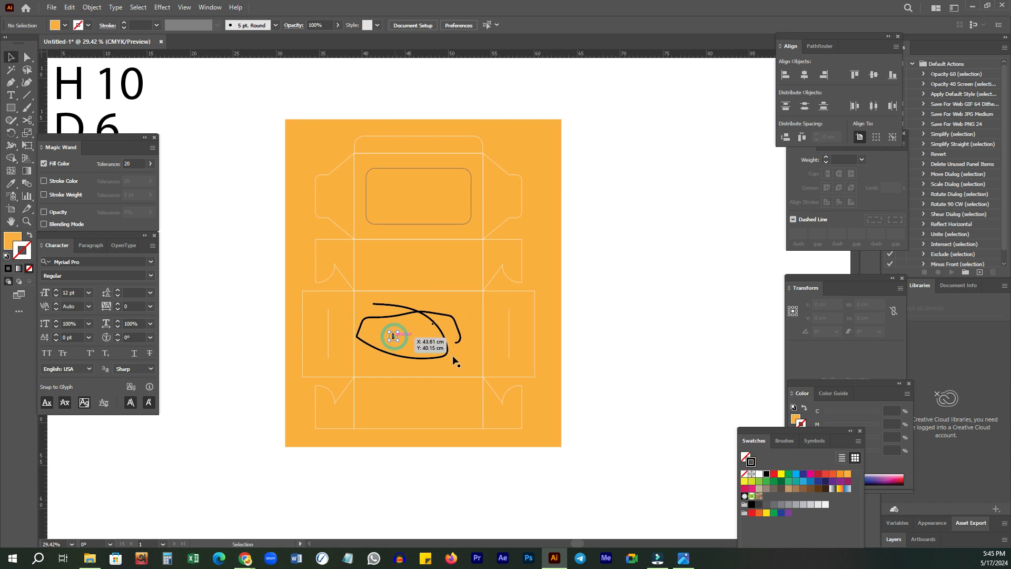
click(433, 327)
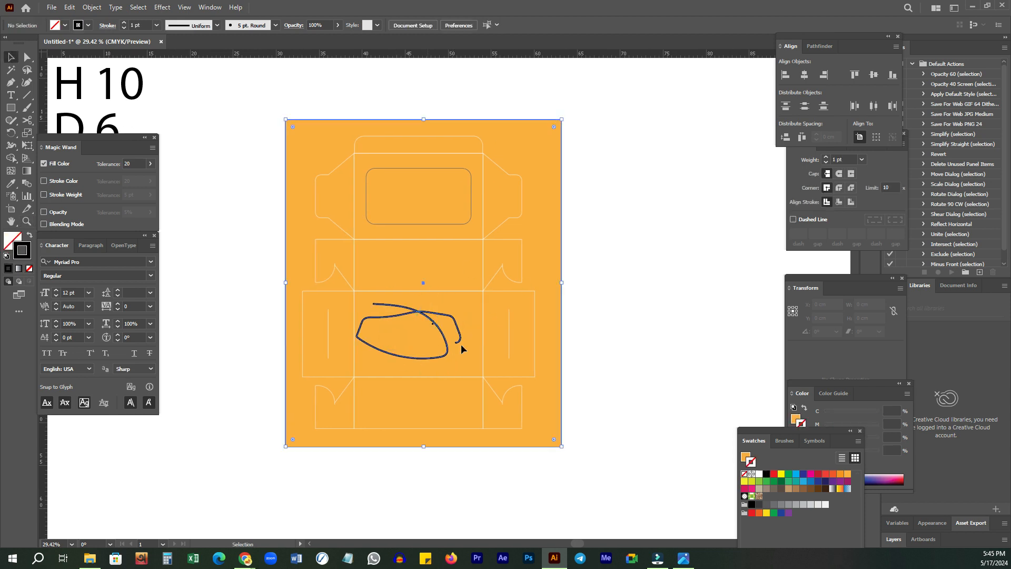
key(Delete)
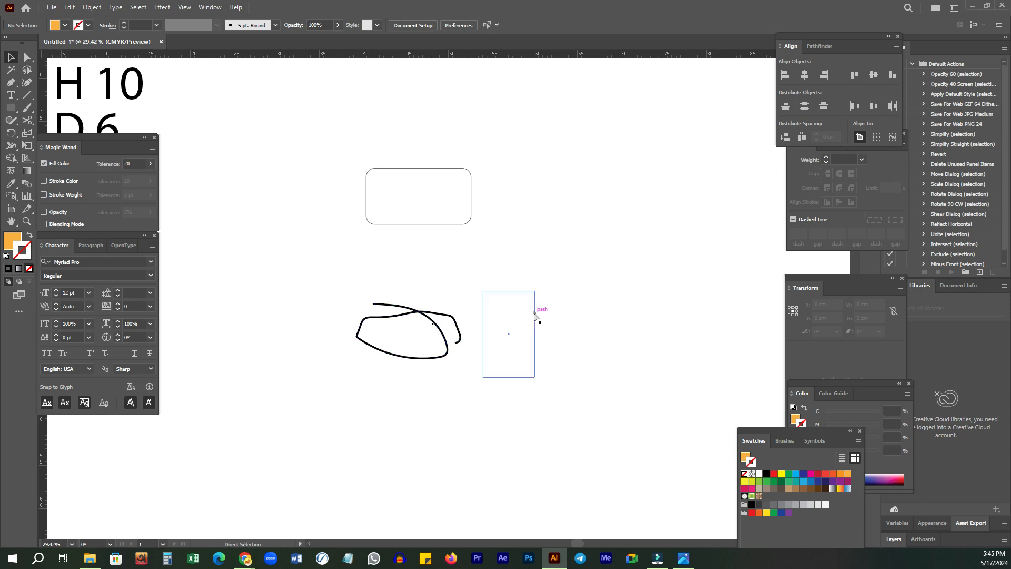
key(ctrl+z)
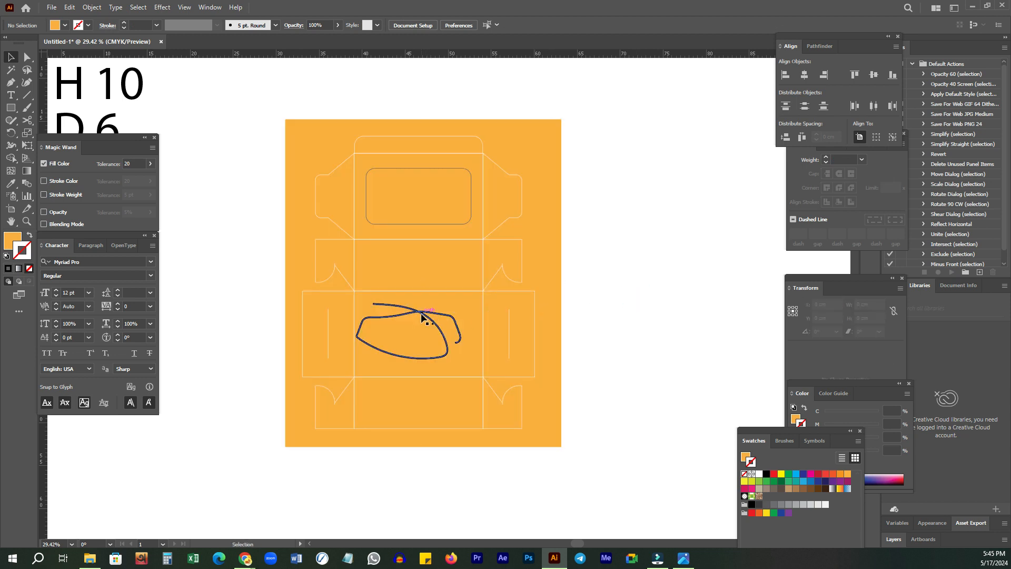
click(430, 326)
key(Delete)
click(429, 323)
key(ctrl+shift+a)
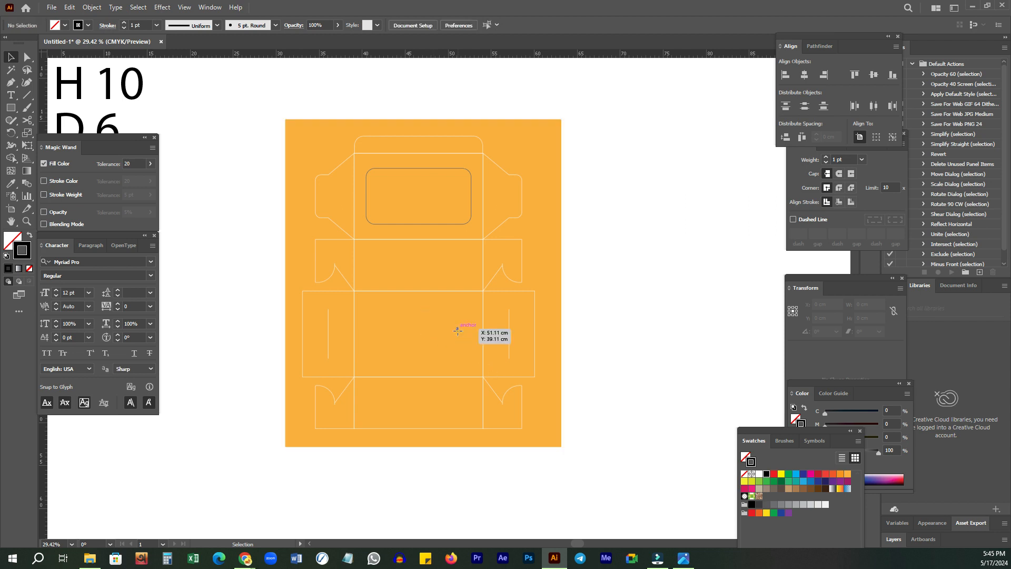
drag(680, 294, 619, 301)
key(z)
drag(507, 345, 510, 322)
click(526, 342)
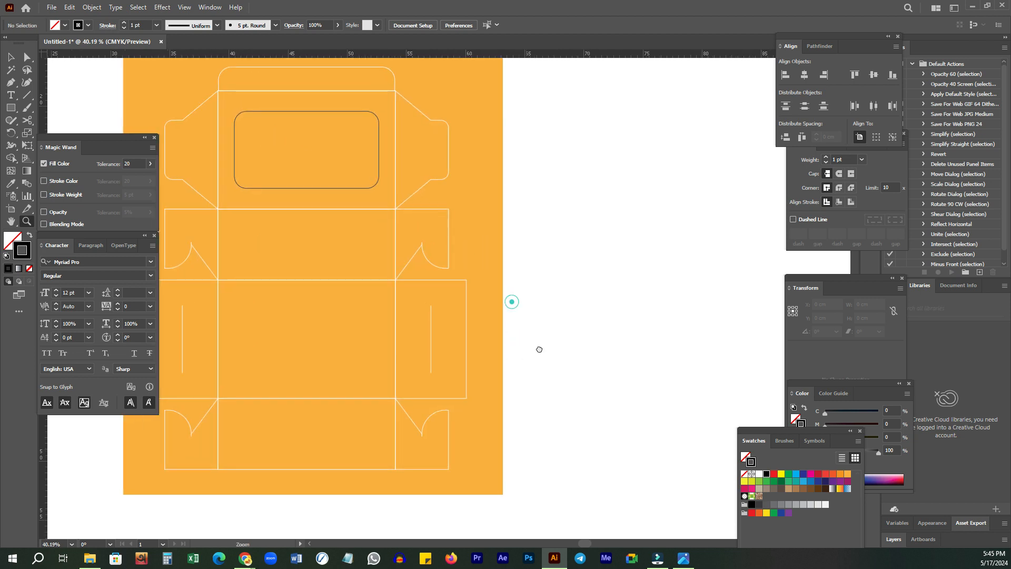
key(v)
click(498, 243)
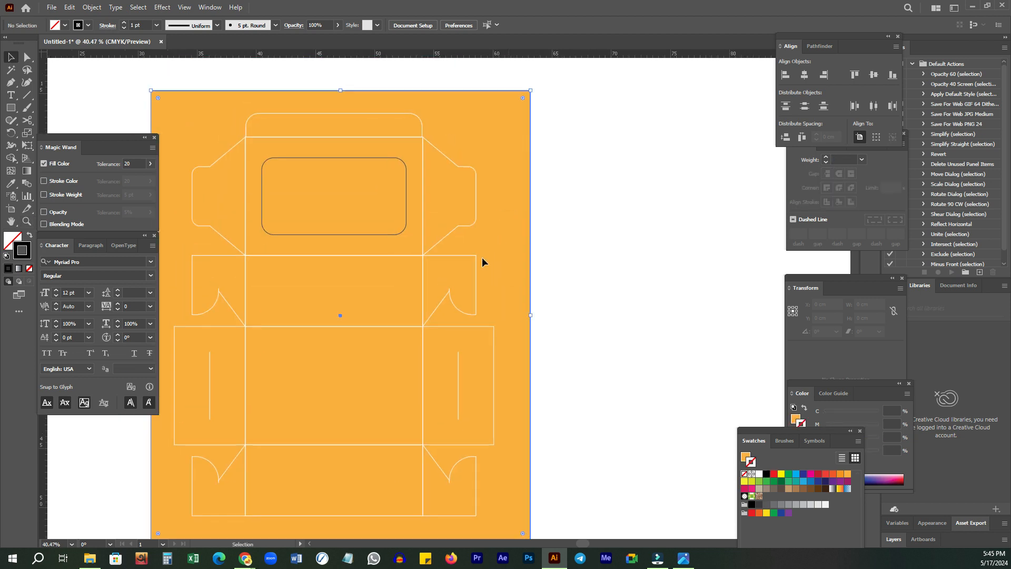
key(ctrl+shift+a)
drag(494, 363, 490, 341)
key(z)
drag(464, 271, 492, 319)
drag(552, 343, 499, 282)
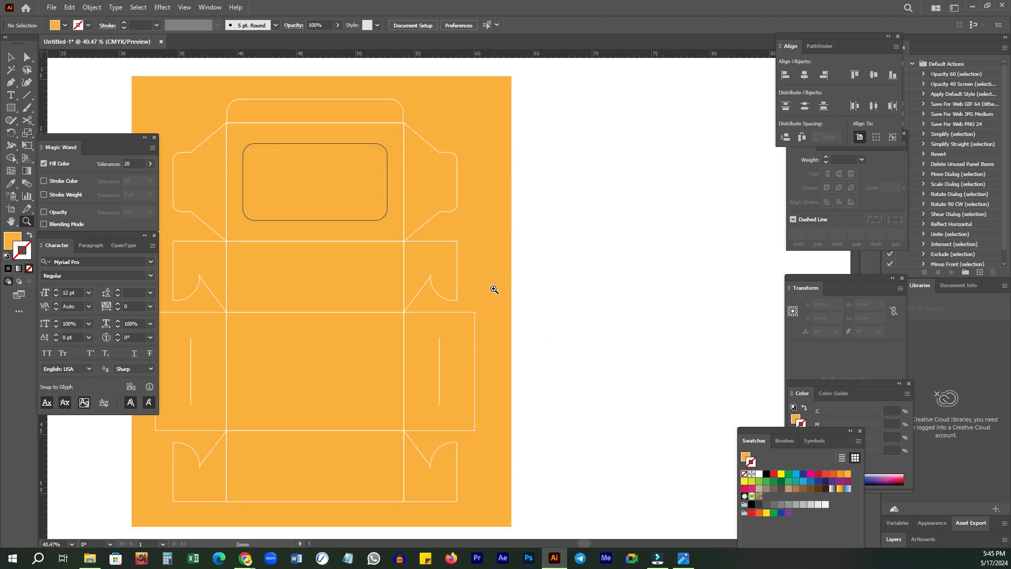
key(v)
key(m)
drag(379, 286, 472, 266)
key(z)
key(v)
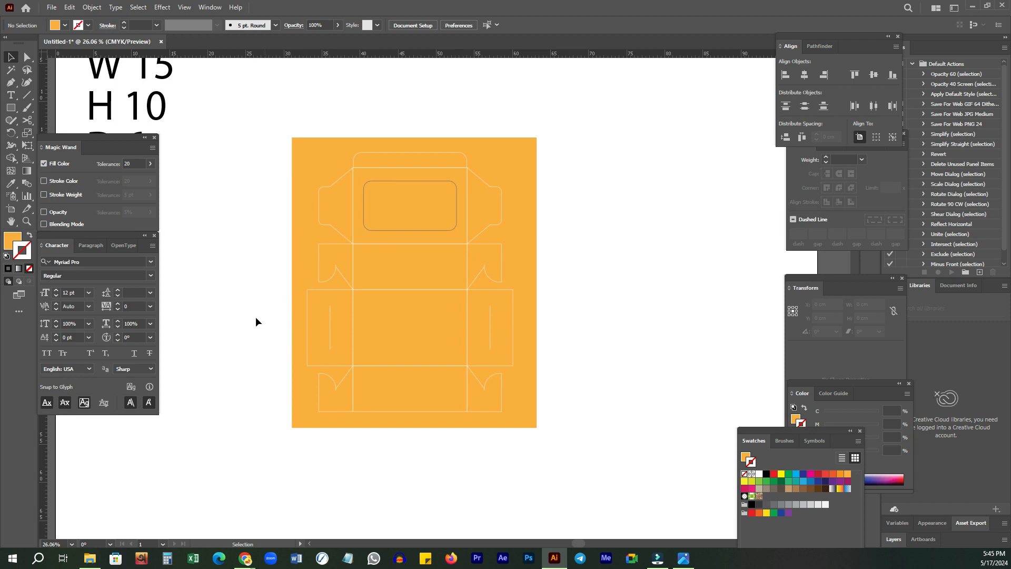
key(z)
click(508, 243)
drag(478, 294, 505, 291)
scroll(505, 291, down, 3)
drag(524, 352, 469, 332)
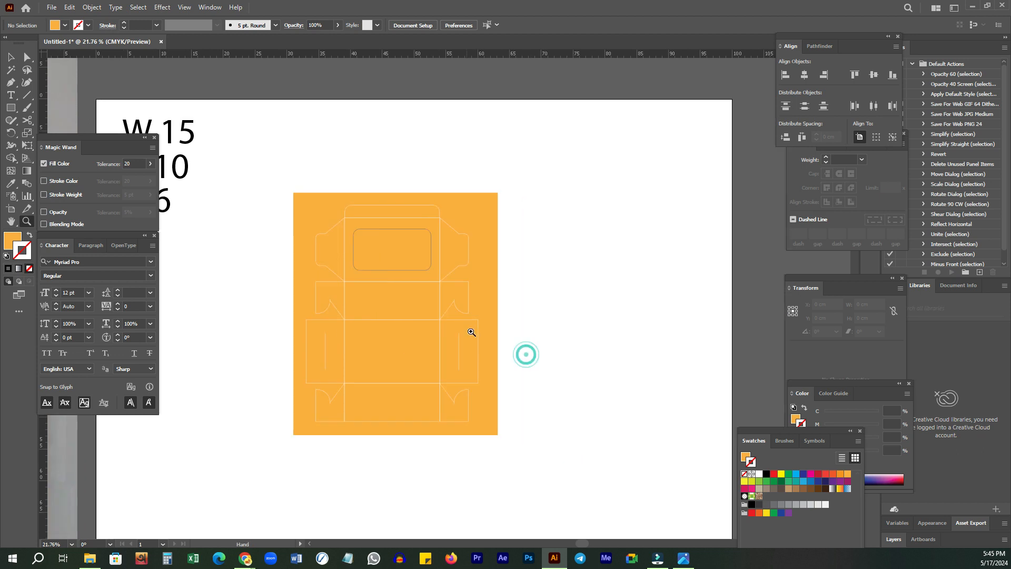
Step: Unlock the orange background rectangle behind the dieline
key(v)
key(ctrl+a)
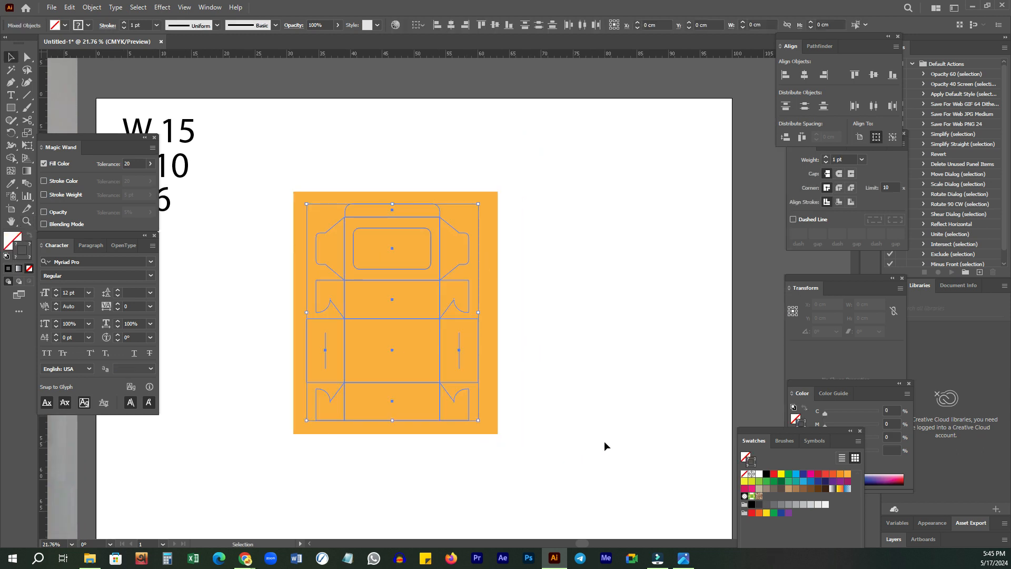
click(625, 449)
drag(541, 311, 465, 311)
key(z)
drag(576, 289, 483, 289)
drag(542, 277, 570, 234)
key(v)
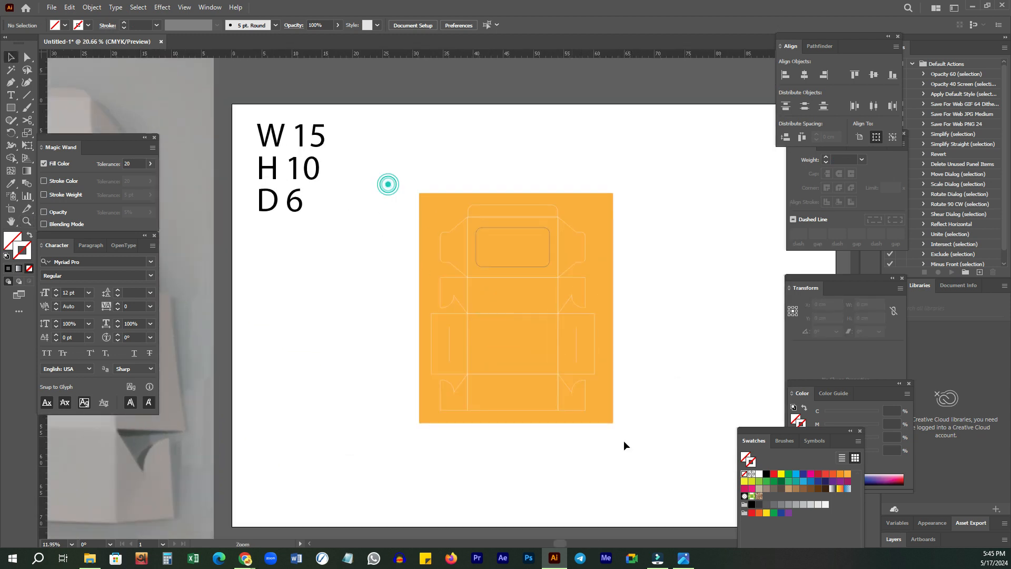
key(ctrl+a)
key(ctrl+alt+2)
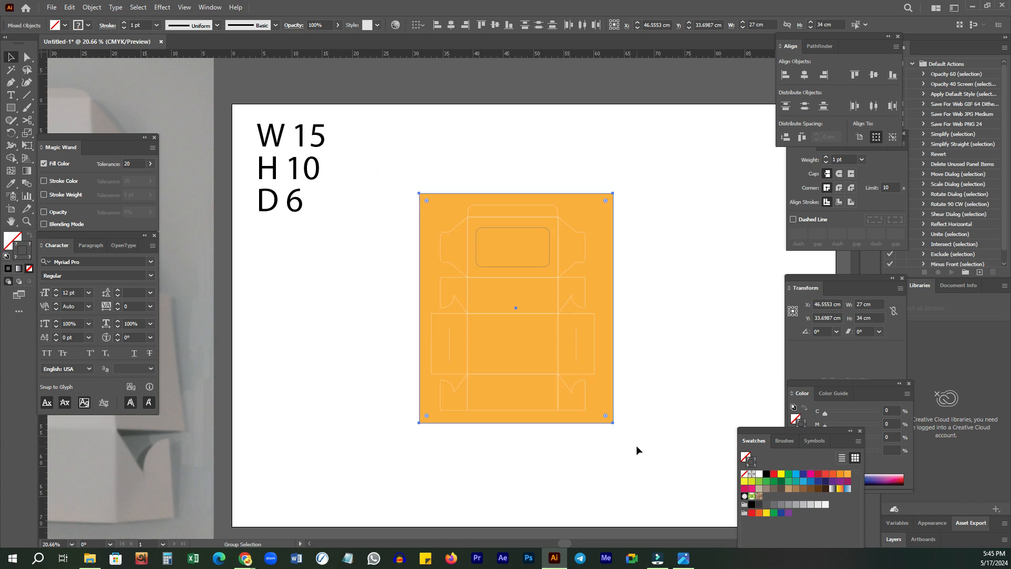
Step: Select the whole dieline together with its orange background and group them
click(634, 402)
key(z)
click(642, 277)
drag(355, 335, 565, 242)
click(654, 241)
scroll(594, 247, down, 2)
click(395, 123)
drag(414, 110, 654, 391)
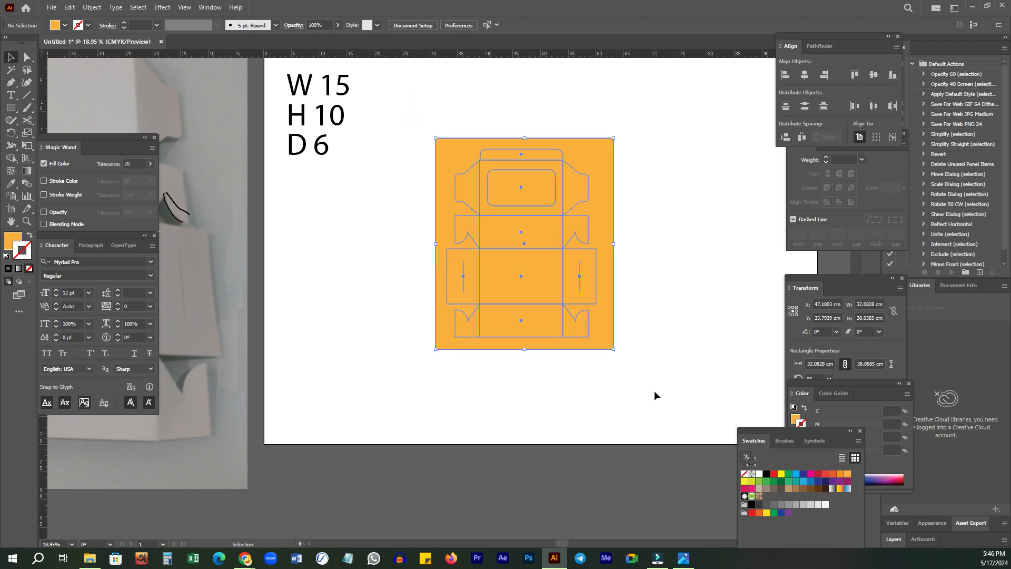
right_click(654, 391)
click(679, 299)
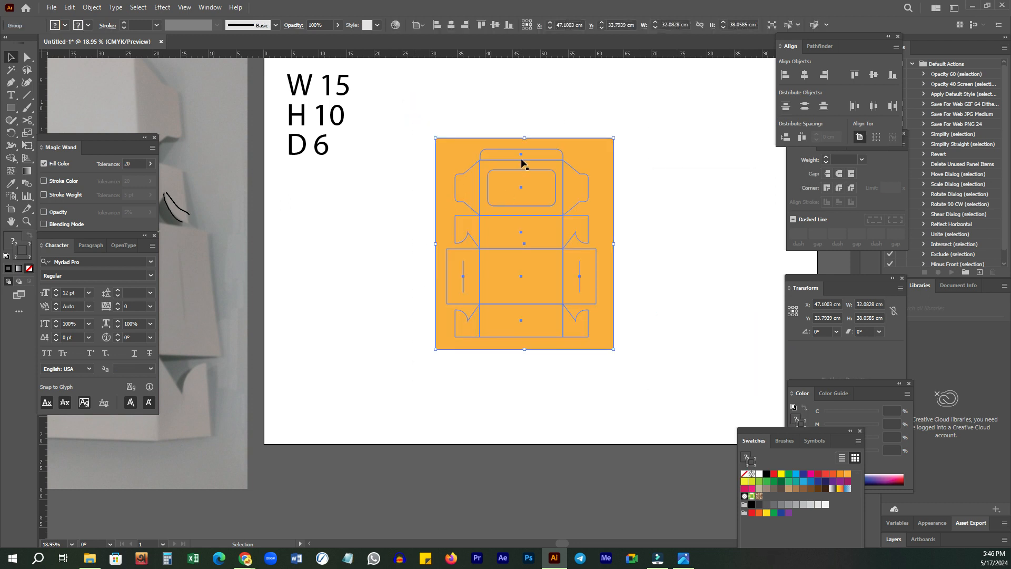
Step: Move the grouped dieline directly below the W 15, H 10, D 6 text on the artboard
drag(568, 147, 413, 179)
click(553, 210)
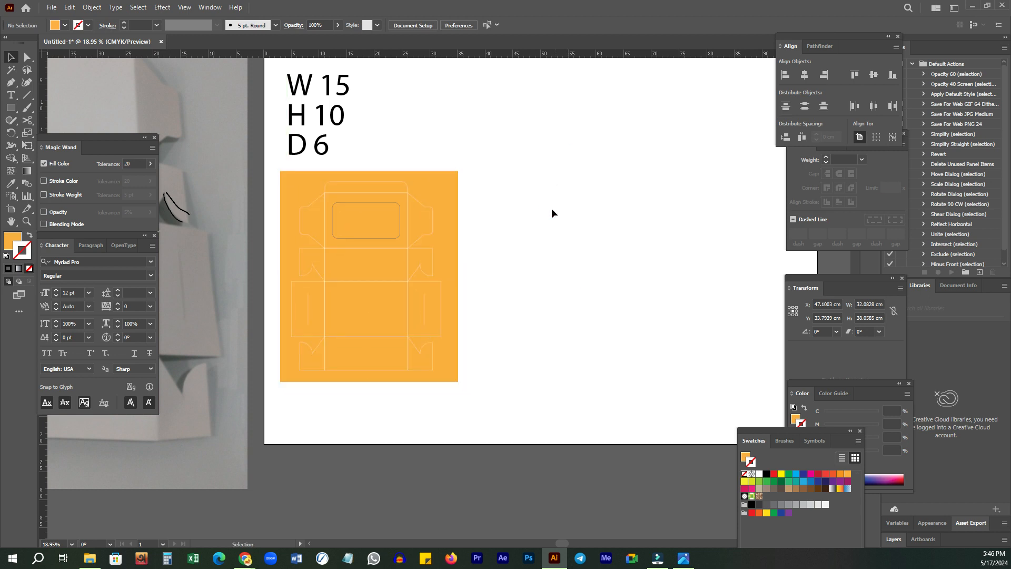
drag(551, 214, 527, 253)
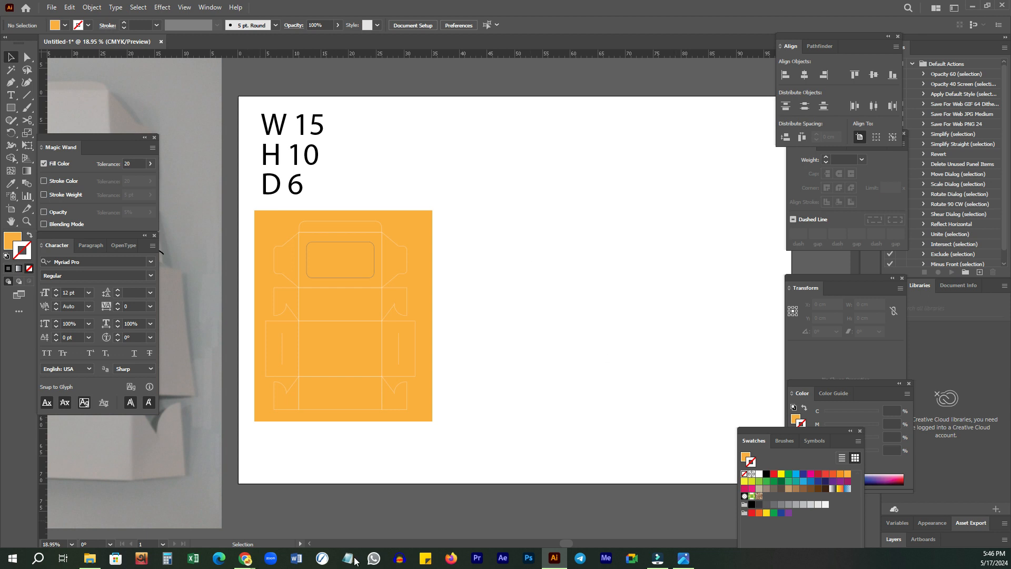
Step: Switch to the Google Meet call in Chrome to check the participants, and return to Illustrator
mouse_move(245, 557)
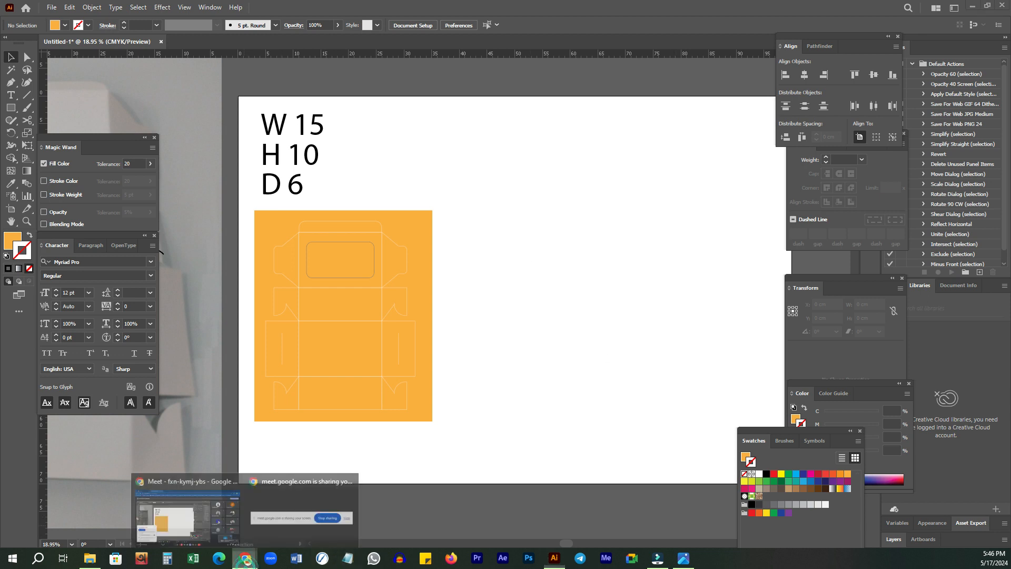
click(177, 533)
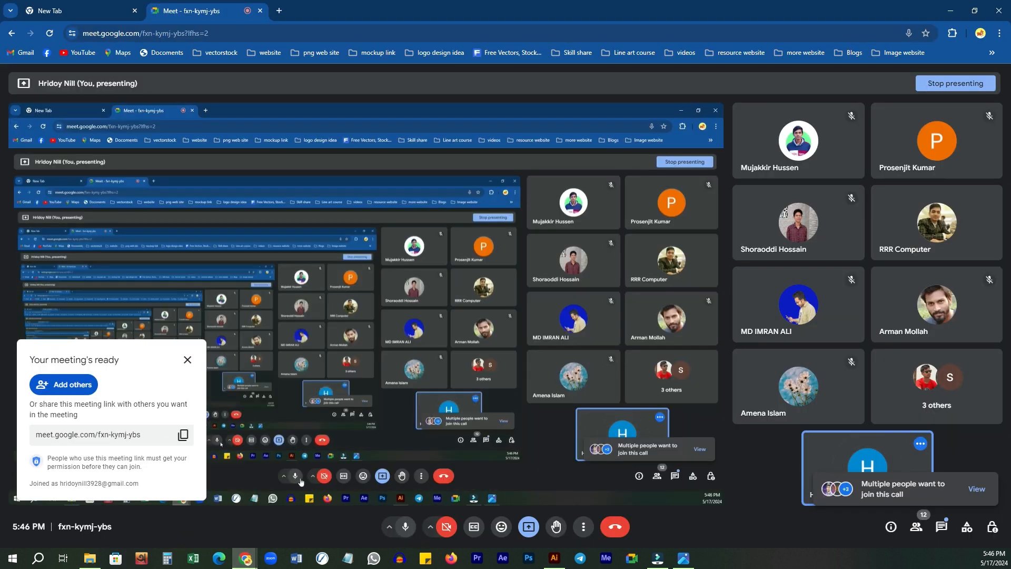
mouse_move(246, 559)
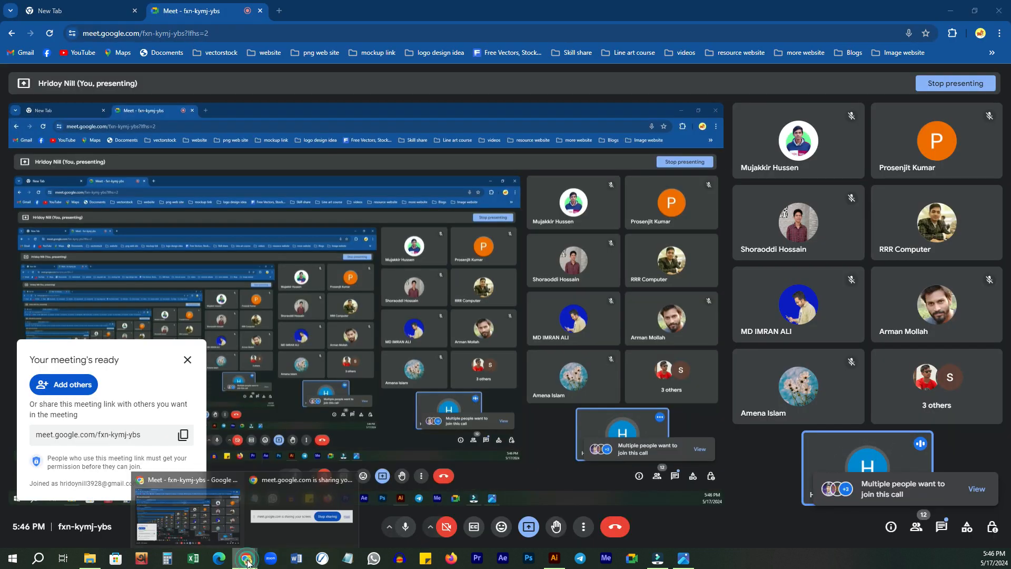
click(554, 558)
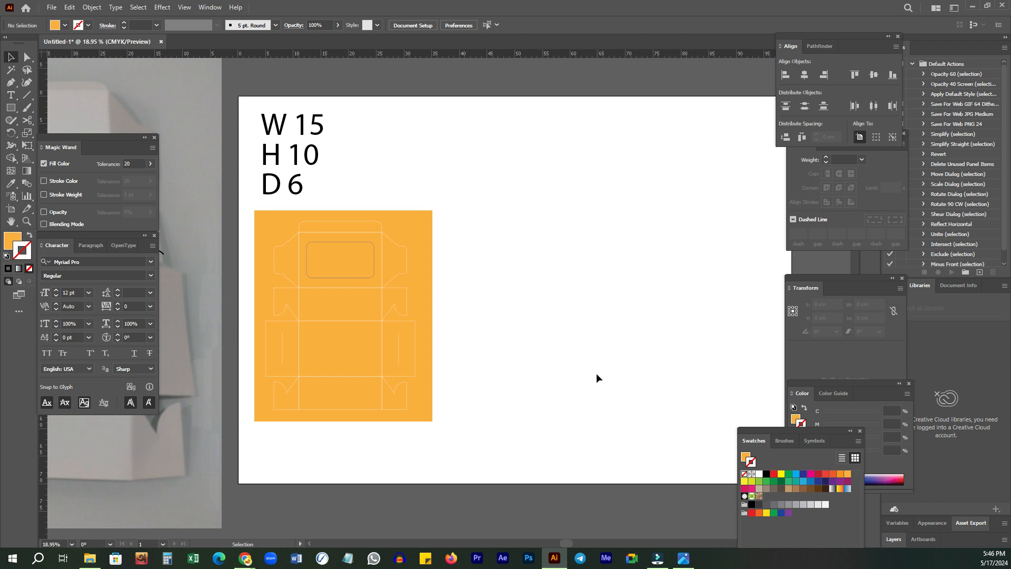
Step: Switch to File Explorer and preview the red box photo IMG_20240330_222836 in the Live Class 4 Image folder
drag(571, 219, 526, 220)
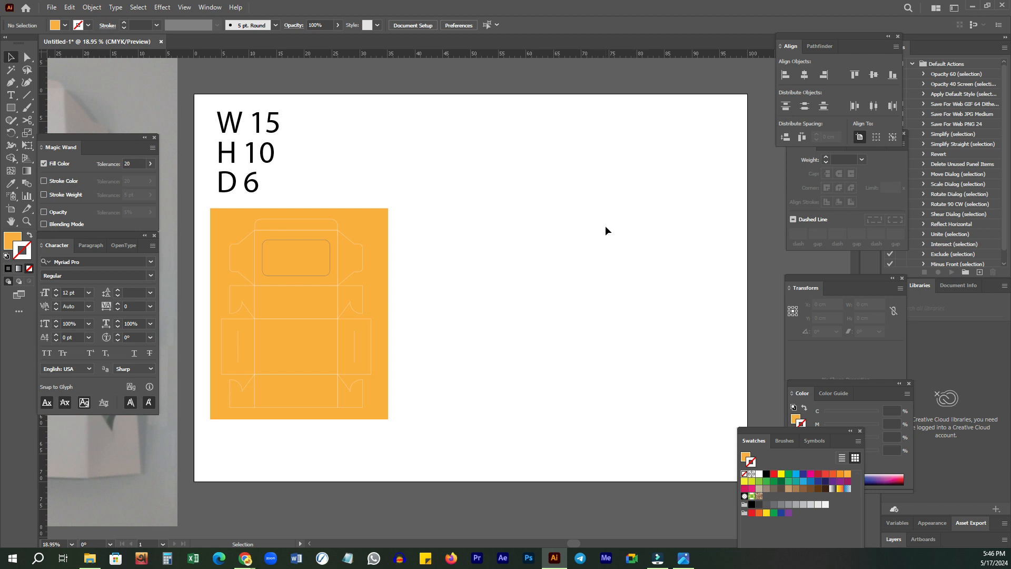
scroll(592, 277, down, 1)
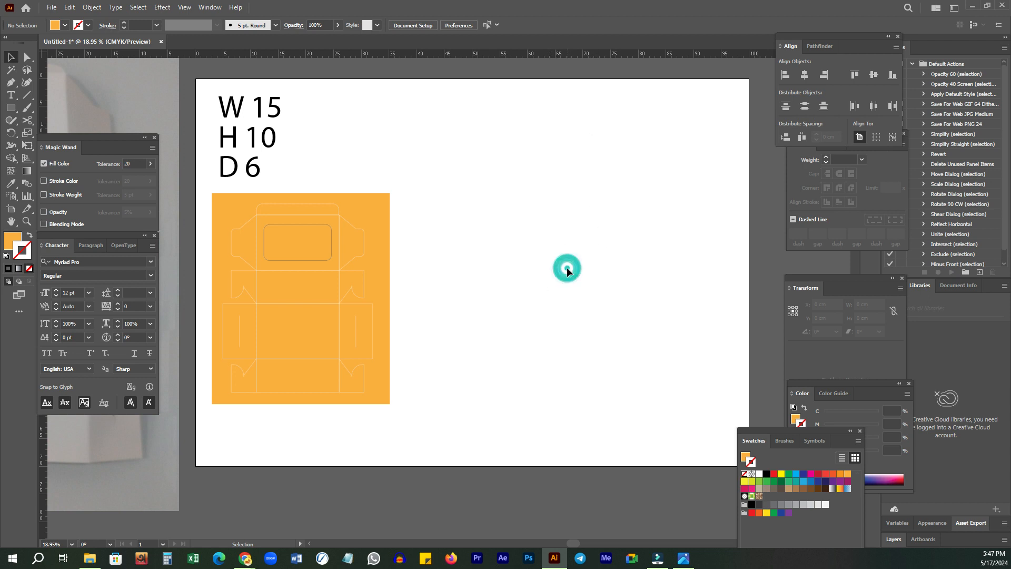
click(90, 559)
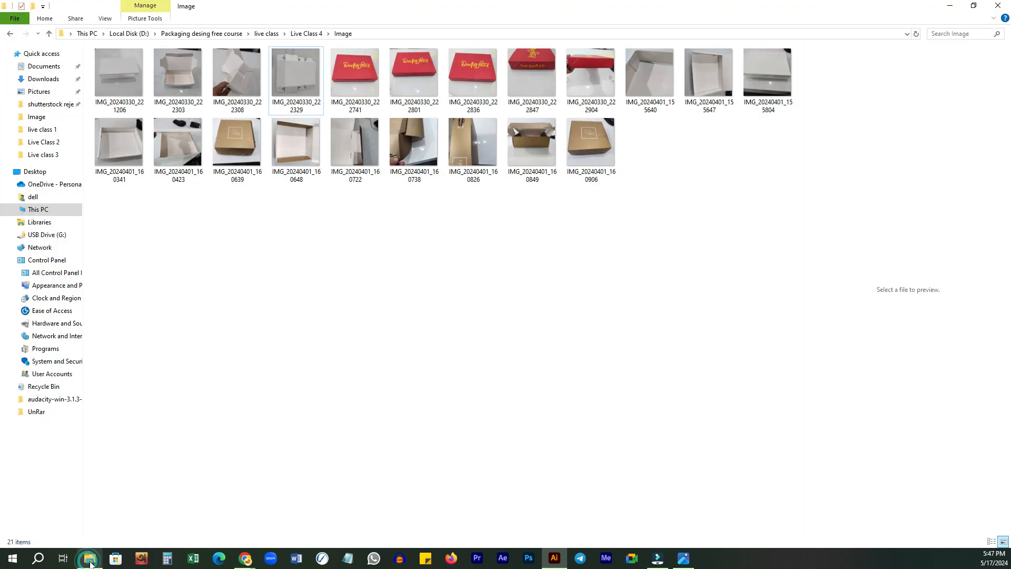
click(461, 95)
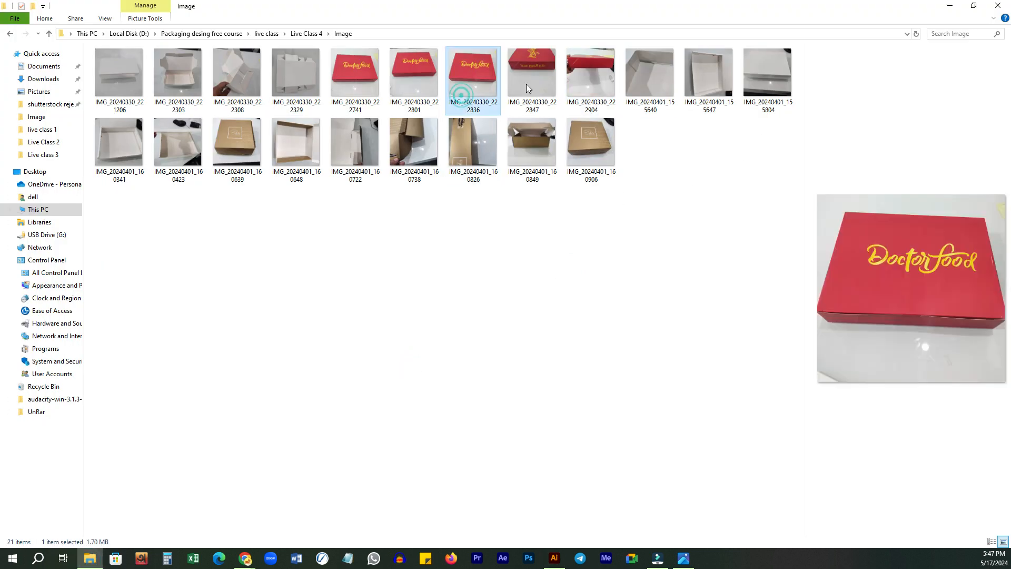
Step: Preview the interior and partly open views of the brown box among the folder's photos
click(656, 253)
click(475, 239)
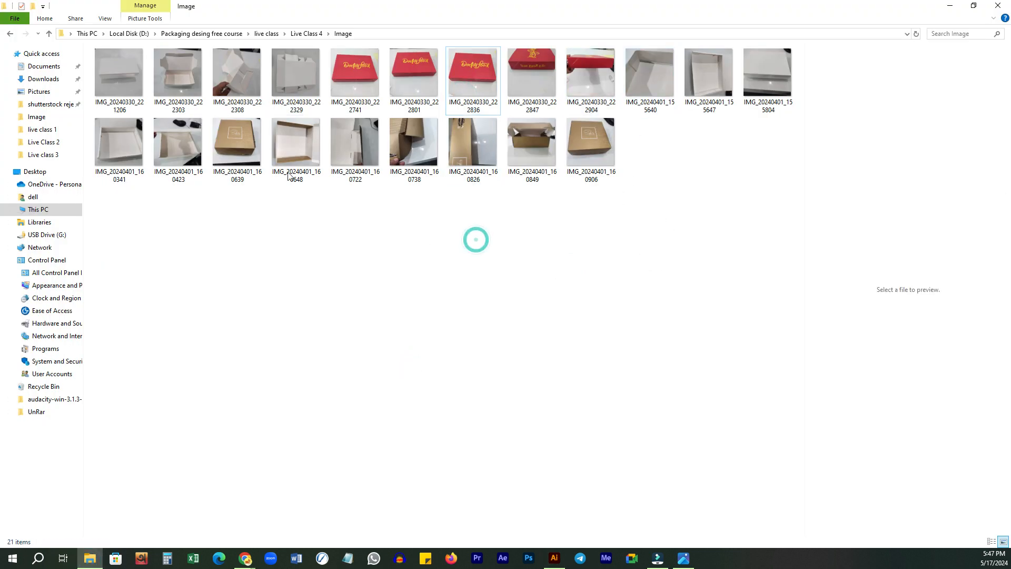
click(289, 175)
click(470, 147)
click(554, 144)
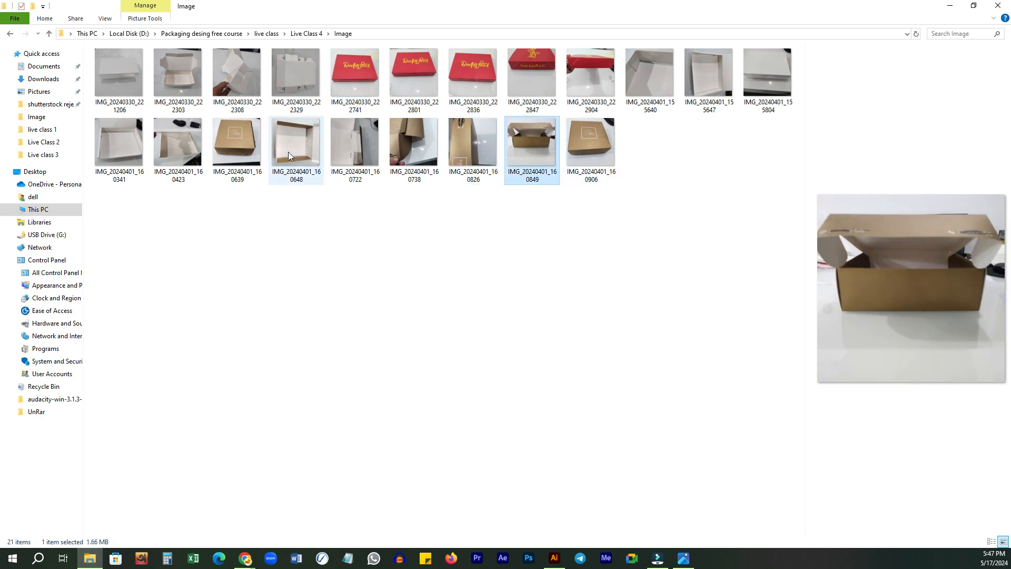
Step: Open the closed Salvis patisserie box photo IMG_20240401_160639 and maximize its viewer window
click(248, 138)
double_click(248, 137)
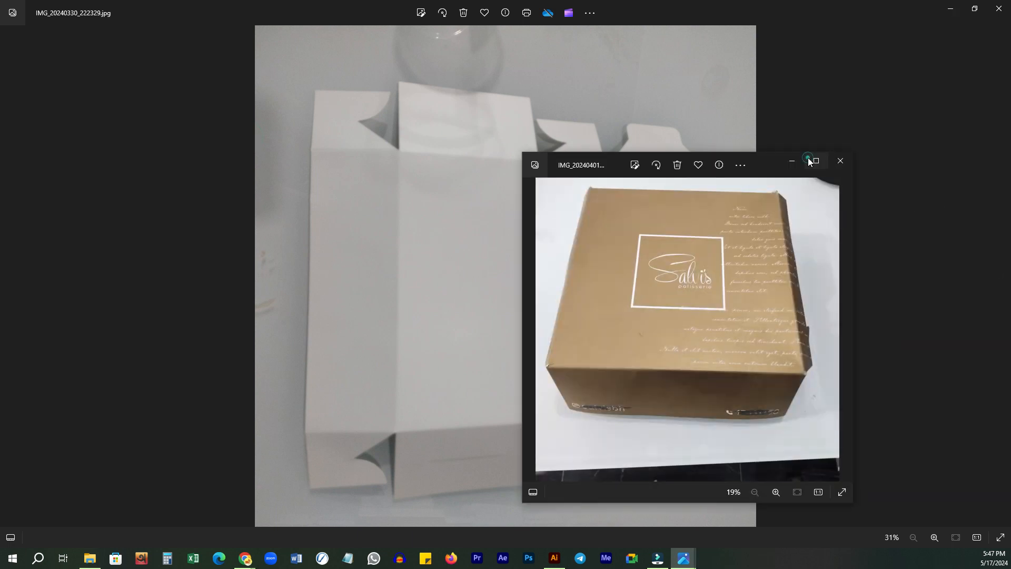
click(817, 161)
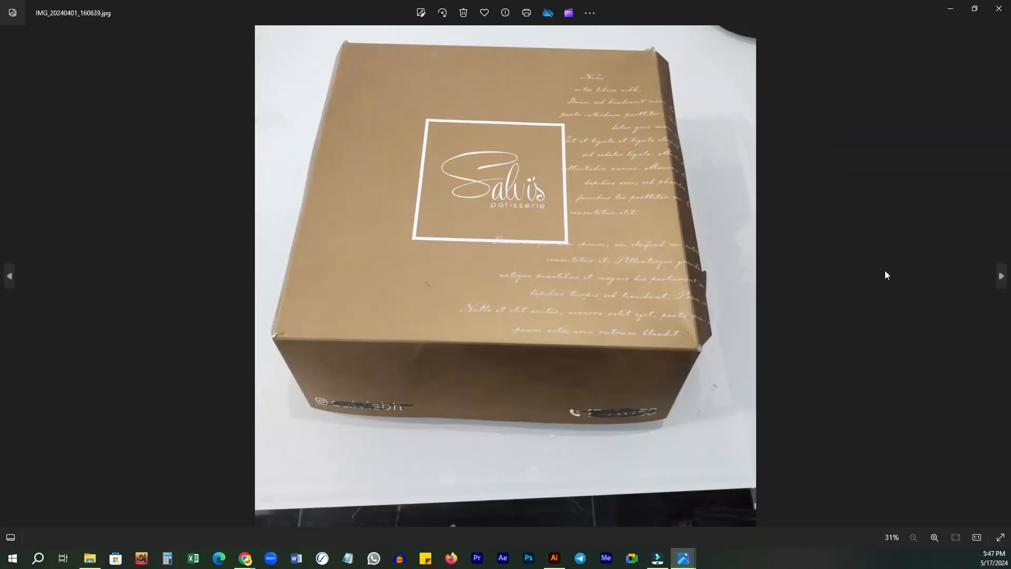
Step: Mark the box's upper corner and lower wall edge in red on a temporary capture of IMG_20240401_160648, and discard it
click(1002, 285)
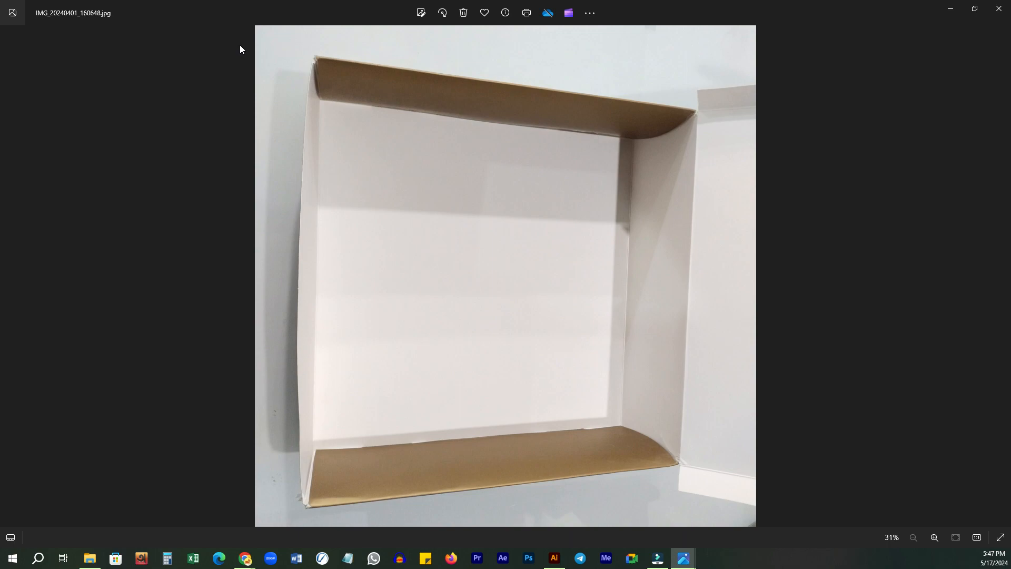
key(Print)
drag(230, 25, 771, 510)
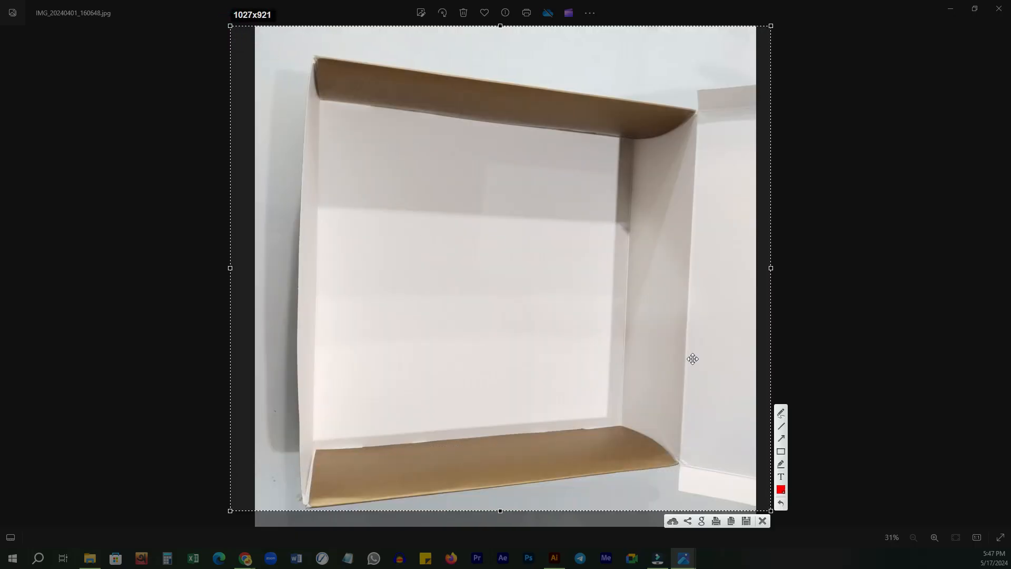
click(781, 413)
drag(301, 70, 327, 66)
mouse_move(304, 63)
mouse_down()
mouse_move(328, 59)
mouse_move(353, 83)
mouse_up()
click(576, 500)
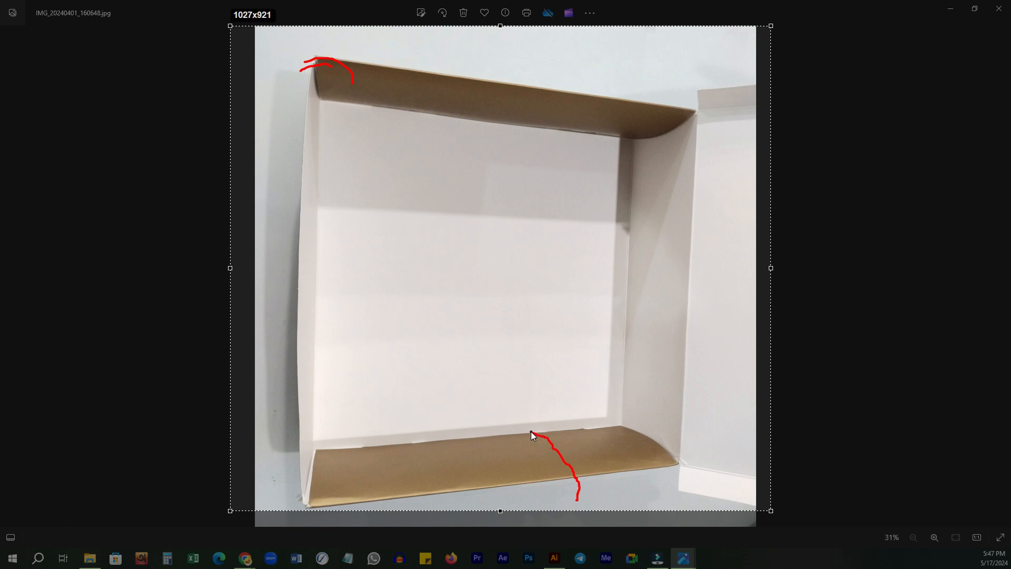
mouse_move(535, 426)
mouse_down()
mouse_move(558, 418)
mouse_move(576, 438)
mouse_move(532, 437)
mouse_up()
mouse_move(378, 431)
mouse_down()
mouse_move(402, 479)
mouse_move(357, 463)
mouse_up()
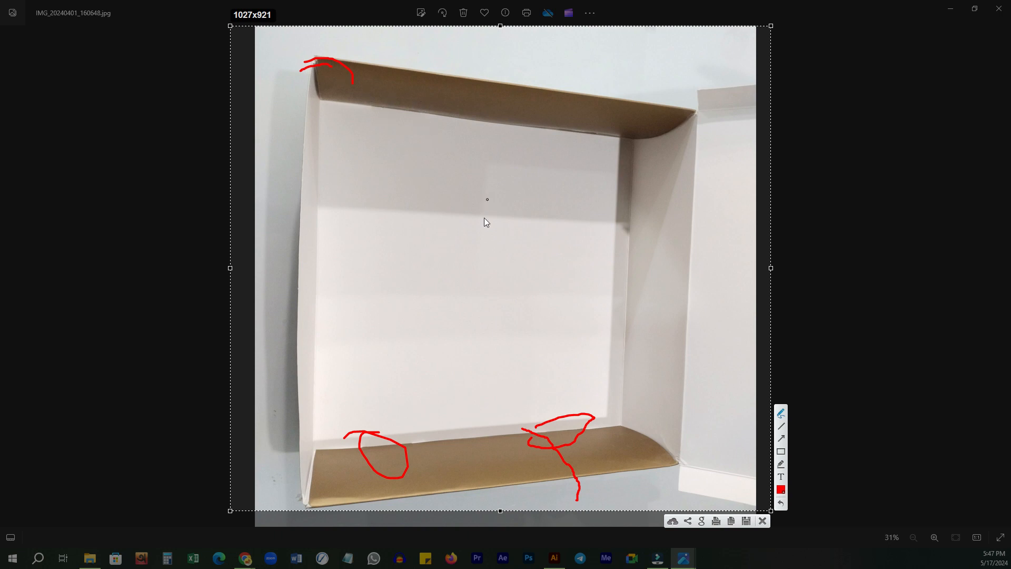
click(762, 520)
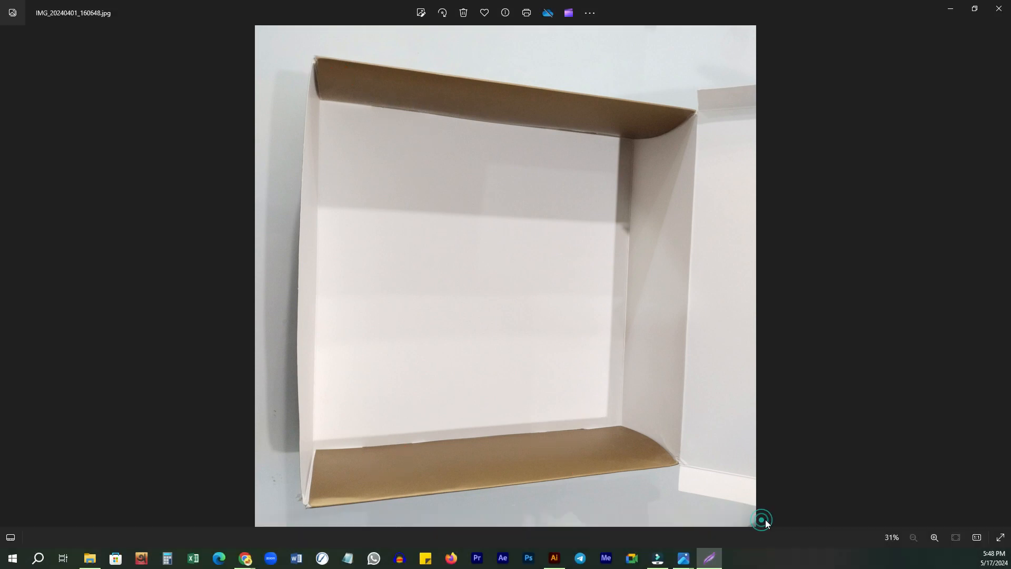
Step: Circle and link the base slots and matching tabs in red on a capture of IMG_20240401_160722, discard it and move on to IMG_20240401_160738
click(995, 282)
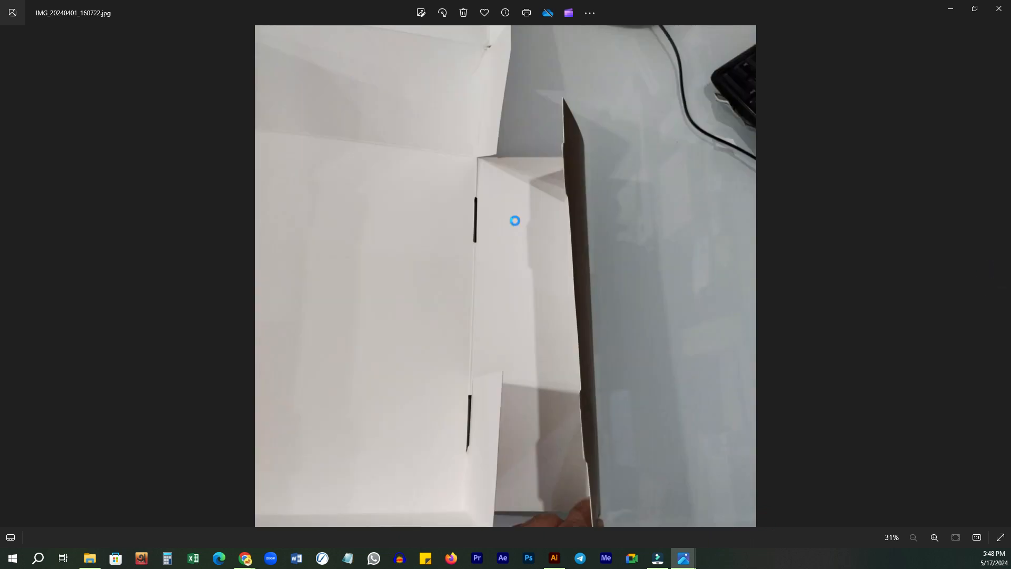
key(Print)
mouse_move(248, 109)
mouse_down()
mouse_move(438, 323)
mouse_move(771, 553)
mouse_up()
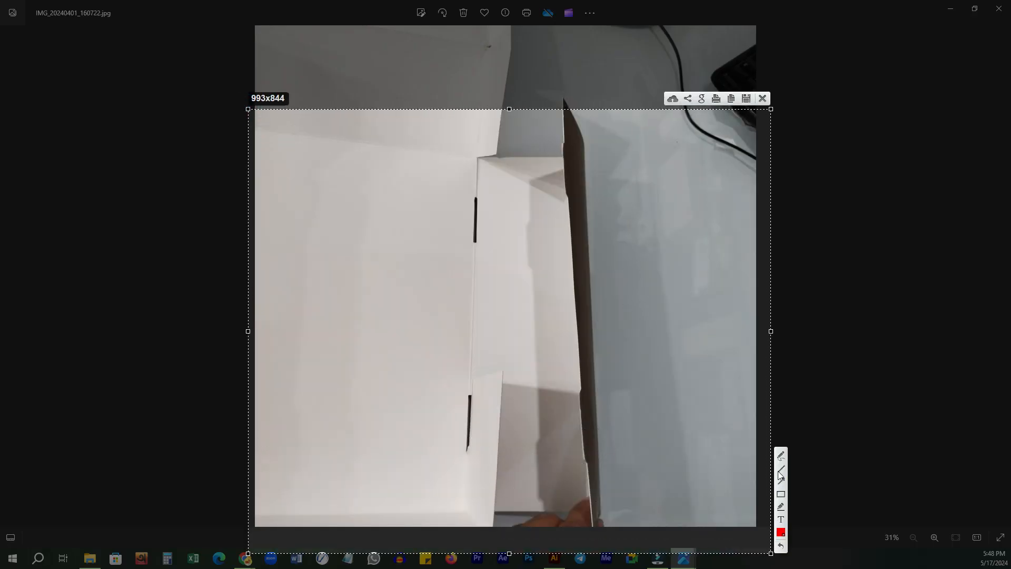
mouse_move(577, 136)
mouse_down()
mouse_move(560, 226)
mouse_move(602, 212)
mouse_up()
drag(464, 186, 476, 186)
mouse_move(576, 166)
mouse_down()
mouse_move(476, 202)
mouse_move(462, 234)
mouse_up()
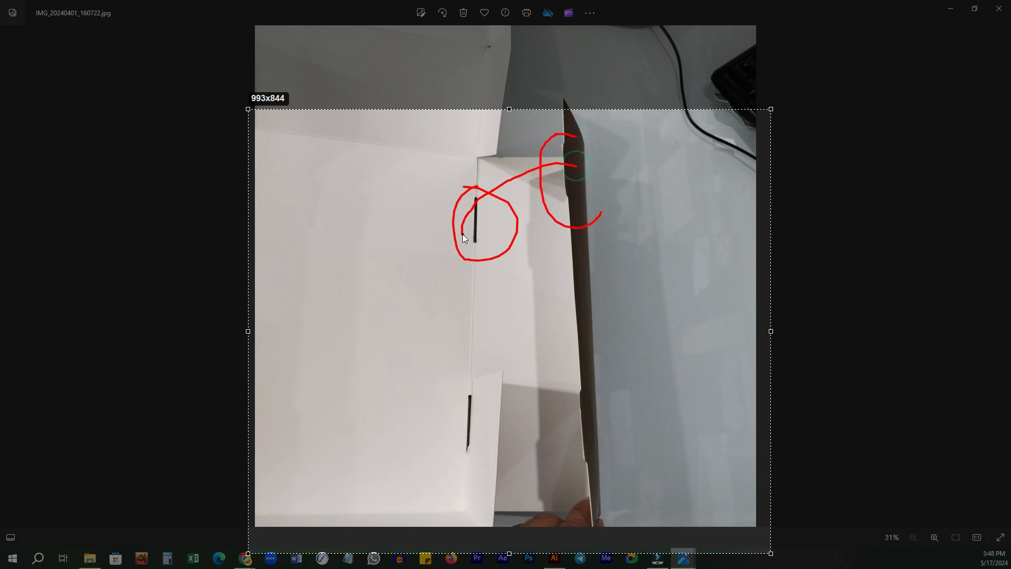
mouse_move(427, 355)
mouse_down()
mouse_move(469, 482)
mouse_move(505, 390)
mouse_up()
mouse_move(606, 374)
mouse_down()
mouse_move(551, 413)
mouse_move(574, 392)
mouse_move(473, 425)
mouse_up()
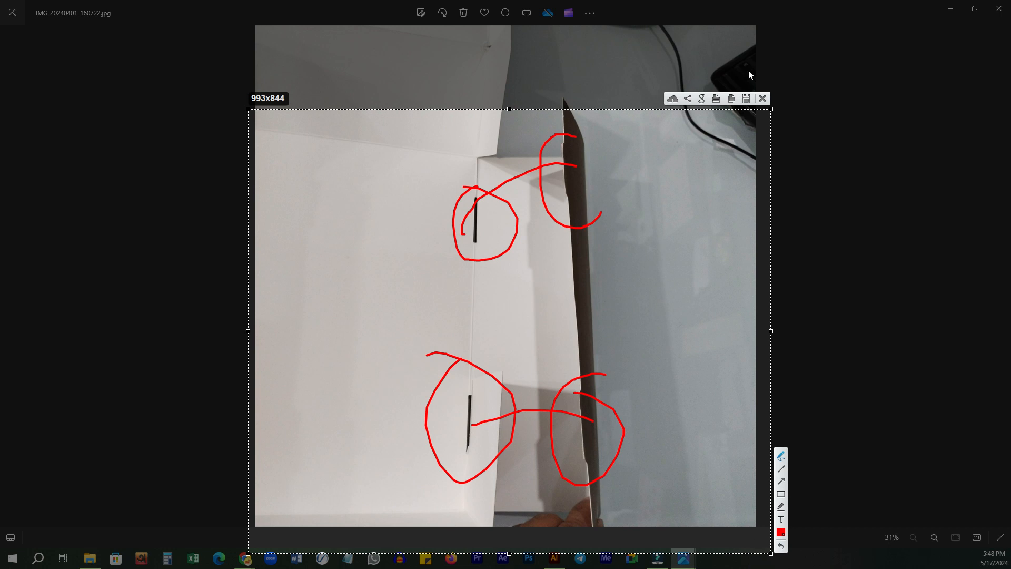
click(763, 99)
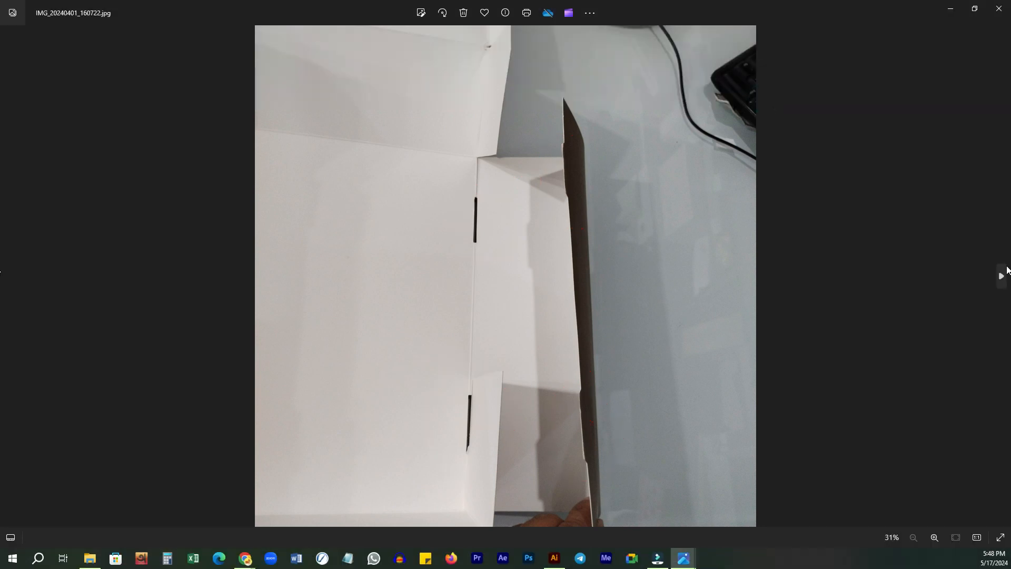
click(1004, 271)
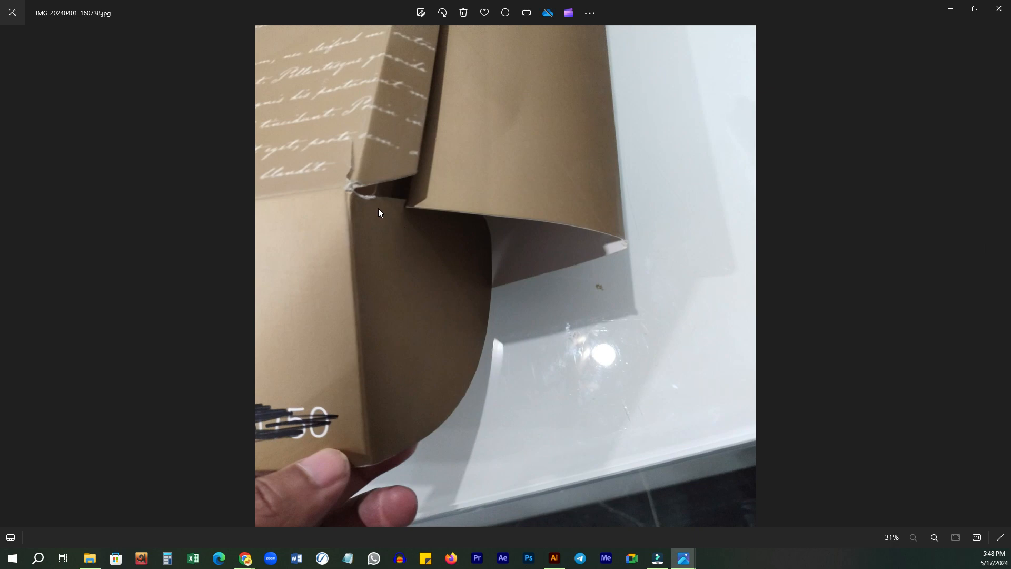
key(Print)
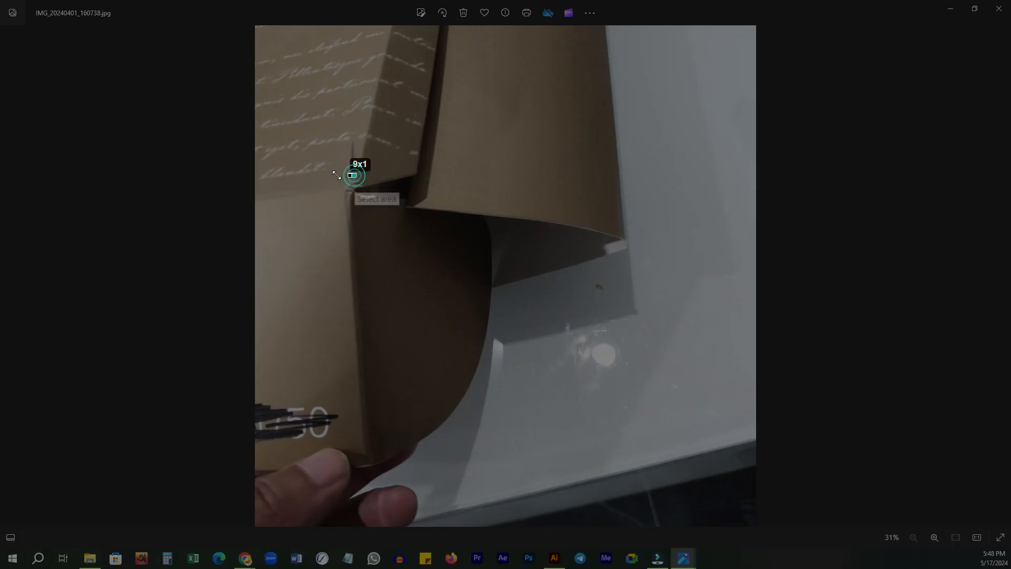
drag(354, 176, 315, 185)
click(346, 195)
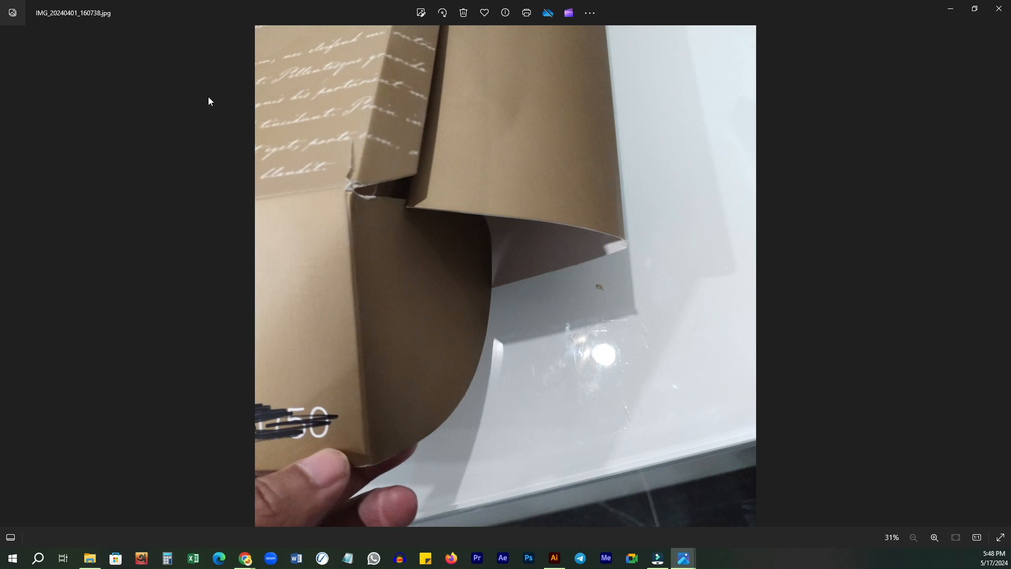
Step: Outline the curved side flap and its fold in red on a temporary capture of IMG_20240401_160738, and discard it
key(Print)
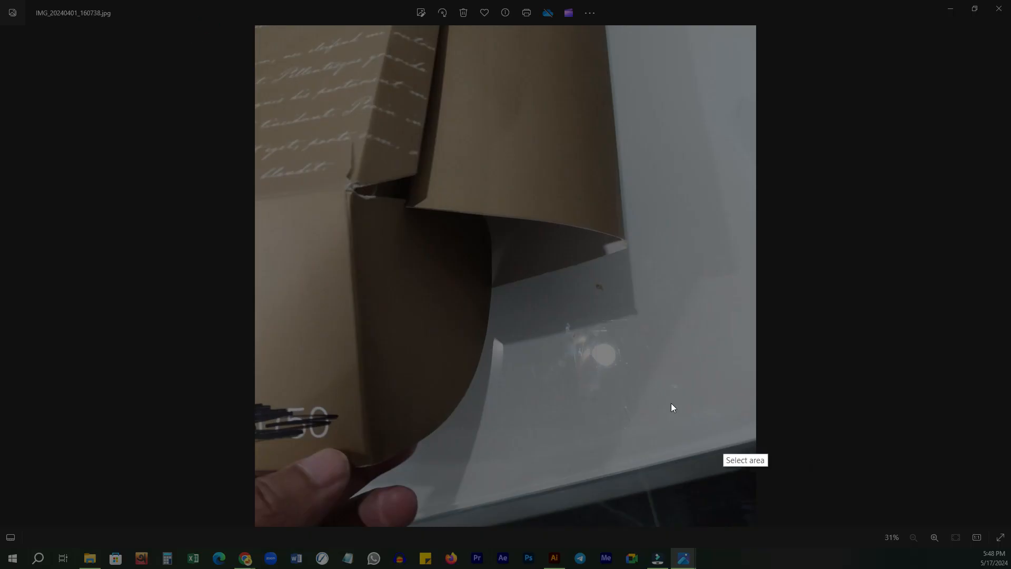
drag(212, 39, 818, 501)
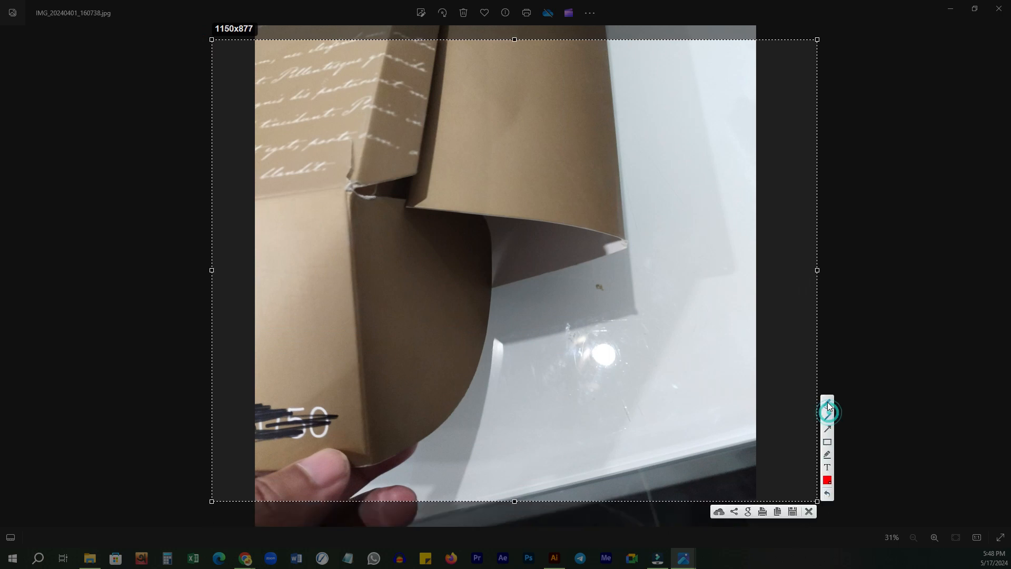
mouse_move(350, 193)
mouse_down()
mouse_move(501, 269)
mouse_move(441, 452)
mouse_up()
click(827, 404)
mouse_move(346, 180)
mouse_down()
mouse_move(329, 359)
mouse_move(422, 472)
mouse_move(574, 291)
mouse_move(481, 168)
mouse_move(363, 185)
mouse_move(283, 303)
mouse_move(285, 330)
mouse_up()
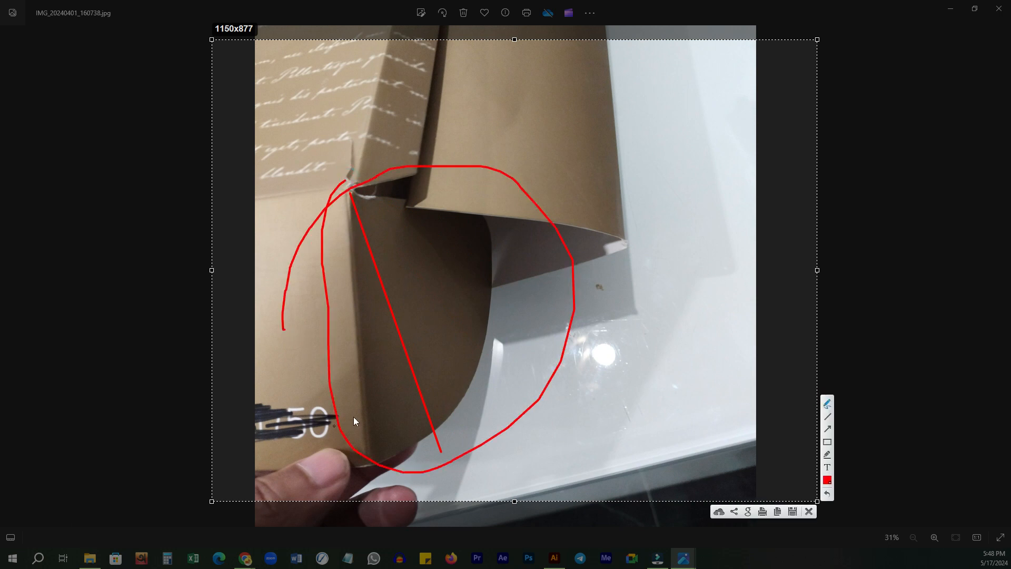
mouse_move(367, 454)
mouse_down()
mouse_move(384, 447)
mouse_move(426, 394)
mouse_up()
mouse_move(367, 202)
mouse_down()
mouse_move(358, 222)
mouse_move(442, 312)
mouse_move(542, 245)
mouse_move(436, 245)
mouse_move(358, 211)
mouse_move(359, 361)
mouse_move(477, 320)
mouse_move(492, 257)
mouse_move(379, 258)
mouse_move(354, 202)
mouse_move(346, 301)
mouse_move(455, 346)
mouse_move(504, 281)
mouse_up()
mouse_move(353, 209)
mouse_down()
mouse_move(380, 338)
mouse_move(470, 291)
mouse_up()
click(345, 449)
click(811, 515)
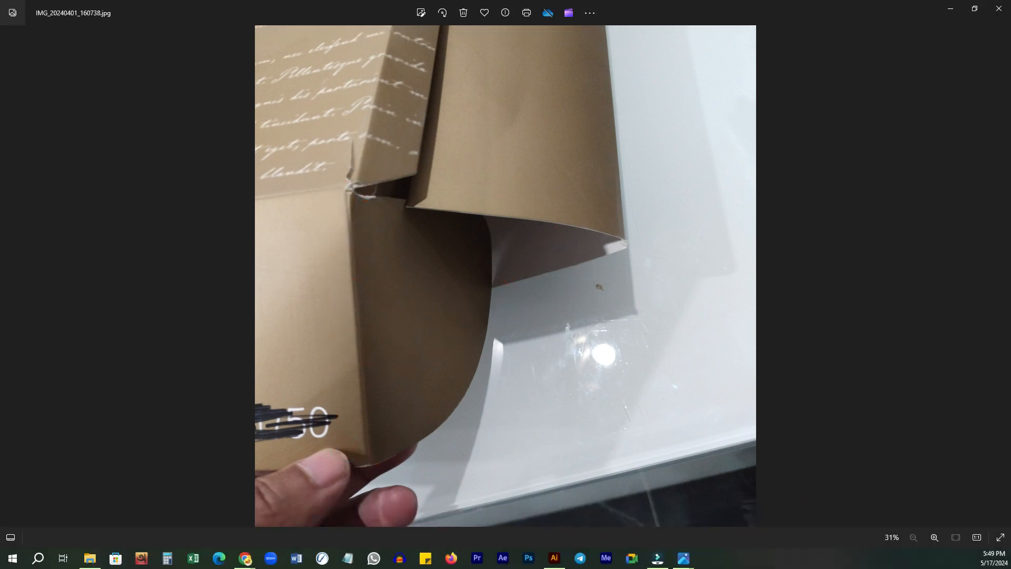
Step: Mark the rounded lid flap, inner lid edges and front wall corner in red on a capture of IMG_20240401_160849, and discard it
click(1001, 279)
click(1001, 279)
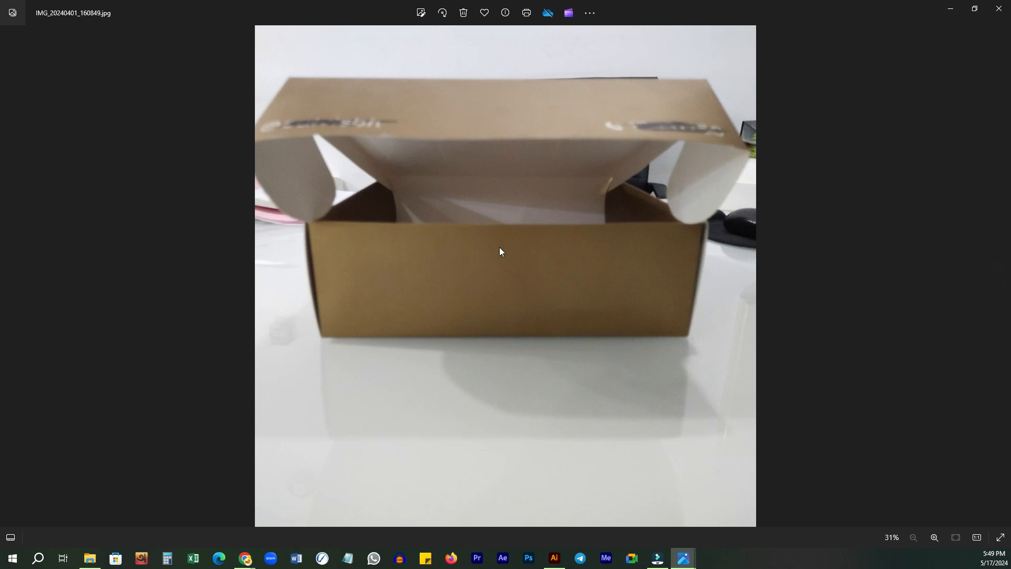
key(Print)
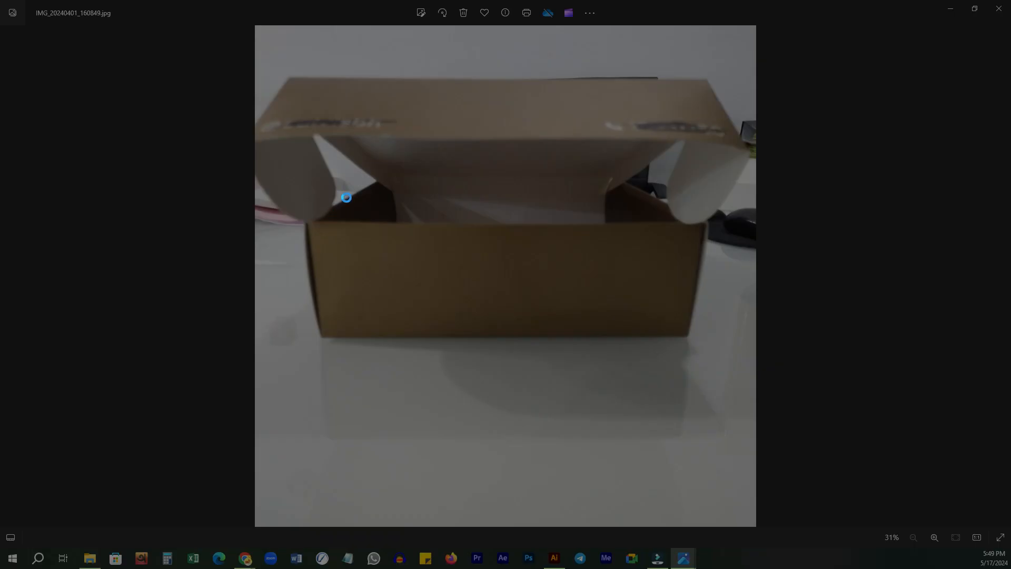
drag(177, 29, 823, 394)
click(814, 289)
click(720, 158)
mouse_move(710, 161)
mouse_down()
mouse_move(640, 165)
mouse_move(614, 183)
mouse_up()
drag(414, 193, 339, 141)
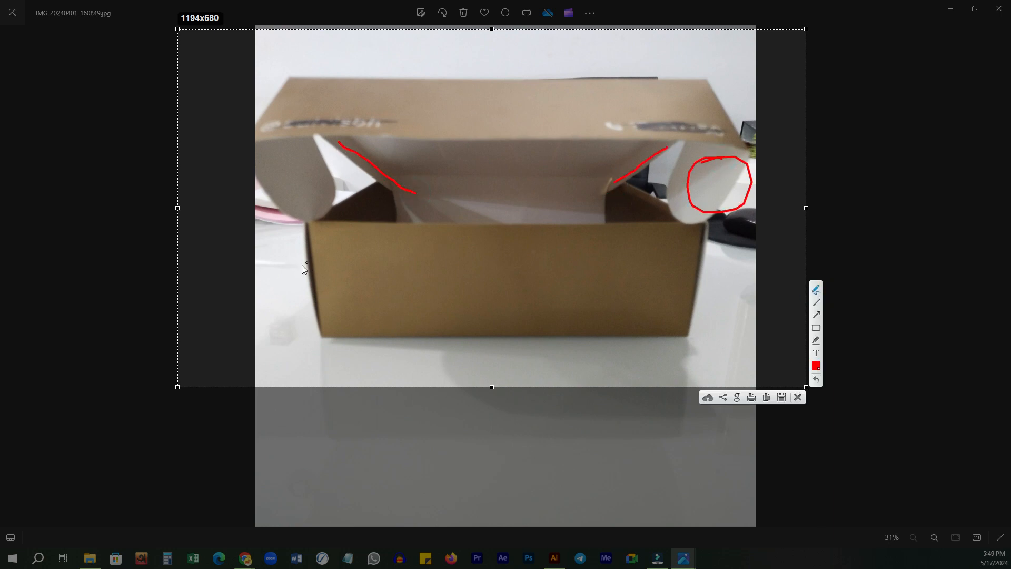
drag(320, 343, 299, 266)
mouse_move(301, 230)
mouse_down()
mouse_move(321, 337)
mouse_move(310, 206)
mouse_move(355, 199)
mouse_move(378, 221)
mouse_up()
click(798, 398)
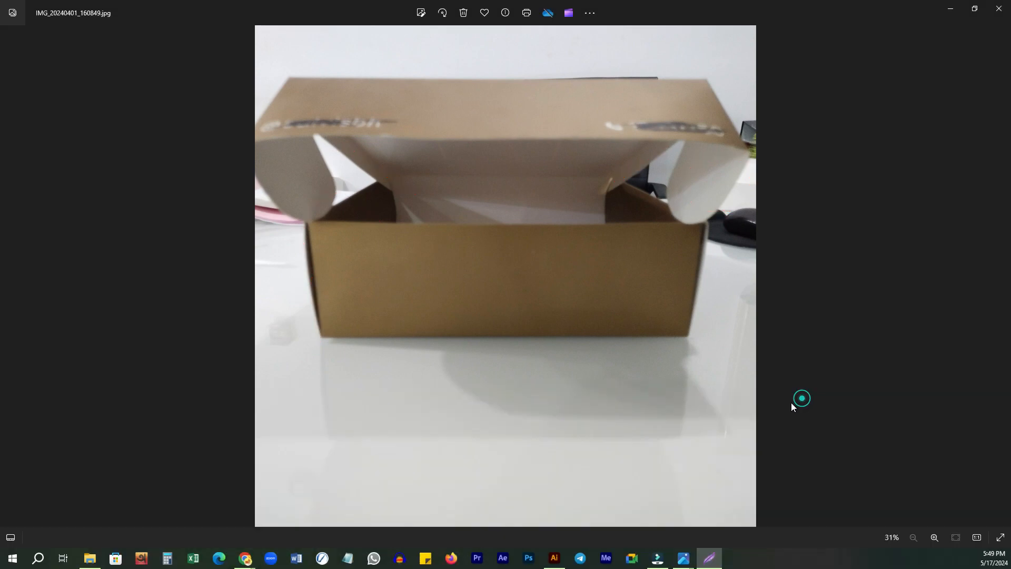
Step: View the closed box photo IMG_20240401_160906, close the viewer and preview the slot photo IMG_20240401_160722 in the folder
click(1001, 277)
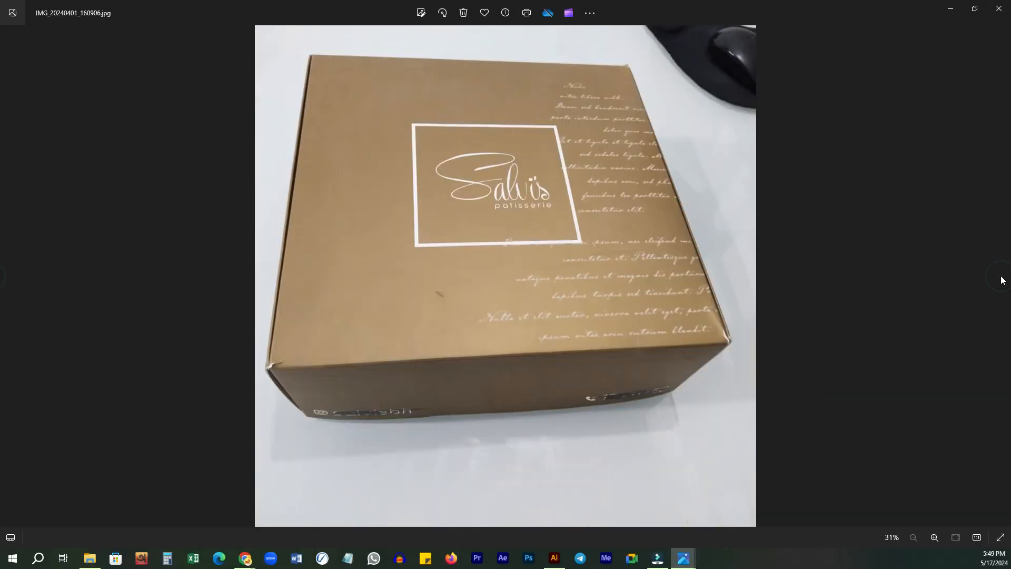
key(Right)
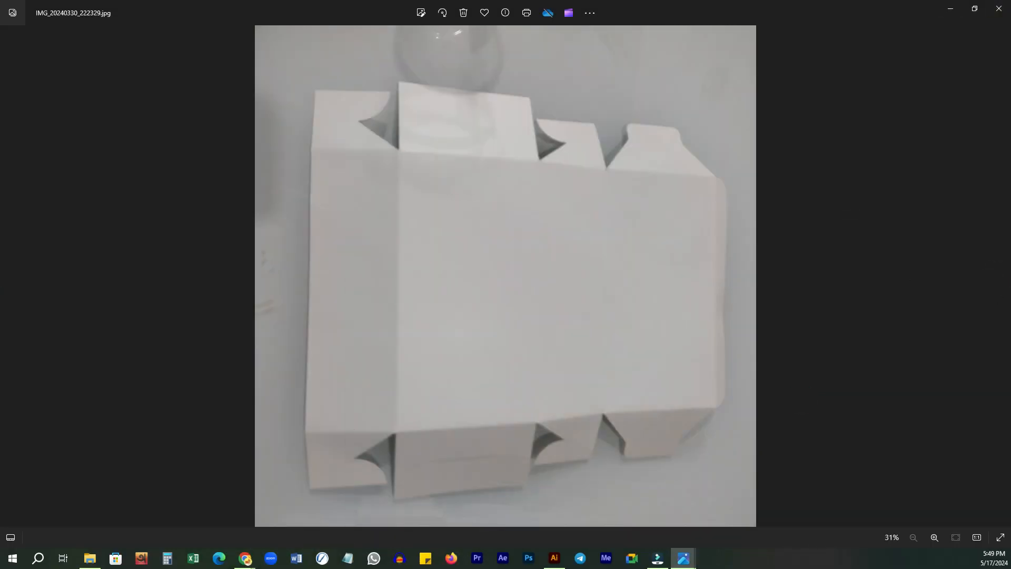
click(999, 8)
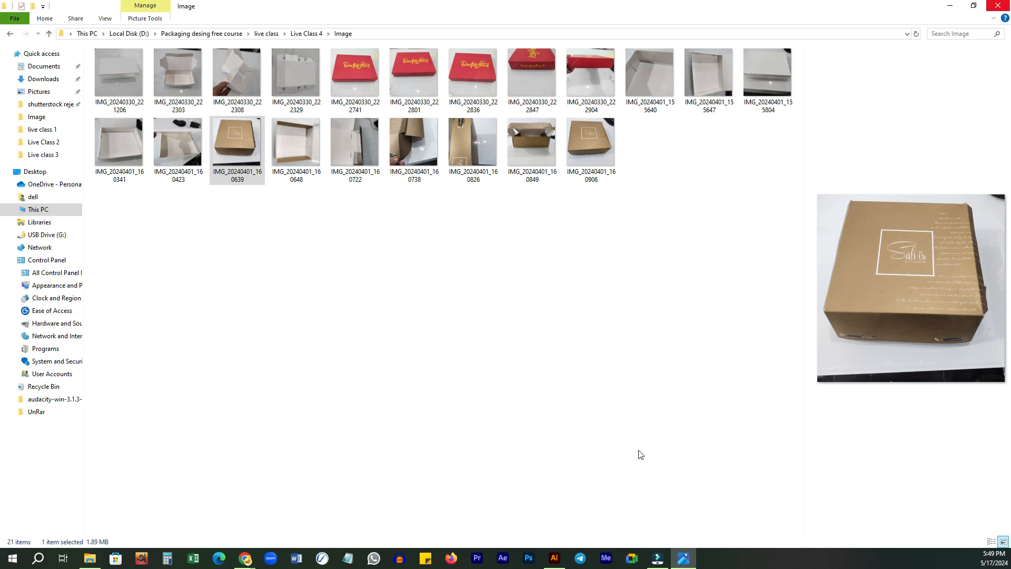
click(347, 169)
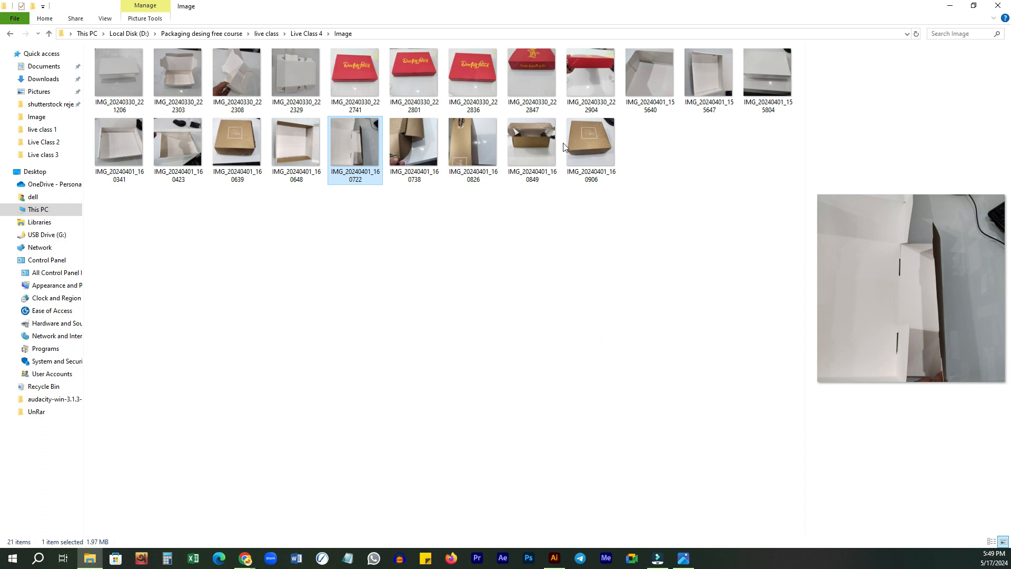
Step: Switch to Illustrator and move the orange box dieline off the artboard to the empty space above it
click(554, 558)
key(z)
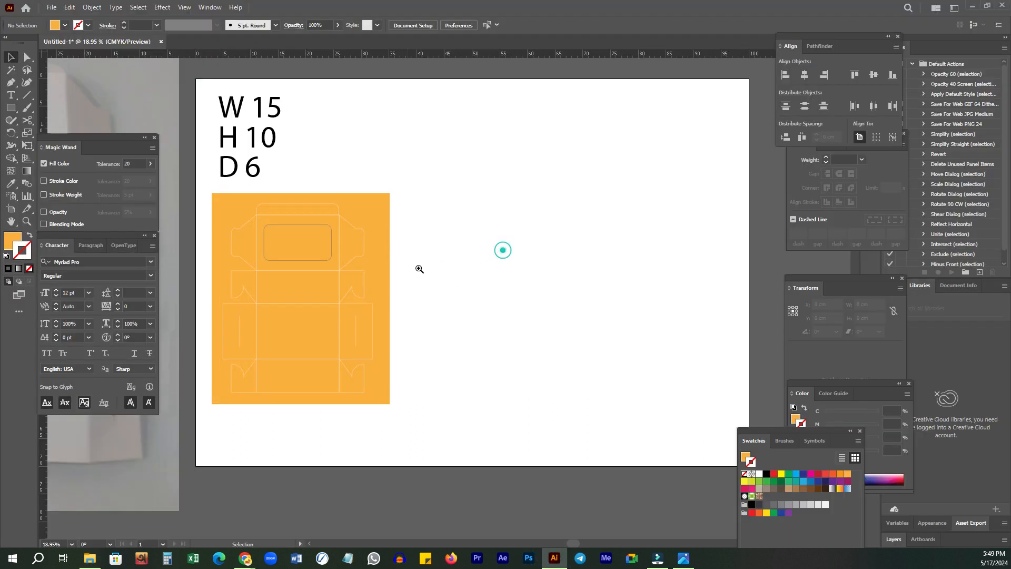
alt+click(502, 255)
key(v)
drag(472, 246, 382, 395)
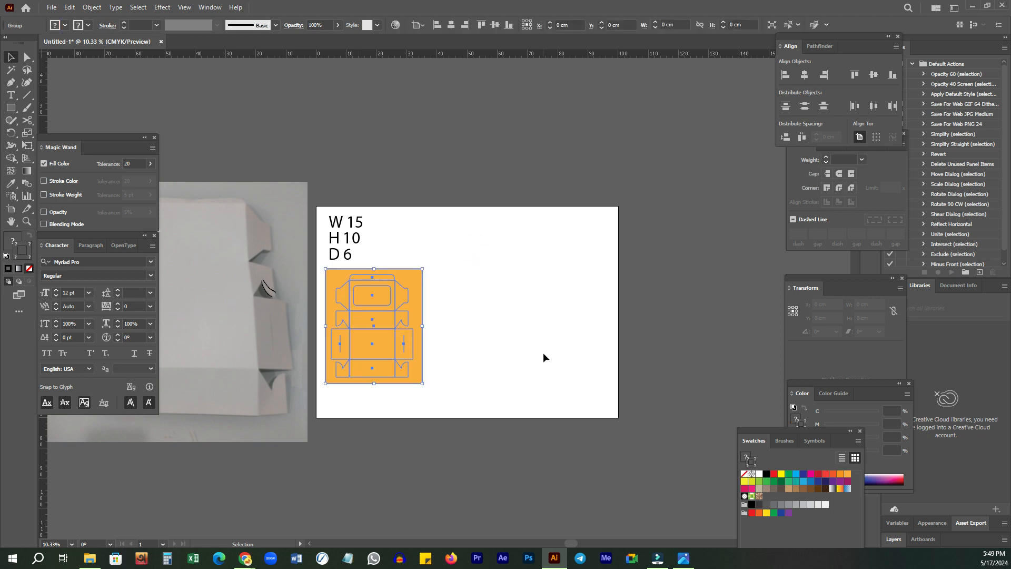
drag(367, 341, 388, 147)
ctrl+click(499, 327)
ctrl+click(451, 331)
click(289, 176)
Step: Update the dimension notes on the artboard to W 25, H 25 and D 12
key(z)
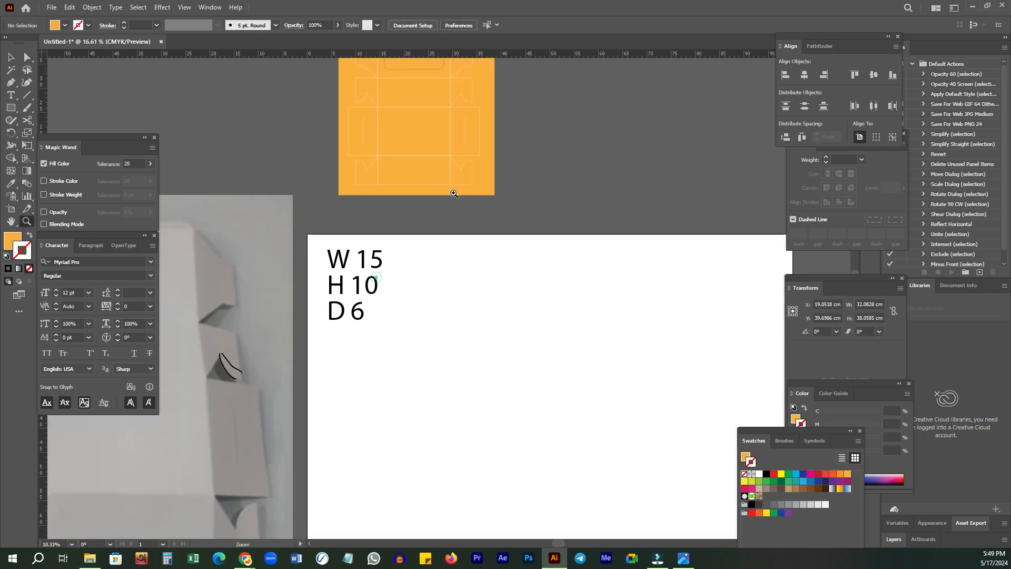
click(463, 262)
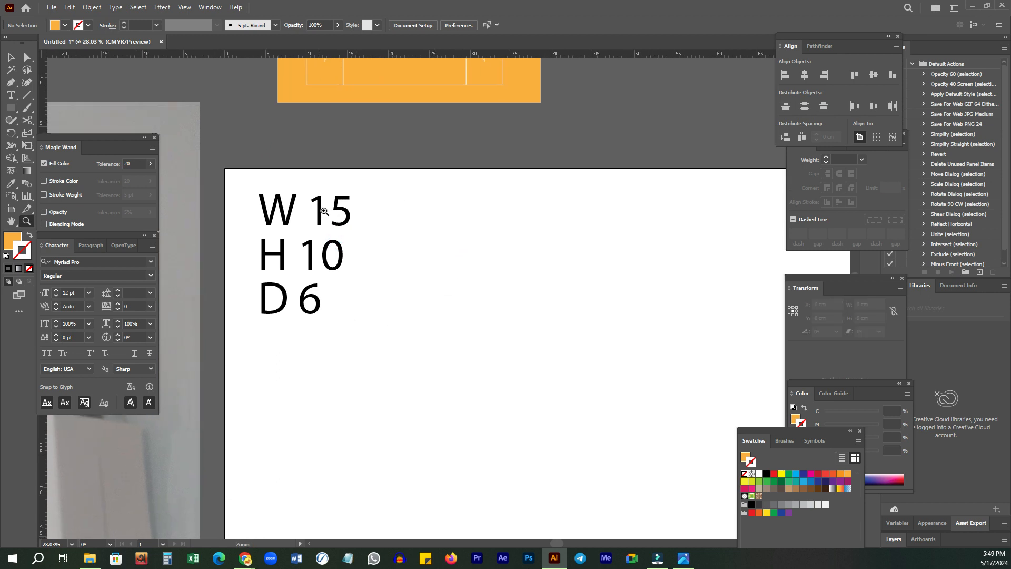
key(y)
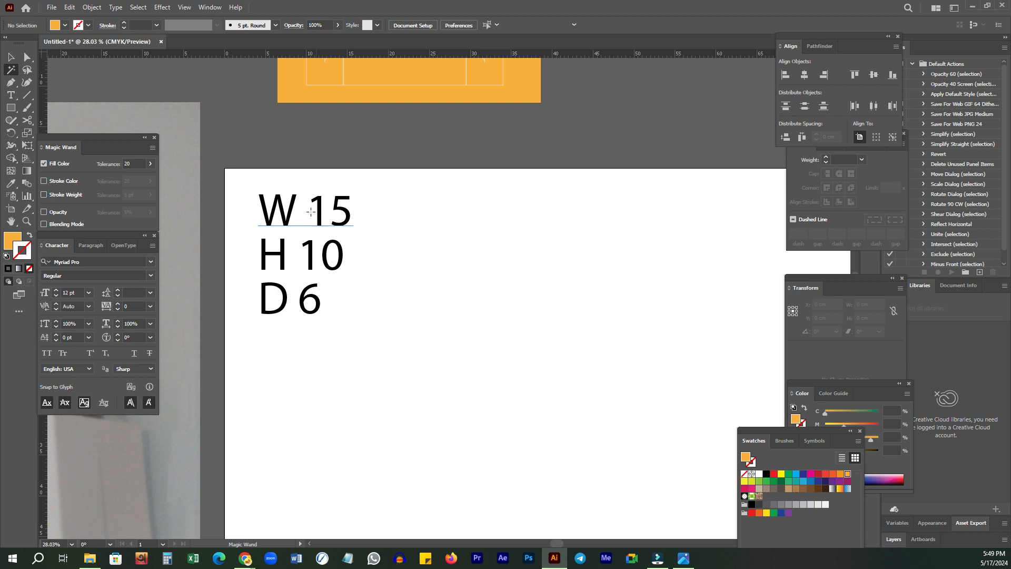
key(t)
drag(310, 210, 386, 206)
text(25)
drag(299, 254, 357, 251)
text(25)
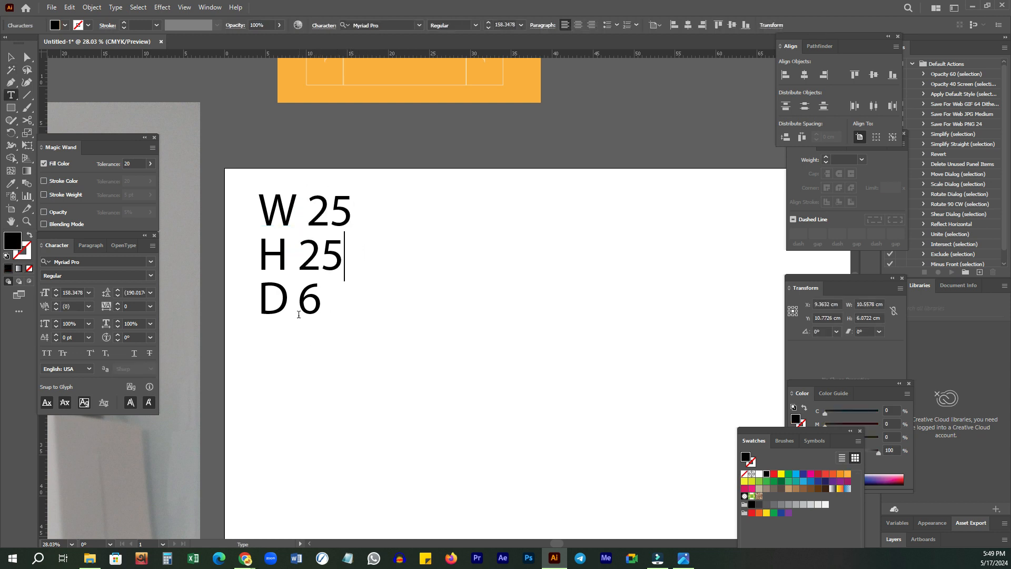
drag(298, 299, 332, 298)
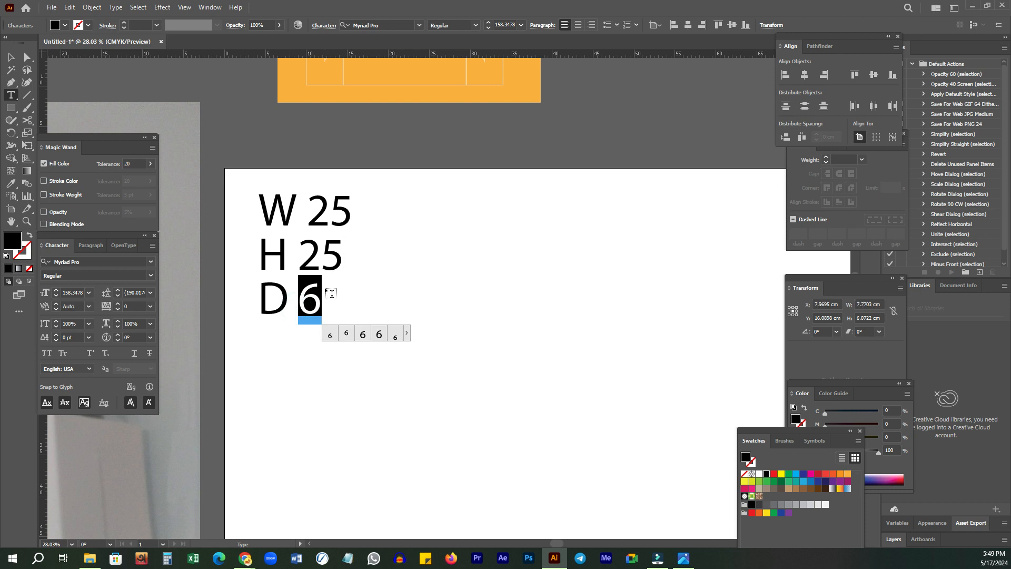
text(12)
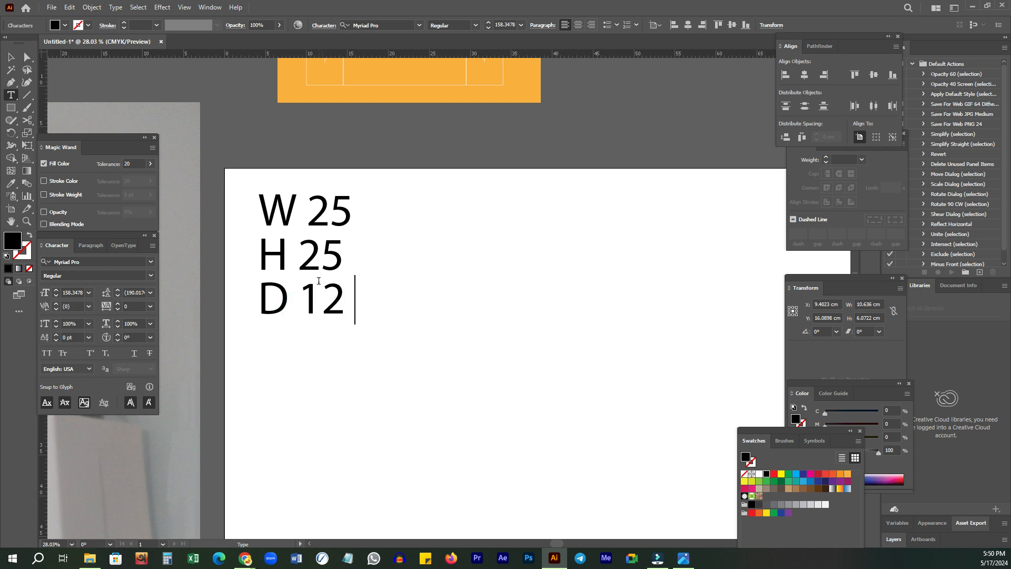
Step: Add the unit CM after the depth, height and width values in the dimension notes
text( CM)
click(344, 251)
text(C)
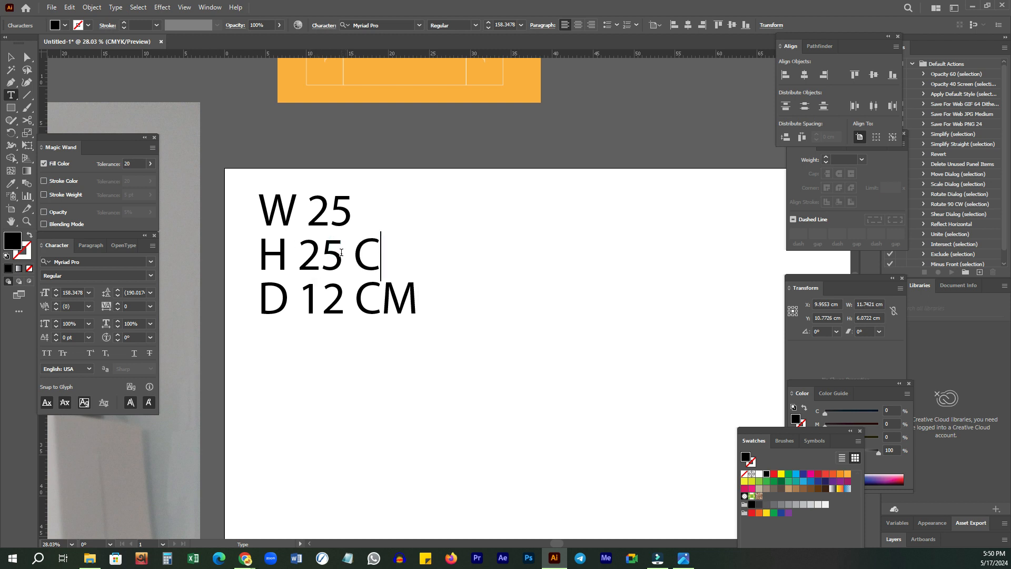
text(M)
click(348, 230)
text(CM)
key(Escape)
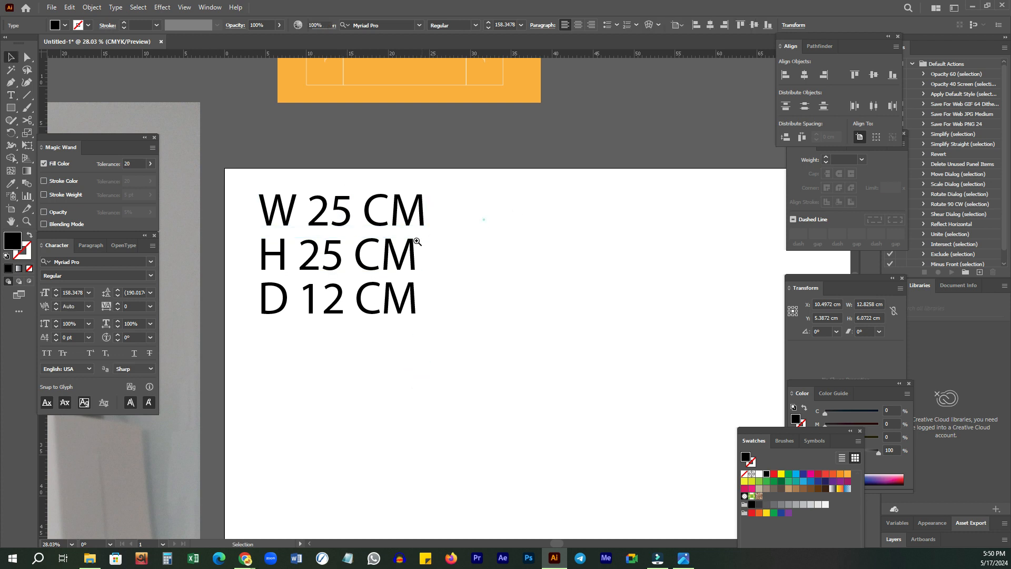
Step: Move the three dimension notes into the artboard's upper-left corner
click(537, 264)
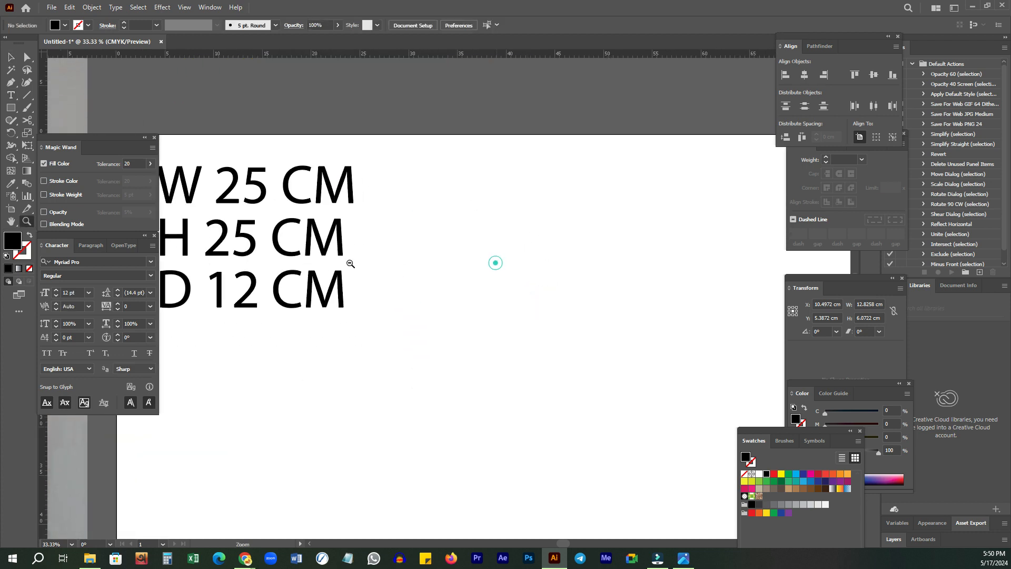
scroll(350, 263, down, 3)
drag(499, 327, 349, 266)
key(v)
click(275, 224)
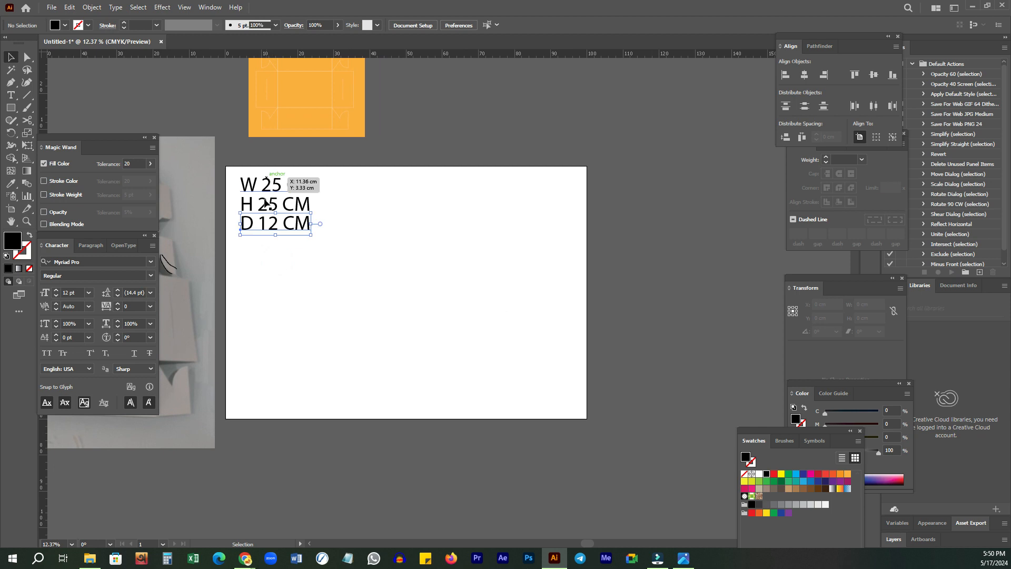
drag(347, 168, 272, 177)
click(401, 258)
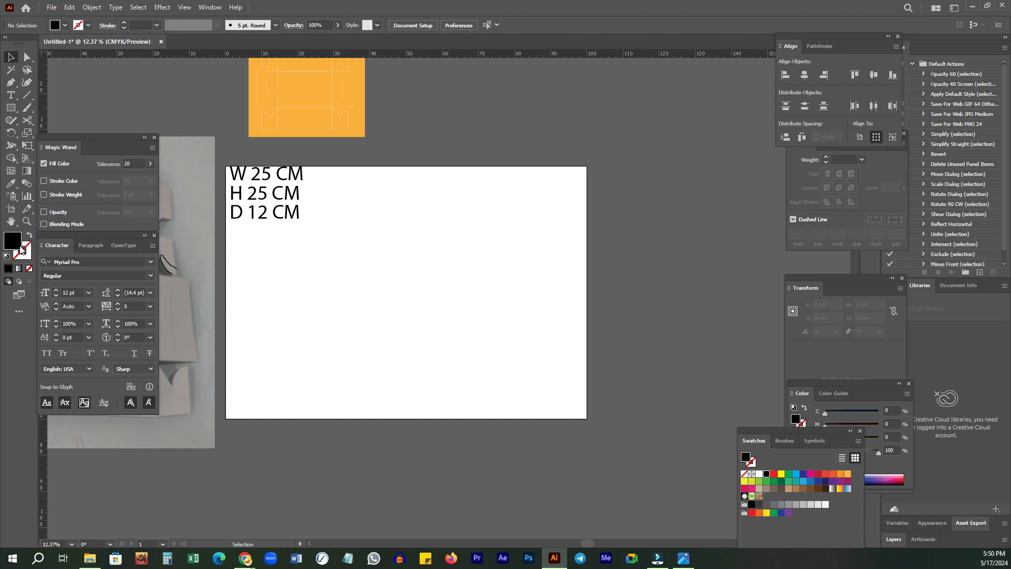
Step: Draw a 25 × 25 cm rectangle on the artboard with no fill and a 1 pt black stroke
click(24, 254)
key(z)
mouse_move(379, 257)
mouse_down()
mouse_move(404, 292)
mouse_move(442, 293)
mouse_move(478, 271)
mouse_up()
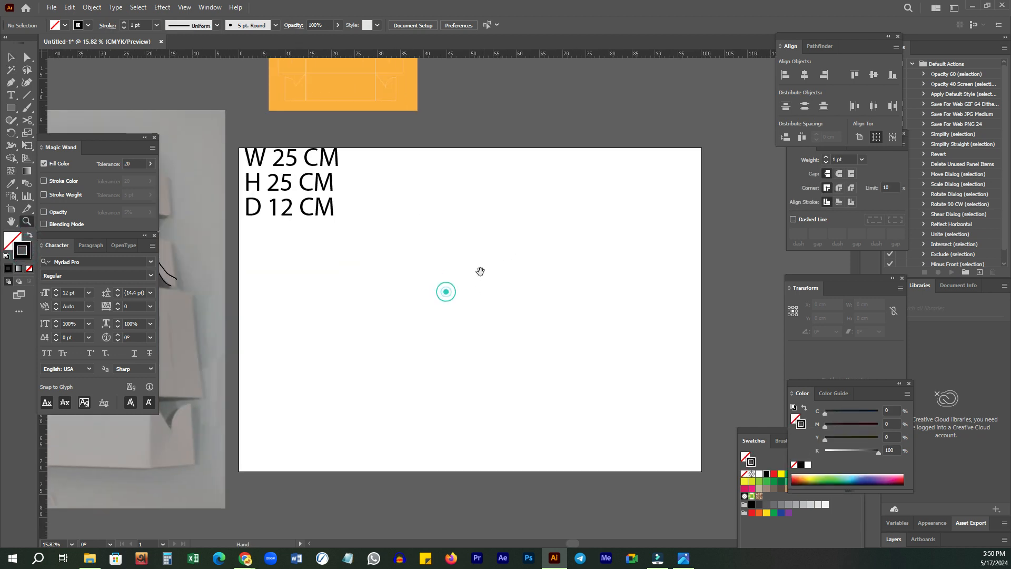
key(m)
click(392, 310)
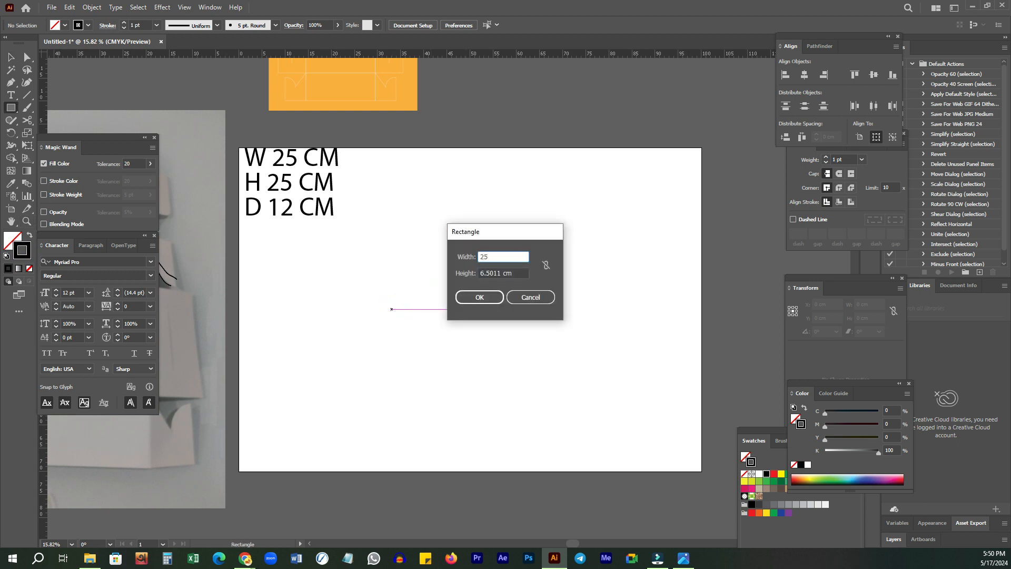
key(Tab)
text(2)
key(Return)
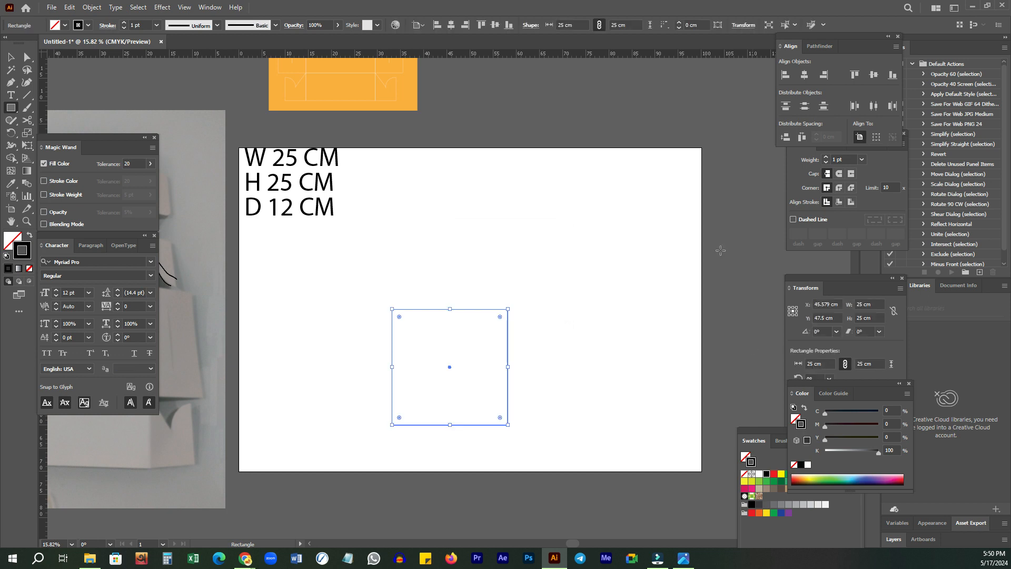
Step: Duplicate the square and align the copy flush against the original's top edge
key(v)
drag(552, 305, 560, 289)
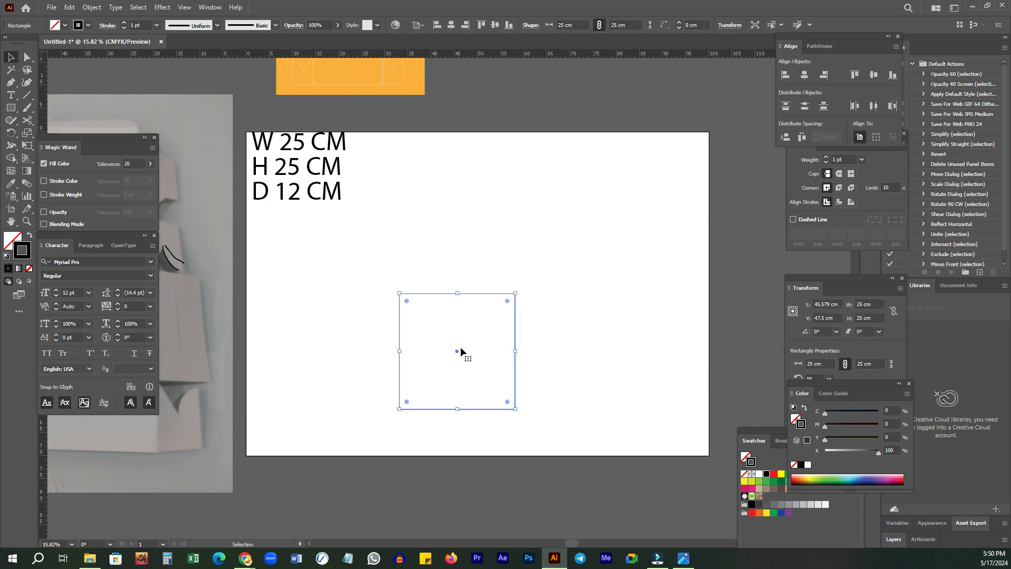
drag(456, 354, 482, 119)
key(z)
click(486, 244)
key(v)
shift+click(479, 307)
click(479, 308)
click(788, 137)
click(489, 197)
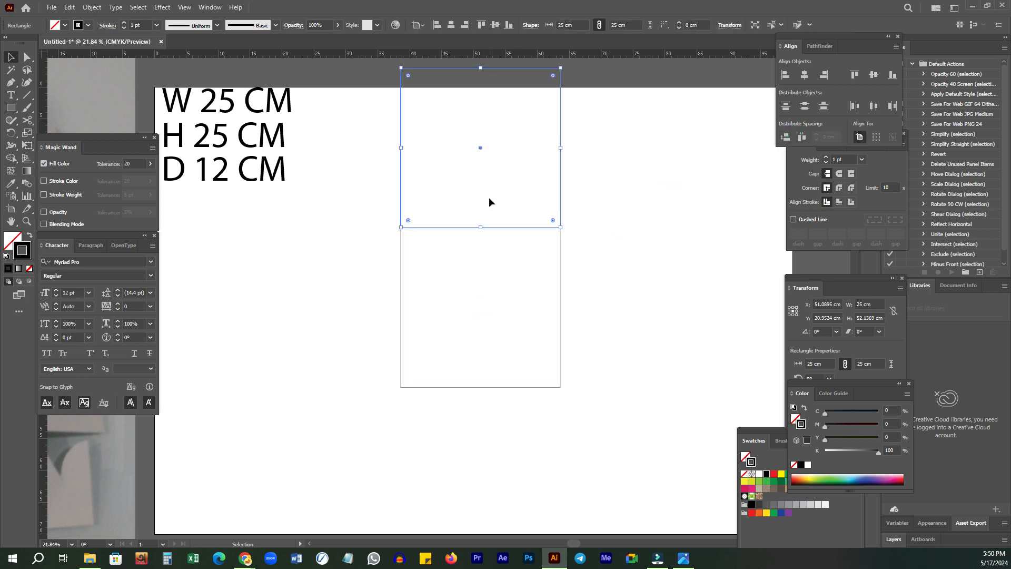
Step: Set the upper square's height to 12 cm, keeping its bottom edge fixed against the square below
click(795, 316)
key(Tab)
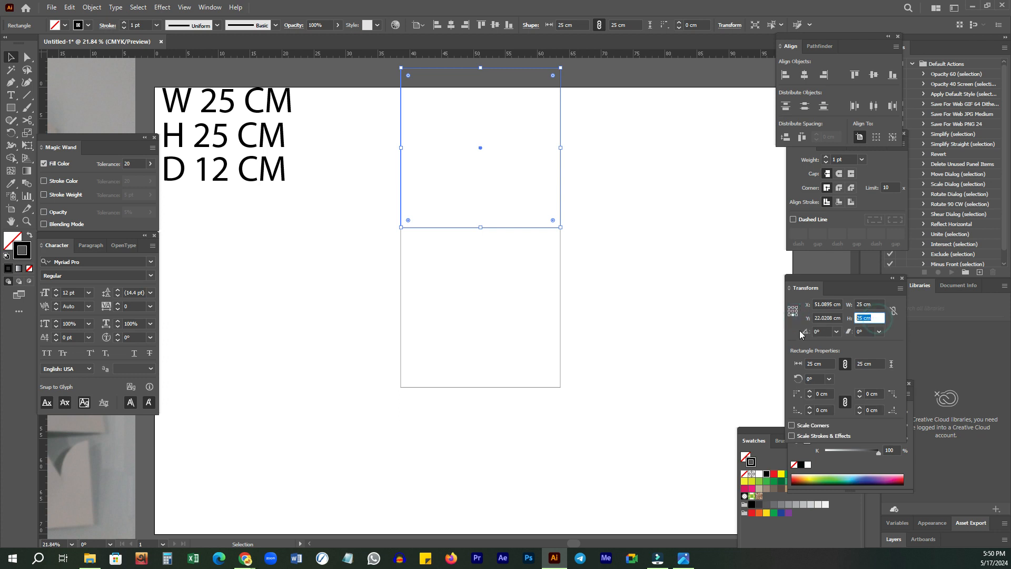
text(12)
key(Return)
Step: Duplicate the 12 cm panel and the square together, placing the copies directly below the originals
scroll(607, 239, down, 2)
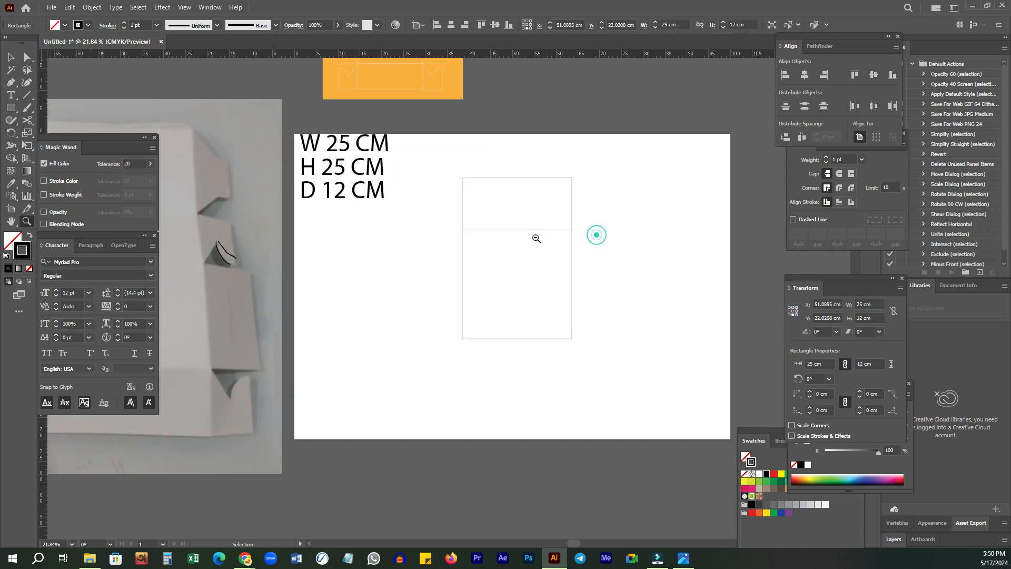
drag(606, 164, 478, 306)
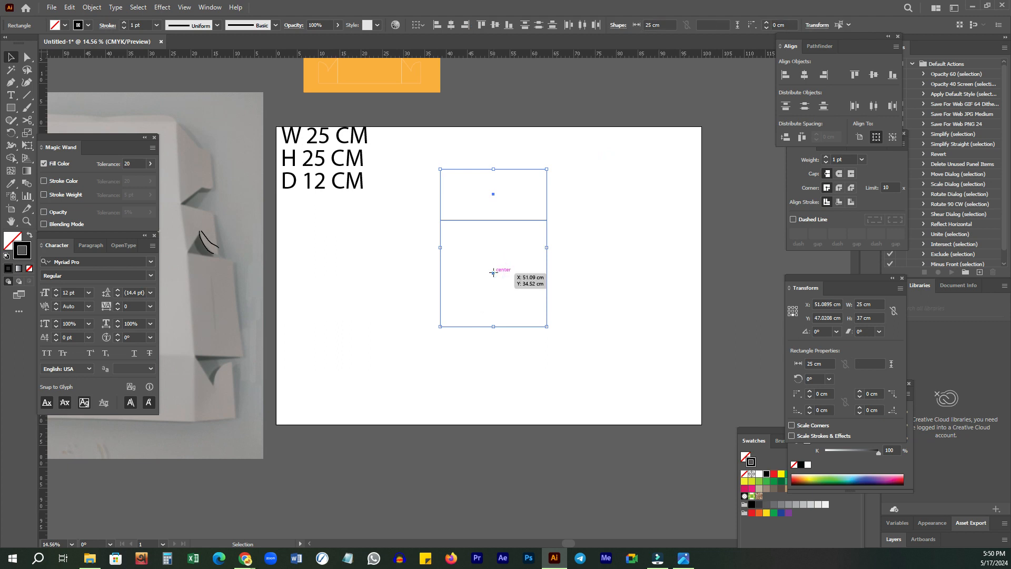
drag(493, 273, 492, 434)
click(516, 364)
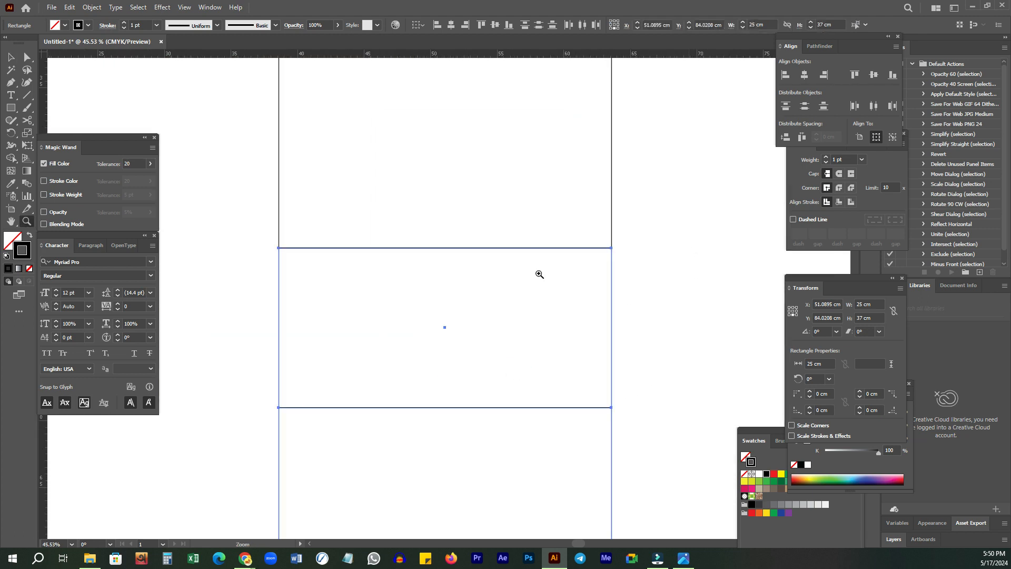
alt+click(605, 259)
alt+click(635, 248)
alt+click(622, 266)
ctrl+click(620, 234)
drag(445, 193, 523, 242)
Step: Extend the artboard's bottom edge downward until the whole column of panels fits on it
click(10, 208)
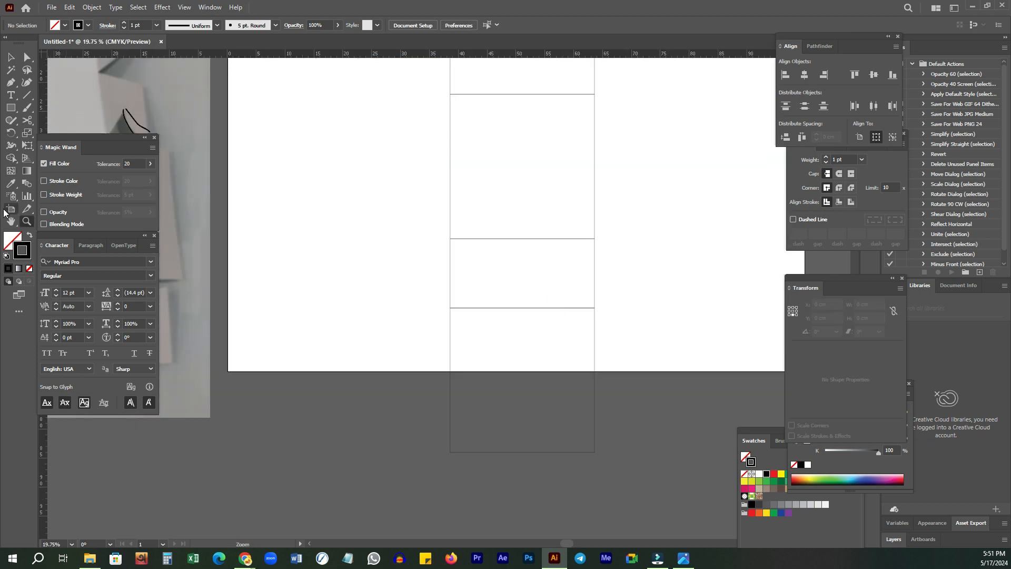
click(608, 294)
drag(597, 246, 563, 214)
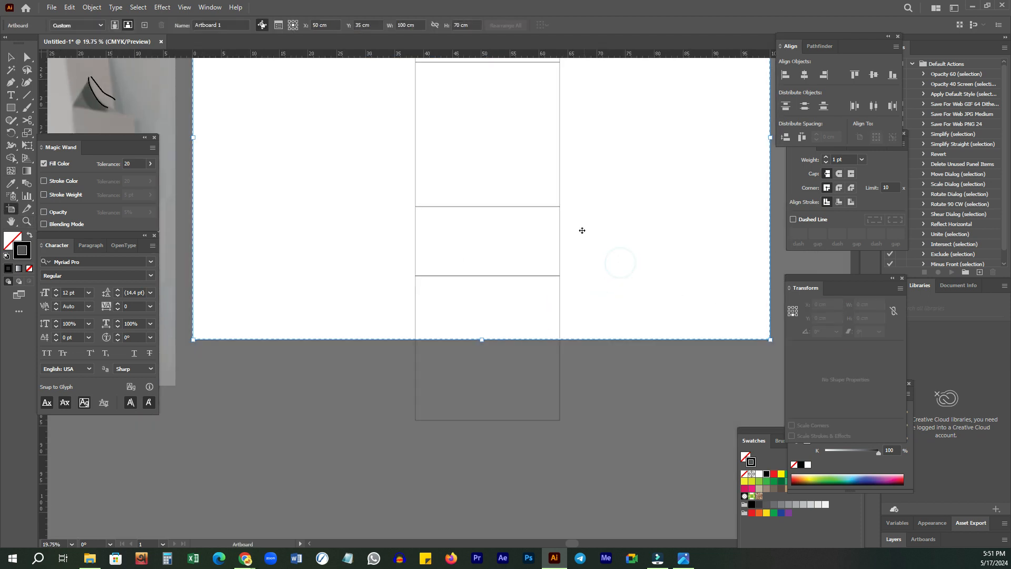
key(Escape)
key(z)
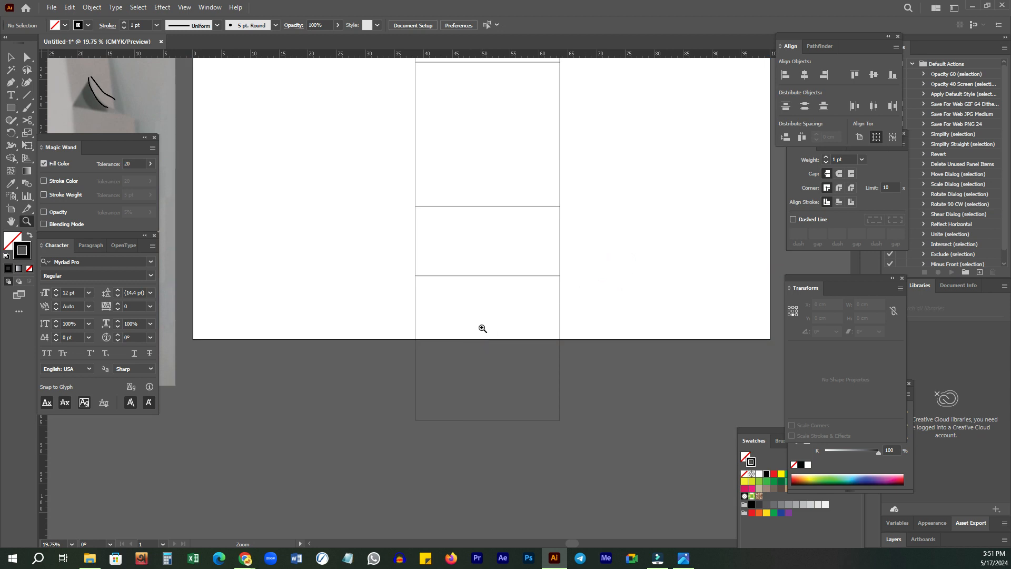
click(10, 208)
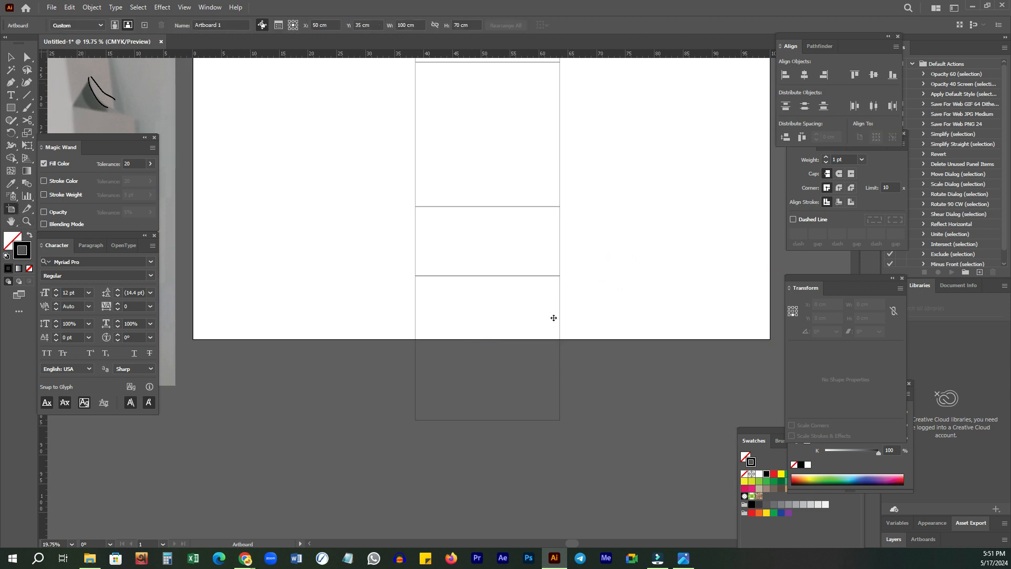
drag(485, 340, 489, 507)
Step: Copy the middle 12 cm panel and snap the copy beneath the lower square at the column's end
key(z)
drag(565, 244, 1008, 4)
drag(510, 291, 578, 239)
key(v)
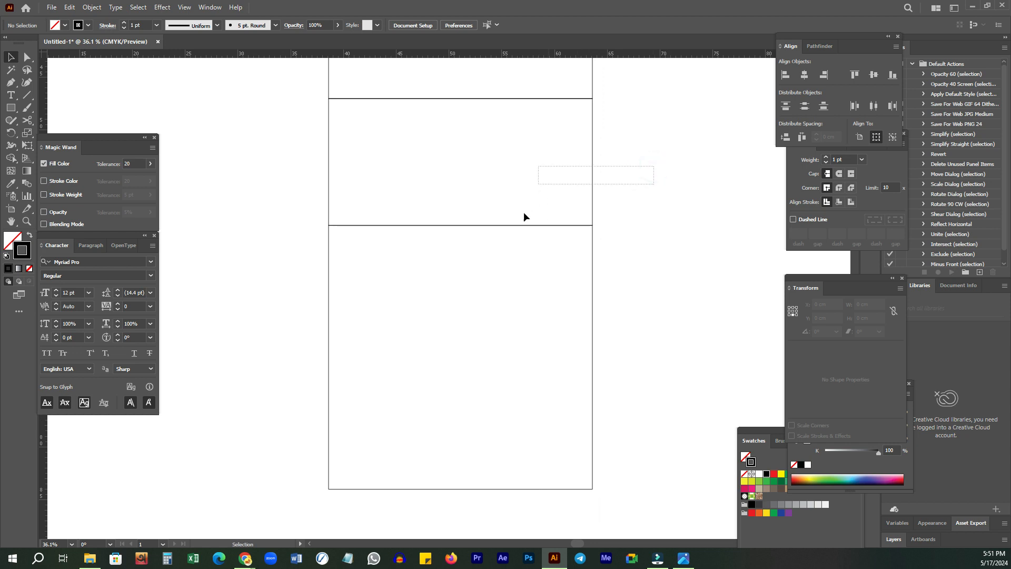
scroll(524, 212, down, 1)
click(456, 122)
drag(456, 121, 412, 513)
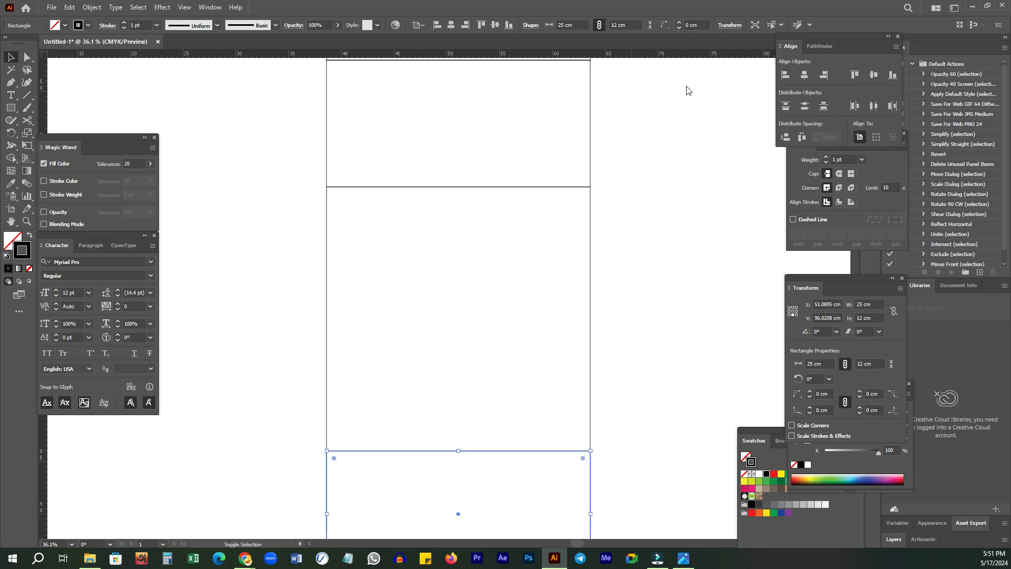
key(z)
alt+click(643, 267)
alt+click(655, 210)
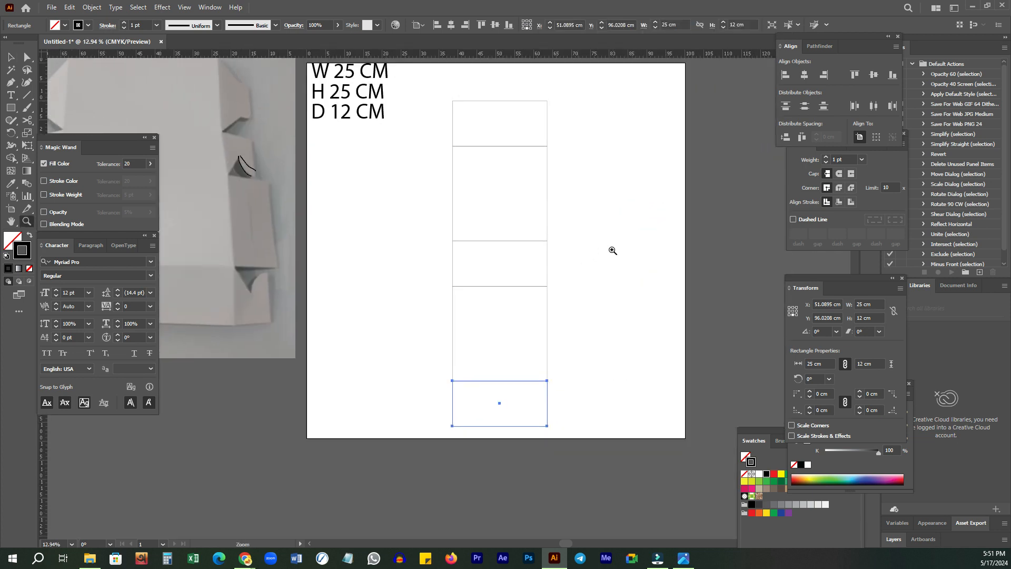
Step: Select all five panels and move the column to the centre of the artboard
key(v)
drag(424, 97, 596, 416)
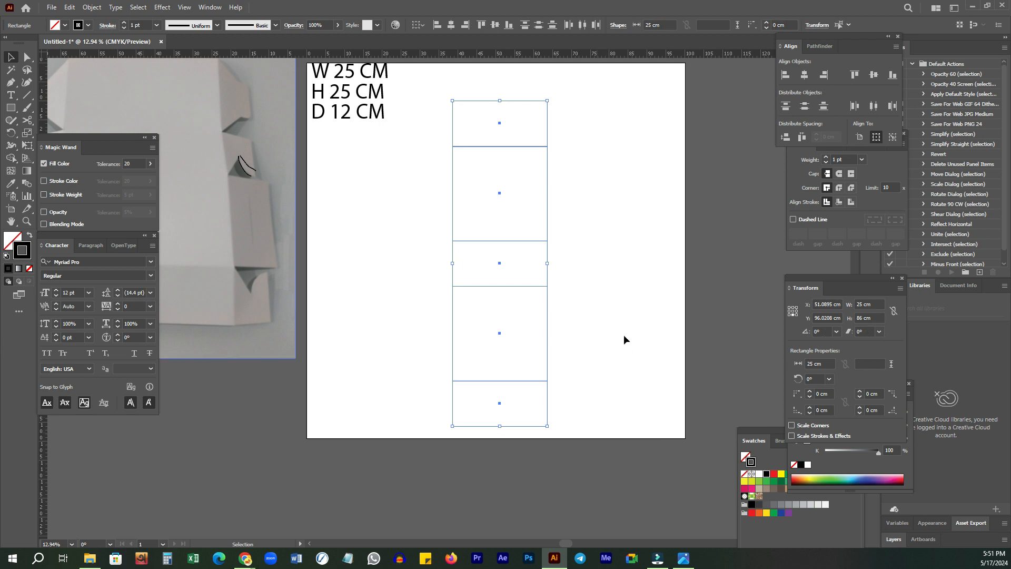
drag(498, 379, 495, 370)
click(631, 318)
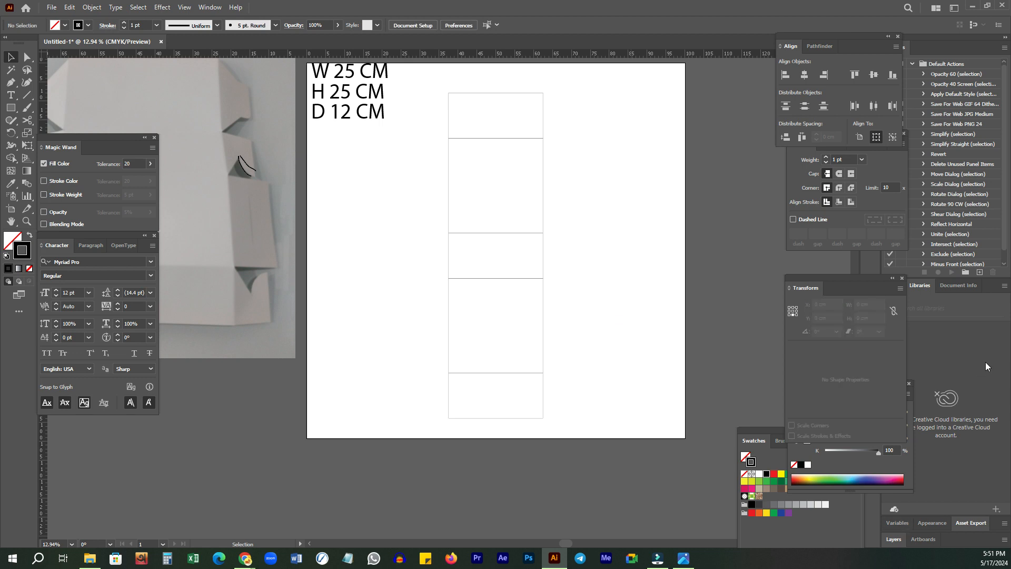
Step: Duplicate the upper square and snap the copy against its right edge
ctrl+click(507, 206)
mouse_move(457, 215)
mouse_down()
mouse_move(492, 262)
mouse_move(542, 218)
mouse_move(637, 259)
mouse_move(565, 275)
mouse_up()
ctrl+click(481, 239)
key(v)
click(342, 340)
drag(390, 316, 545, 318)
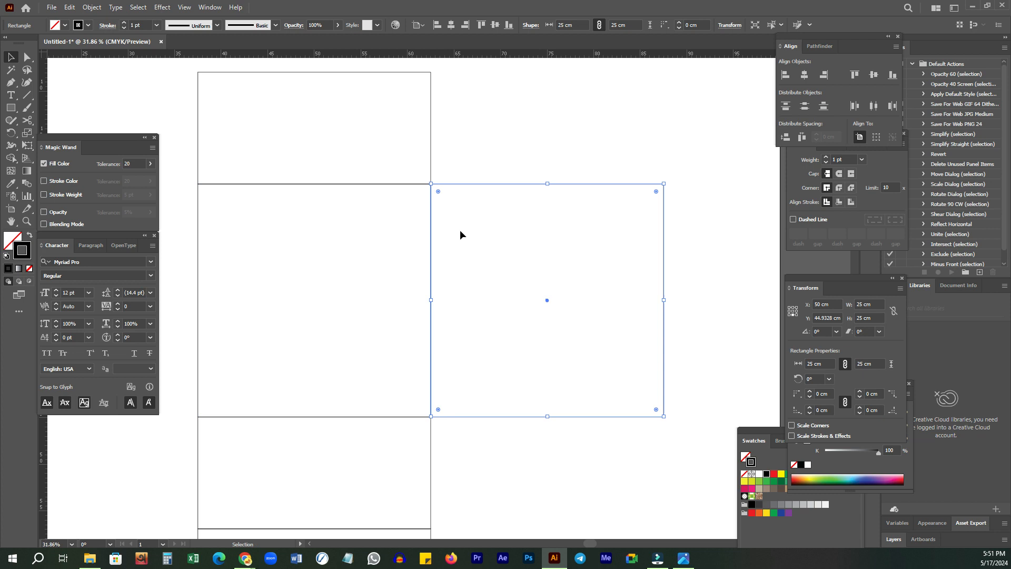
Step: Set the side copy's width to 12 cm, keeping its left edge attached to the square
click(790, 309)
click(877, 304)
text(12)
key(Return)
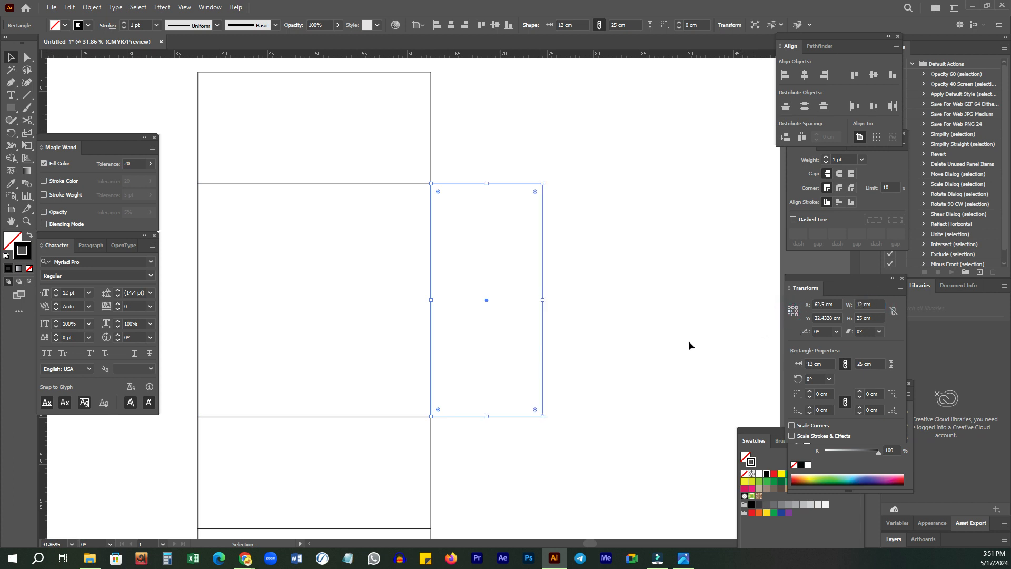
Step: Duplicate the 12 cm wide side panel and place the copy flush against its outer edge
drag(577, 302, 498, 302)
drag(417, 301, 521, 306)
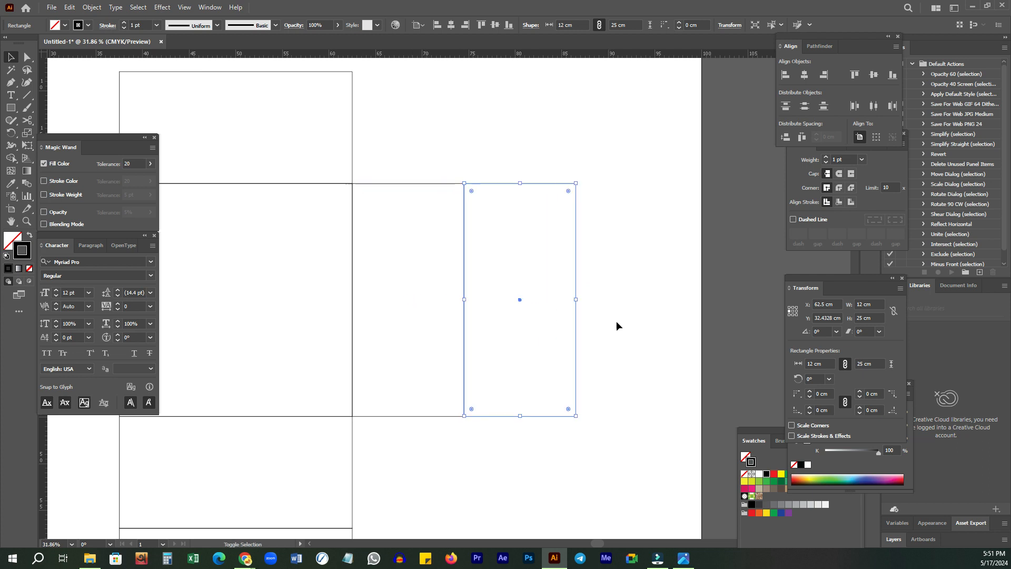
click(585, 167)
drag(594, 165, 526, 222)
click(883, 304)
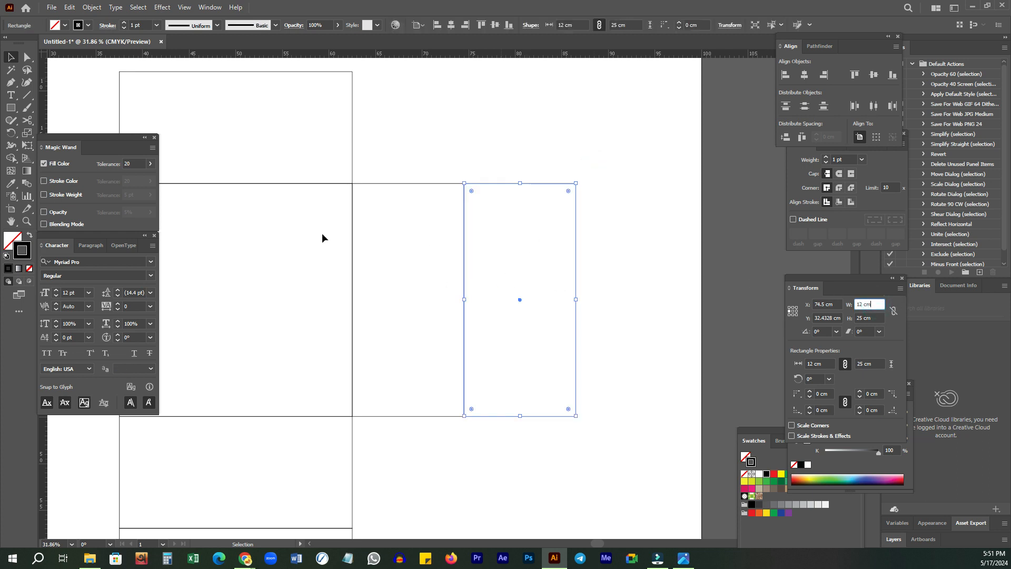
Step: Brush a freehand curve from the outer side panel over to the upper square to illustrate the fold, and undo it
drag(542, 305, 640, 320)
key(b)
drag(532, 306, 329, 257)
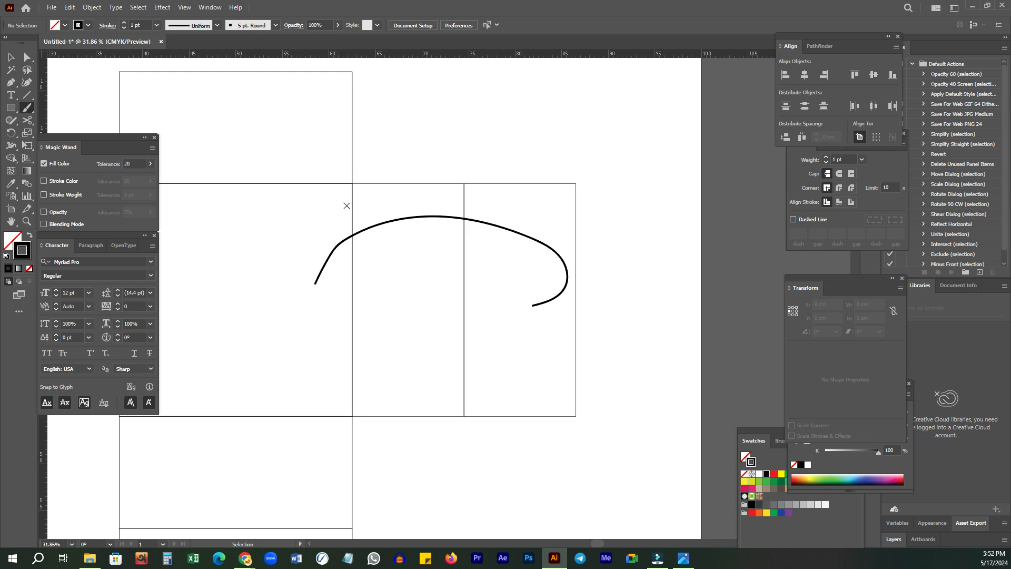
key(ctrl+z)
key(v)
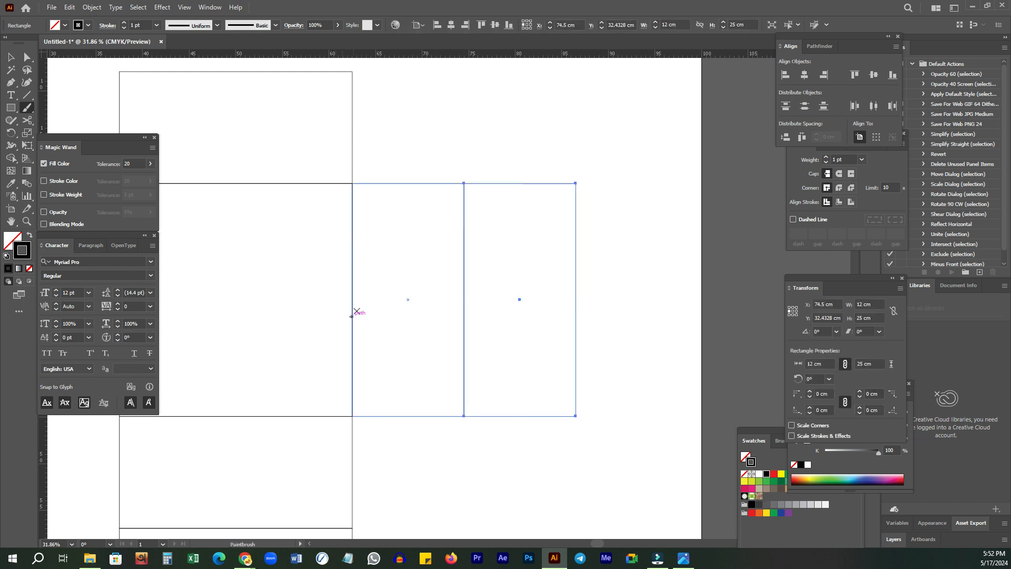
Step: Set the outer side panel's width to 11.9 cm, keeping its inner edge attached to the neighbouring panel
click(620, 158)
drag(591, 160, 548, 198)
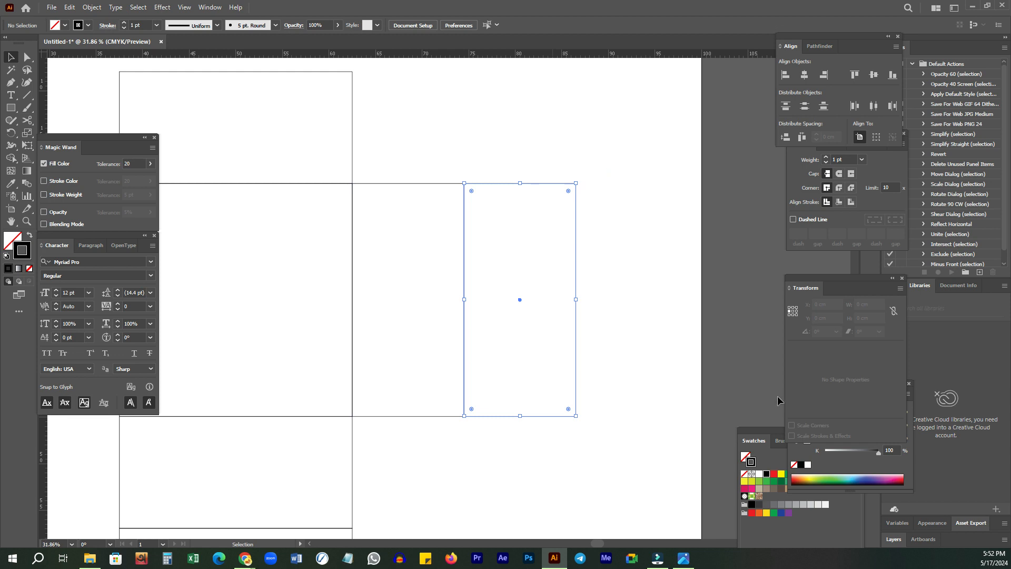
click(877, 304)
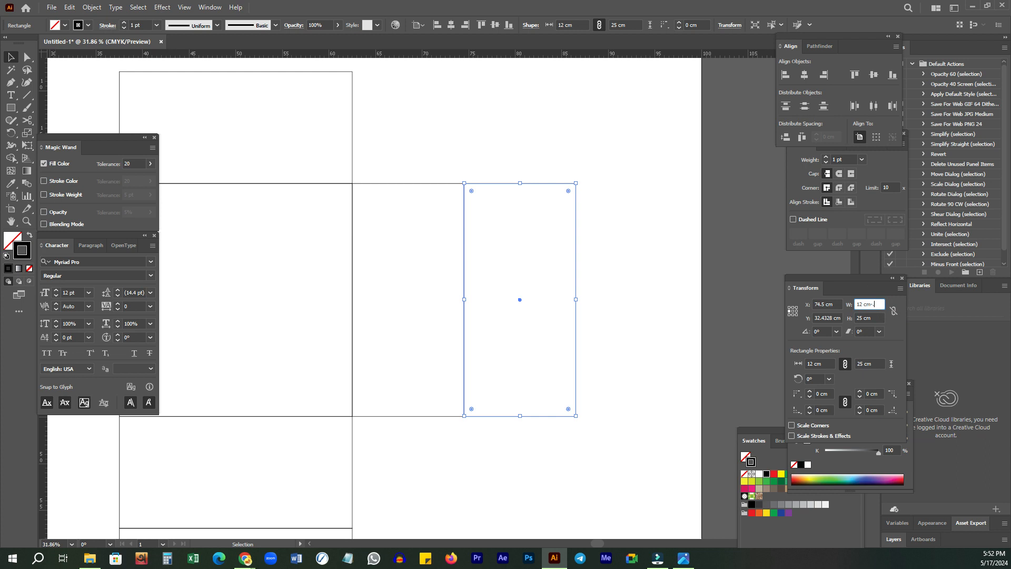
key(Return)
click(594, 180)
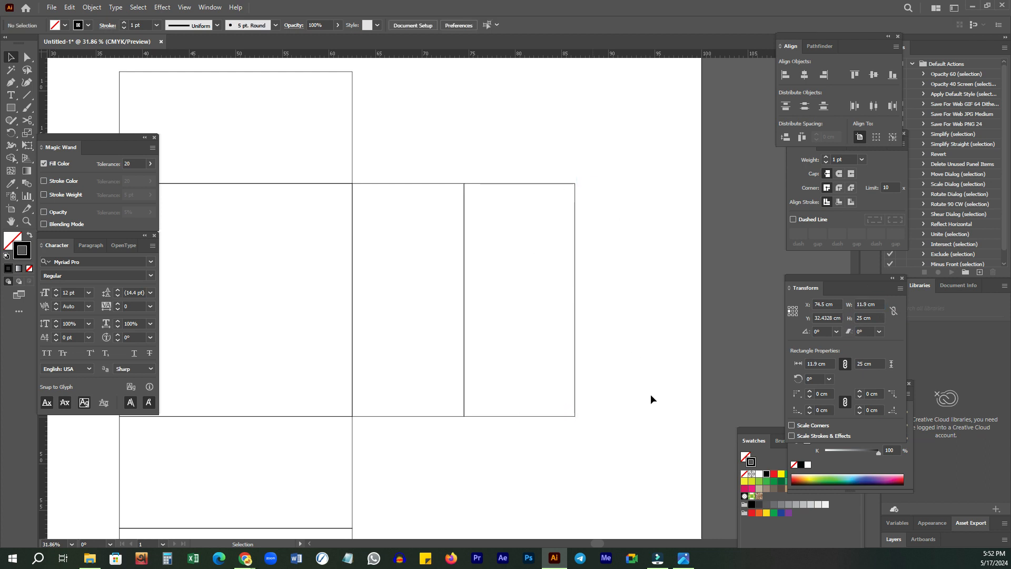
Step: Duplicate the strip above the square to its outer side and narrow the copy to the width of the side panel below
drag(345, 191, 390, 192)
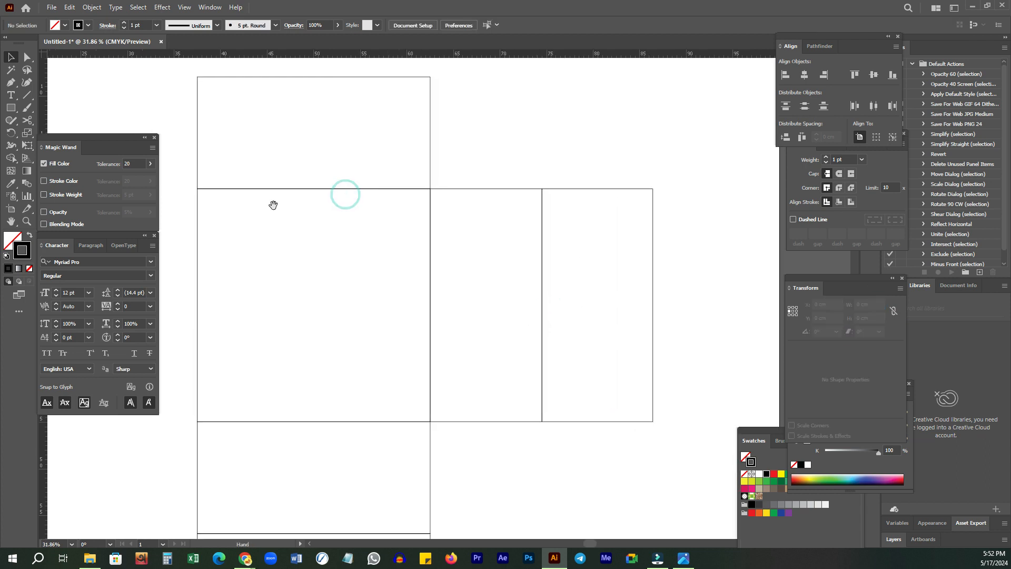
drag(198, 141, 431, 175)
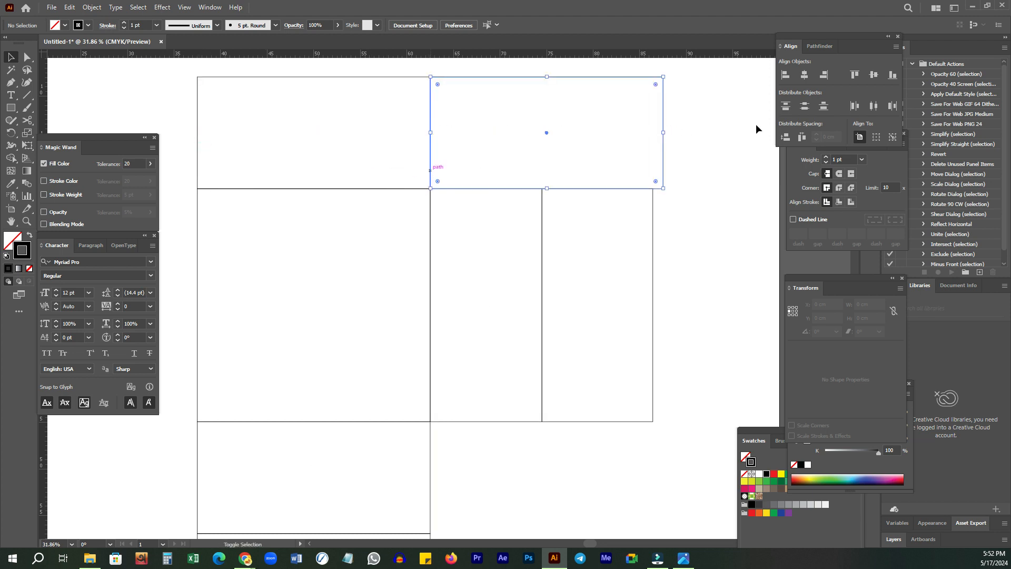
drag(662, 132, 542, 132)
click(611, 118)
drag(594, 201, 526, 165)
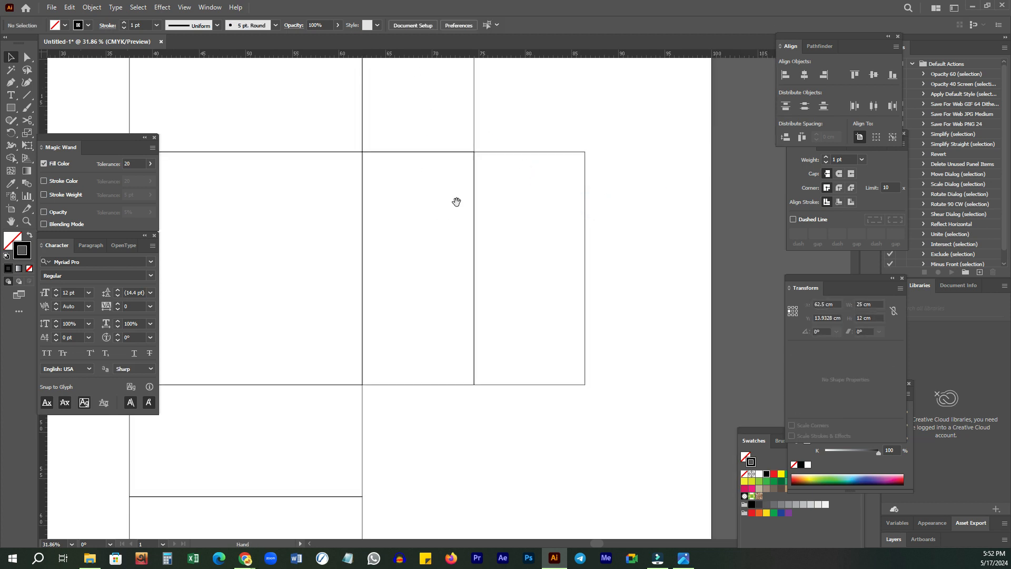
Step: Duplicate the outer side panel just beyond its outer edge and set the copy's width to 0.4 cm for a locking tab
drag(467, 242, 484, 155)
mouse_move(472, 366)
mouse_down()
mouse_move(499, 190)
mouse_move(486, 369)
mouse_up()
drag(569, 217, 677, 277)
click(876, 304)
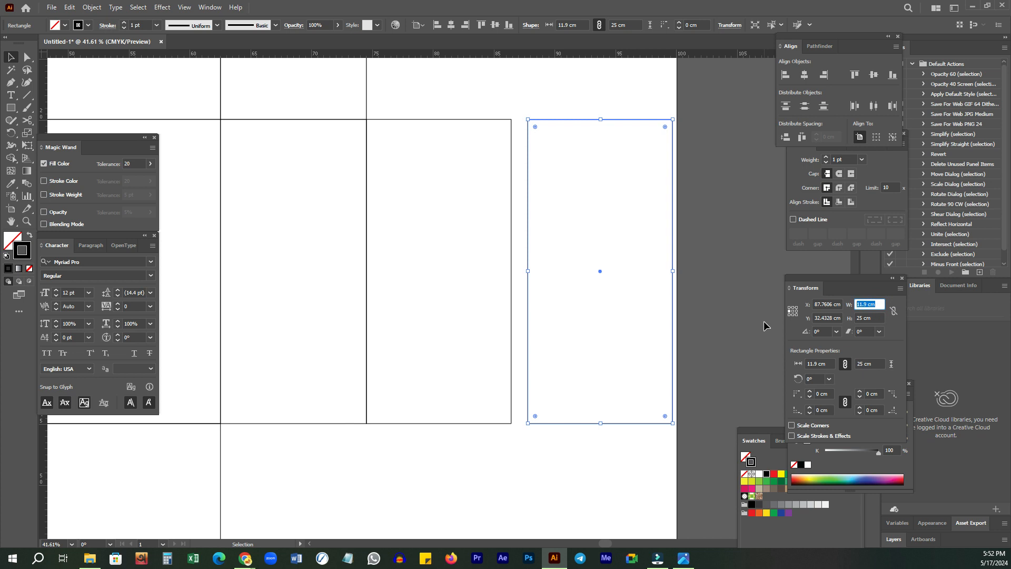
text(0.4)
key(Return)
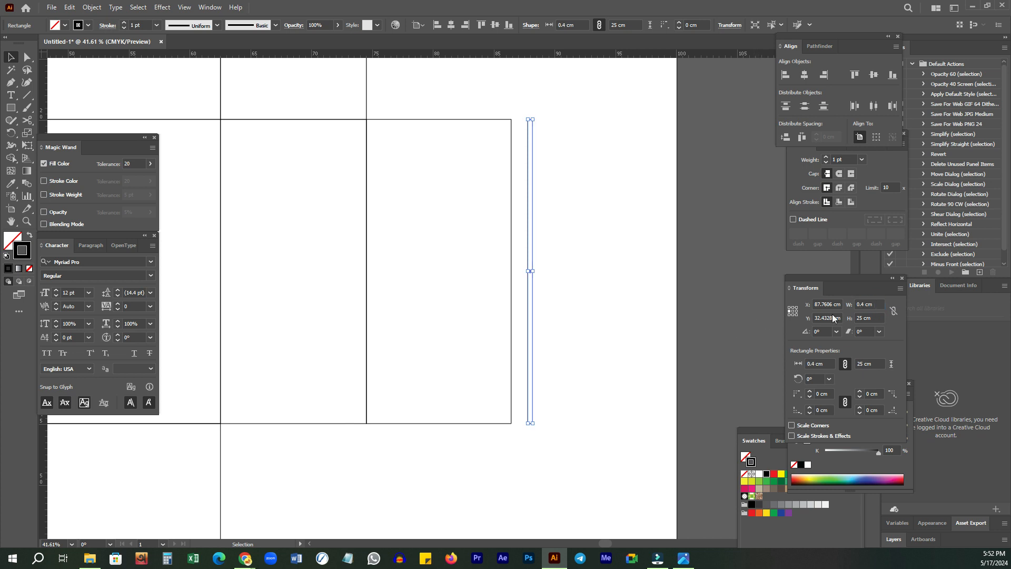
Step: Set the narrow tab's height to 4 cm, using its centre as the reference point
click(791, 314)
click(792, 311)
click(869, 317)
text(4)
key(Return)
click(640, 262)
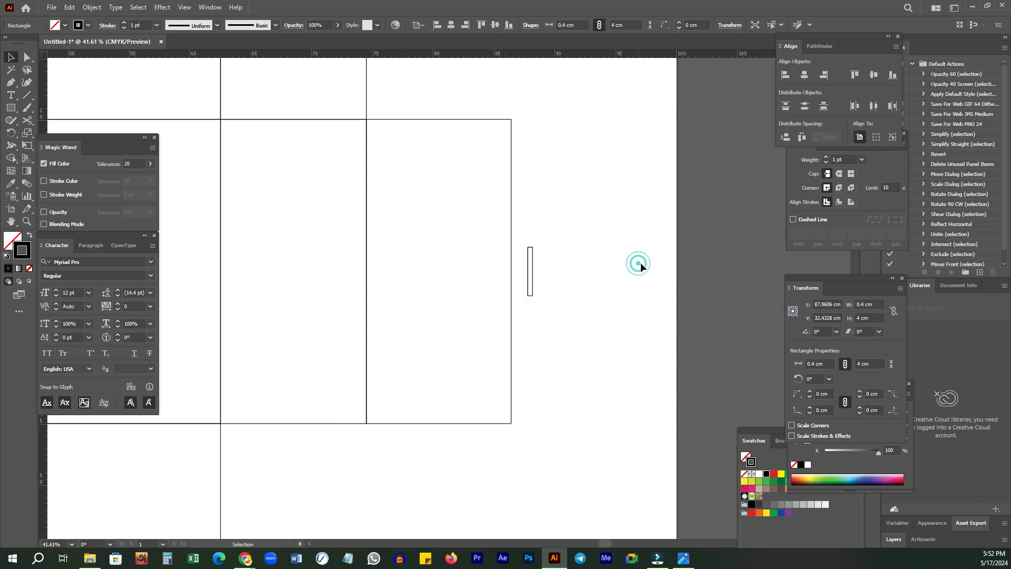
Step: Move the 0.4 × 4 cm tab flush against the outer side panel's outer edge, near its upper corner
key(z)
click(485, 219)
key(v)
click(597, 270)
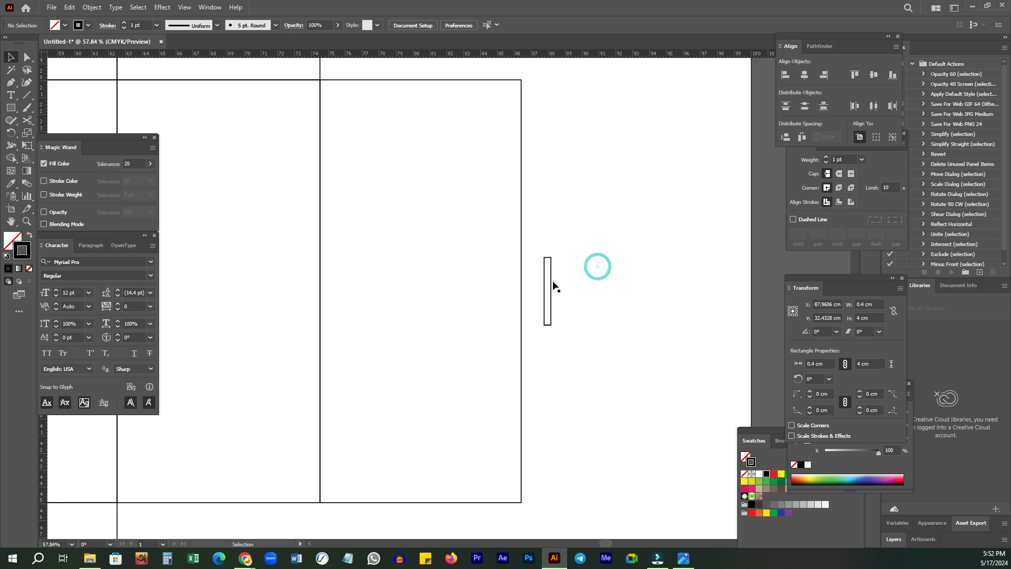
drag(553, 259, 555, 147)
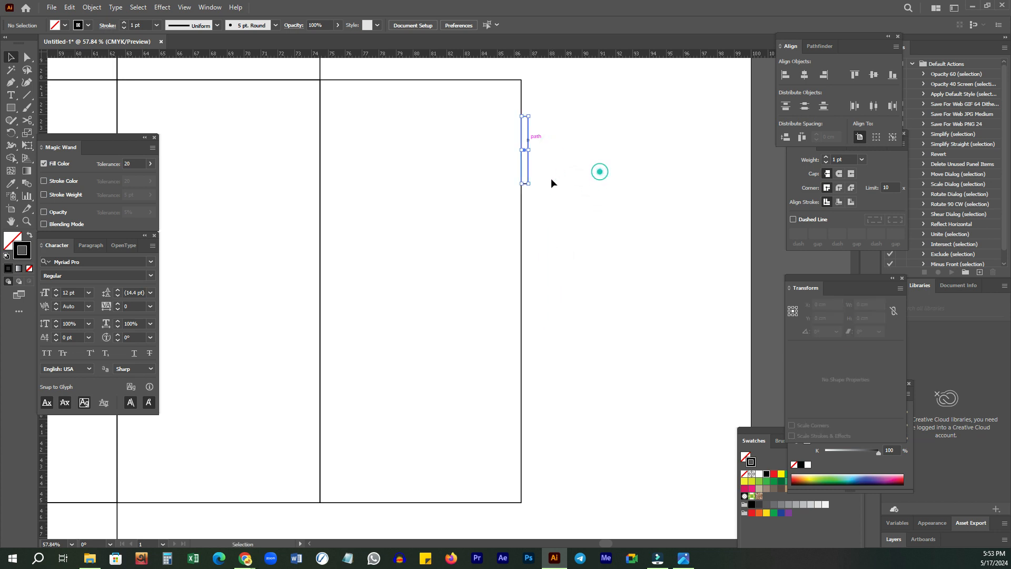
Step: Copy the tab horizontally onto the square, flush with the fold line shared with the inner side panel, to start the matching slot
scroll(595, 174, down, 2)
drag(488, 163, 551, 228)
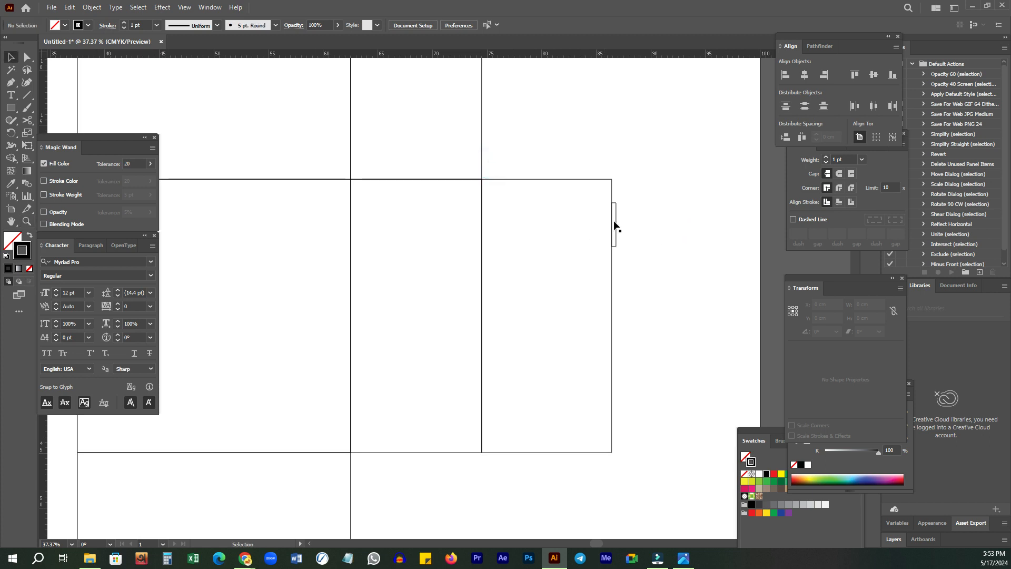
drag(617, 225, 351, 226)
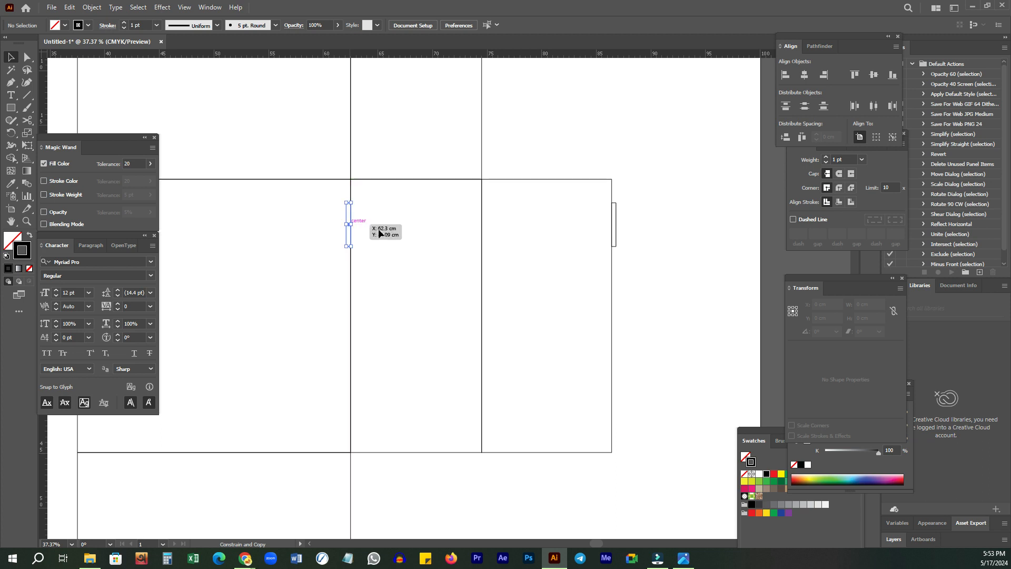
click(615, 216)
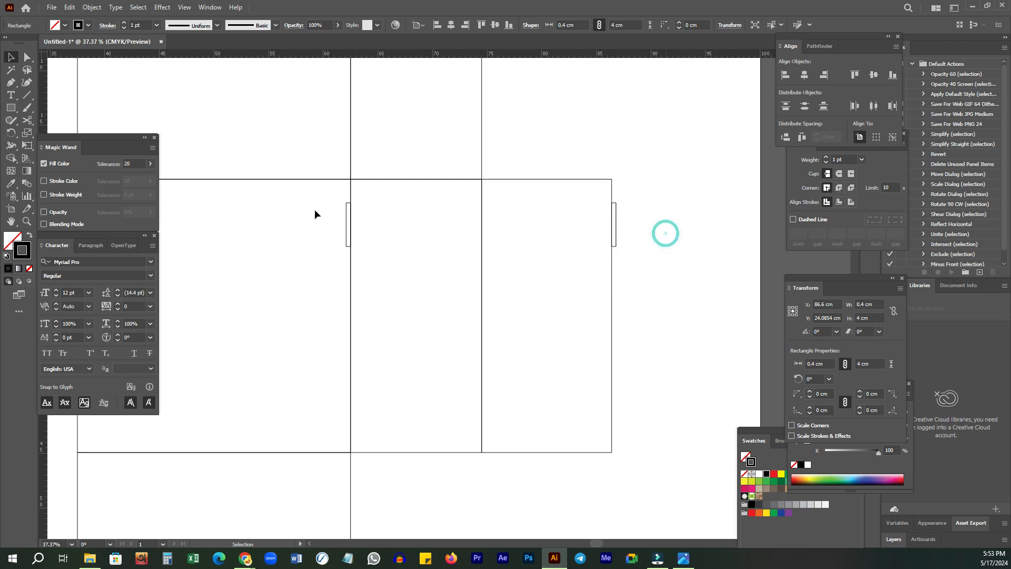
click(666, 234)
Step: Set the keyboard increment to 0.1 cm and taper the outer tab by nudging both of its outer corners inward by 0.1 cm
click(454, 25)
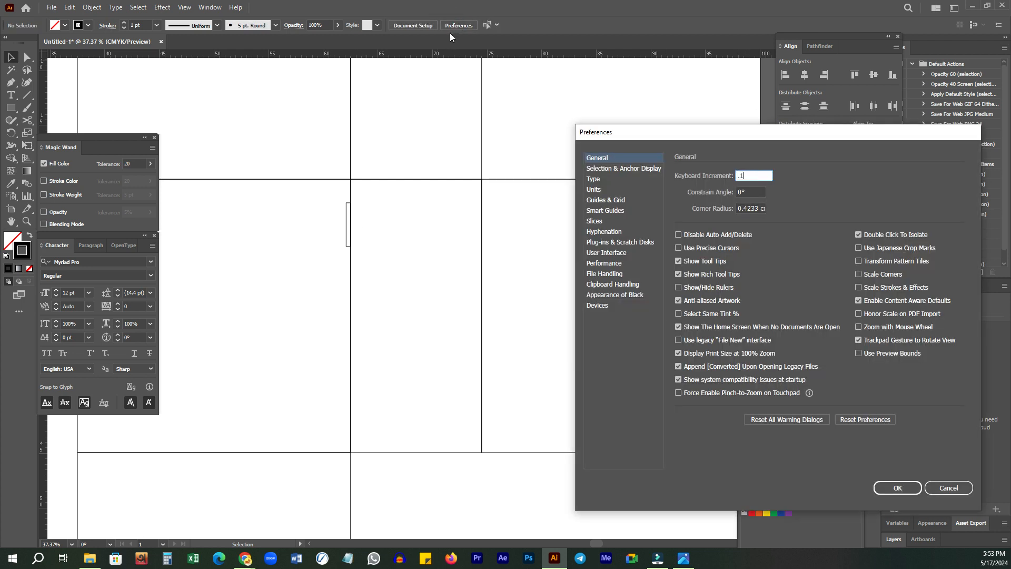
key(Return)
drag(690, 167, 756, 134)
drag(562, 226, 467, 183)
drag(553, 214, 612, 174)
key(a)
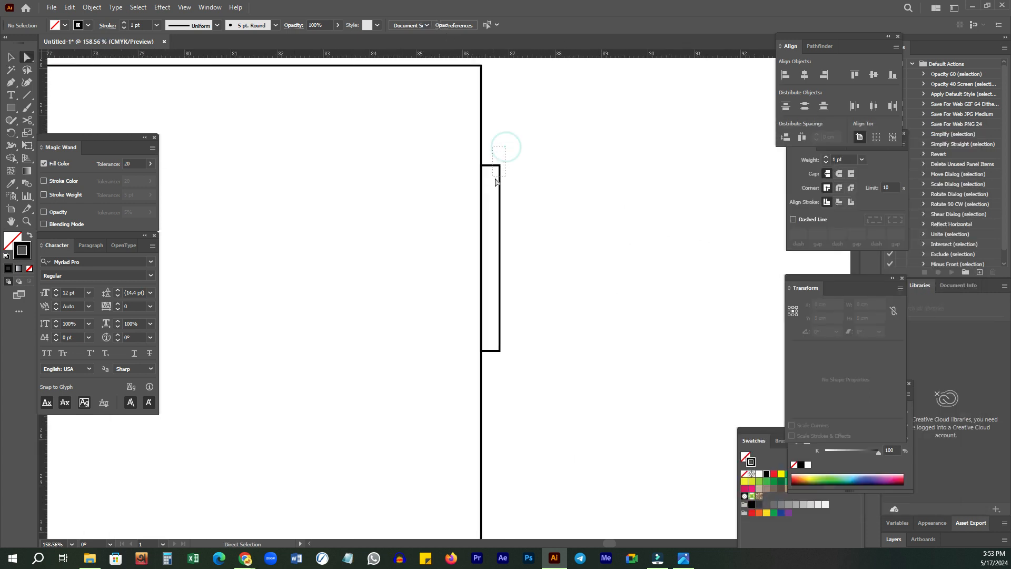
drag(501, 147, 492, 176)
key(Down)
key(Down)
key(Down)
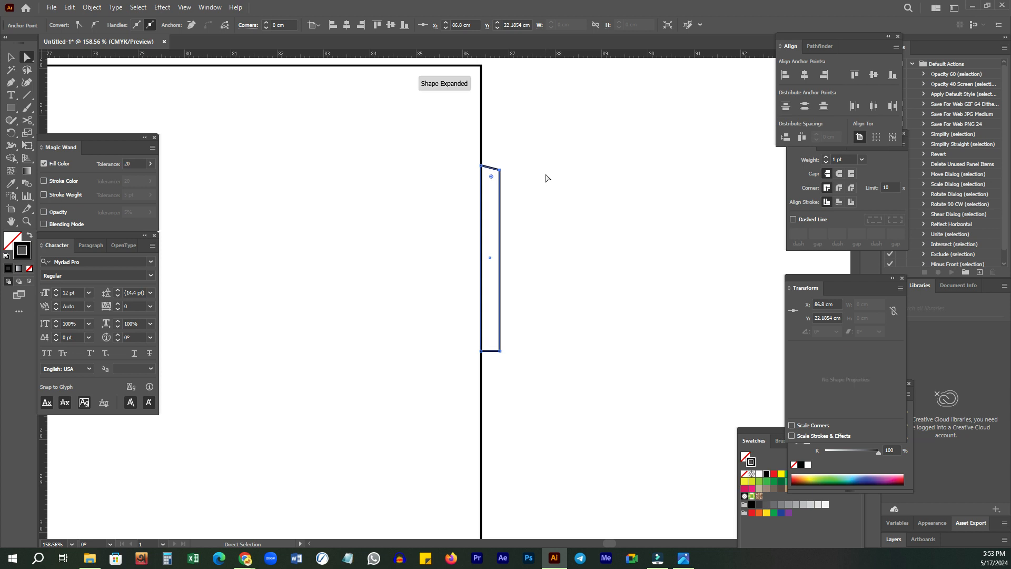
drag(536, 322, 492, 366)
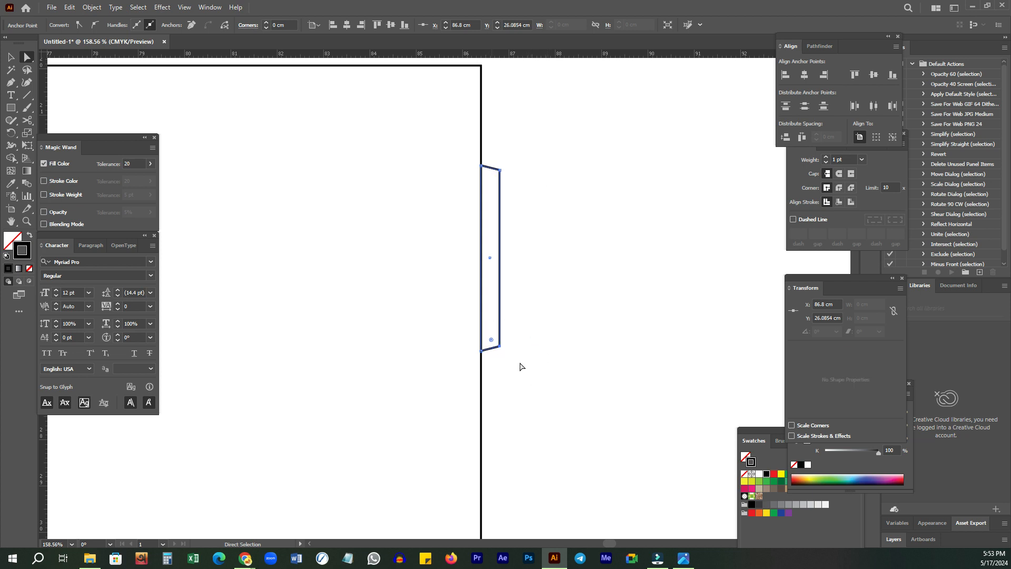
click(604, 334)
Step: Resize the slot rectangle at the square's fold line to 0.2 cm wide and 4.2 cm high
key(z)
drag(605, 261, 496, 271)
key(v)
click(348, 248)
click(875, 317)
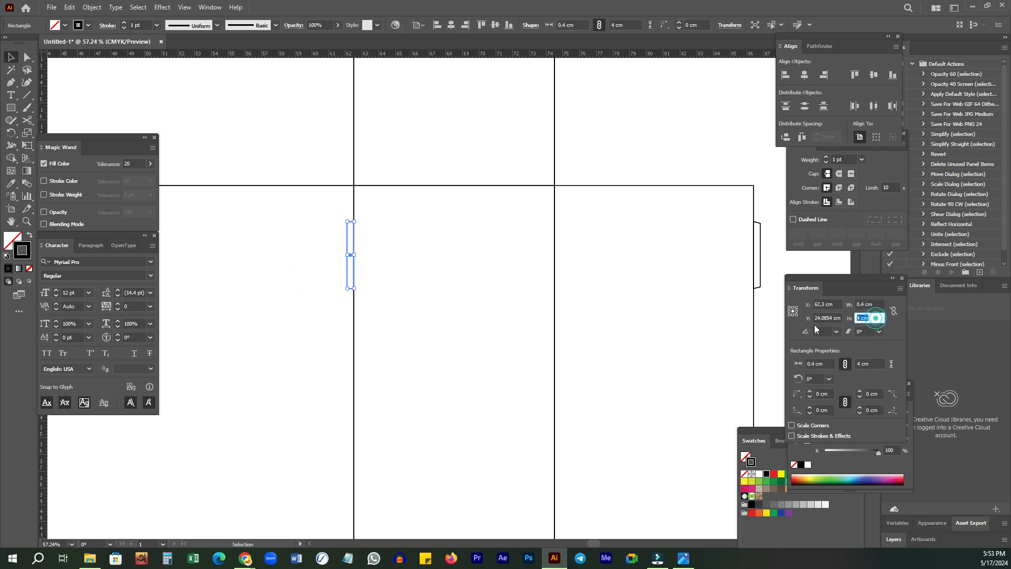
click(864, 318)
key(Return)
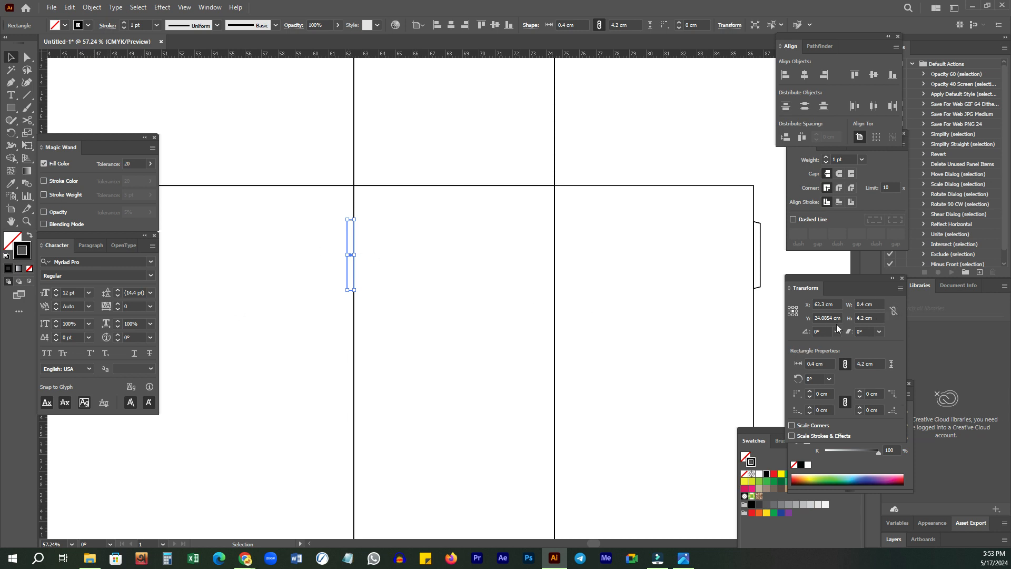
click(881, 305)
text(.2)
key(Return)
click(244, 345)
Step: Move the slot 0.1 cm horizontally so it sits flush against the fold line
key(z)
drag(327, 257, 476, 341)
drag(417, 266, 558, 253)
key(v)
drag(409, 308, 414, 308)
scroll(529, 278, down, 5)
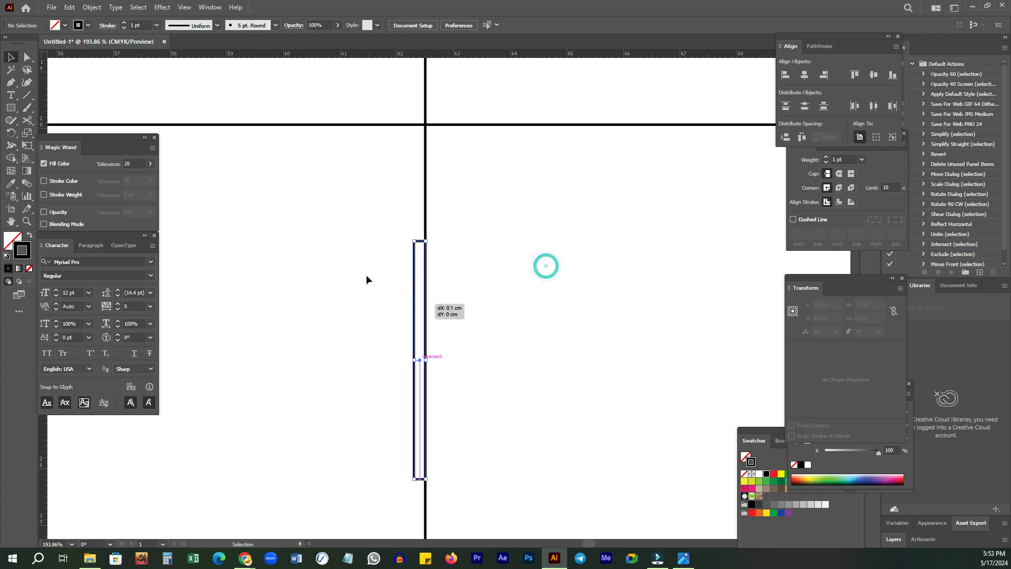
drag(567, 302, 385, 228)
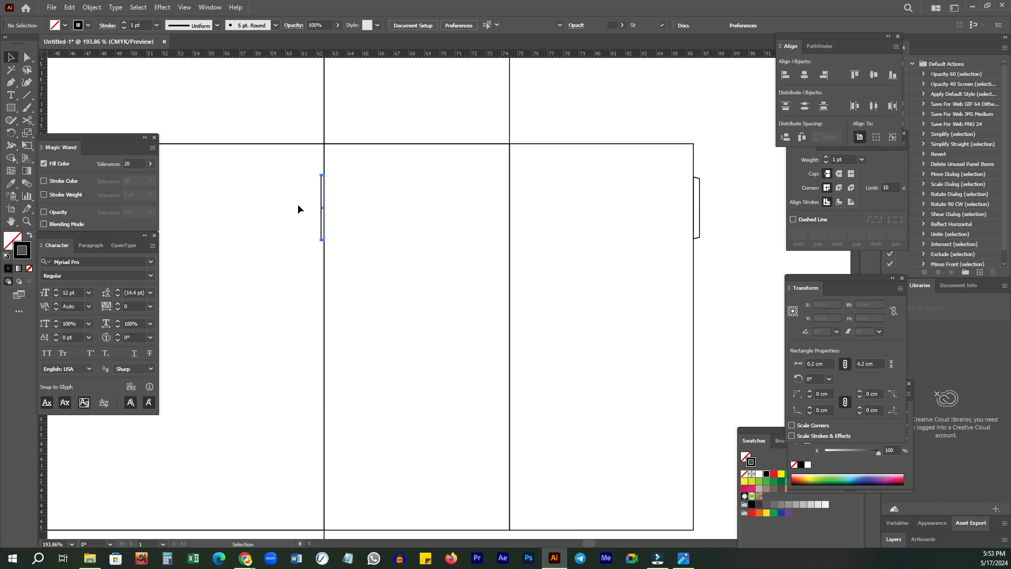
click(276, 205)
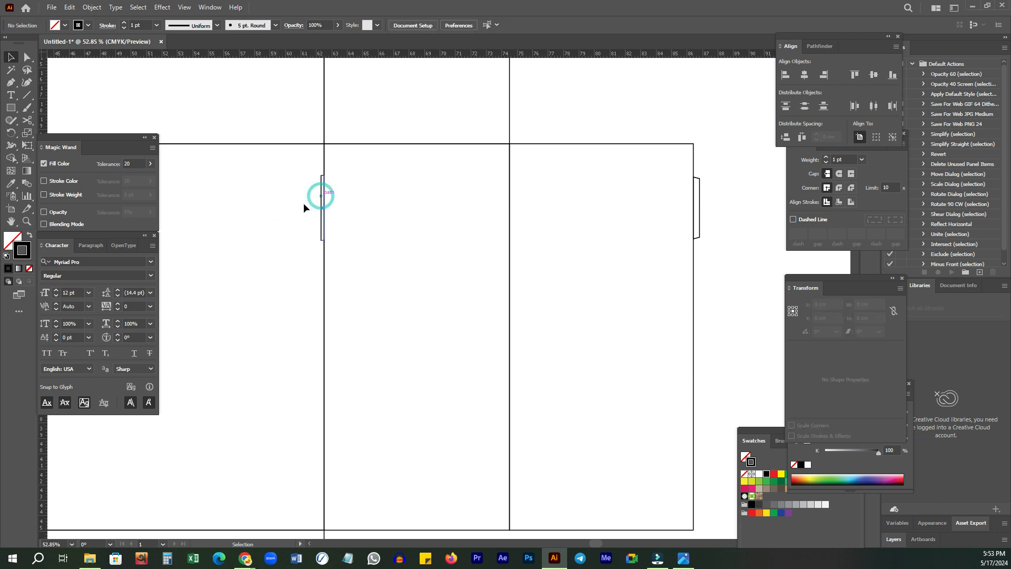
Step: Align the vertical centres of the slot and the tapered tab, using the tab as key object, and group them
click(699, 198)
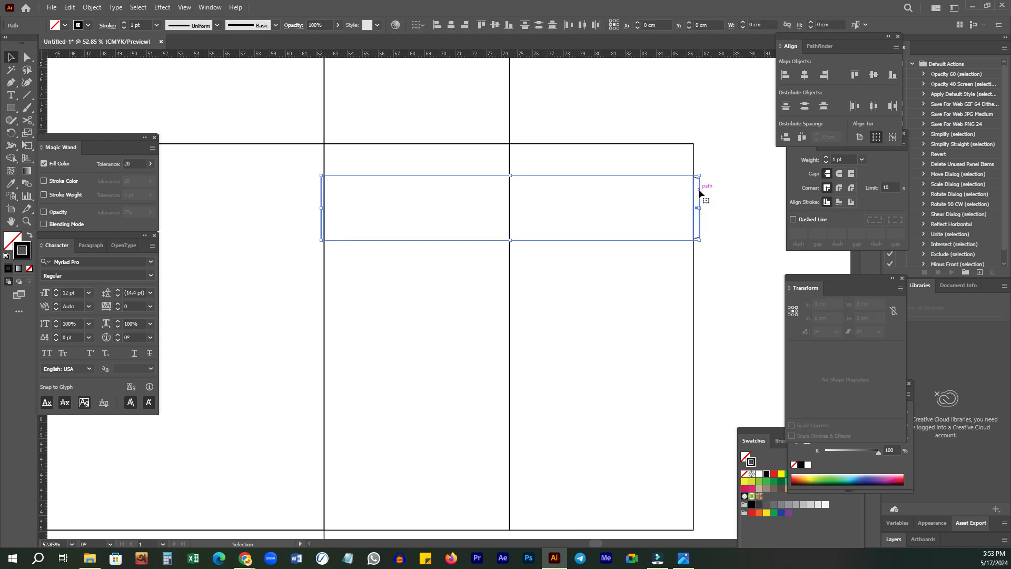
click(699, 191)
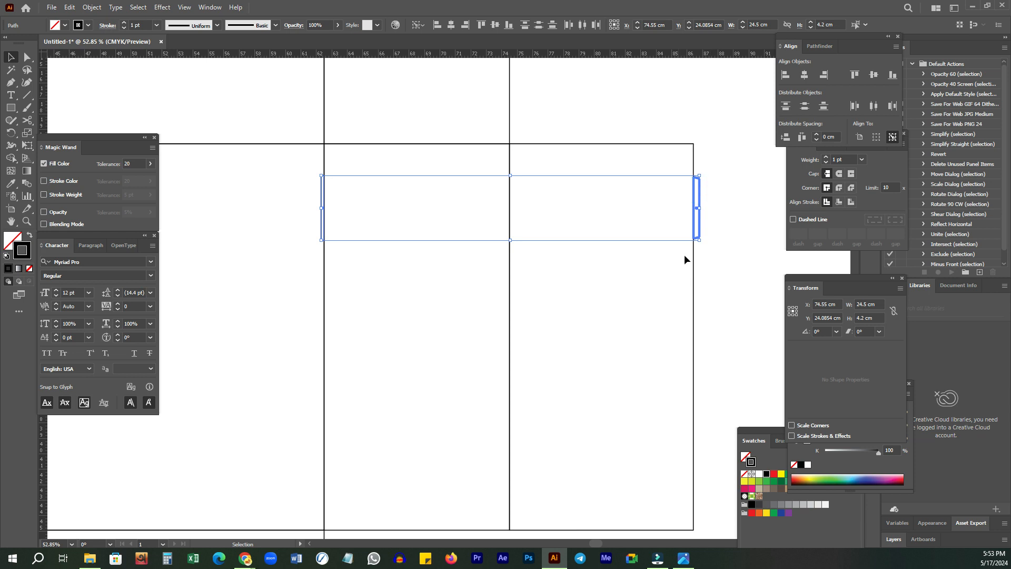
click(877, 80)
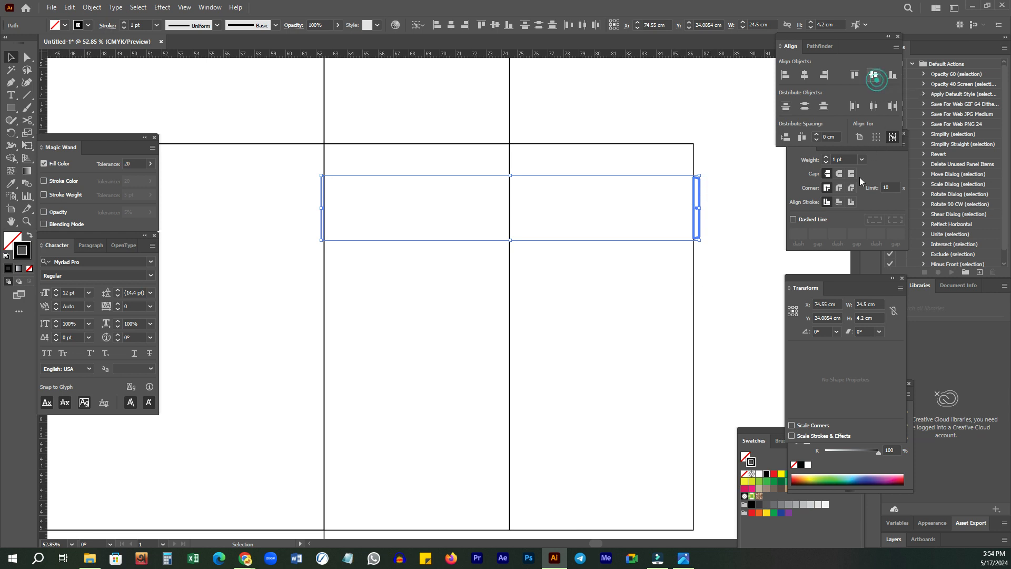
right_click(743, 208)
click(768, 325)
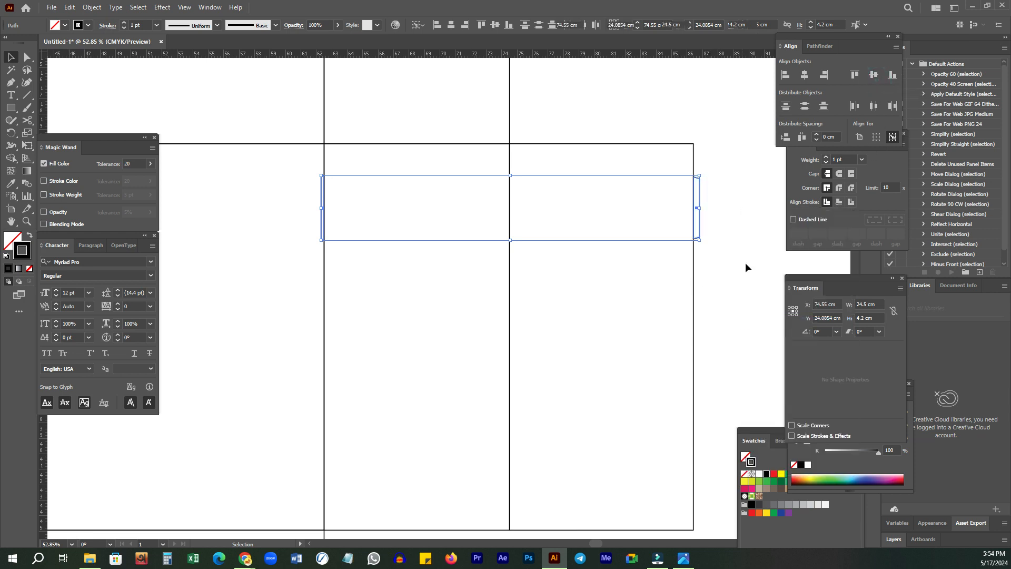
Step: Move the slot-and-tab group about 2.8 cm straight down along the side panels
click(701, 242)
drag(699, 240, 606, 262)
key(z)
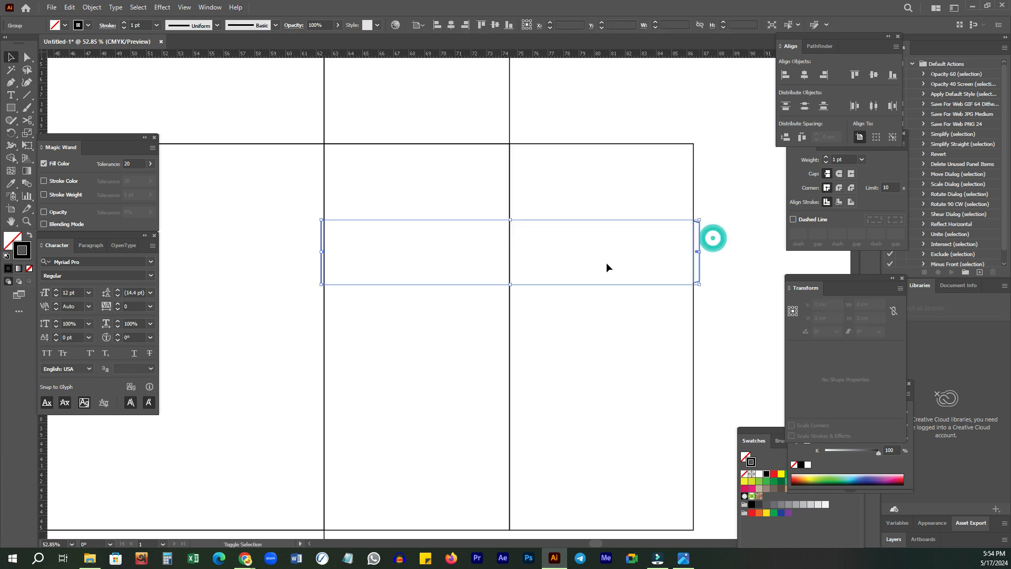
drag(639, 337, 572, 267)
key(v)
click(689, 232)
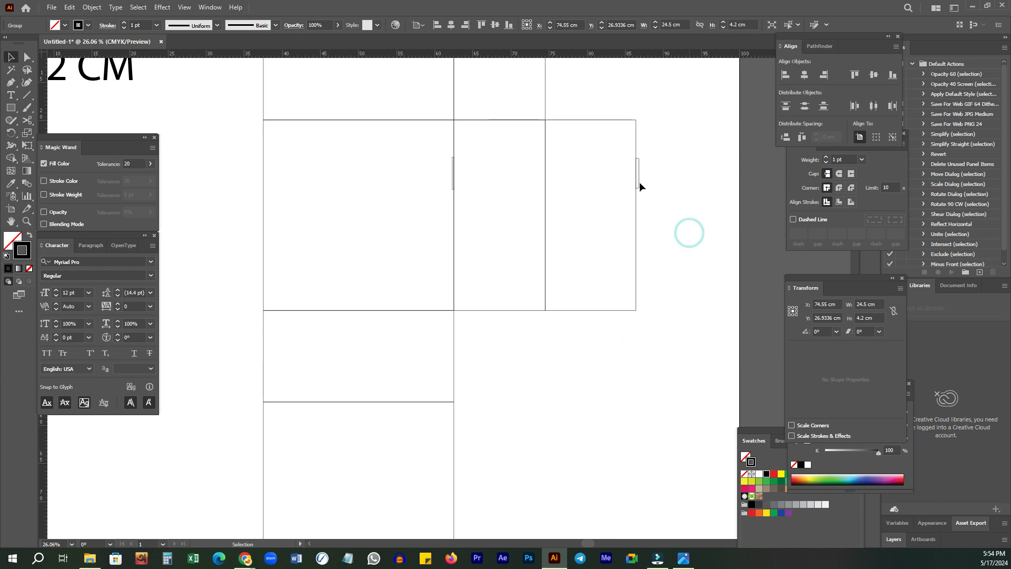
Step: Duplicate the slot-and-tab group about 10 cm straight down and group both pairs together
click(639, 176)
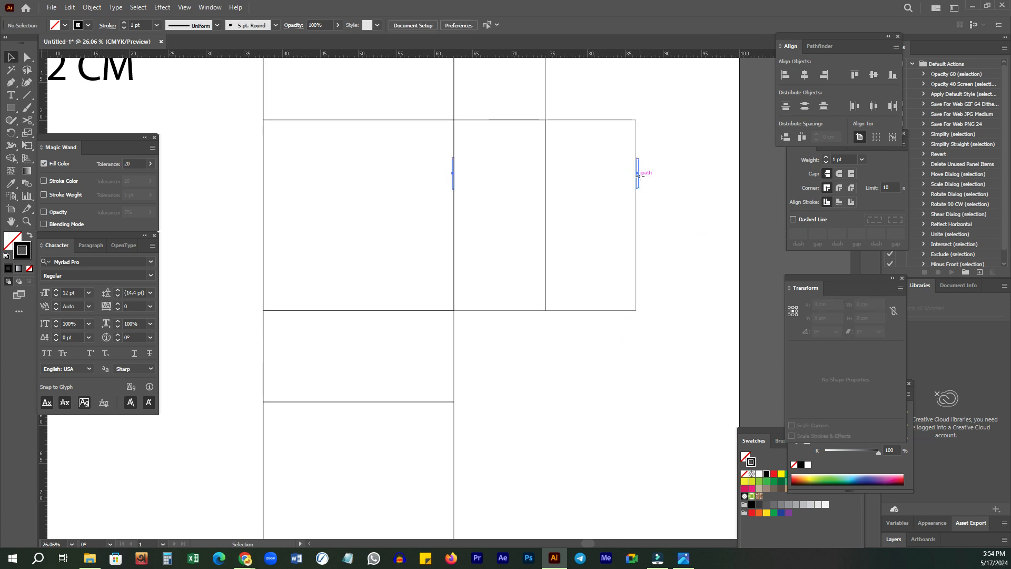
drag(638, 175, 654, 257)
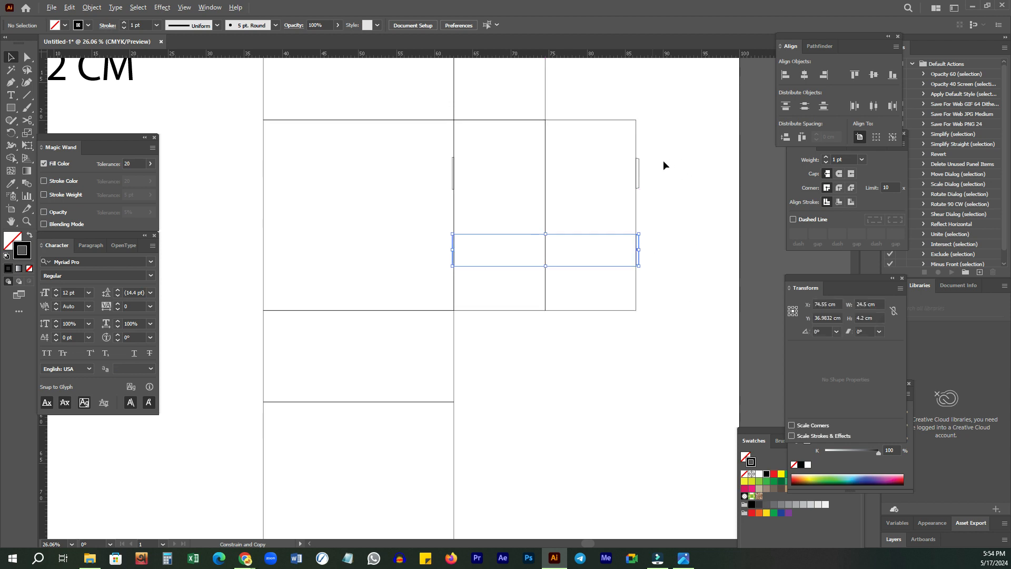
shift+click(639, 174)
right_click(691, 137)
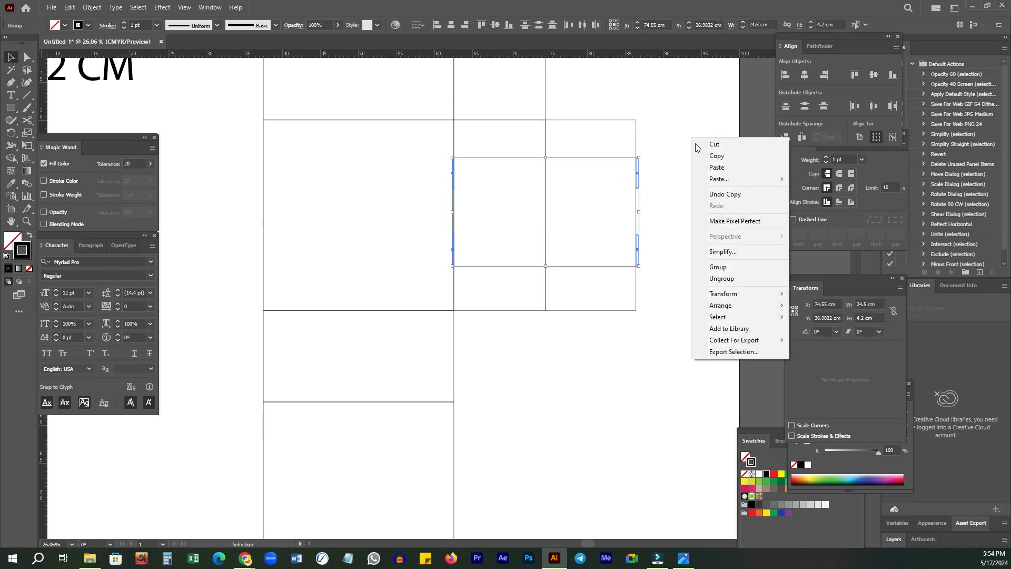
click(719, 268)
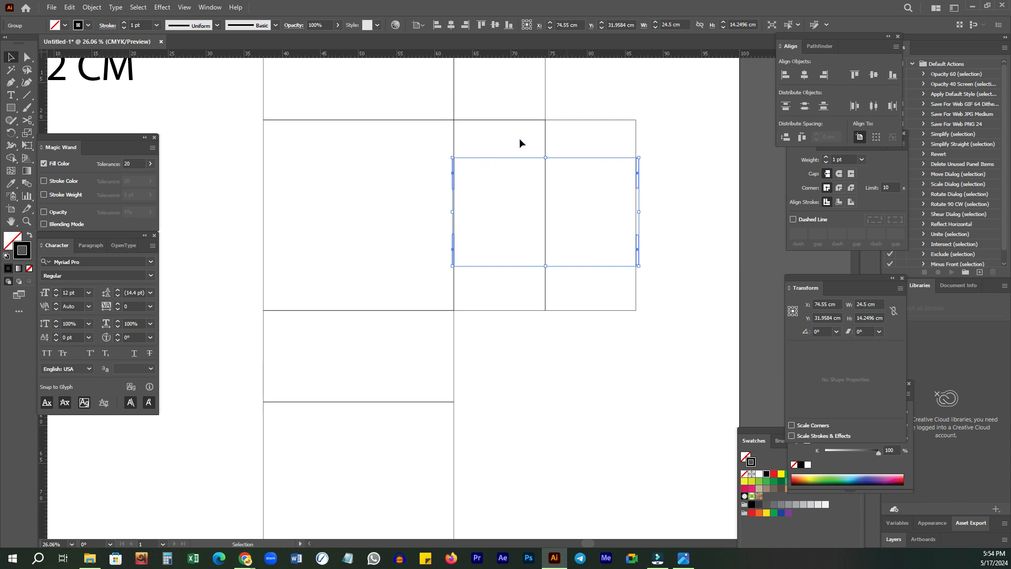
click(612, 417)
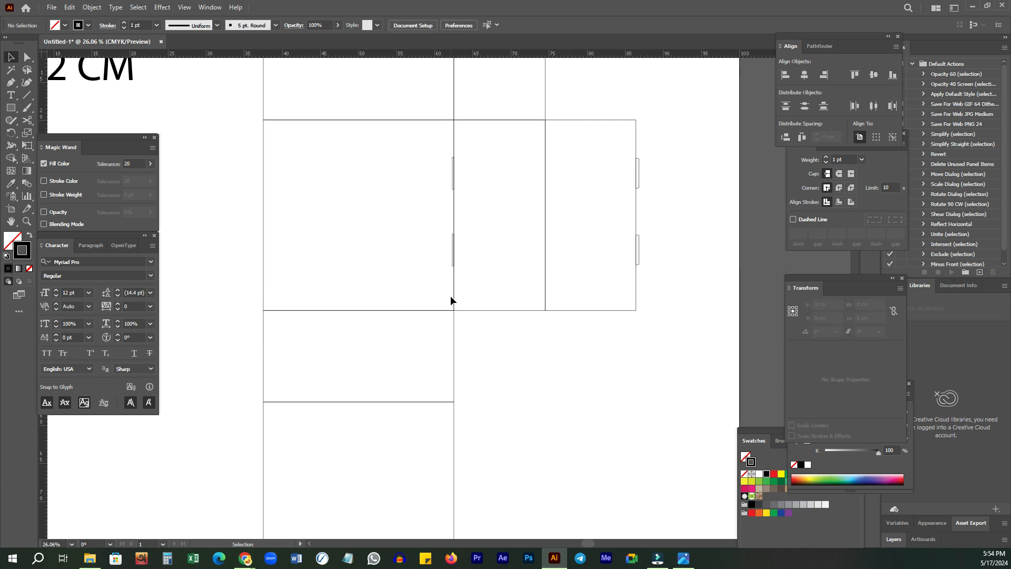
Step: Align the slot-and-tab group to the vertical centre of the side panel, using the panel as key object
click(639, 172)
drag(619, 95, 593, 135)
click(608, 120)
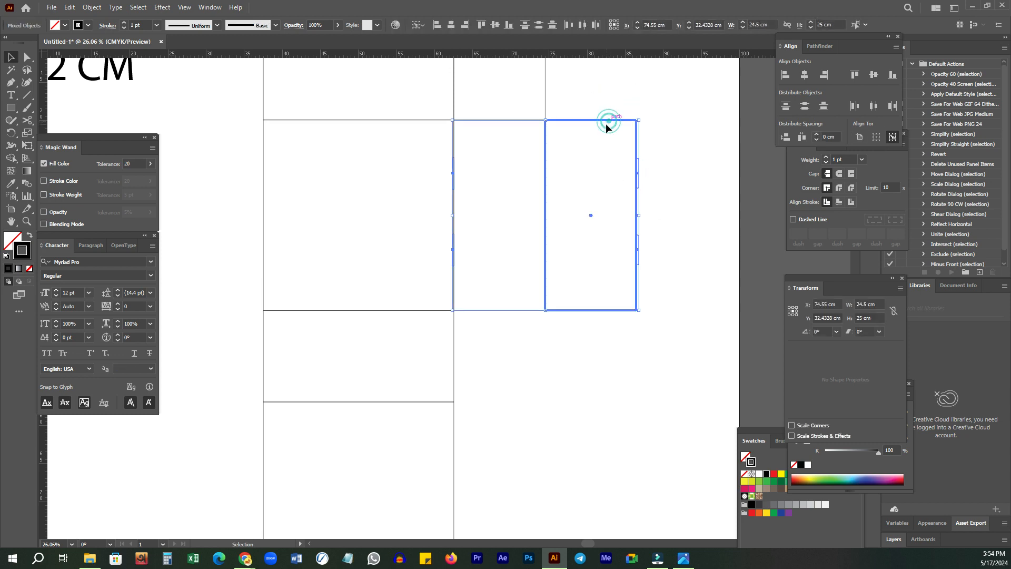
click(597, 489)
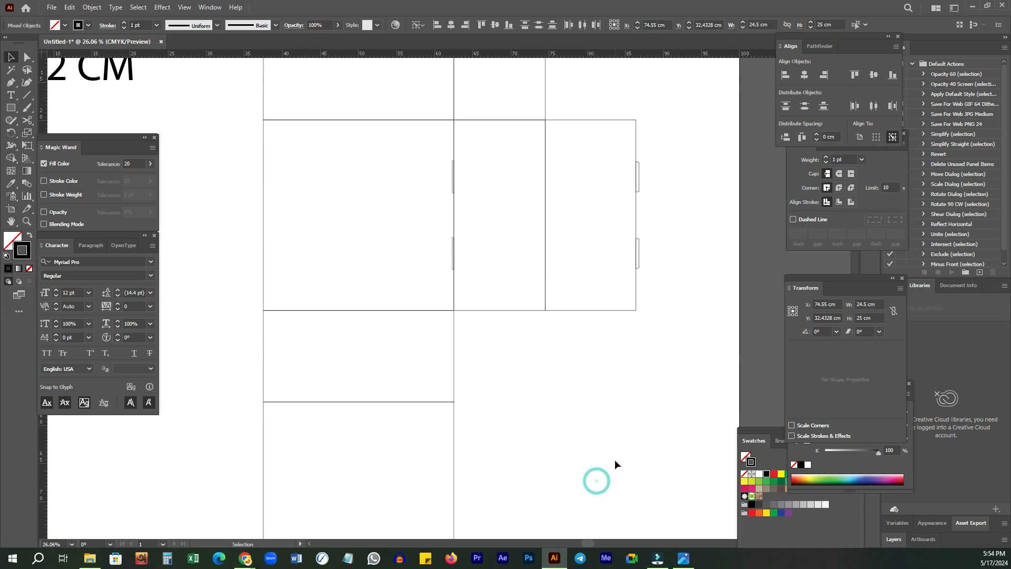
Step: Reduce the height of the 12 cm square flap above the side panel to 11.8 cm, keeping its bottom edge fixed
drag(562, 358, 575, 459)
key(z)
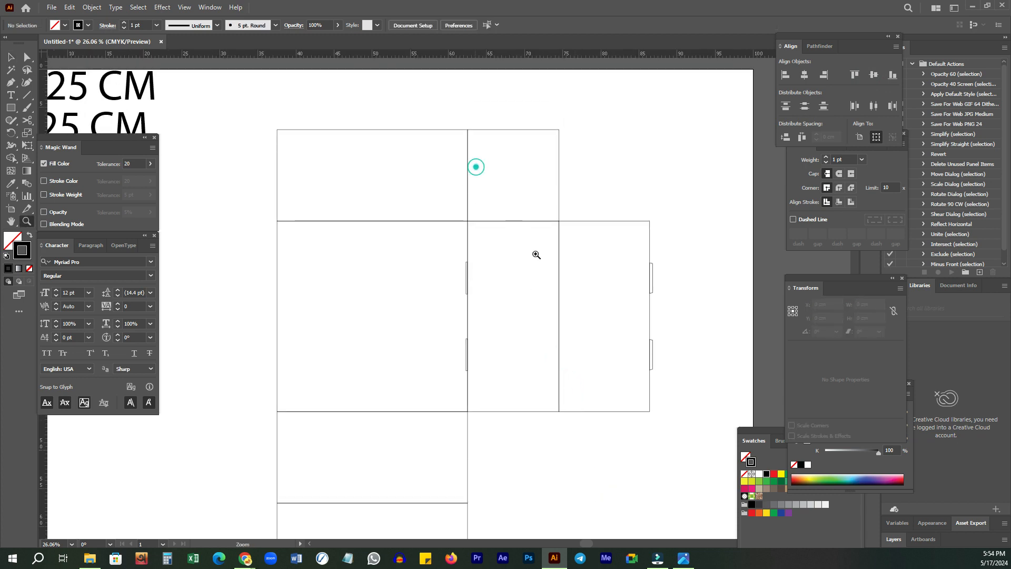
drag(524, 262, 633, 260)
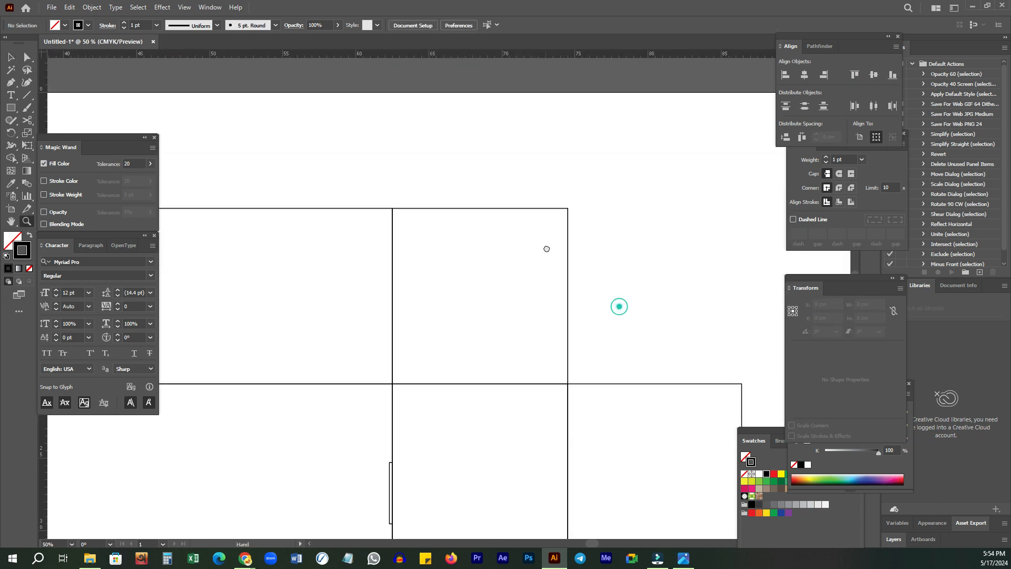
key(v)
drag(537, 171, 484, 243)
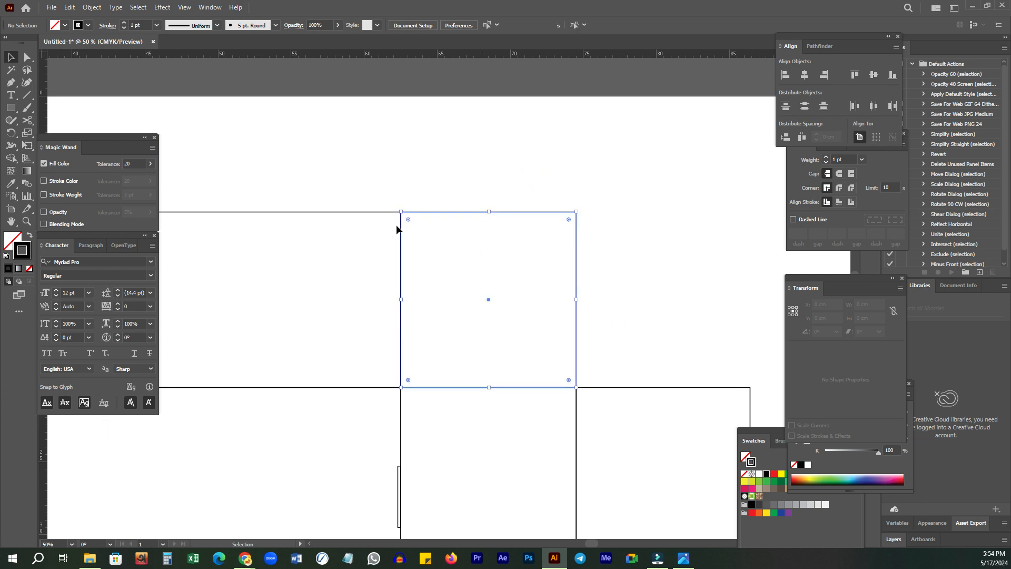
click(796, 316)
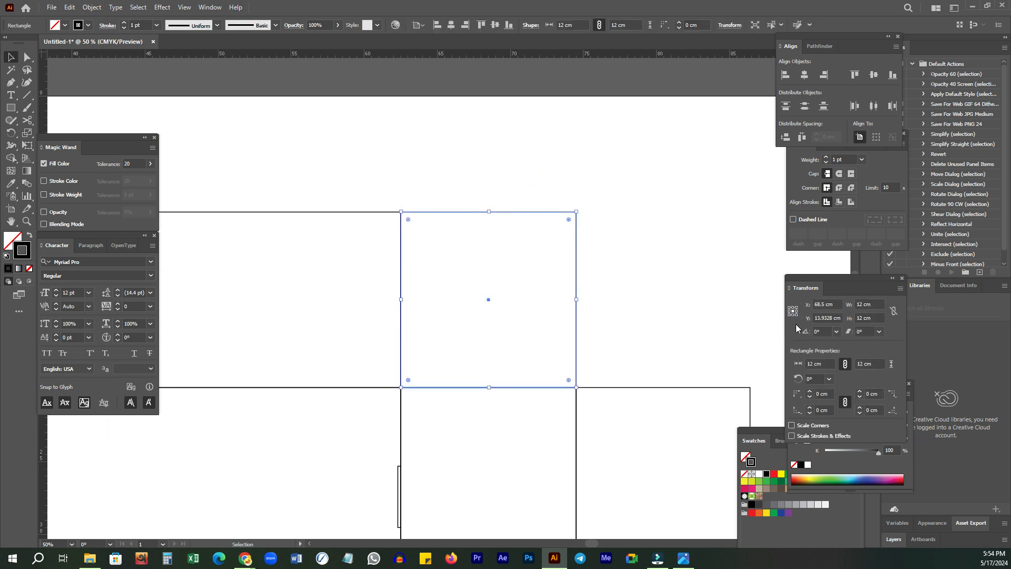
click(792, 314)
click(876, 317)
text(-.2)
key(Return)
Step: Add an anchor point near the flap's top-left corner and raise the corner 0.2 cm to meet the adjoining panel
key(z)
drag(425, 240, 526, 214)
key(plus)
key(v)
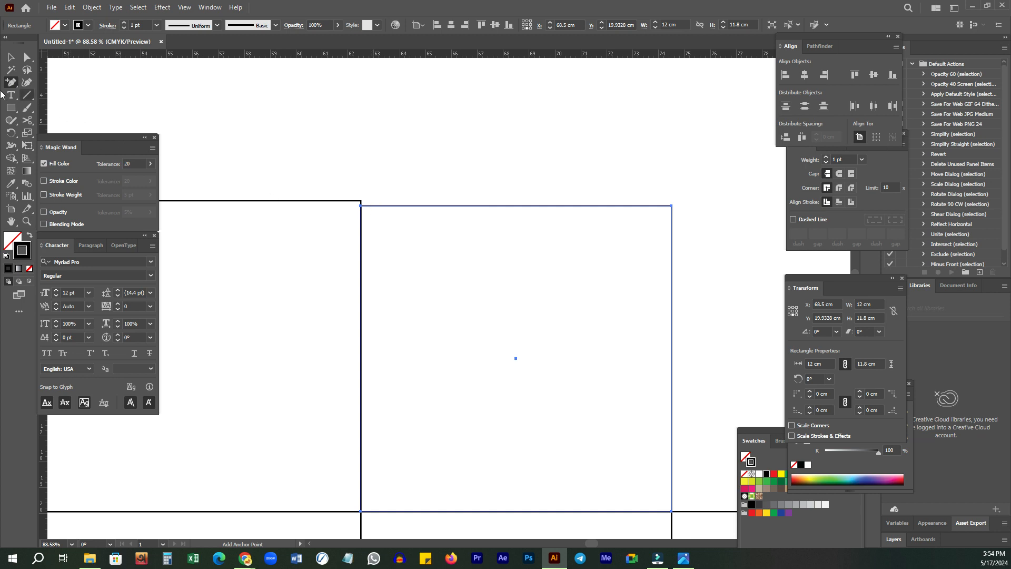
drag(9, 84, 77, 99)
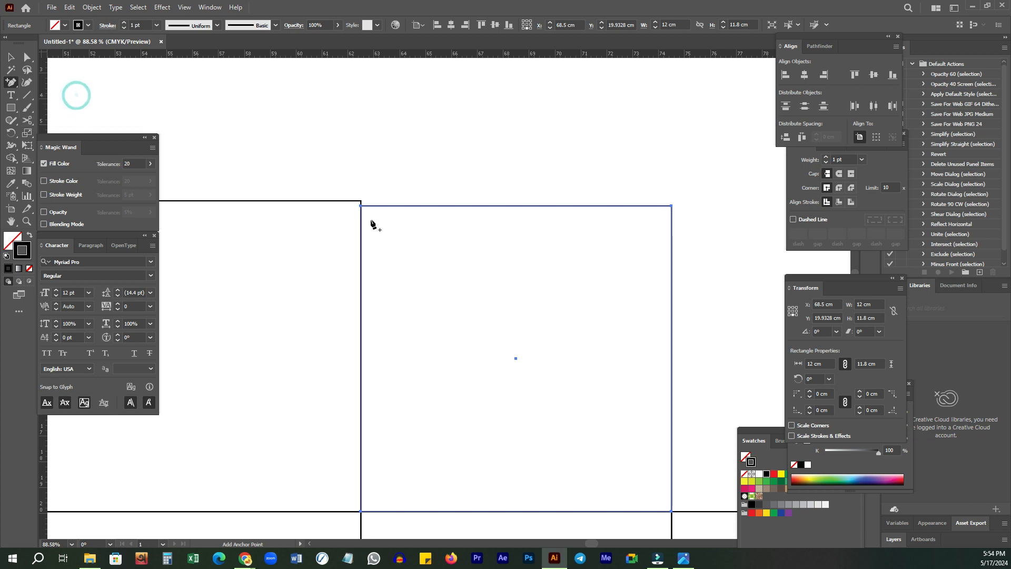
click(370, 206)
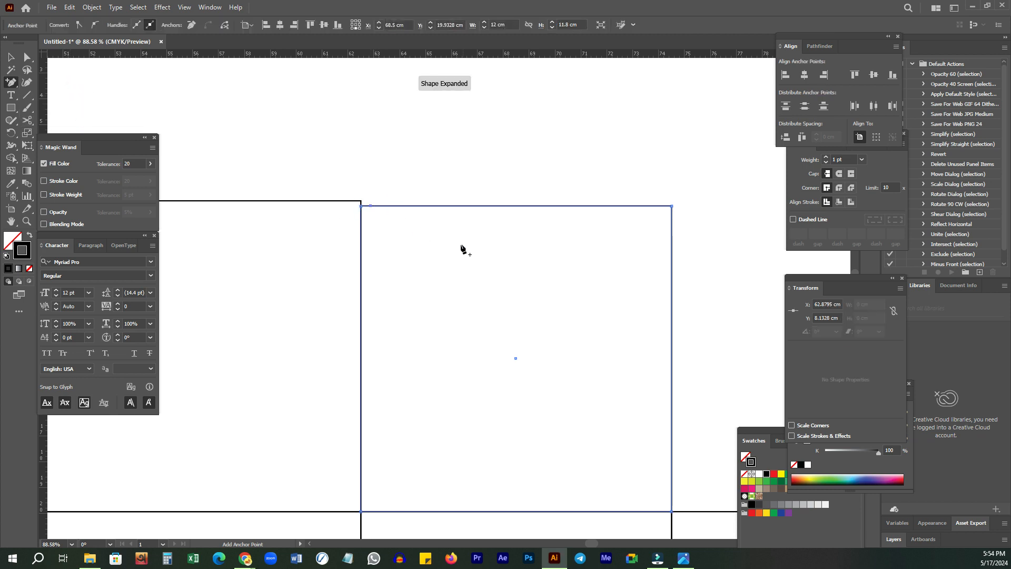
key(a)
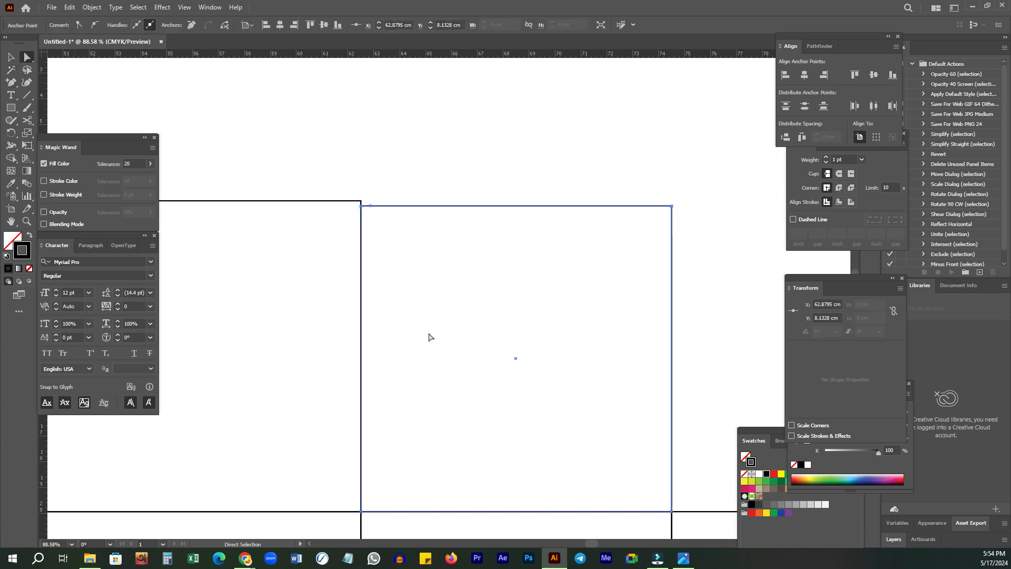
drag(370, 206, 388, 195)
click(413, 173)
Step: Duplicate the notched flap 37 cm straight down so it sits against the side panel's lower edge
key(z)
alt+click(472, 225)
alt+click(601, 239)
alt+click(594, 303)
alt+click(626, 345)
alt+click(576, 217)
key(v)
click(611, 106)
drag(545, 106, 543, 378)
Step: Reflect the duplicated flap across the horizontal axis so its slanted corner faces downward
right_click(679, 437)
mouse_move(717, 370)
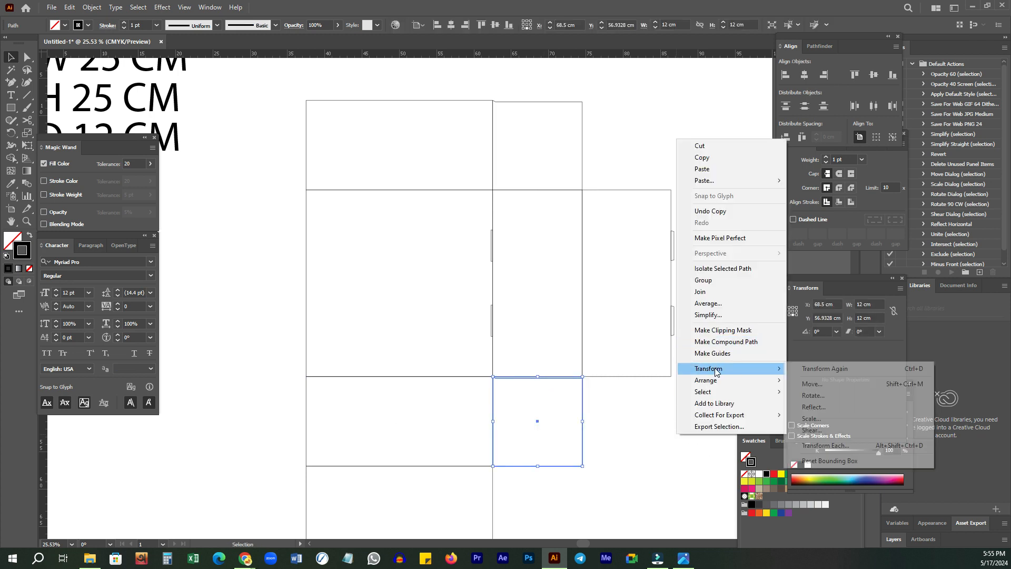
click(841, 410)
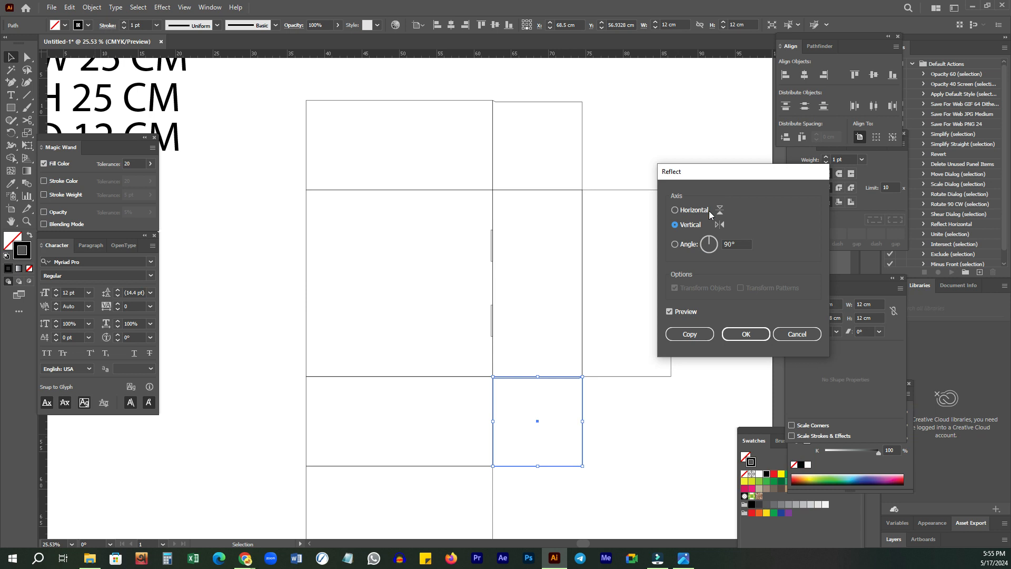
click(694, 212)
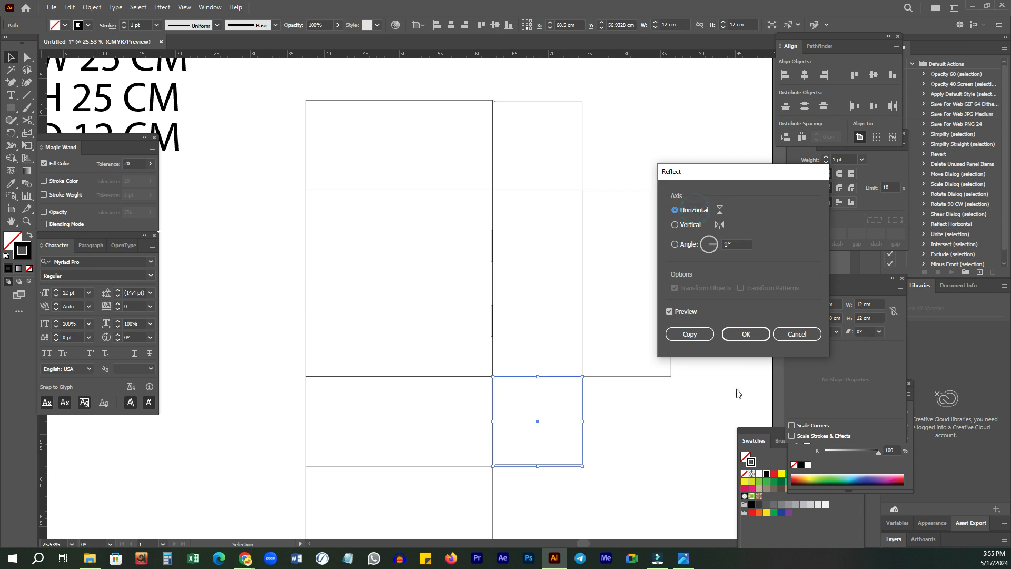
click(747, 334)
click(490, 113)
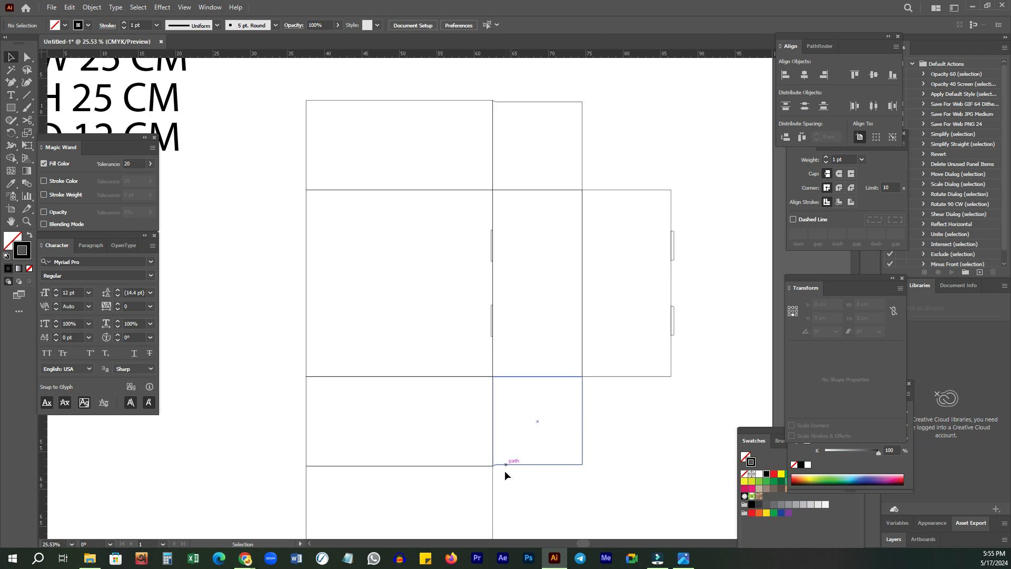
Step: Duplicate the lower 25 cm square panel sideways against its right edge and narrow the copy to 12 cm wide
drag(515, 483, 530, 265)
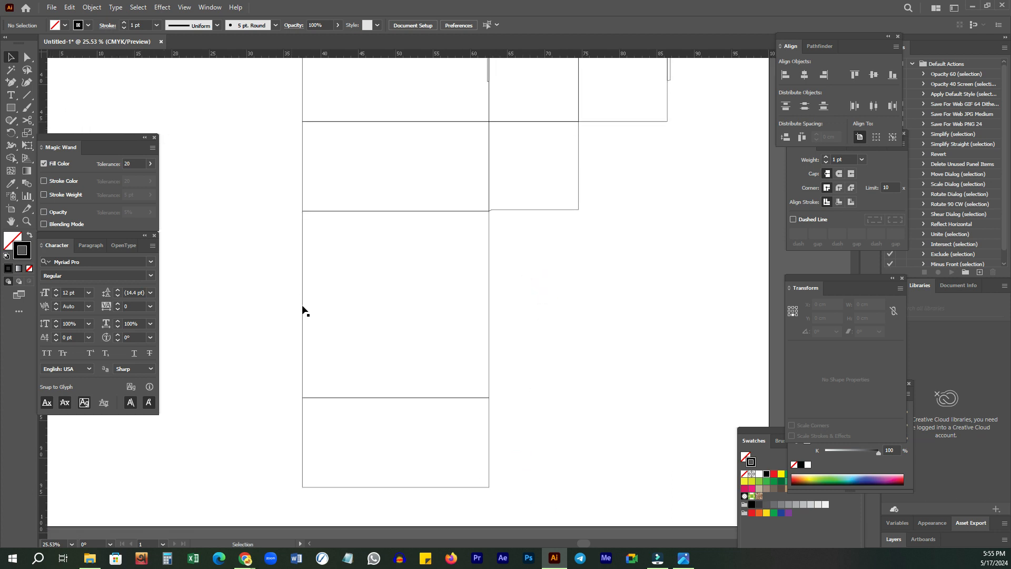
drag(304, 274, 490, 287)
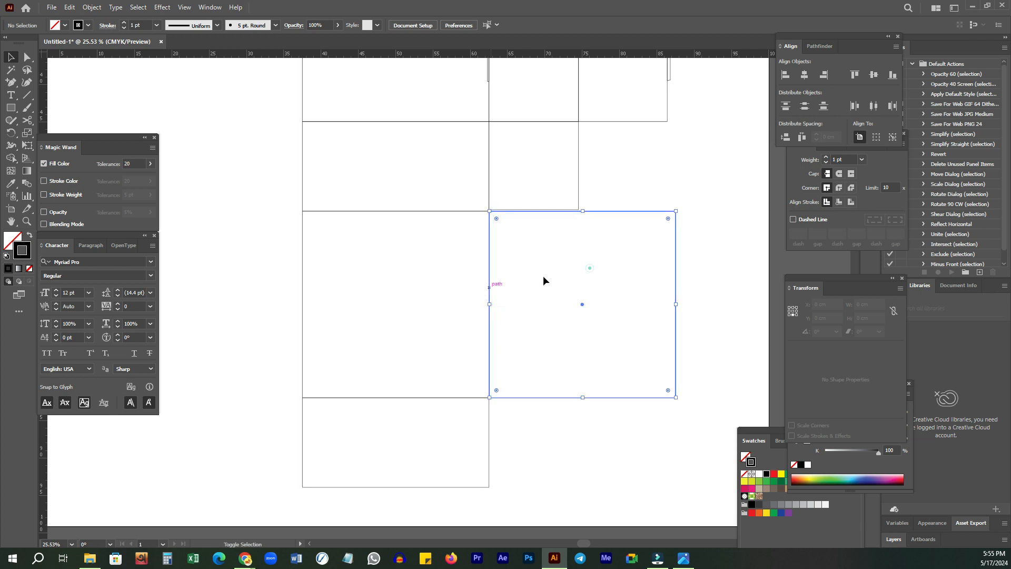
drag(566, 223, 542, 257)
drag(652, 341, 555, 333)
drag(605, 288, 553, 308)
click(702, 274)
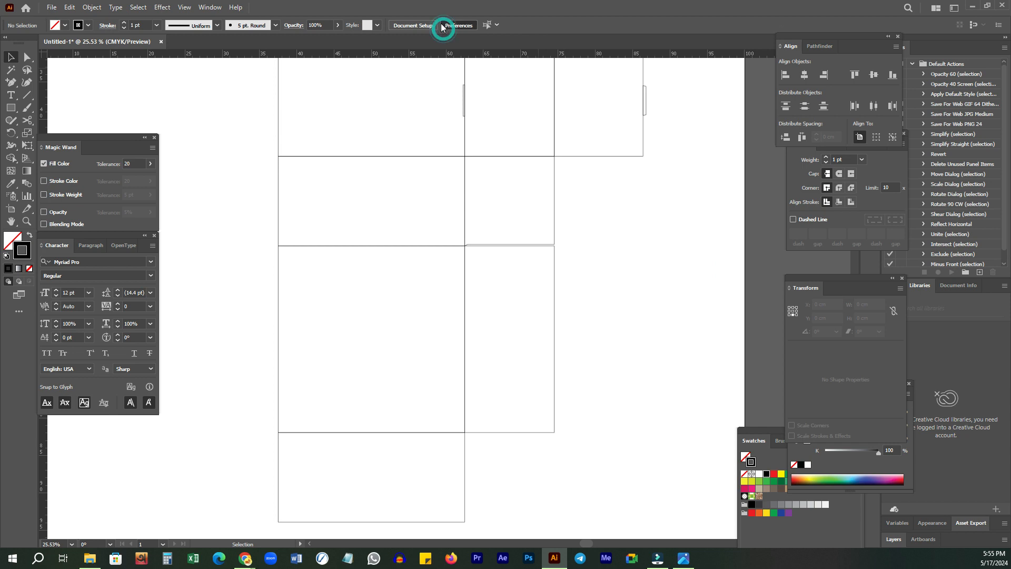
Step: Set the keyboard increment to 1.5 cm and taper the new side flap by moving both outer corners inward 1.5 cm
click(441, 26)
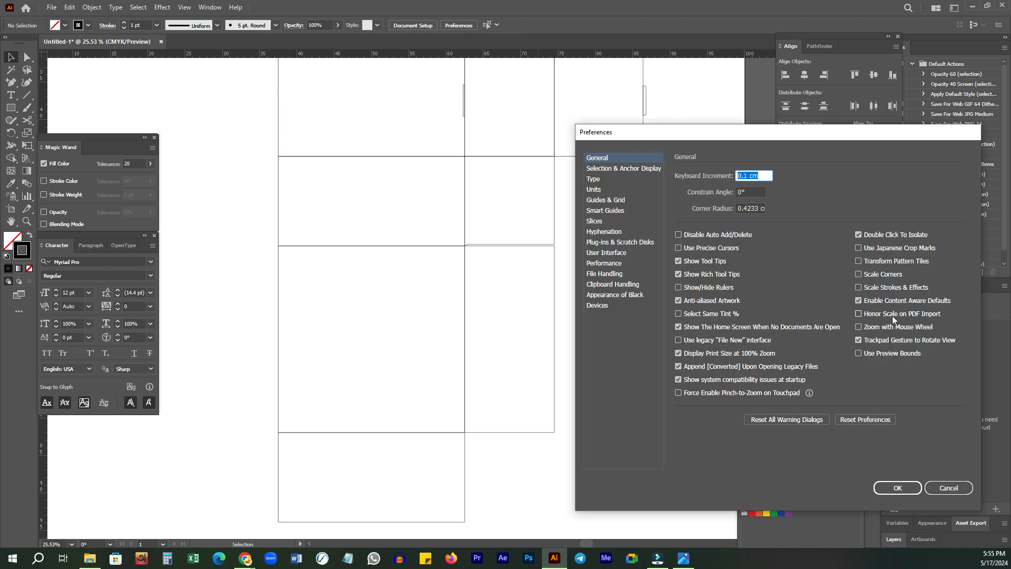
text(1.5)
key(Return)
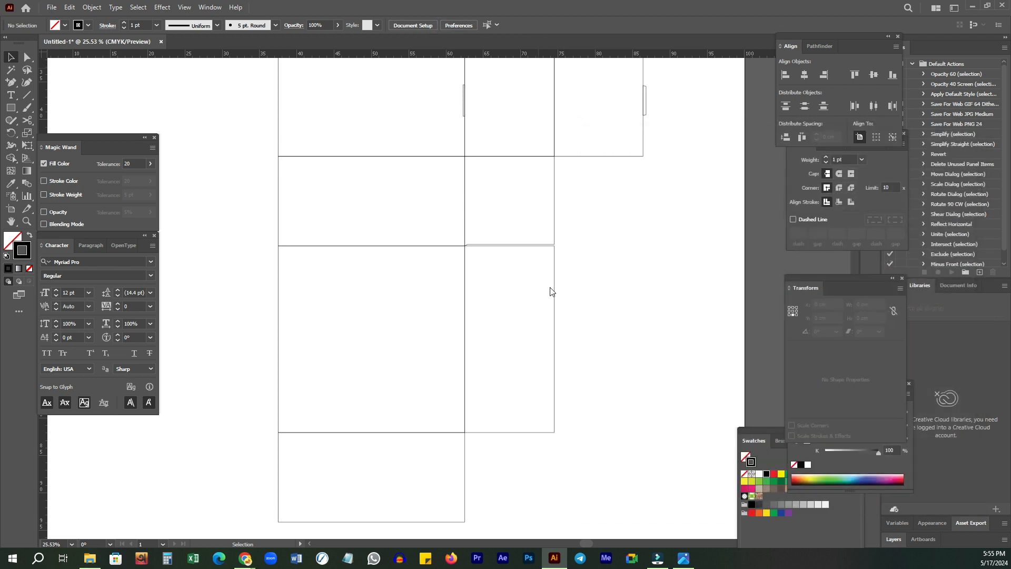
key(a)
click(555, 245)
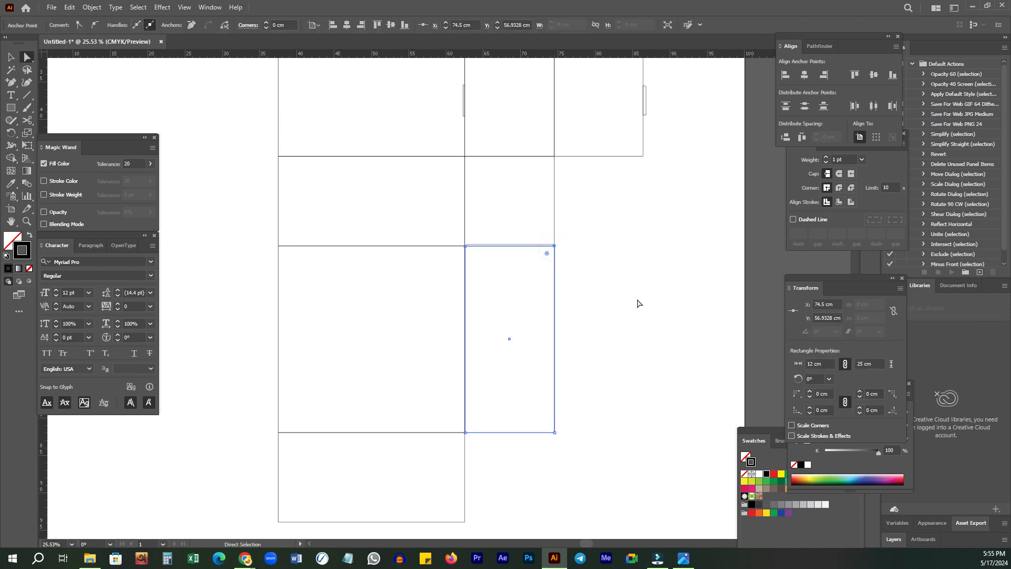
key(Down)
drag(621, 390, 558, 461)
key(Up)
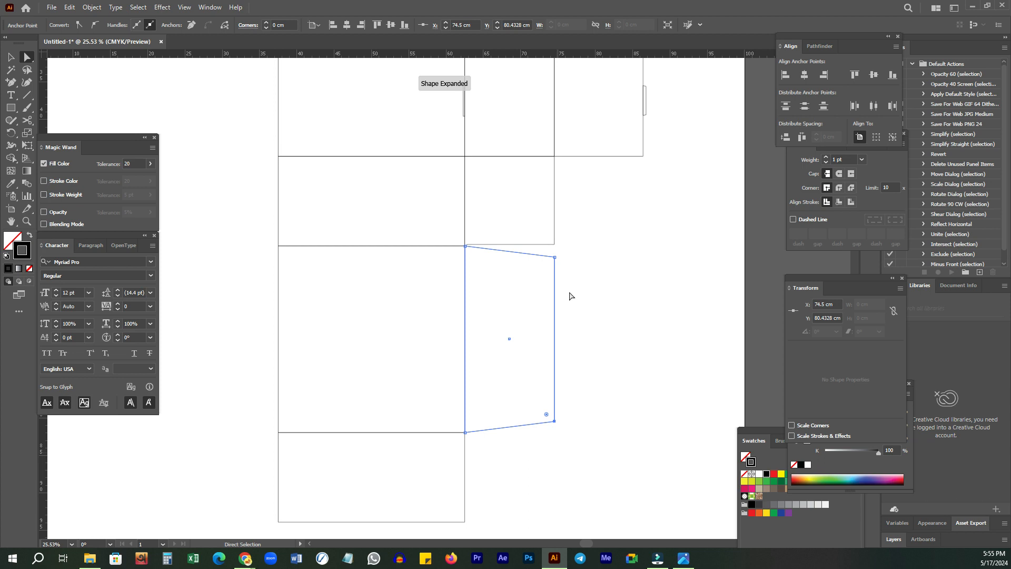
Step: Round both outer corners of the tapered side flap to a radius of about 4.34 cm
click(566, 253)
drag(558, 252, 528, 451)
drag(544, 413, 504, 416)
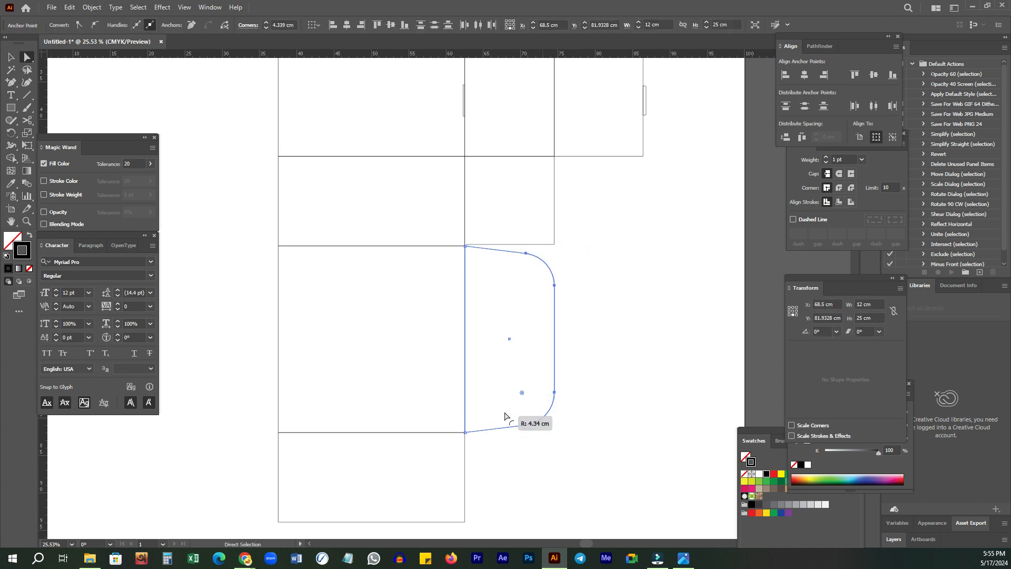
click(661, 337)
Step: Duplicate the lowest 25 by 12 cm panel sideways so the copy sits against its right edge
drag(499, 535, 500, 426)
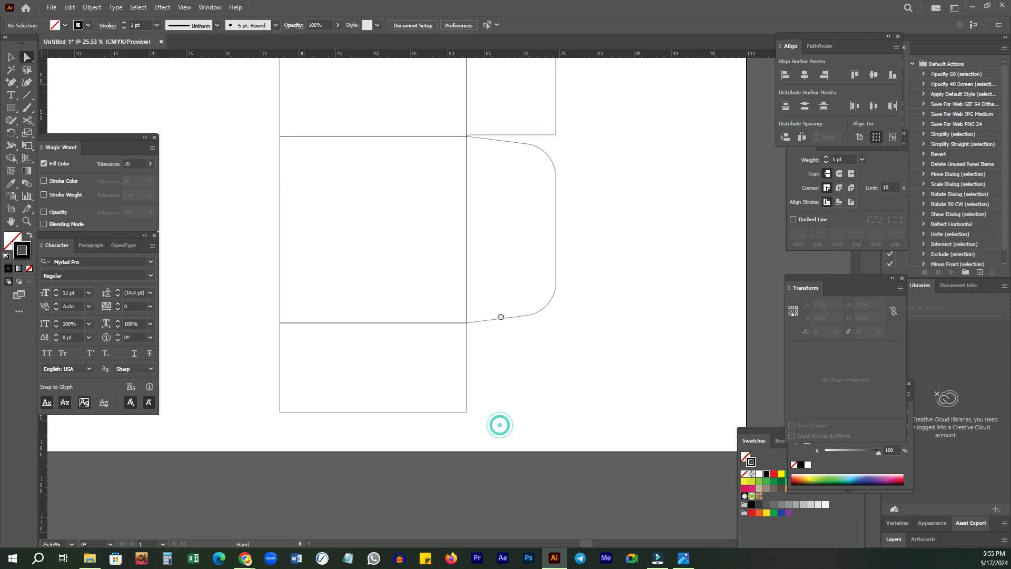
key(v)
click(629, 406)
drag(279, 364, 524, 385)
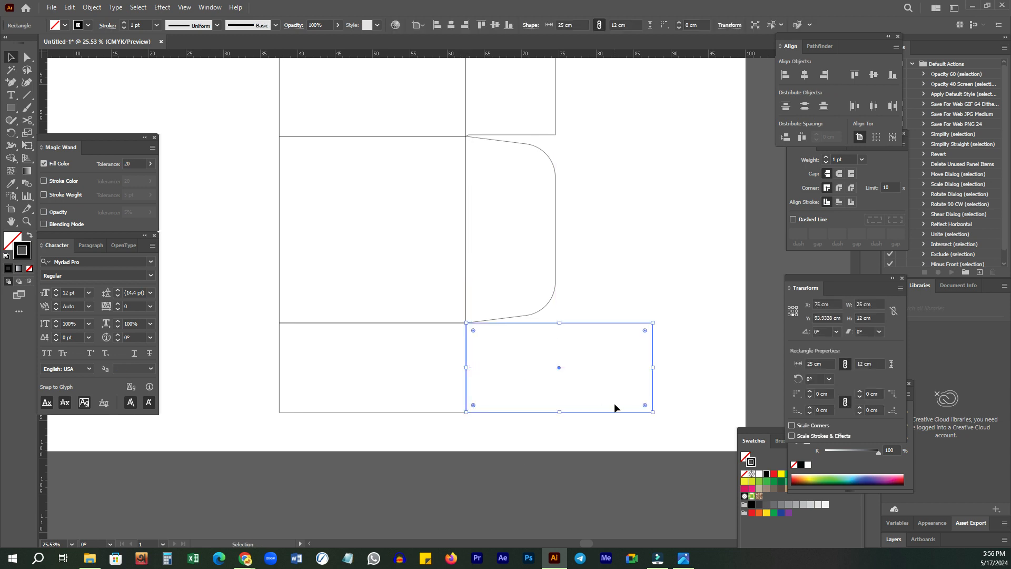
Step: Examine the side flap shapes in photos IMG_20240401_160906.jpg and IMG_20240401_160849.jpg from the Image folder, and return to Illustrator
click(90, 558)
click(682, 279)
click(407, 152)
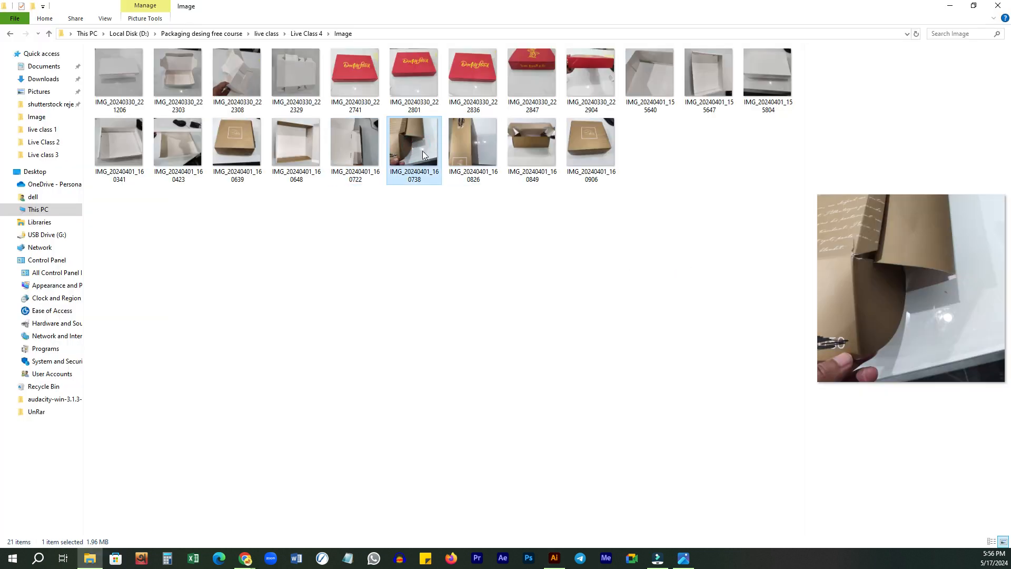
click(514, 152)
double_click(514, 151)
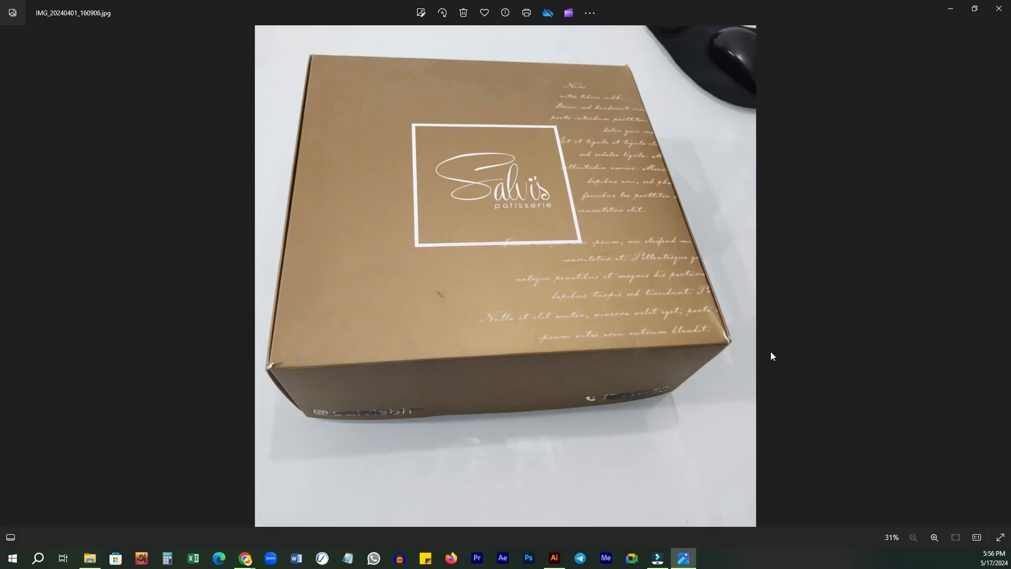
click(843, 179)
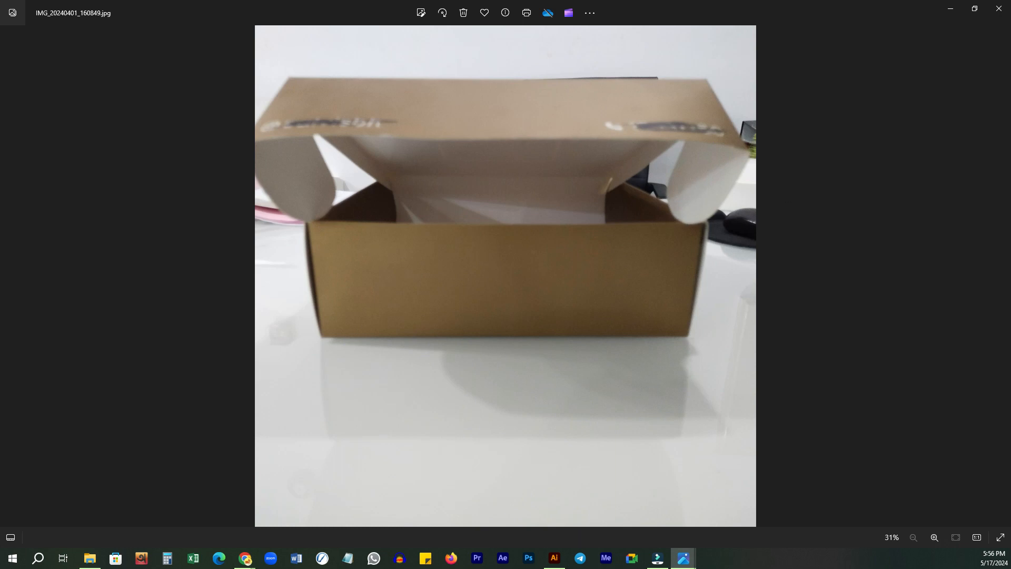
click(554, 558)
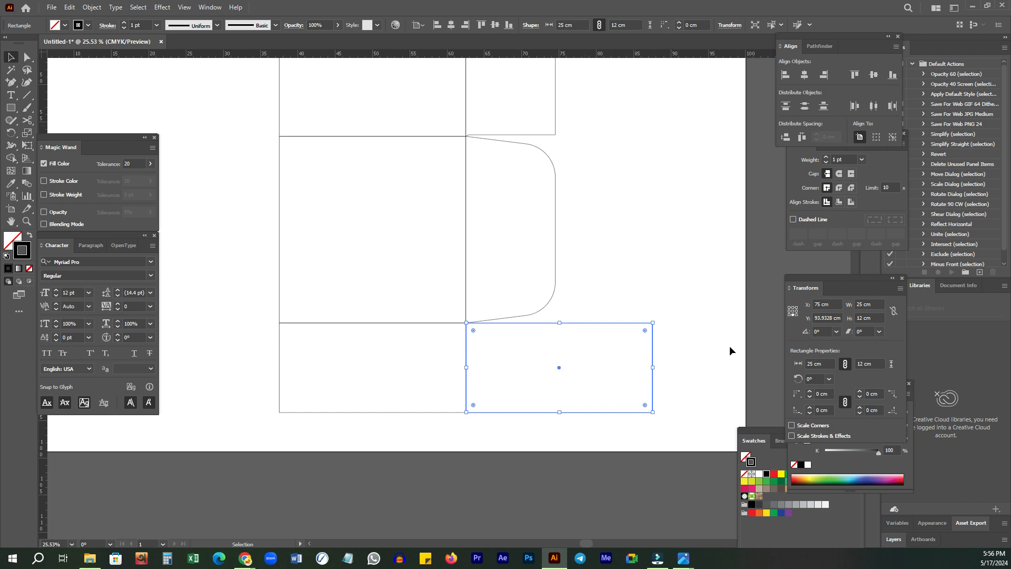
Step: Set the width of the duplicated bottom panel to 12 cm, keeping its left edge fixed
click(870, 305)
text(12)
key(Return)
click(533, 443)
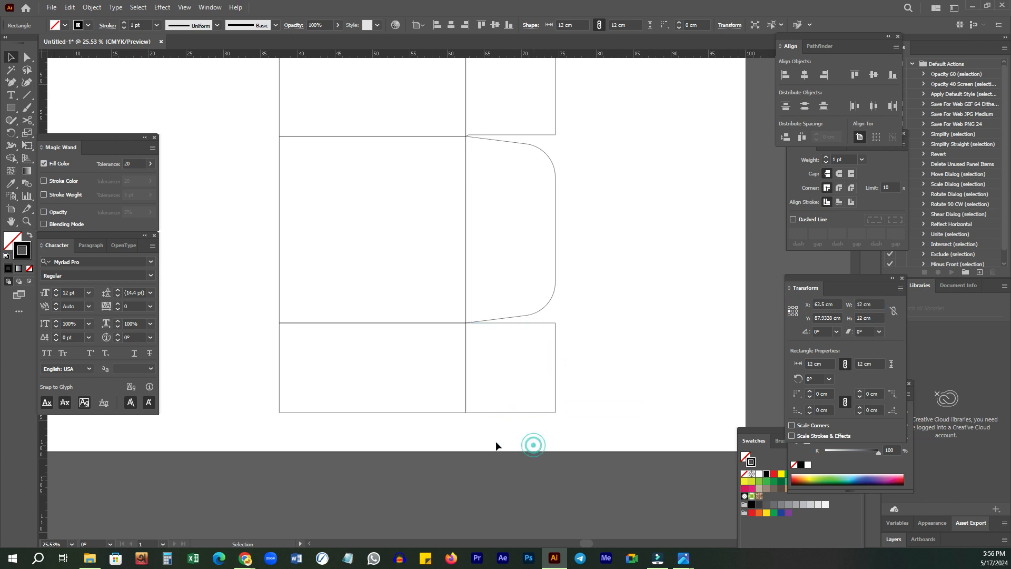
Step: Reduce the new bottom flap's height by 0.5 cm to 11.5 cm, keeping its top edge fixed
key(z)
drag(487, 377, 409, 308)
key(v)
drag(385, 408, 363, 301)
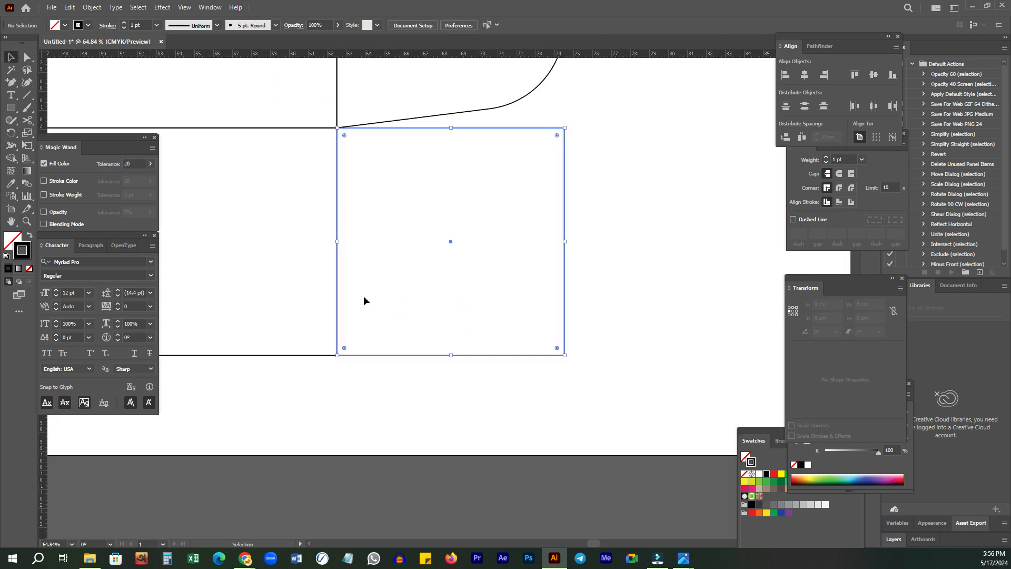
click(792, 311)
click(870, 319)
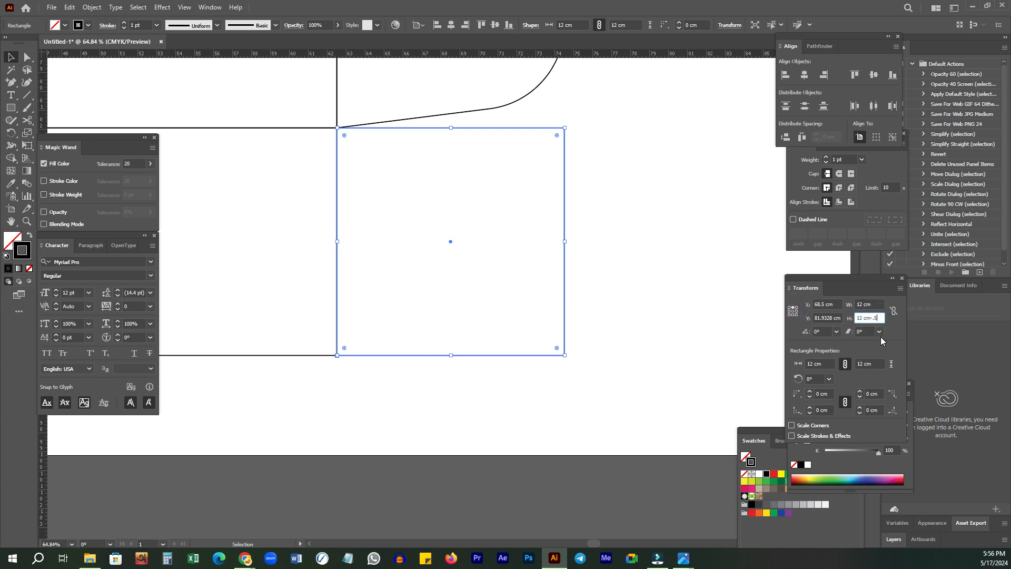
key(Return)
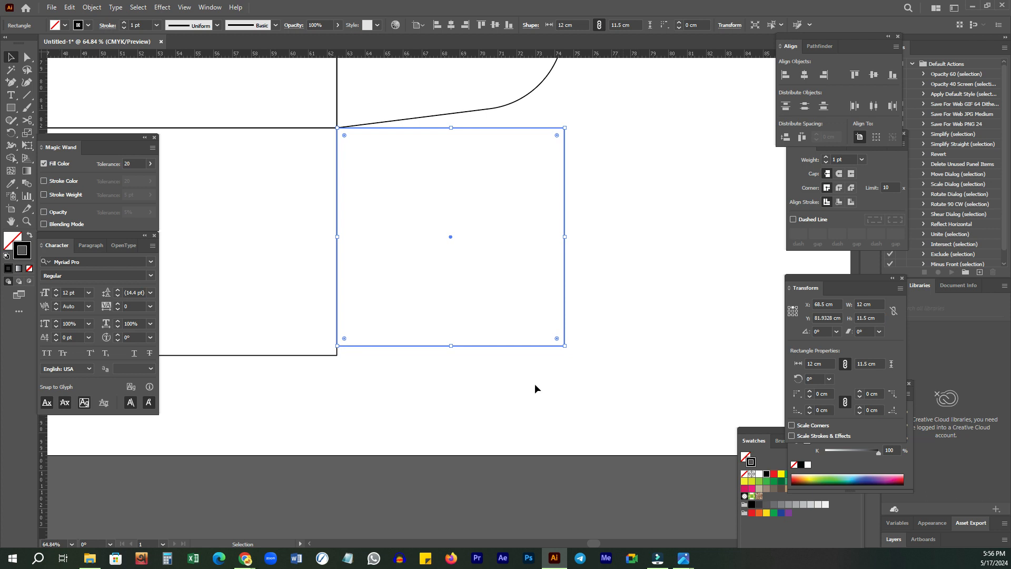
Step: Round the bottom flap's outer lower corner to a radius of about 8.2 cm
key(a)
drag(611, 302, 540, 375)
drag(486, 314, 340, 263)
drag(623, 253, 637, 285)
key(v)
click(377, 226)
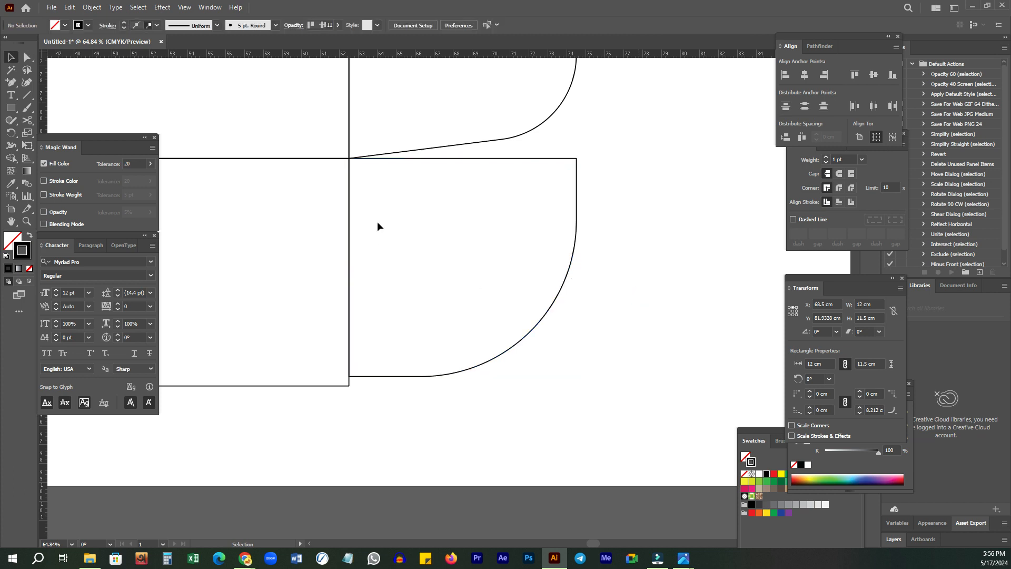
Step: Sketch a sagging curve with the Paintbrush between the two upper corners of the rounded bottom flap
drag(377, 225, 386, 251)
key(b)
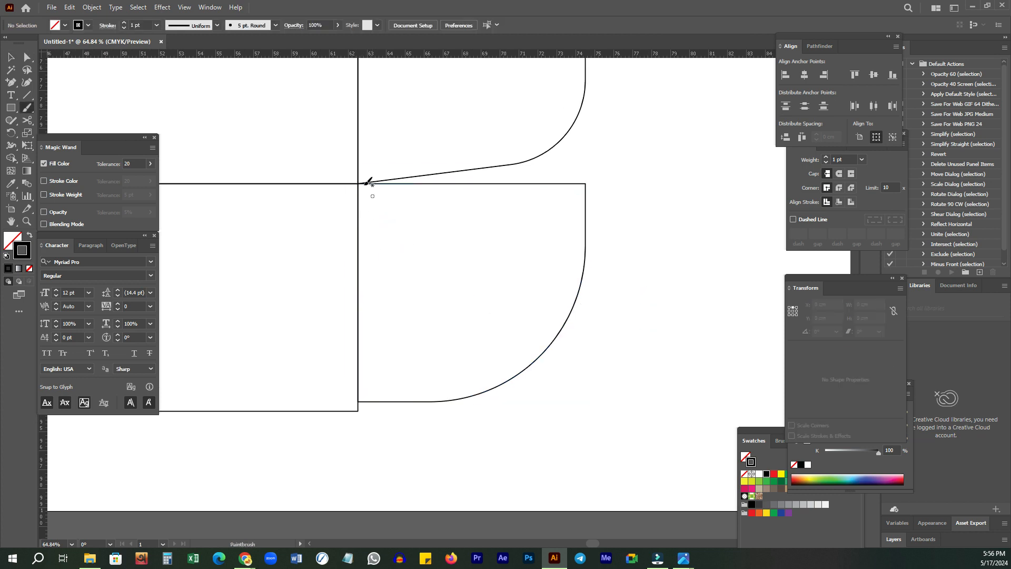
mouse_move(361, 182)
mouse_down()
mouse_move(427, 215)
mouse_move(548, 217)
mouse_up()
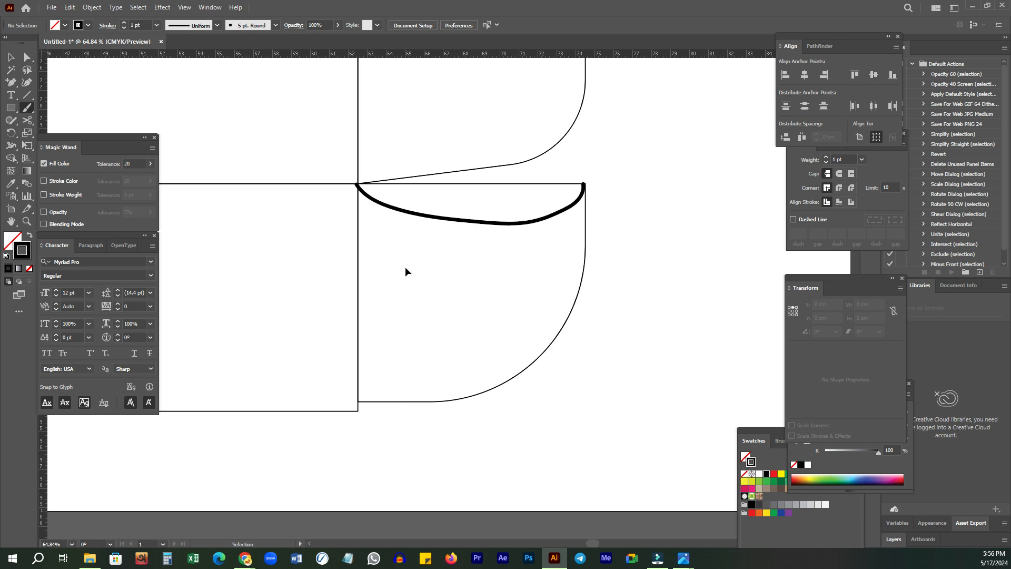
Step: Undo the brushed curve, and try to reshape the bottom flap's straight top edge by converting its outer corner point
key(ctrl+z)
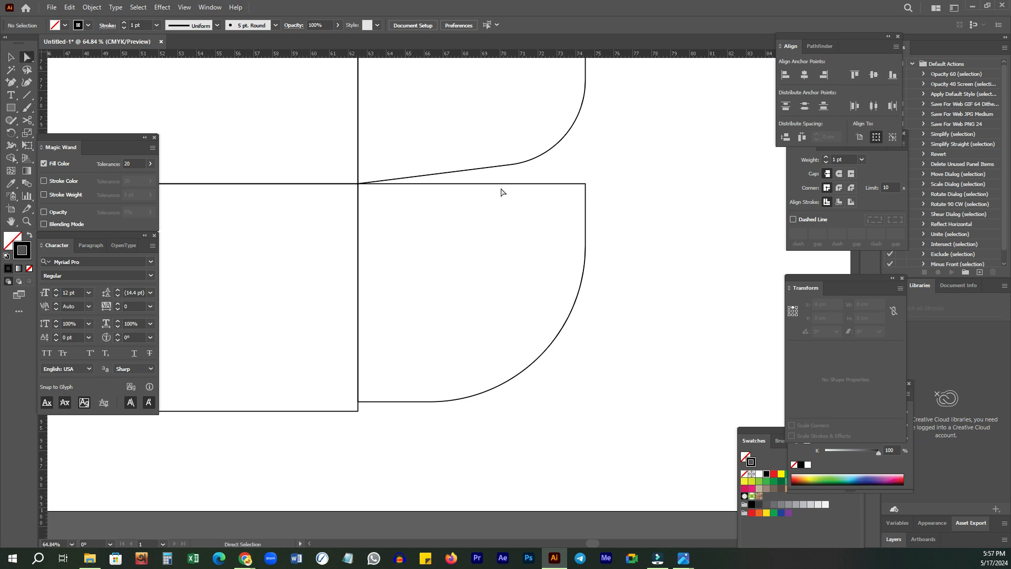
click(492, 183)
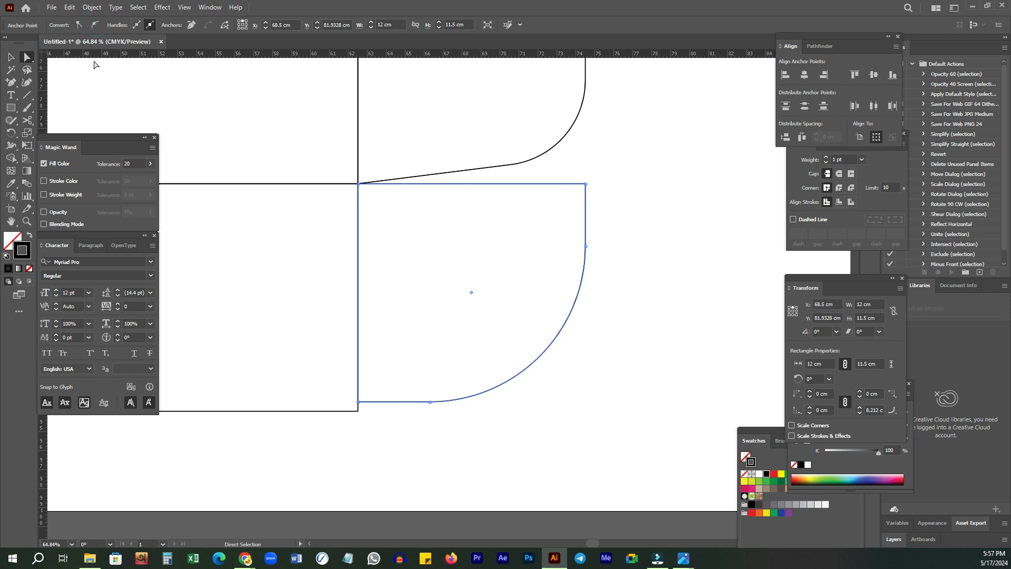
click(585, 184)
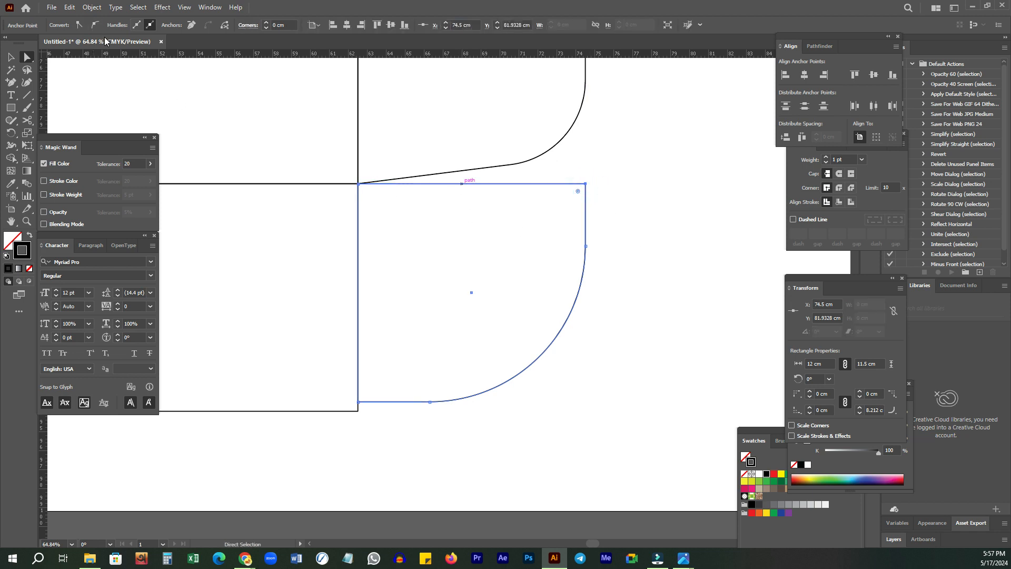
click(136, 25)
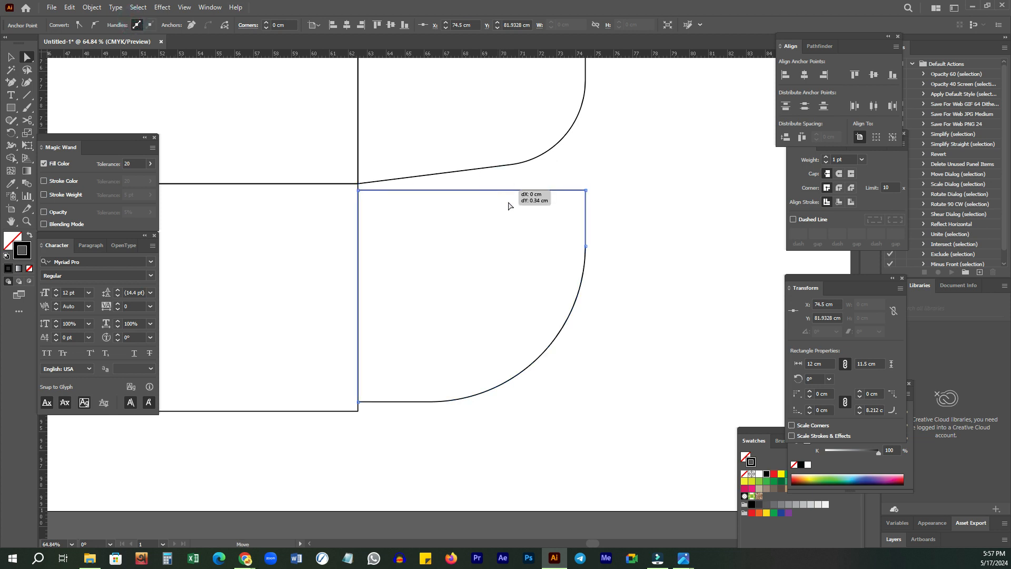
click(422, 217)
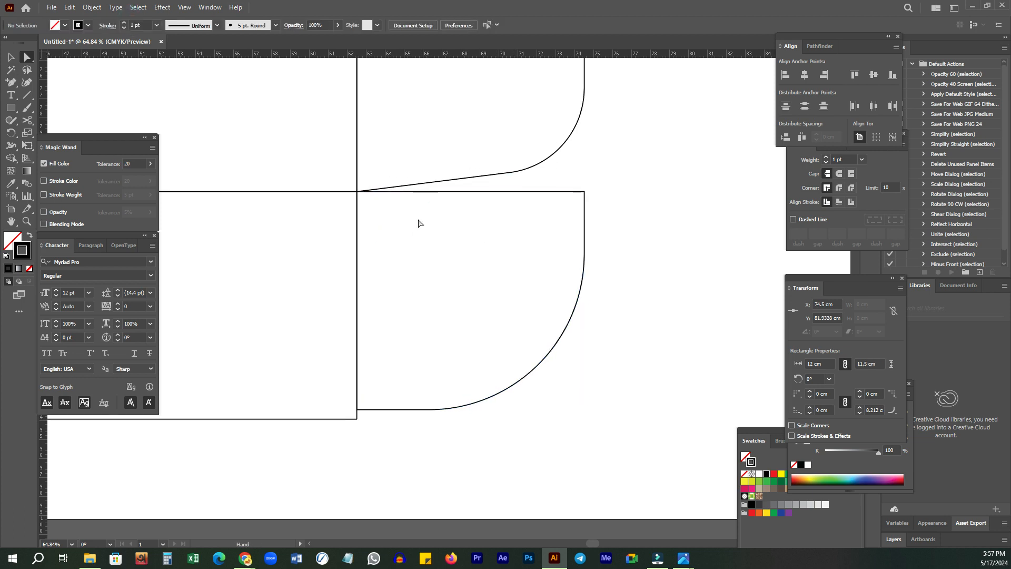
Step: Draw a sagging Pen curve between the bottom flap's two upper corners, spanning 12 cm
drag(420, 221, 441, 195)
key(p)
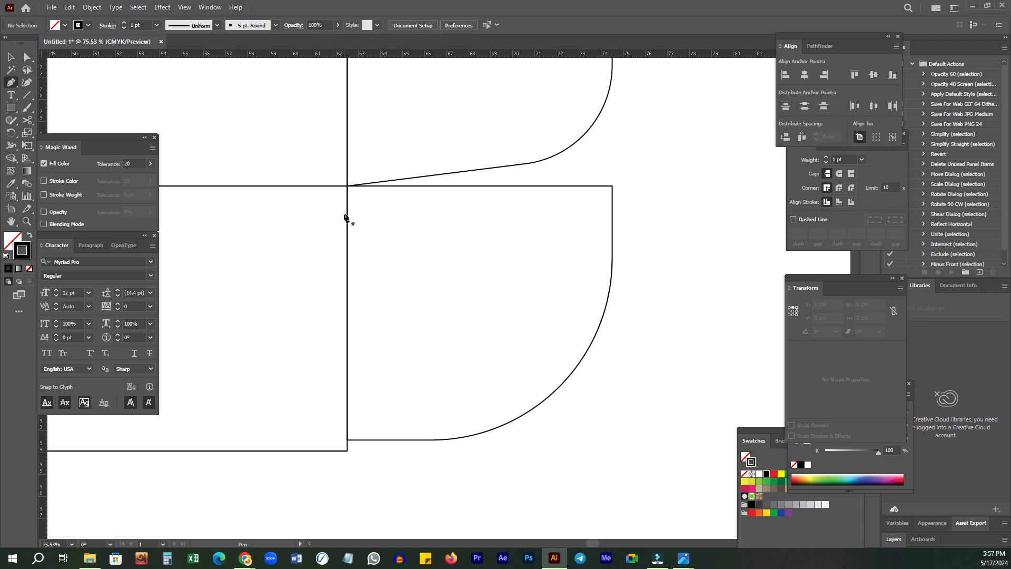
click(348, 186)
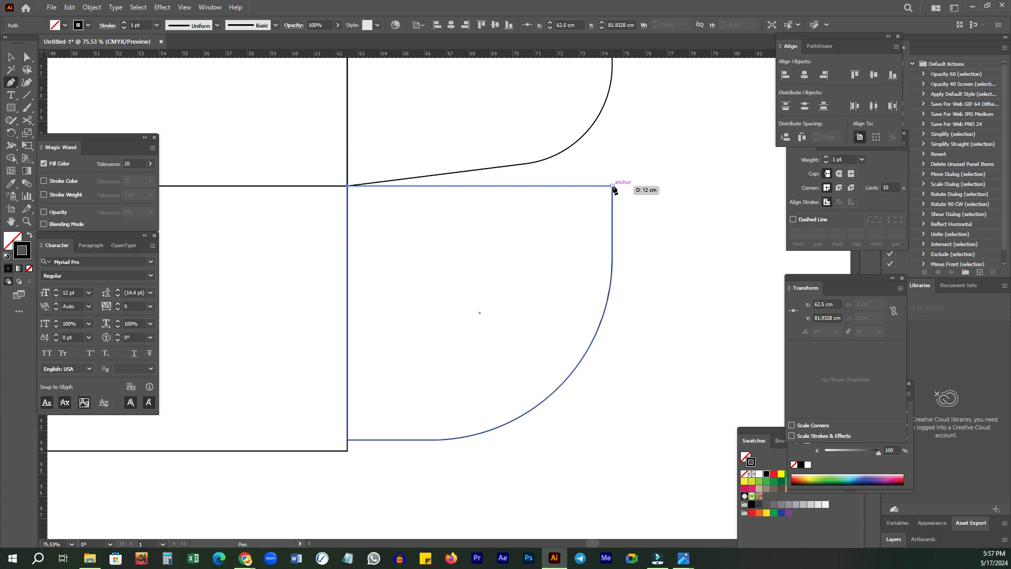
drag(613, 186, 737, 87)
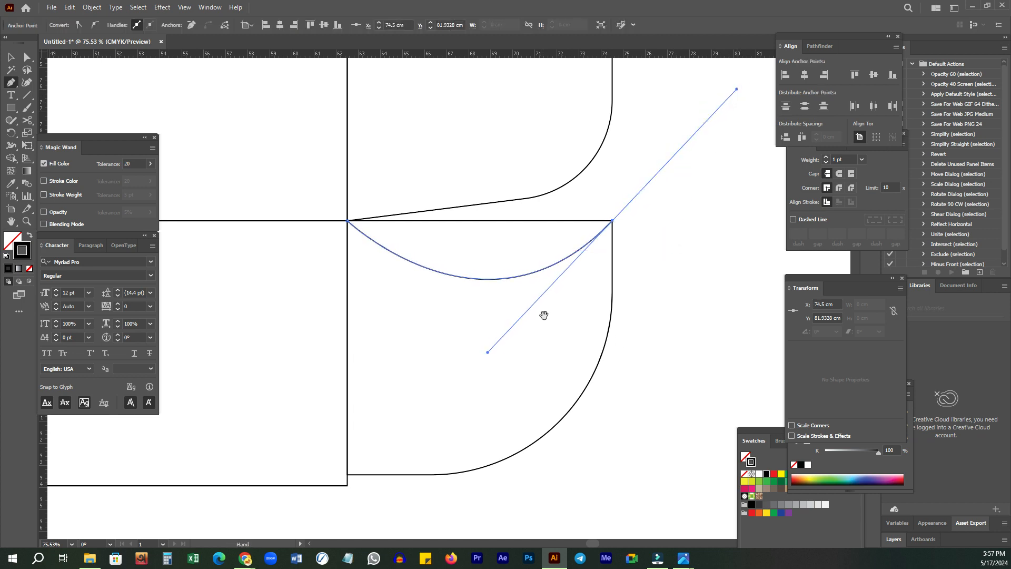
drag(544, 315, 549, 296)
key(v)
click(677, 300)
Step: Delete the straight top edge of the bottom flap, leaving the sagging curve in its place
click(474, 203)
click(472, 210)
key(a)
click(502, 202)
key(Delete)
click(677, 188)
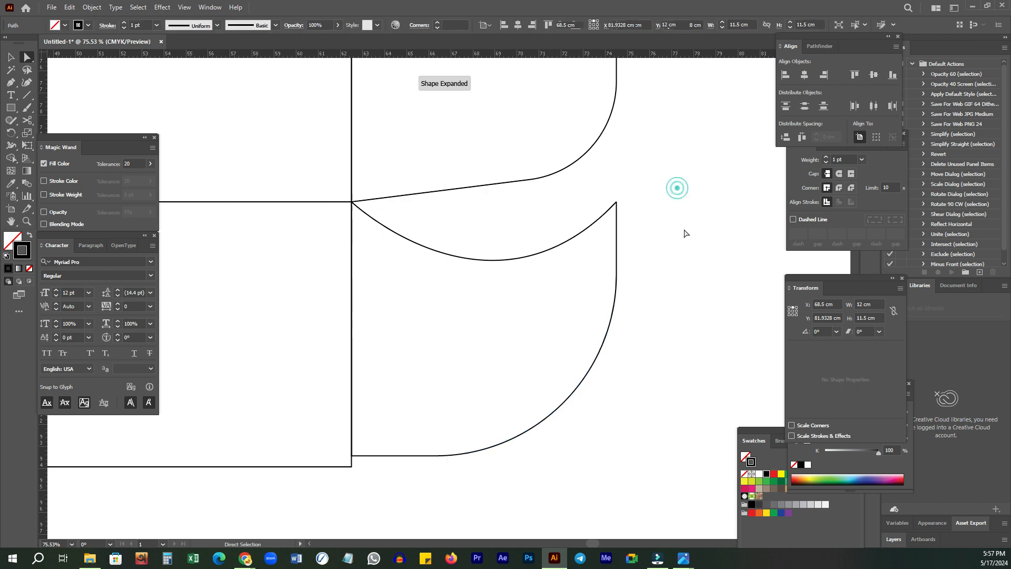
Step: Join the curve to the flap outline at the upper outer corner and round that corner to a radius of about 1.6 cm
drag(589, 200, 668, 195)
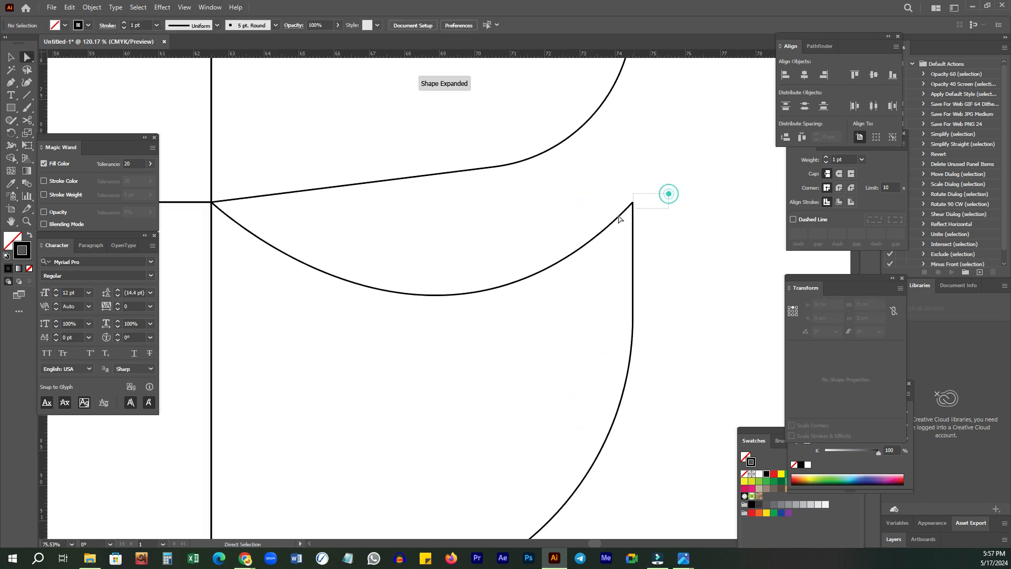
right_click(671, 164)
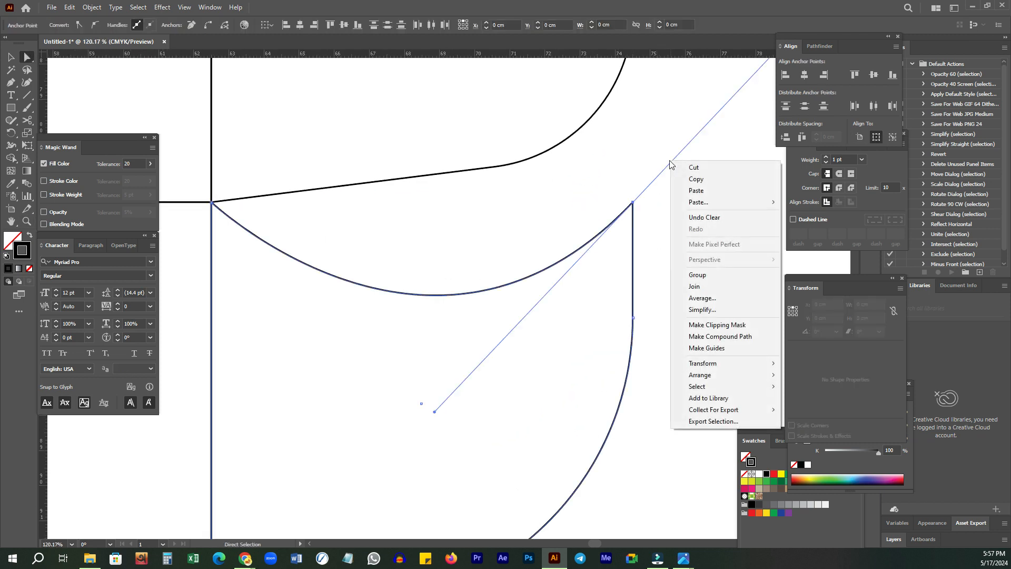
click(696, 287)
drag(630, 214, 554, 319)
ctrl+alt+click(606, 212)
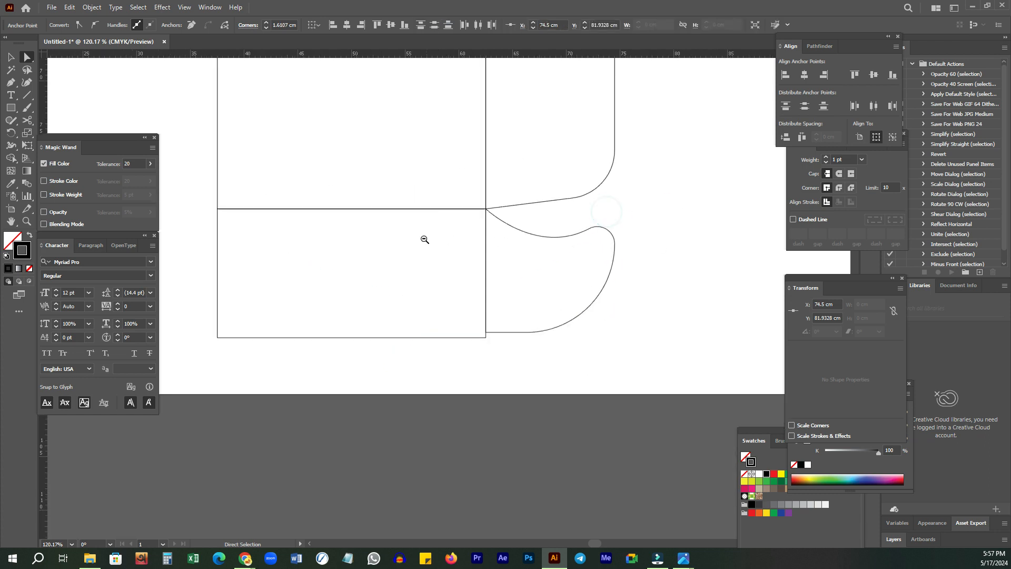
ctrl+alt+click(584, 262)
ctrl+alt+click(504, 370)
key(v)
click(444, 232)
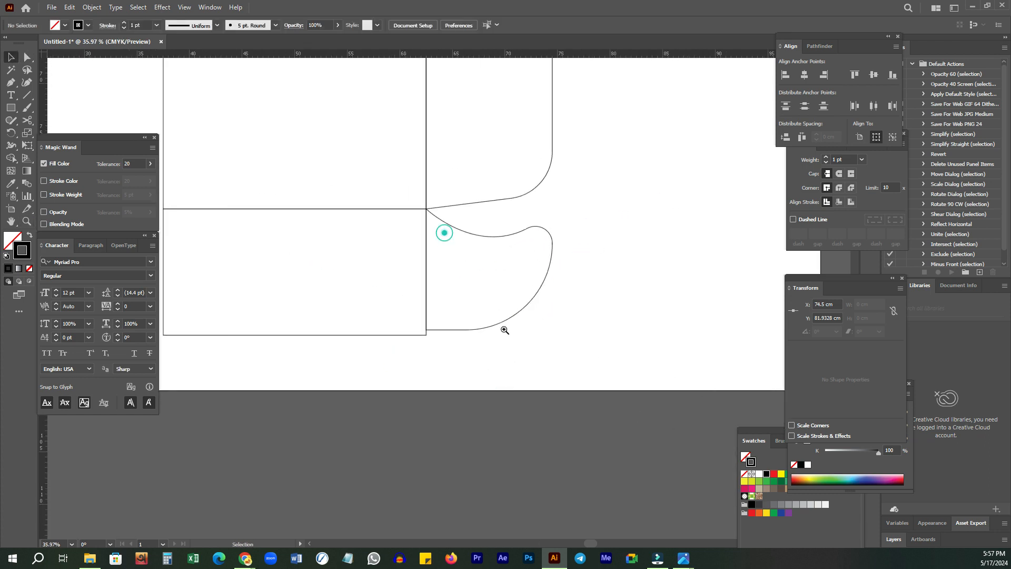
Step: Add an anchor point on the bottom flap's lower edge, about 0.25 cm from its inner corner
key(z)
scroll(474, 316, up, 2)
alt+click(556, 366)
scroll(514, 321, down, 3)
click(347, 284)
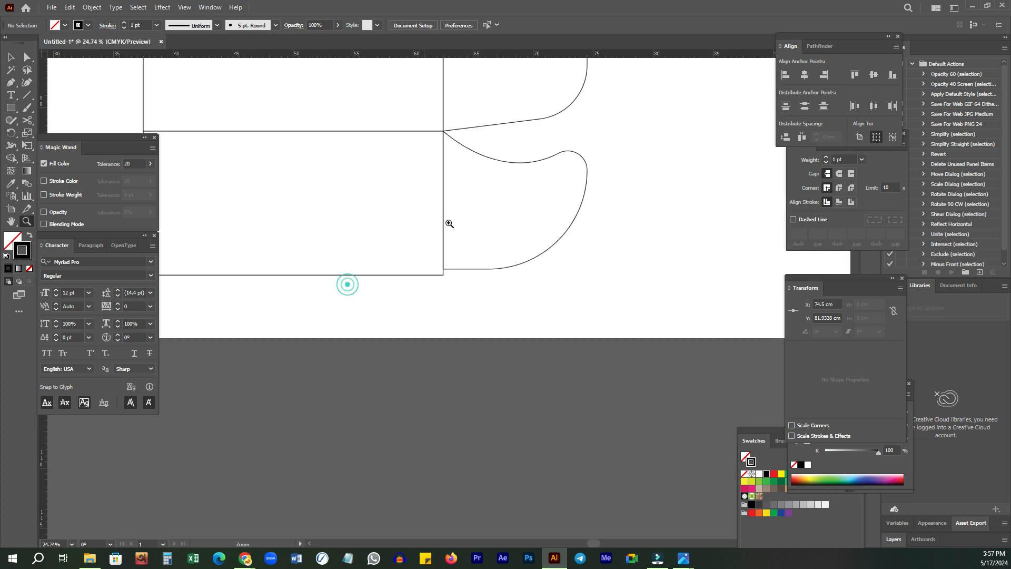
click(558, 255)
click(481, 253)
key(v)
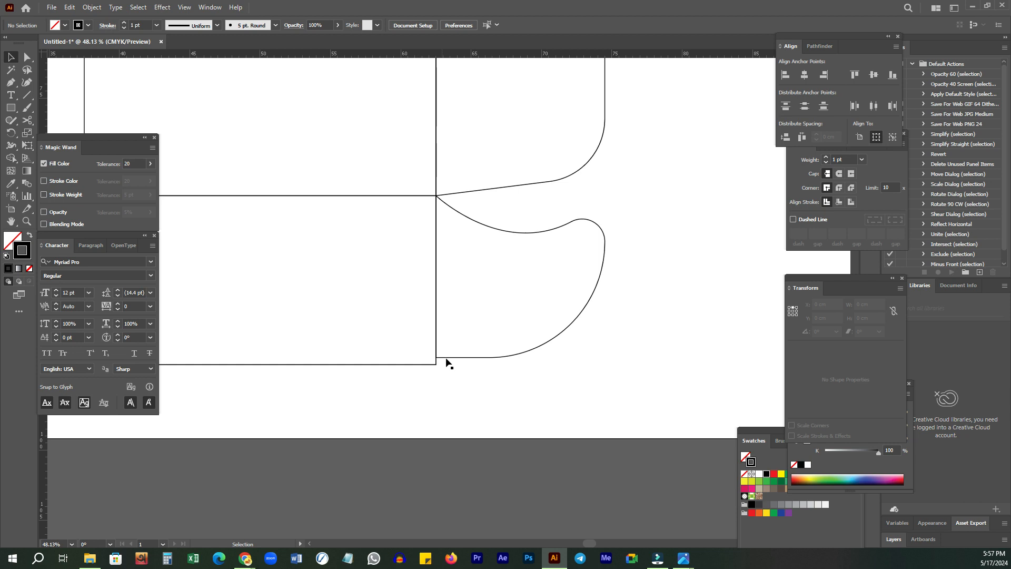
key(z)
drag(429, 368, 511, 325)
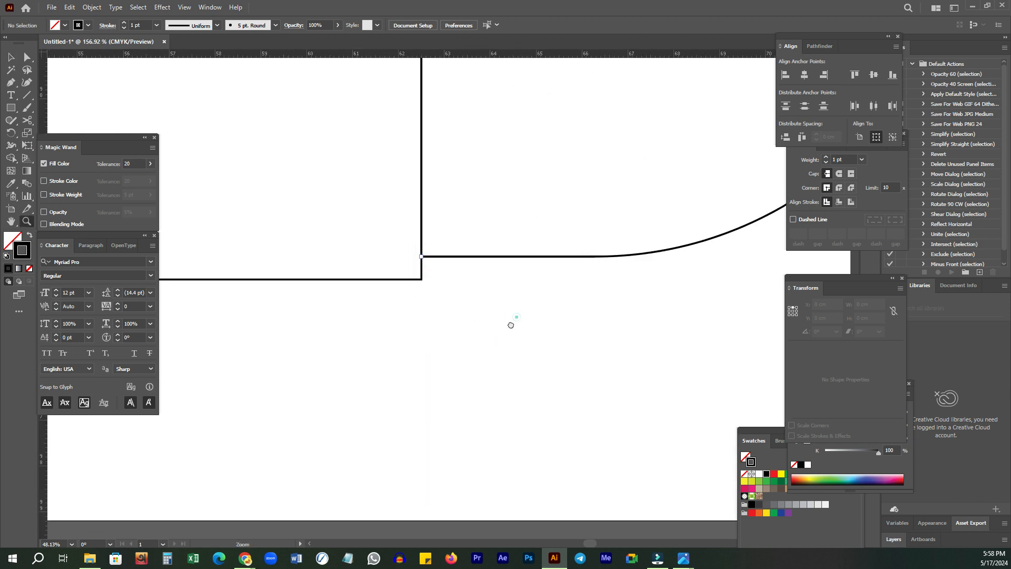
key(v)
click(448, 262)
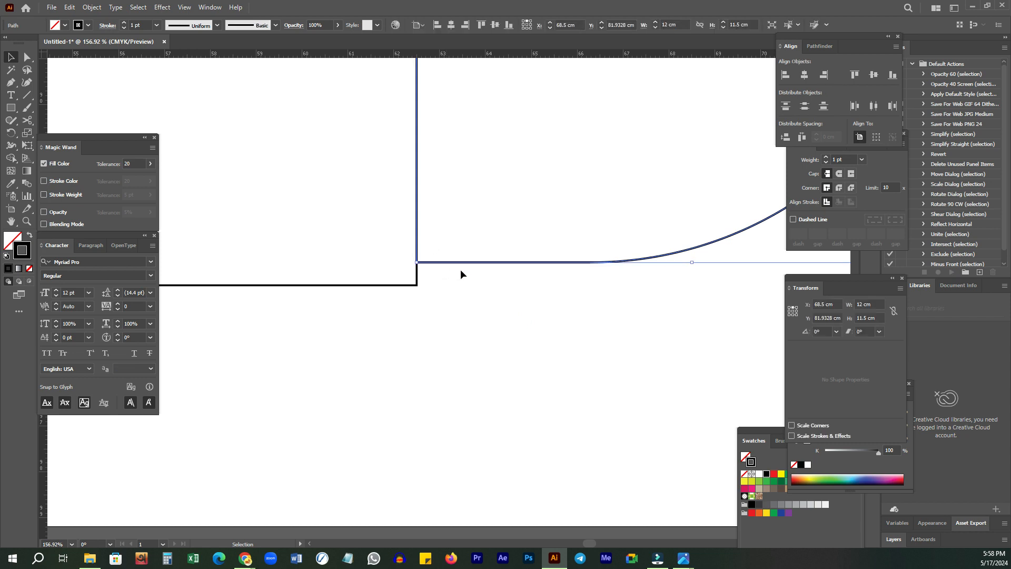
key(a)
click(428, 262)
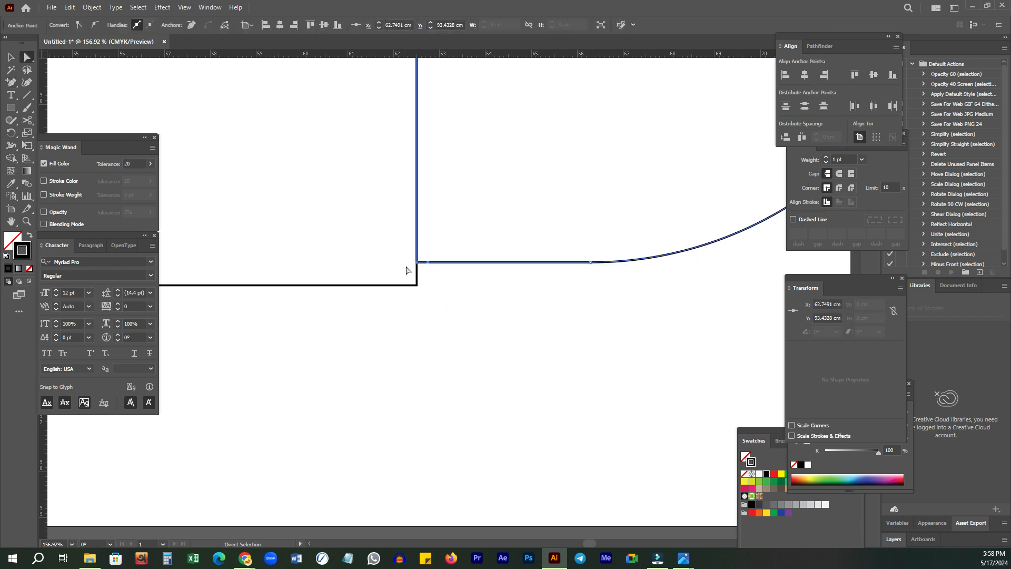
Step: Move the flap's lower inner corner point 0.5 cm down onto the lower corner of the bottom panel, forming a small bevel
mouse_move(419, 263)
mouse_down()
mouse_move(416, 285)
mouse_move(428, 260)
mouse_move(418, 273)
mouse_move(429, 288)
mouse_move(429, 275)
mouse_up()
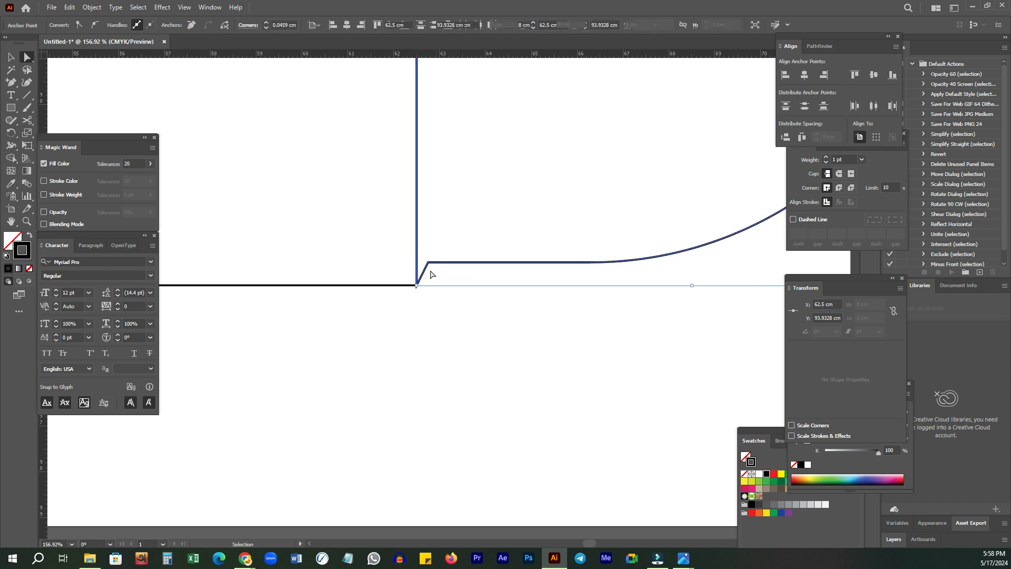
click(428, 262)
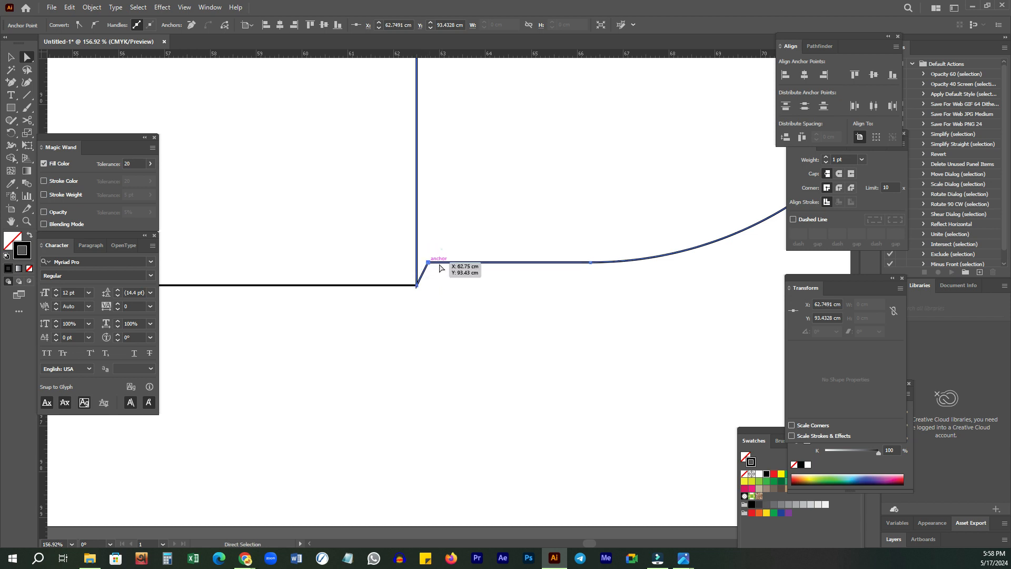
click(443, 293)
ctrl+alt+click(474, 283)
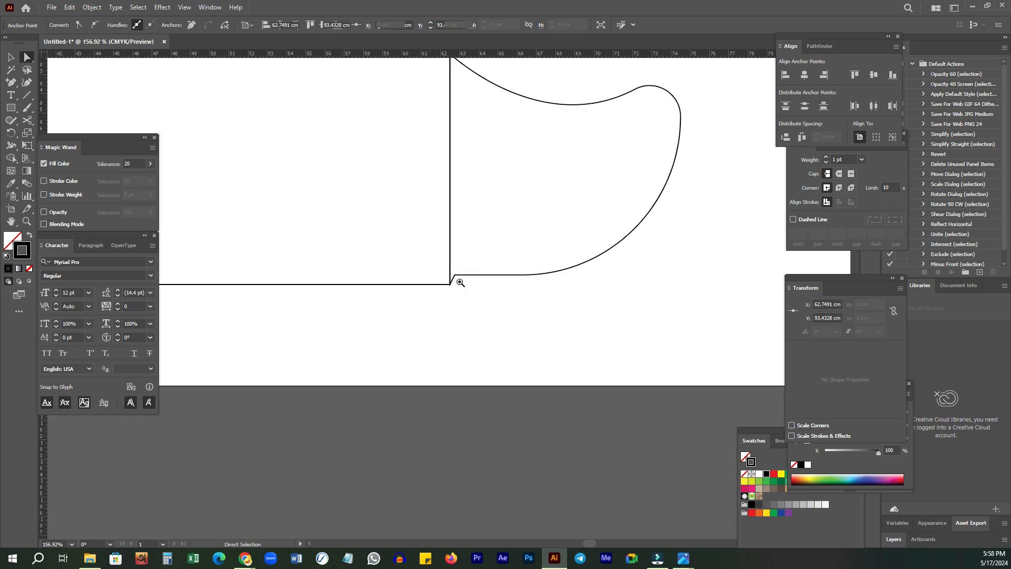
key(ctrl)
ctrl+click(524, 276)
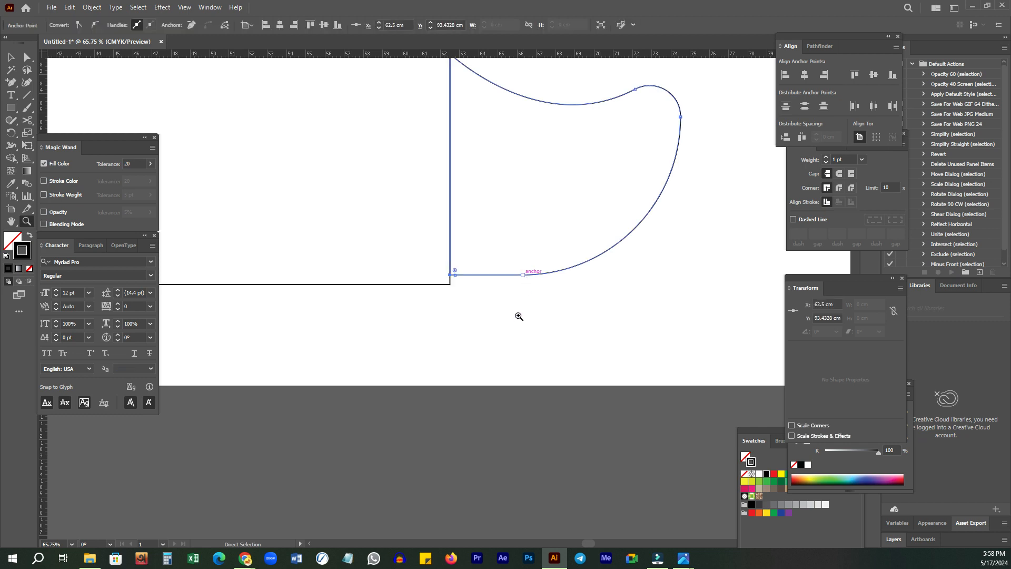
key(ctrl+z)
drag(518, 319, 463, 296)
drag(414, 275, 441, 314)
key(v)
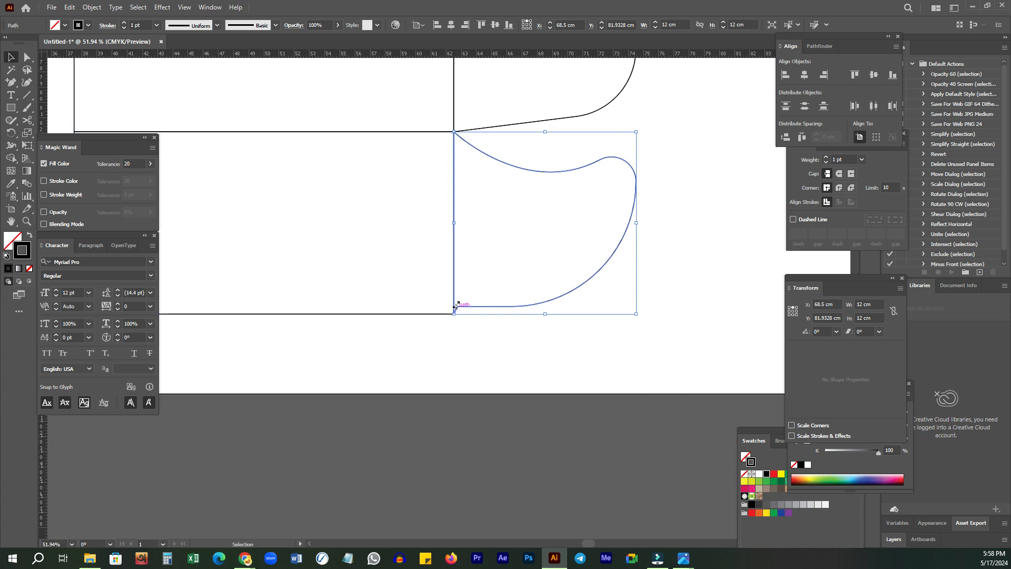
click(483, 368)
Step: Group all side panels, flaps, tabs and slots on the right of the main panel column
ctrl+alt+click(548, 291)
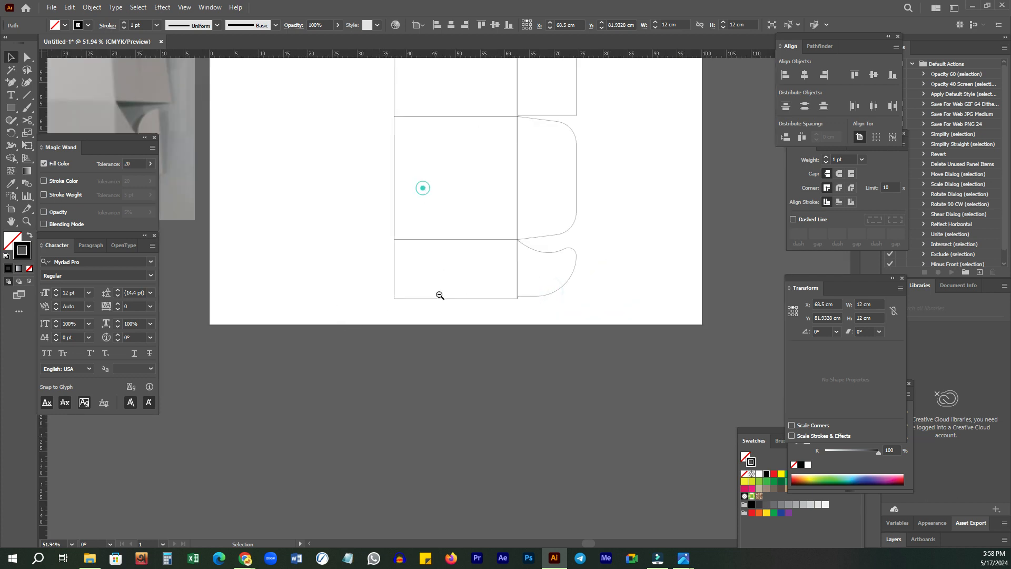
drag(423, 188, 431, 344)
drag(490, 195, 490, 291)
drag(564, 207, 460, 228)
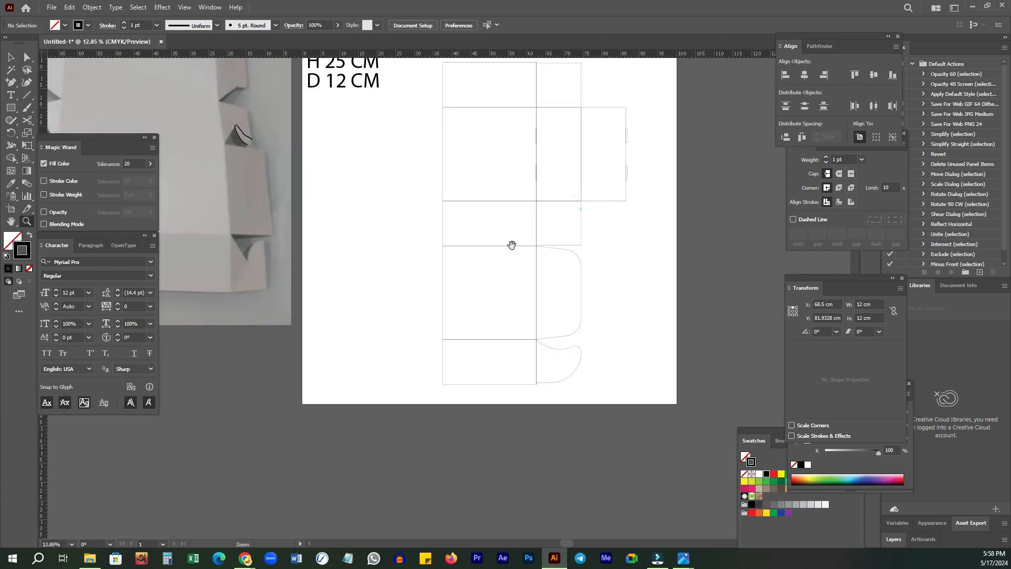
key(v)
drag(564, 79, 492, 445)
right_click(645, 164)
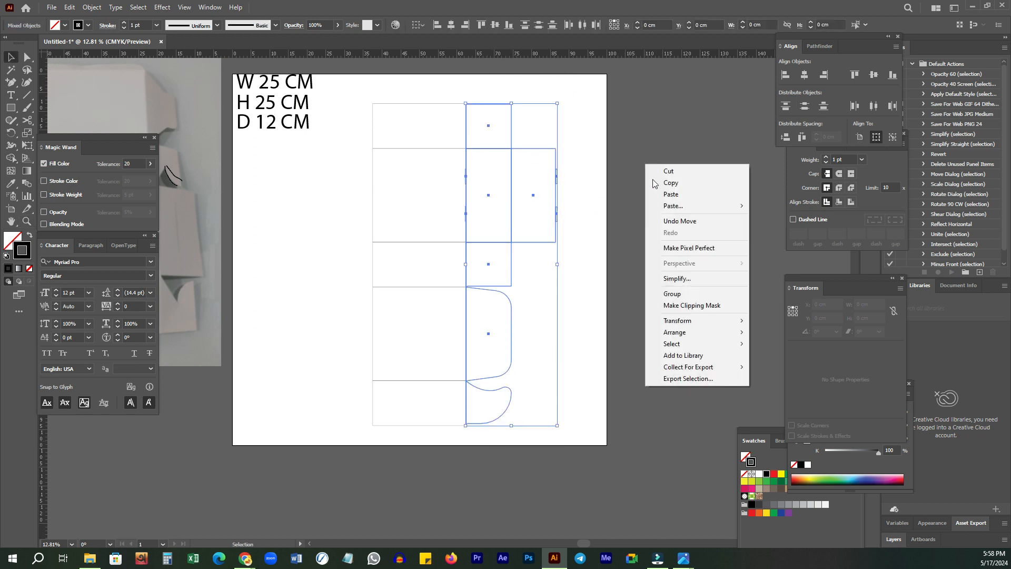
click(685, 294)
Step: Duplicate the flap group to the left of the main panels and reflect the copy across the vertical axis
drag(508, 200, 447, 227)
right_click(701, 343)
mouse_move(741, 282)
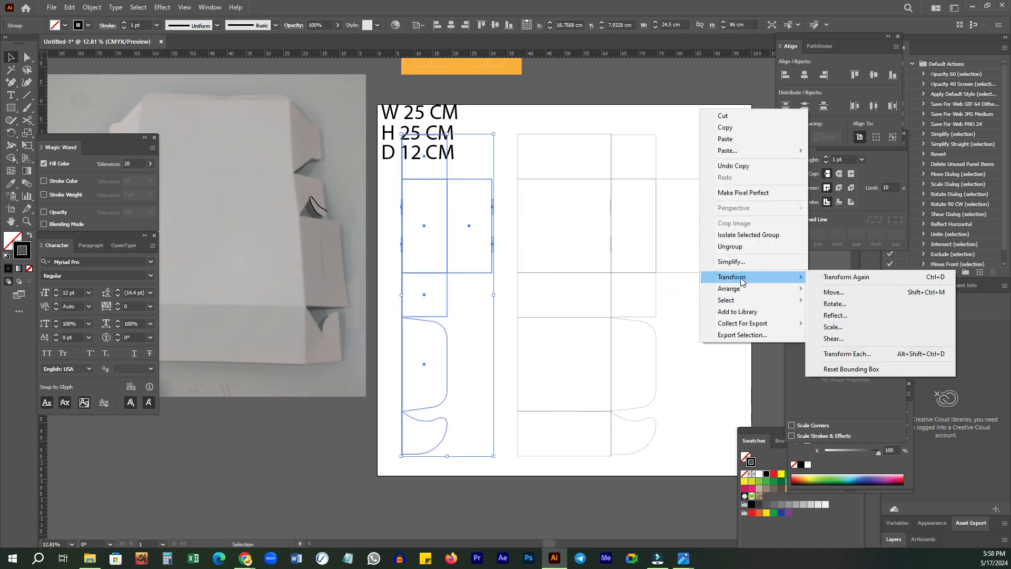
click(848, 316)
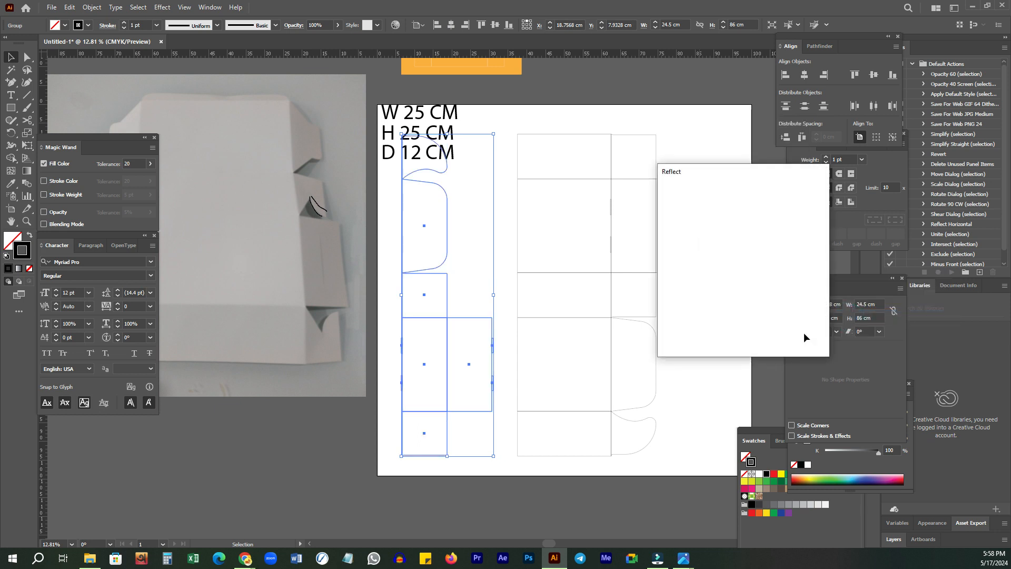
click(691, 225)
click(748, 330)
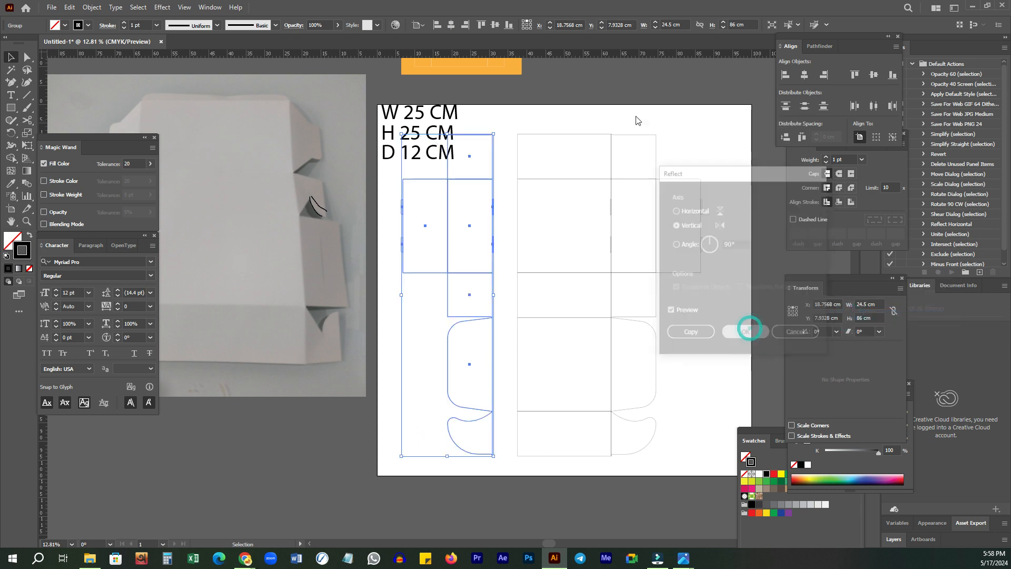
Step: Attach the mirrored flap group to the left edge of the main panel column
shift+click(562, 210)
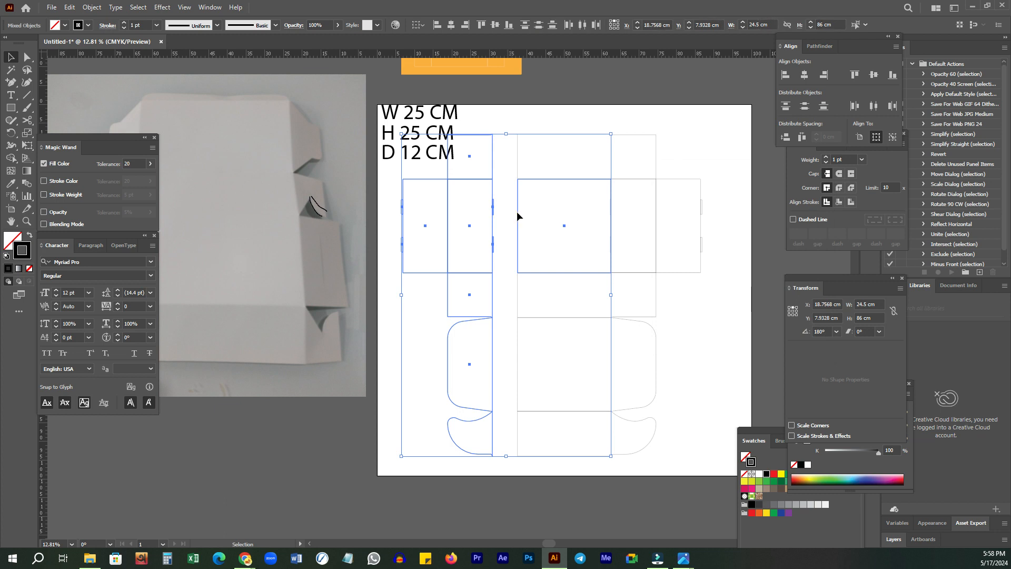
click(514, 214)
drag(478, 198, 521, 221)
click(517, 221)
click(802, 137)
click(676, 337)
drag(674, 321, 656, 321)
Step: Select the complete dieline and check its layout and overall width and height
drag(703, 144, 465, 448)
drag(568, 257, 236, 183)
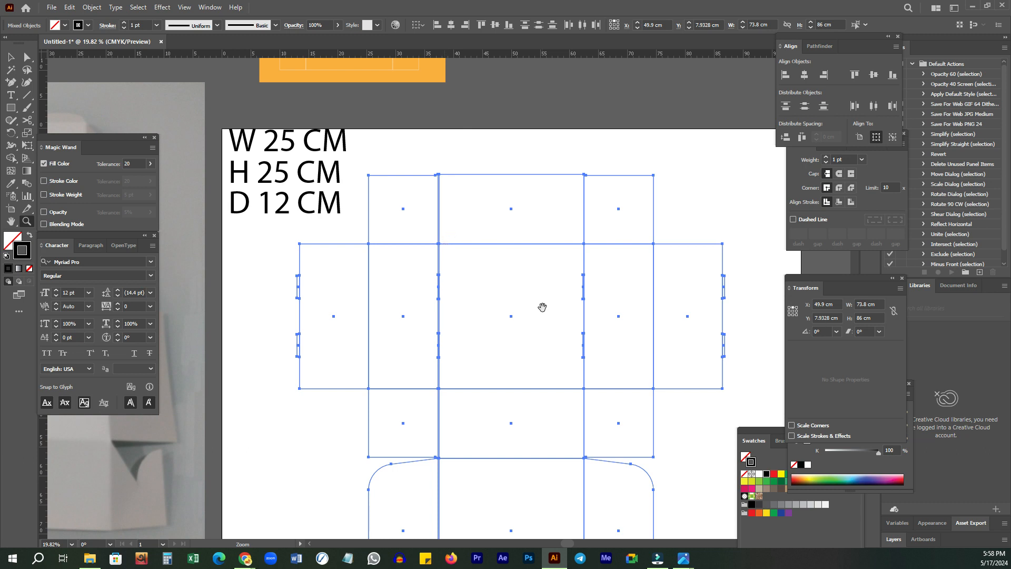
drag(543, 307, 527, 255)
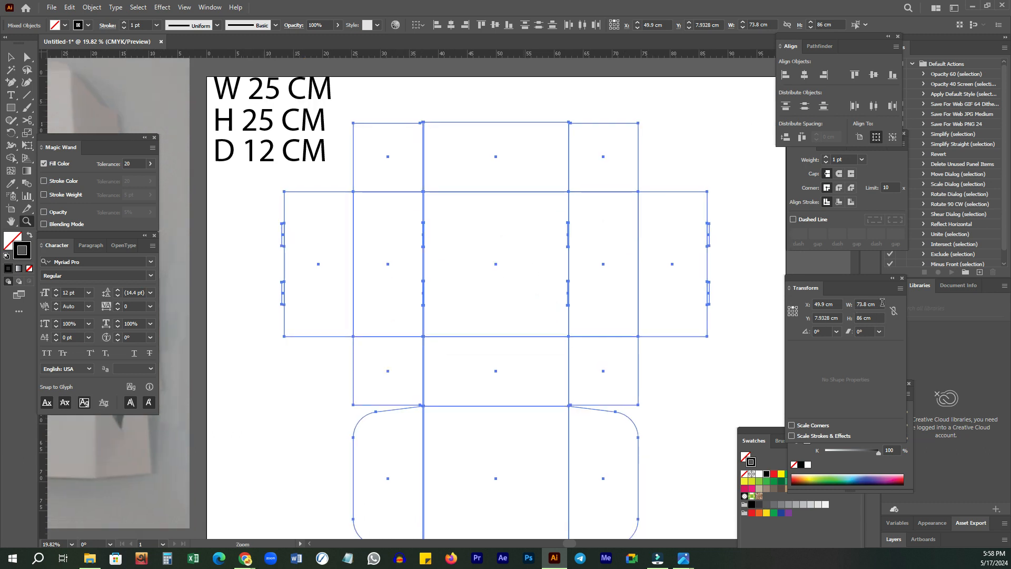
drag(574, 247, 535, 203)
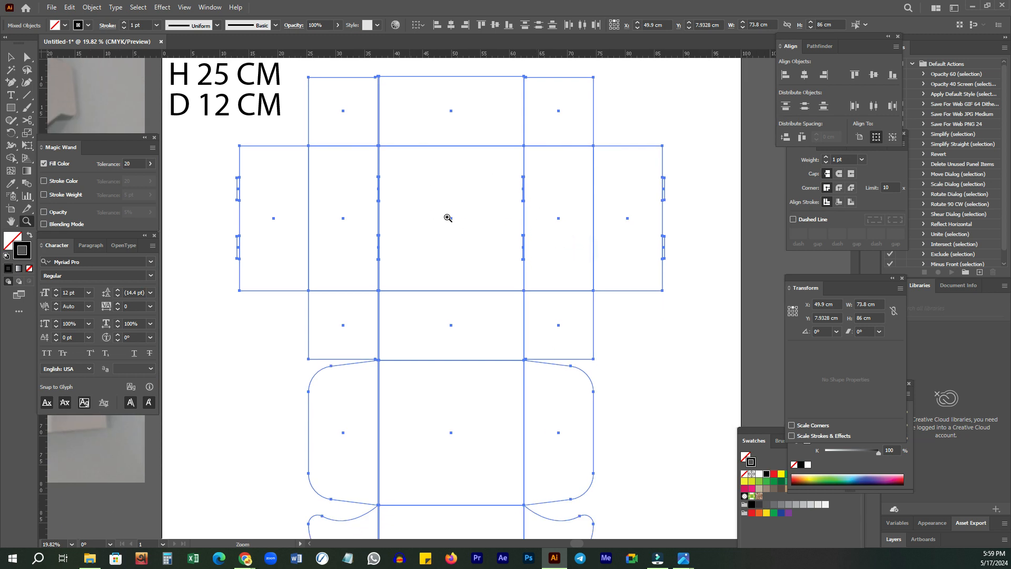
drag(467, 174, 384, 189)
key(v)
drag(646, 132, 375, 415)
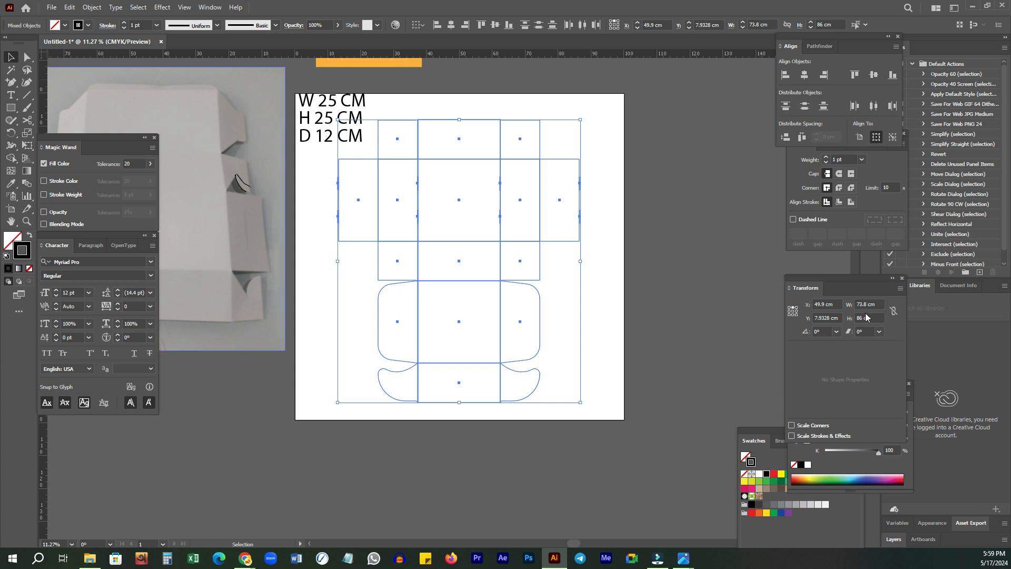
click(640, 317)
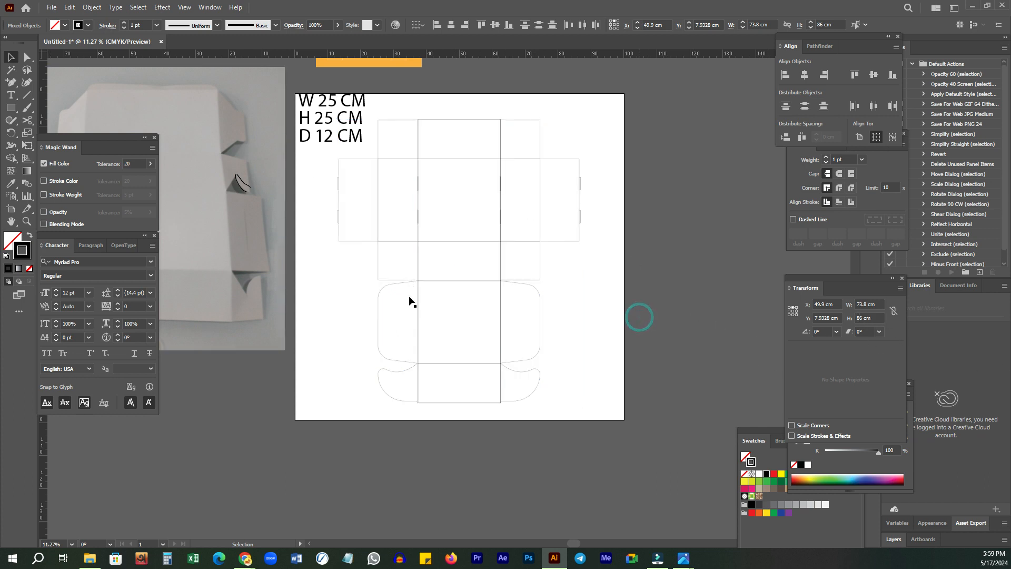
Step: Select the lowest main panel and the complete dieline to check their dimensions
drag(443, 424, 460, 402)
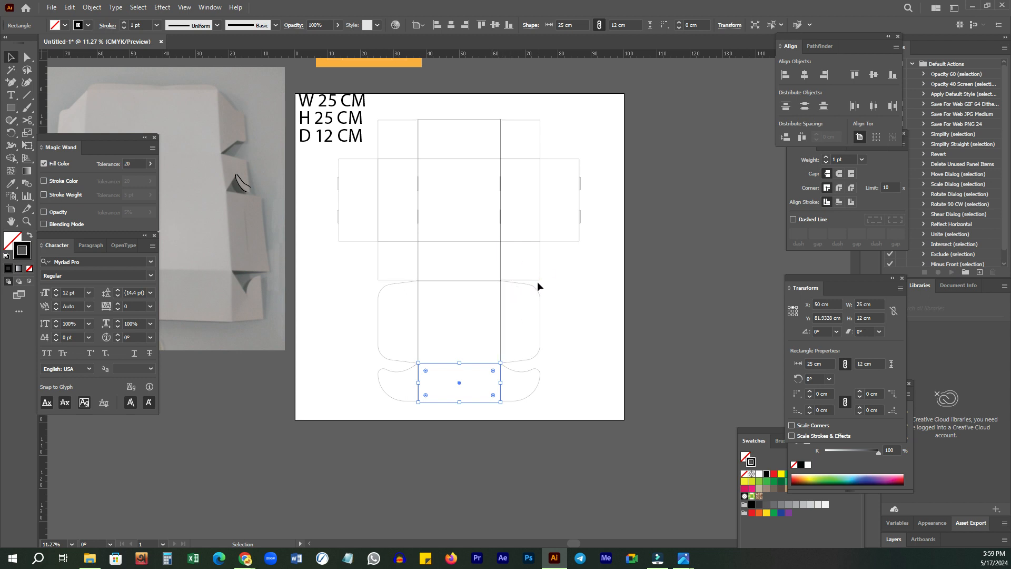
drag(671, 123, 393, 436)
key(ctrl+a)
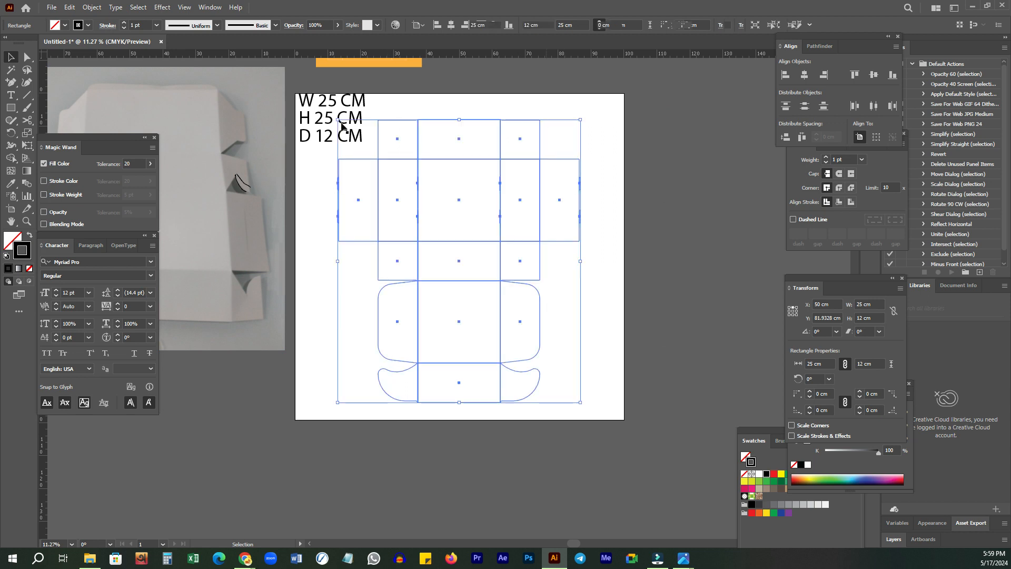
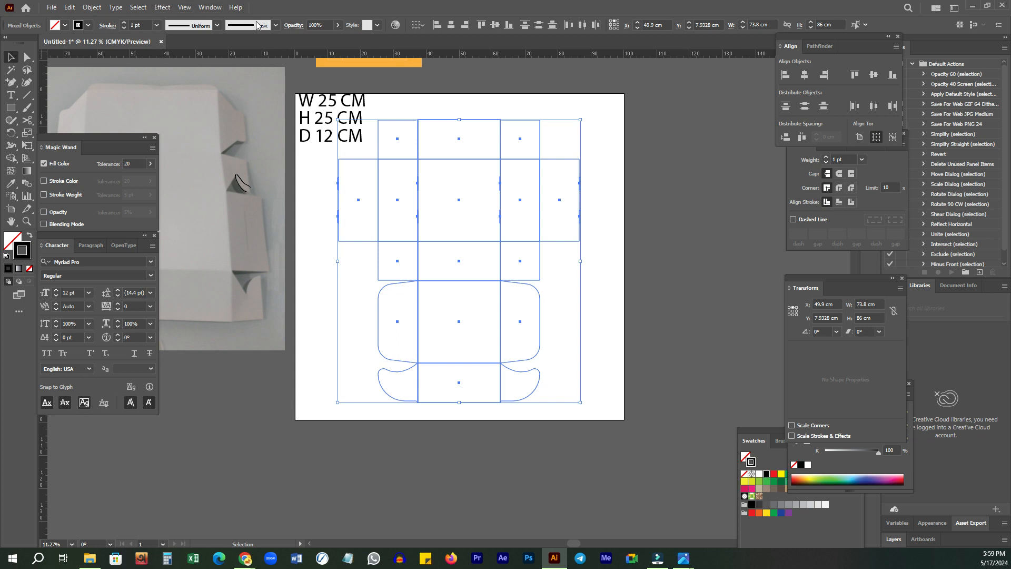
click(868, 304)
click(641, 267)
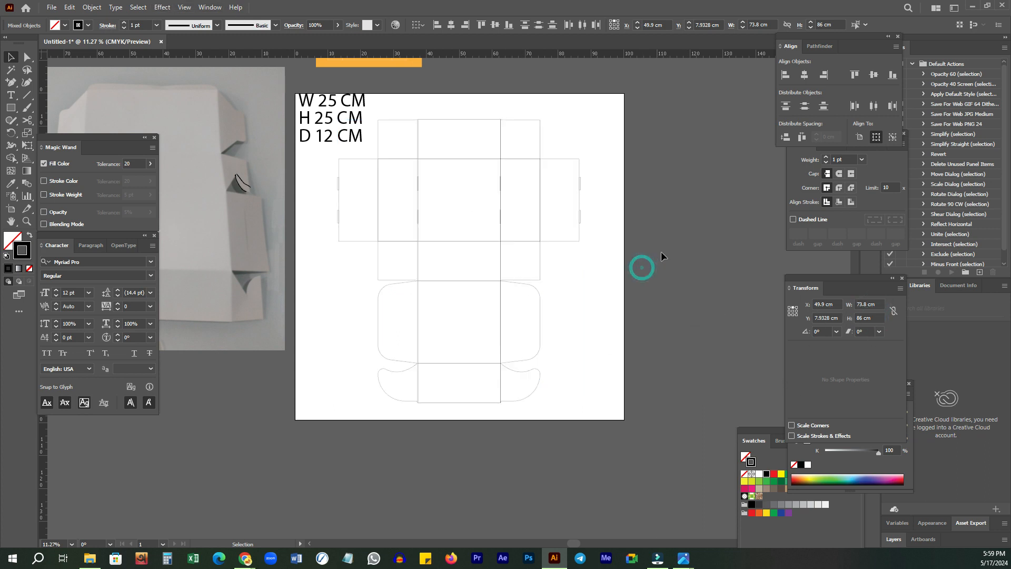
Step: Examine the dieline's main panels, side flaps, locking tabs and slots up close
drag(412, 180, 436, 314)
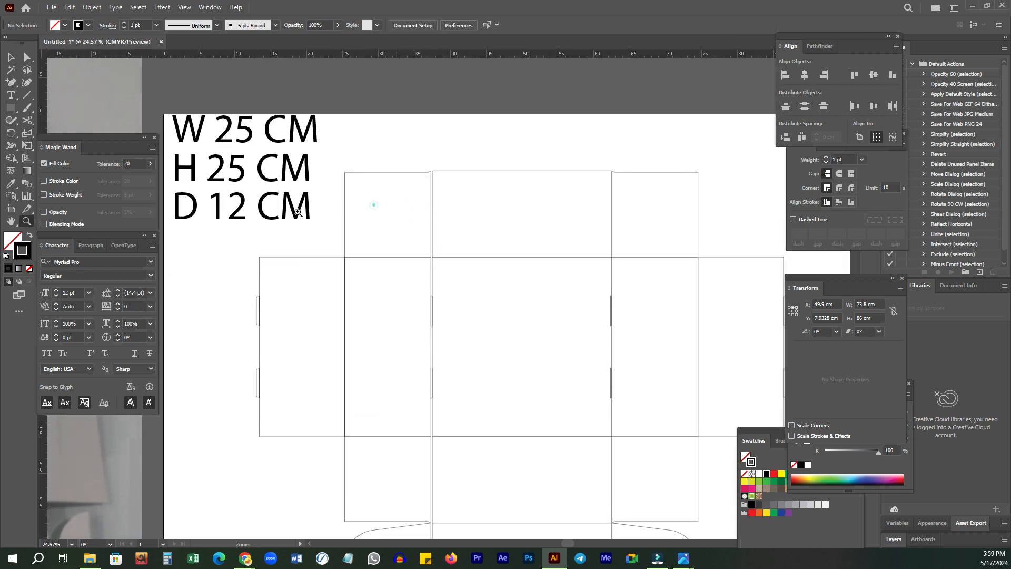
drag(374, 206, 292, 194)
key(v)
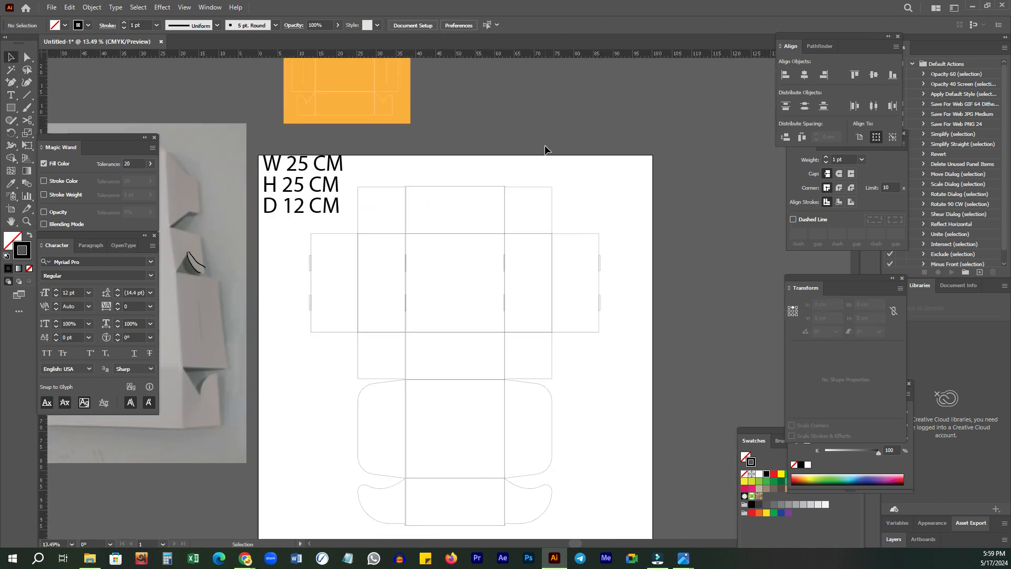
drag(582, 377, 542, 313)
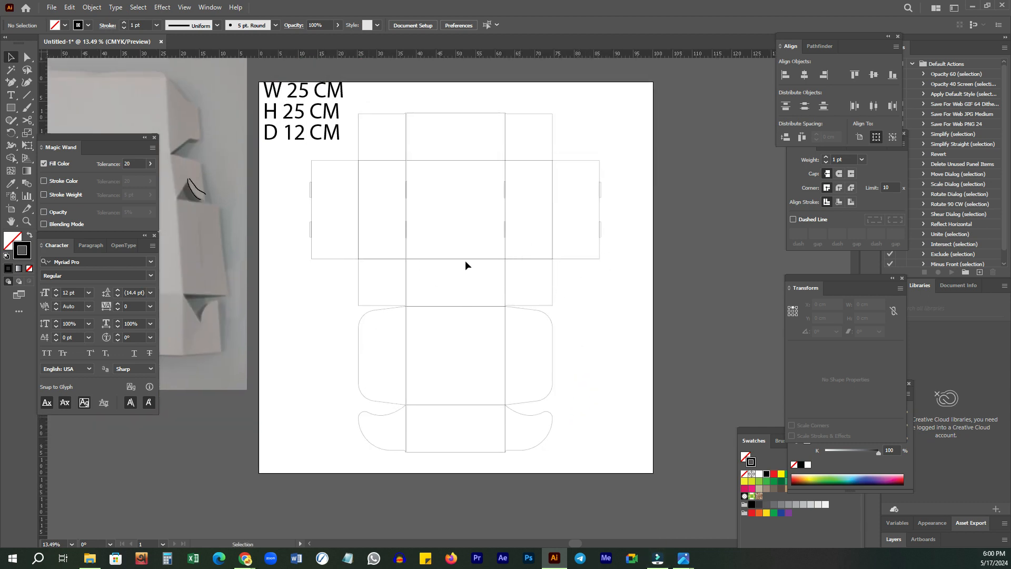
key(z)
click(602, 269)
click(542, 308)
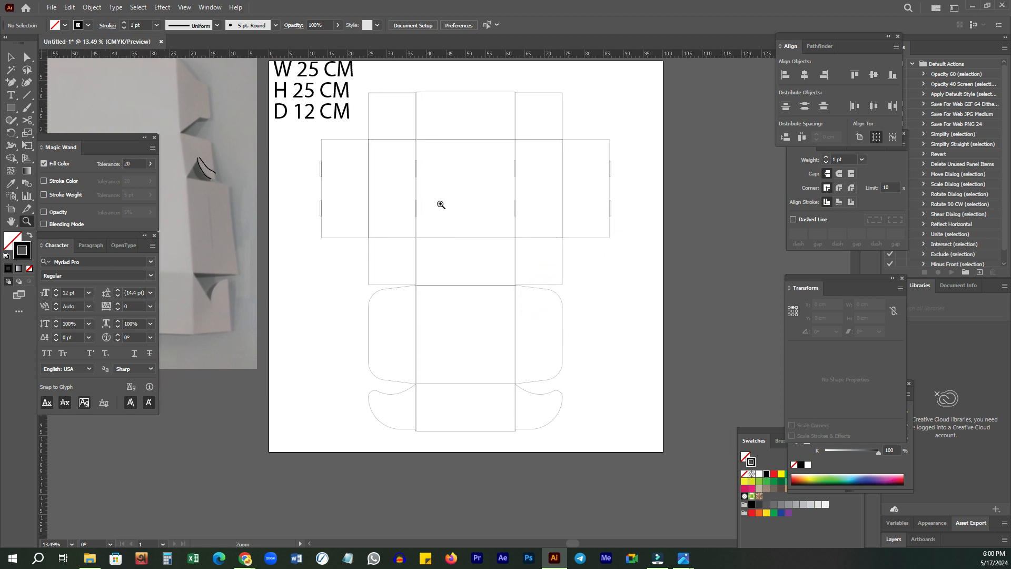
click(441, 205)
drag(460, 158, 435, 373)
drag(361, 334, 421, 316)
drag(381, 88, 411, 362)
click(432, 205)
key(v)
drag(494, 236, 502, 235)
drag(633, 215, 405, 284)
drag(536, 234, 193, 235)
Step: Compare the finished layout with the orange reference dieline above the artboard and inspect its upper panels
scroll(192, 236, down, 10)
drag(569, 339, 456, 210)
scroll(456, 211, down, 3)
drag(443, 278, 506, 285)
scroll(491, 287, up, 1)
scroll(490, 287, up, 2)
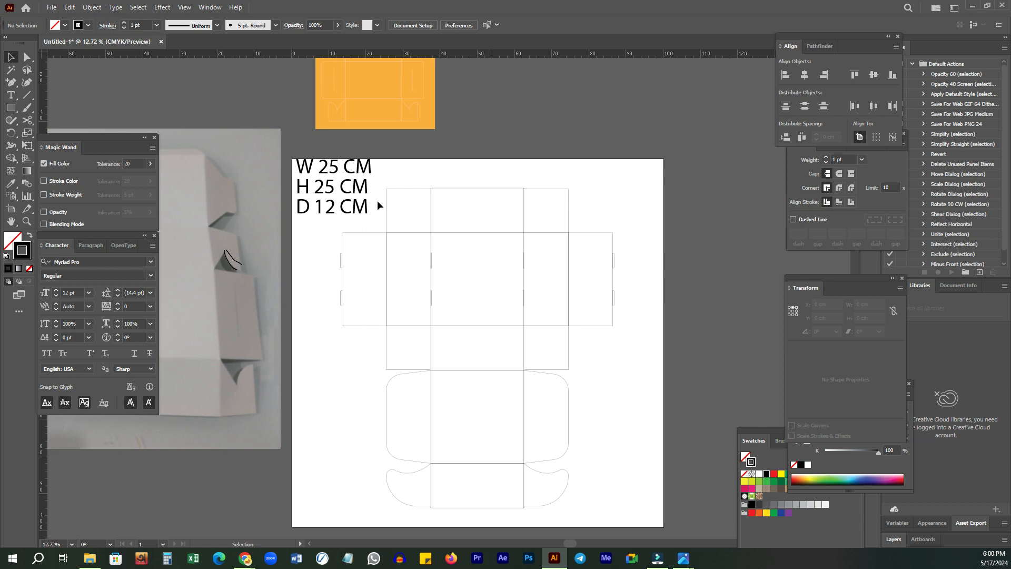
scroll(442, 256, up, 3)
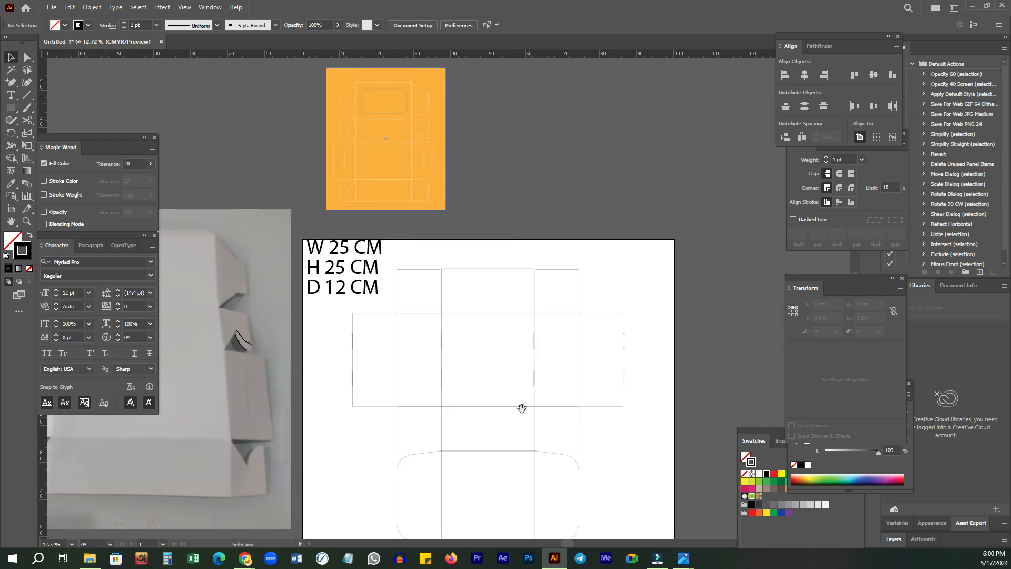
drag(522, 409, 506, 305)
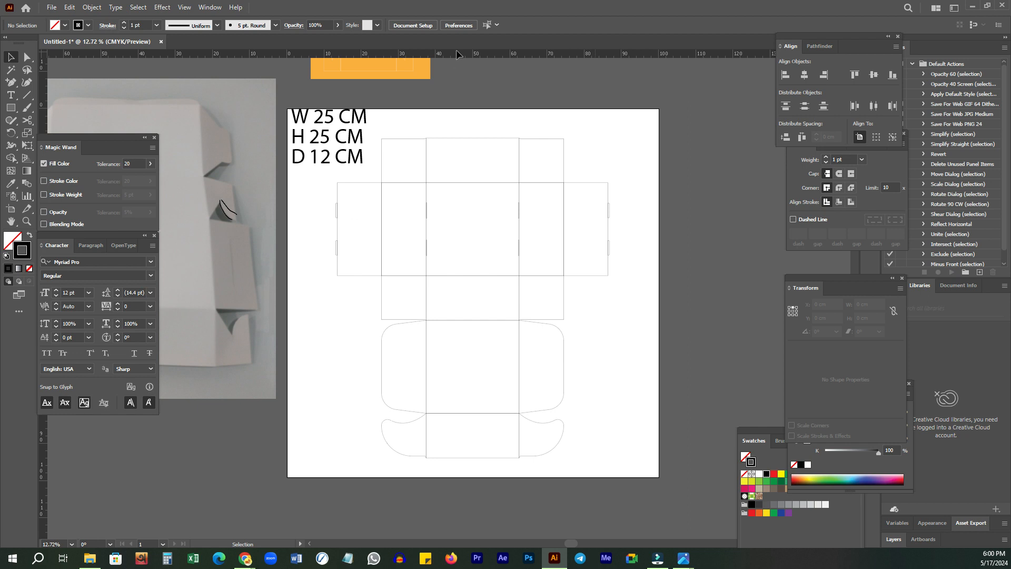
key(z)
click(535, 164)
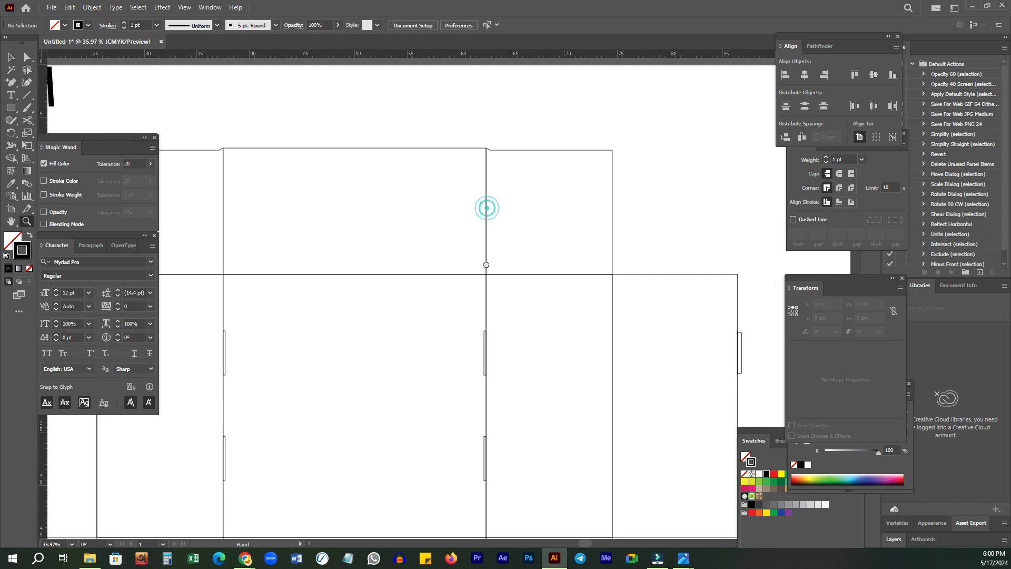
alt+click(611, 224)
alt+click(498, 216)
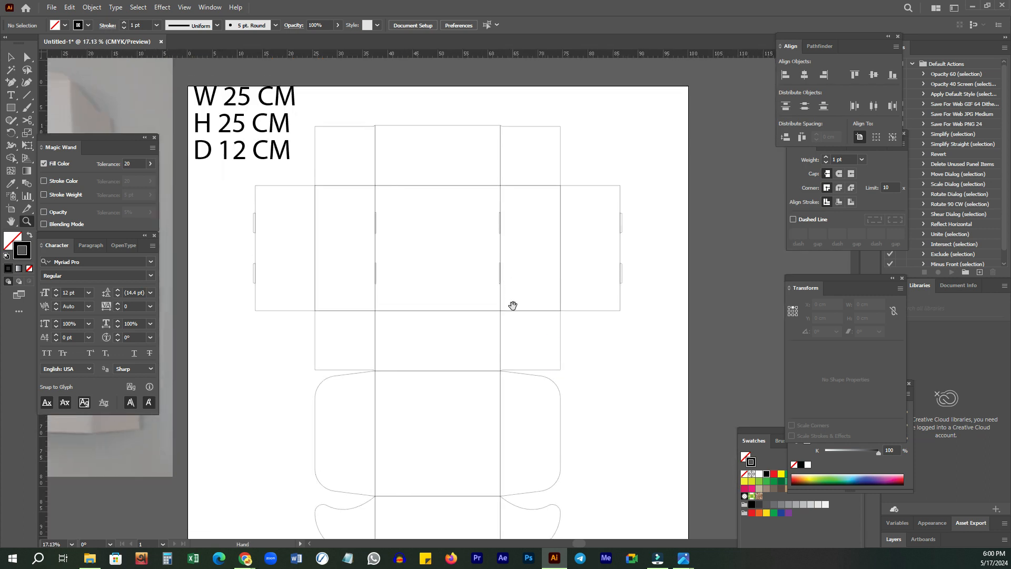
click(514, 289)
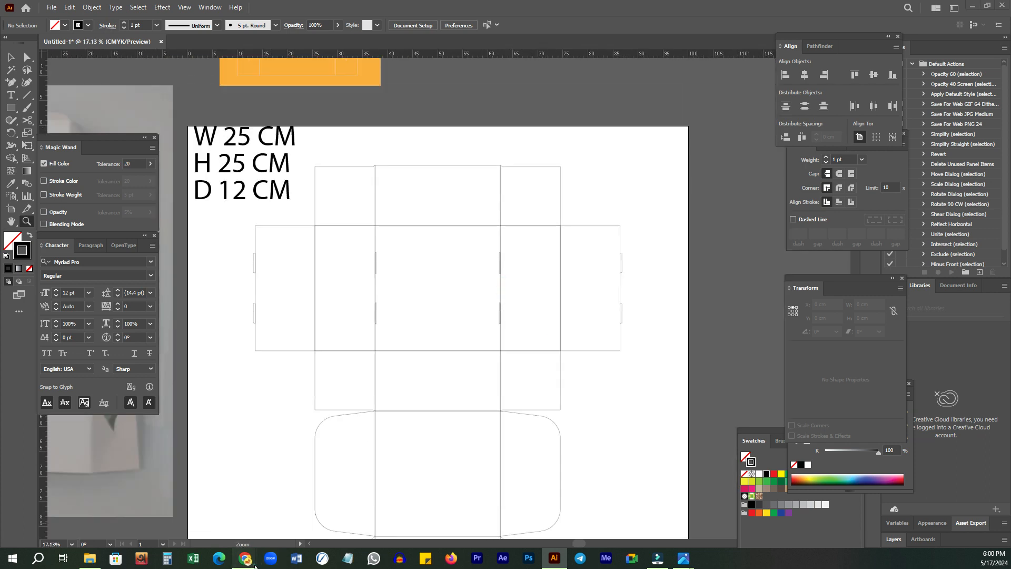
Step: Switch to Chrome to check the Google Meet call and return to Illustrator
mouse_move(255, 565)
click(168, 523)
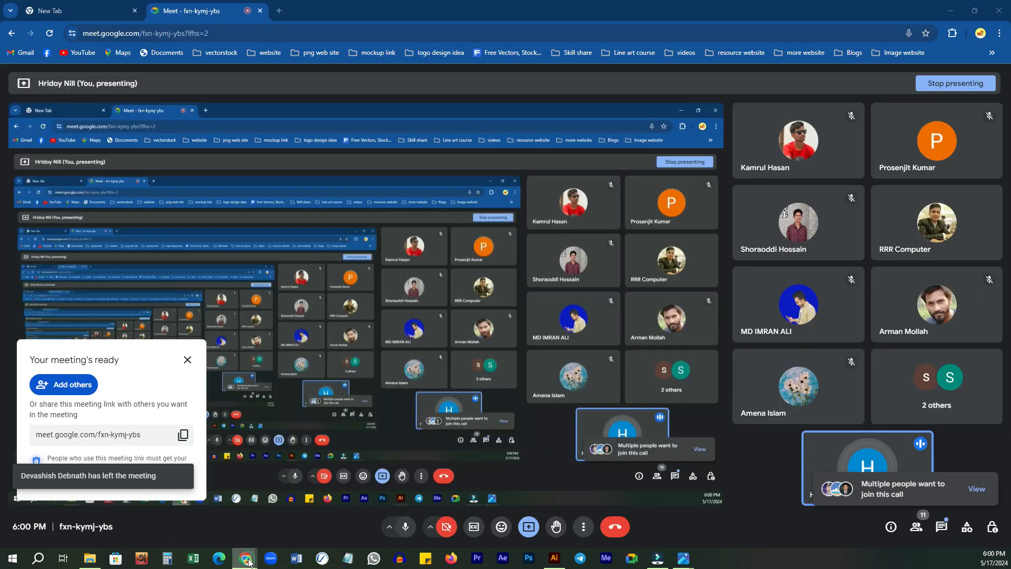
mouse_move(245, 559)
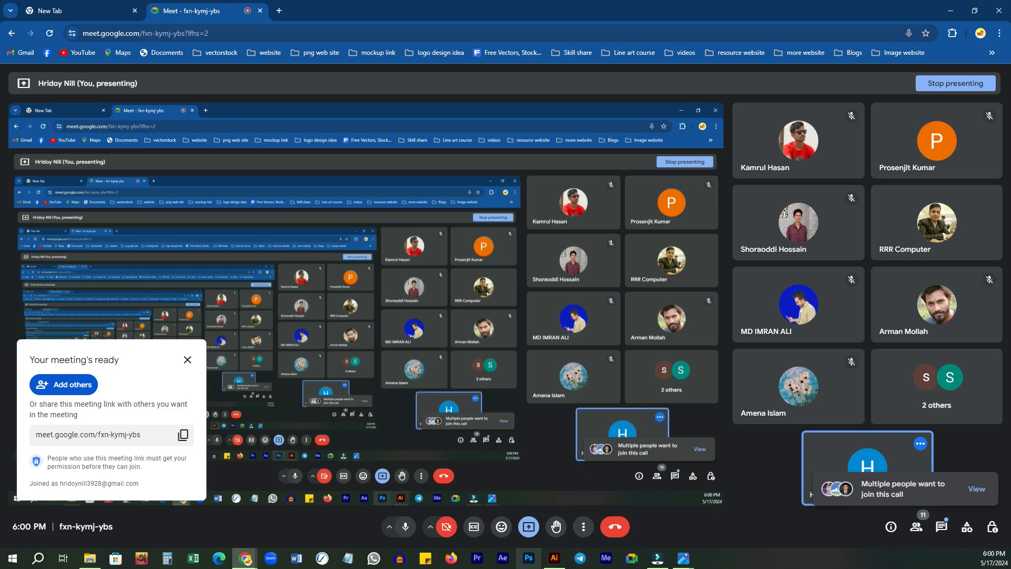
click(555, 563)
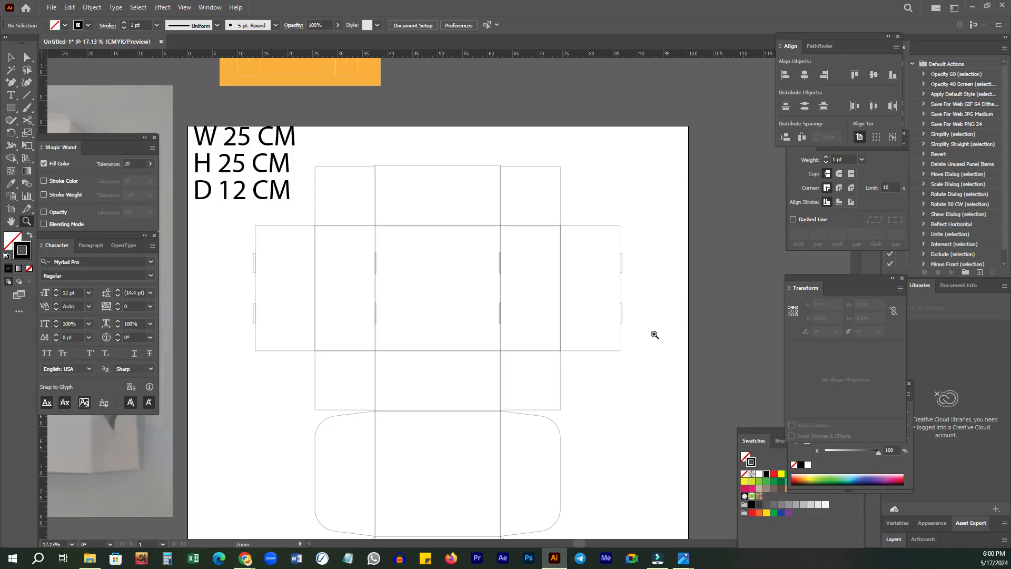
Step: Review the dieline from its upper panels to the curved lower flaps, including the slots and locking tabs
drag(606, 423, 611, 334)
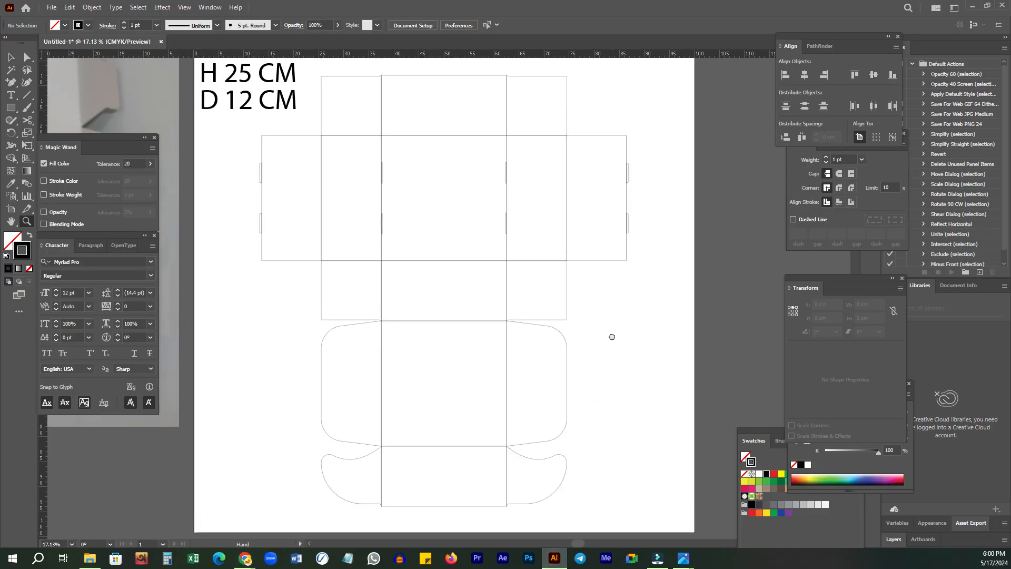
drag(583, 204, 514, 282)
drag(593, 276, 593, 293)
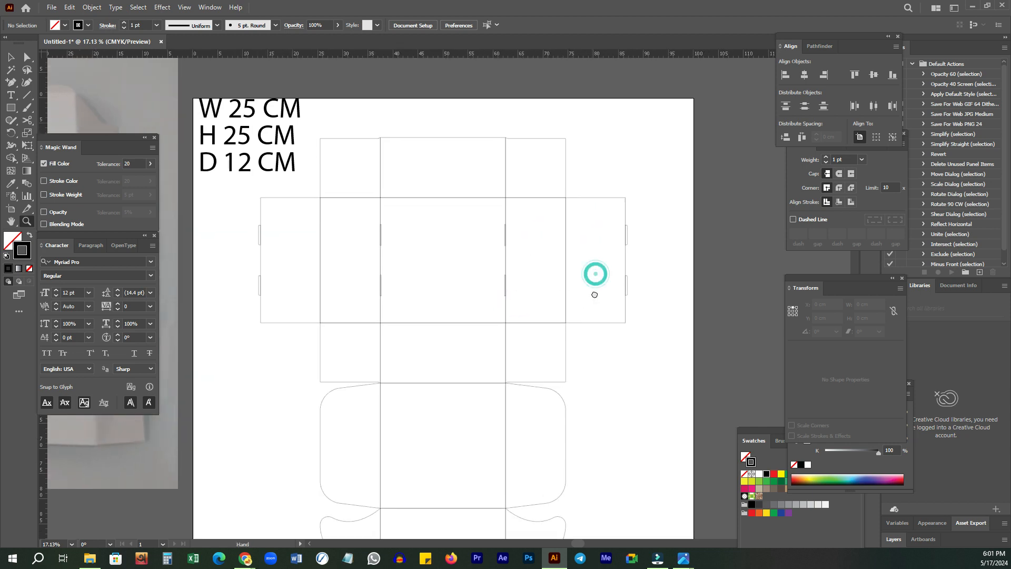
drag(519, 311, 514, 211)
alt+click(535, 239)
click(457, 163)
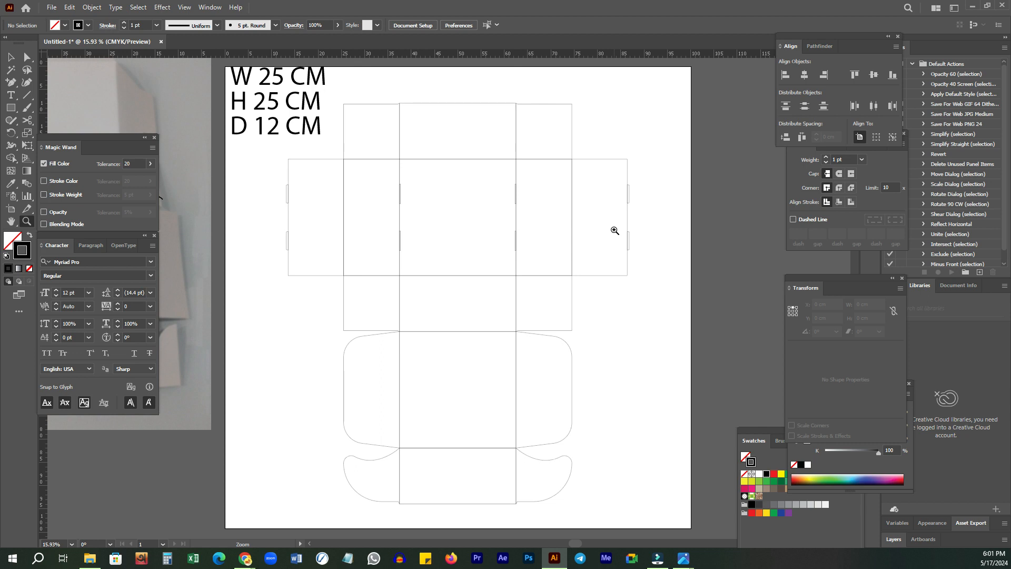
drag(534, 215, 465, 193)
click(465, 194)
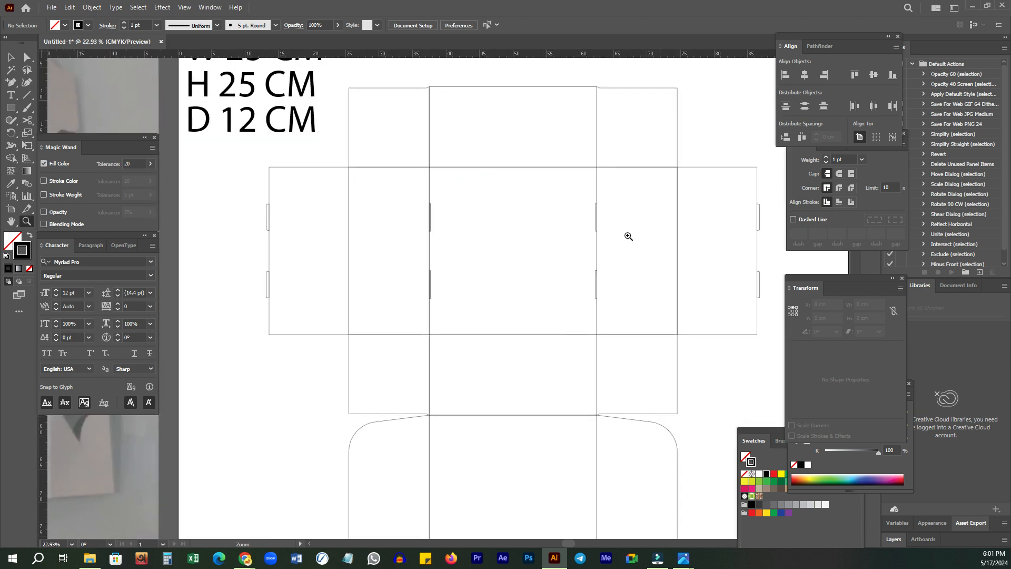
alt+click(632, 232)
drag(685, 276, 587, 255)
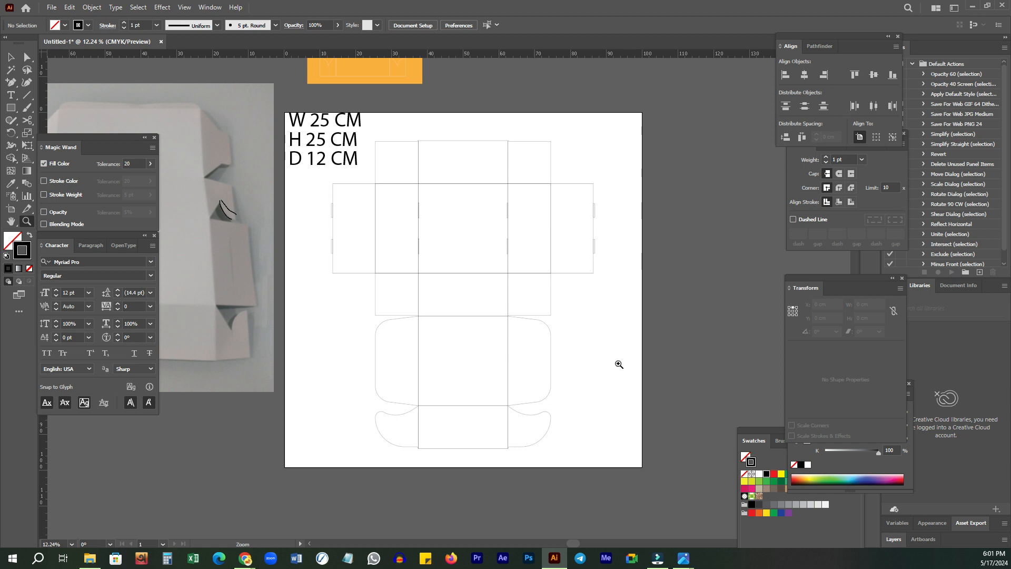
click(496, 215)
drag(476, 179, 533, 337)
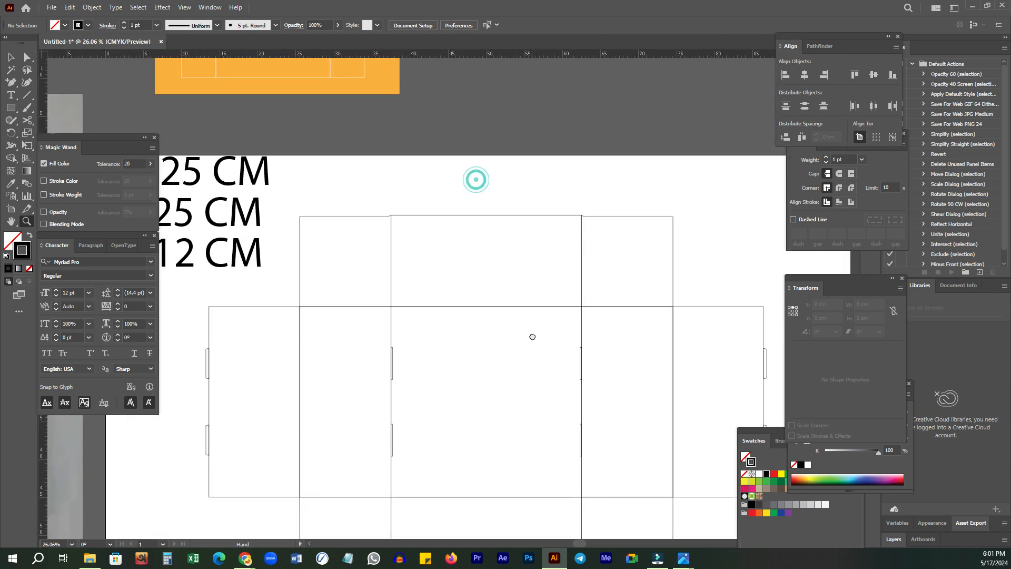
click(425, 242)
scroll(530, 287, down, 5)
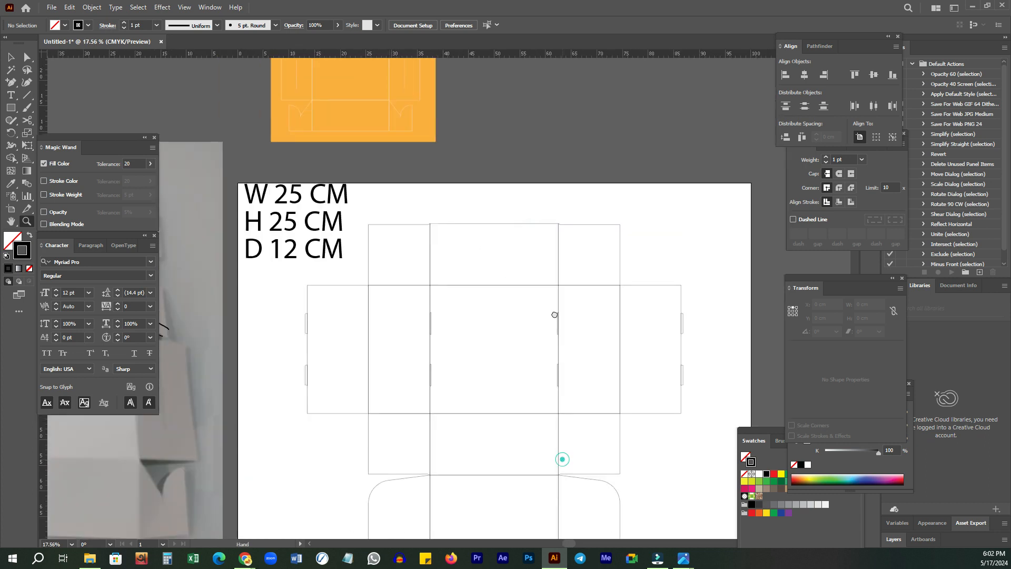
scroll(508, 383, up, 5)
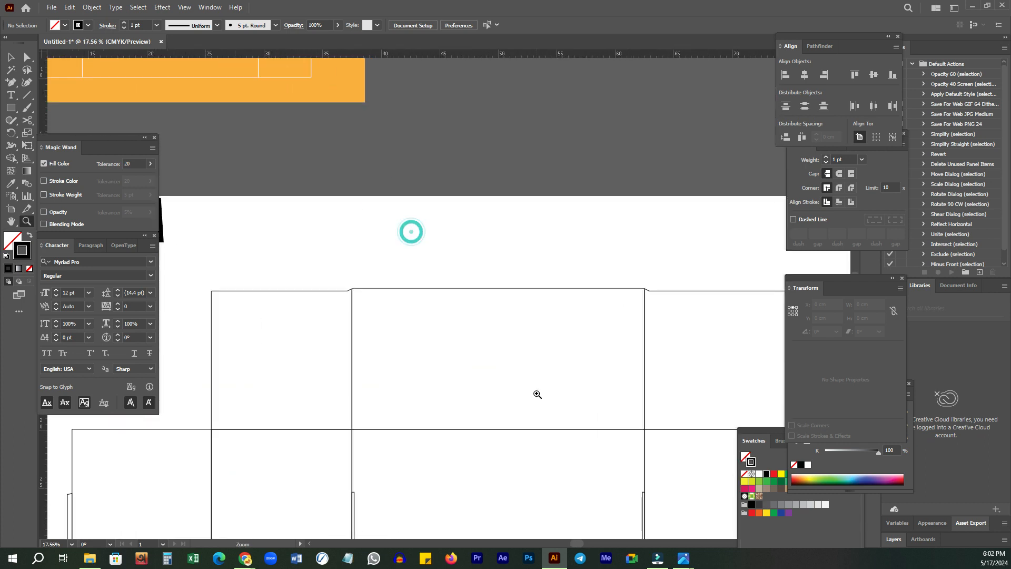
alt+click(506, 298)
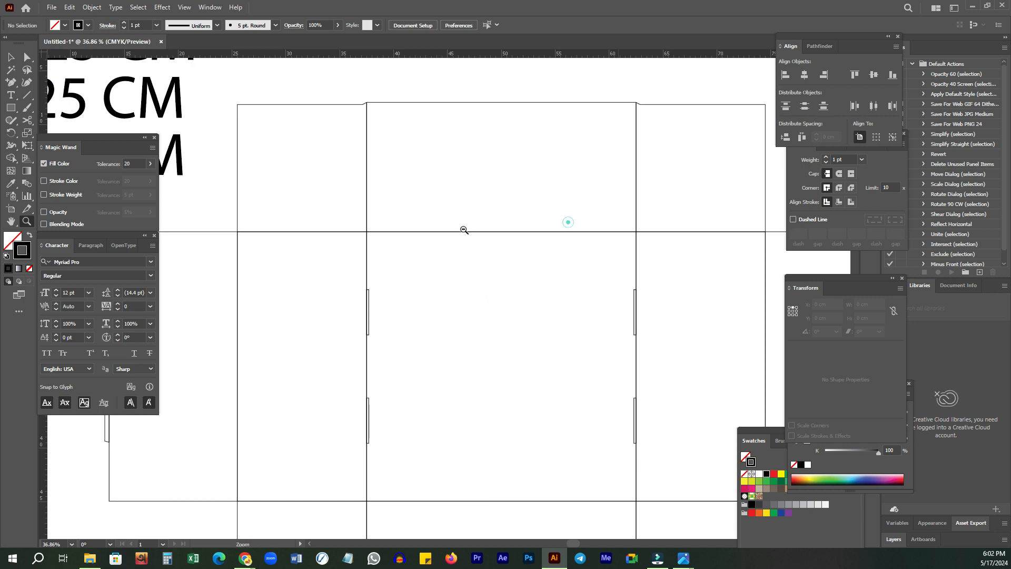
alt+click(436, 225)
alt+click(501, 224)
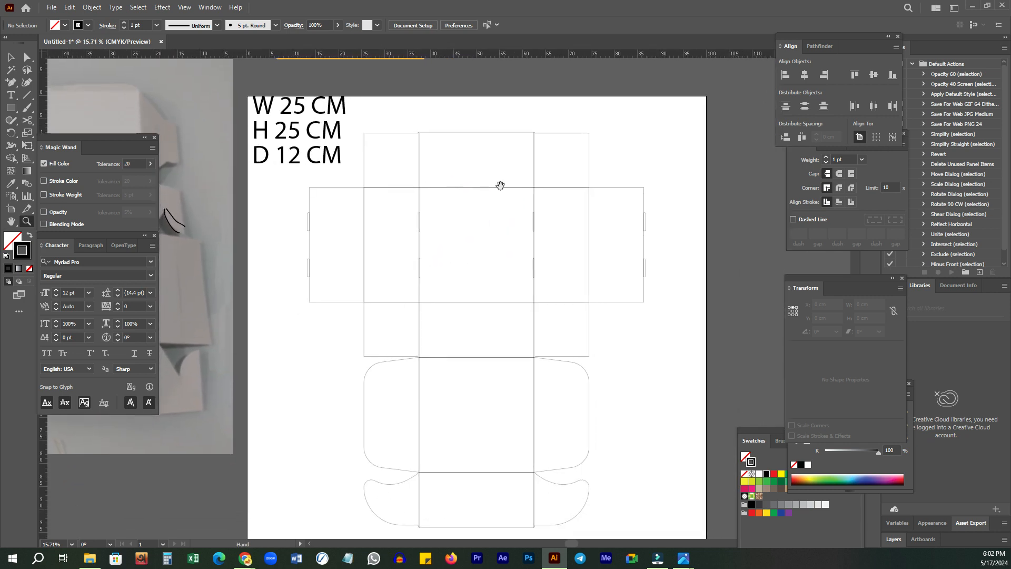
drag(509, 215, 511, 189)
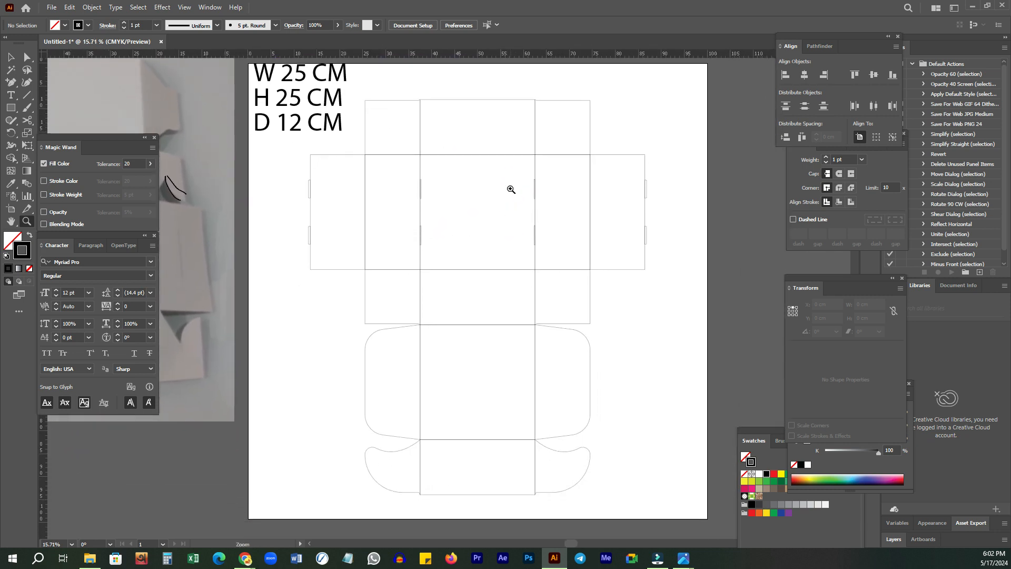
alt+click(584, 233)
alt+click(579, 232)
drag(613, 266, 500, 255)
Step: Select all panels, flaps, tabs and slots of the dieline and group them
key(v)
ctrl+click(437, 180)
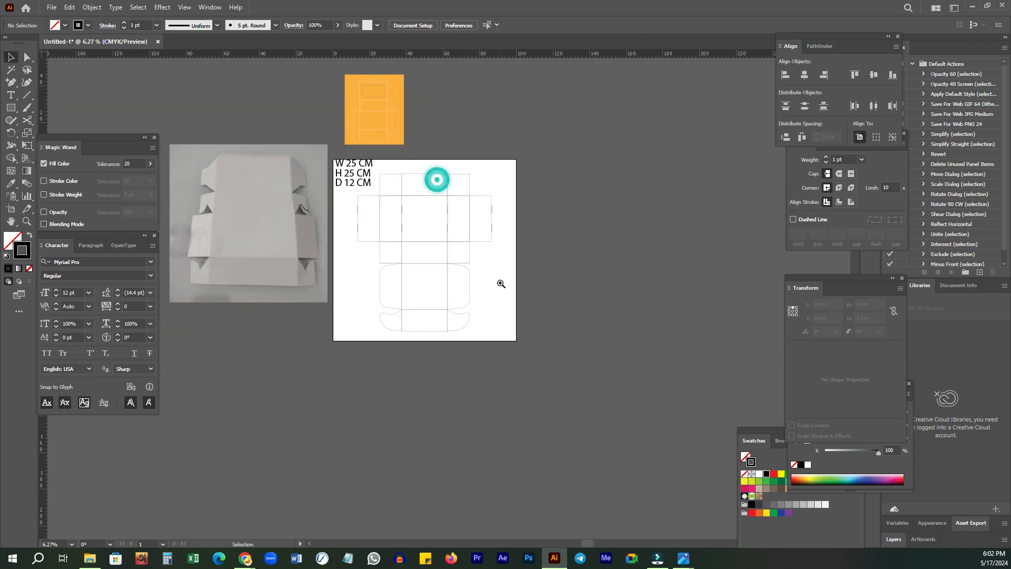
drag(356, 237, 646, 482)
drag(338, 194, 367, 168)
right_click(589, 150)
click(616, 282)
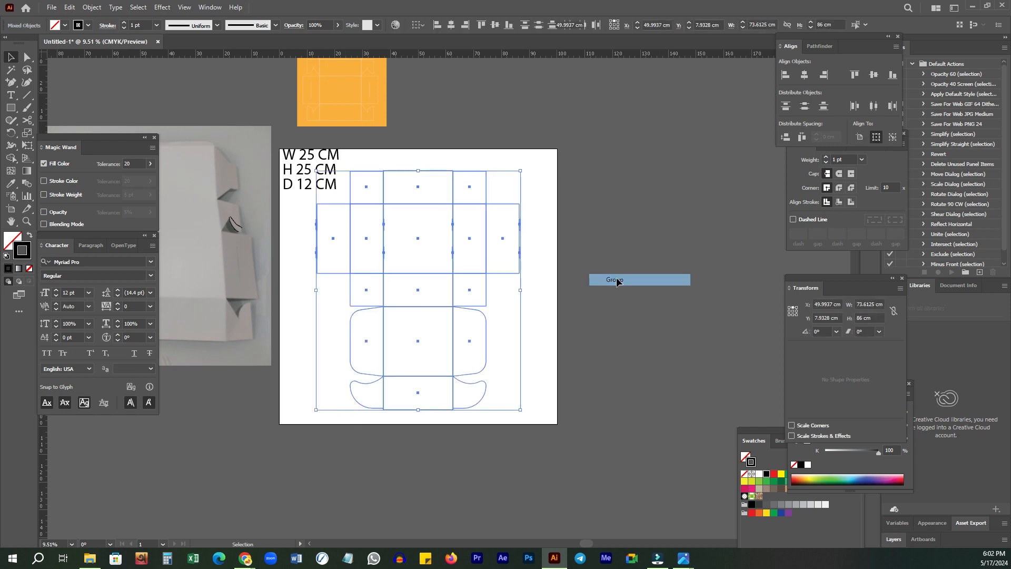
click(420, 226)
Step: Create a second, landscape artboard in the empty area to the right of the dieline artboard
drag(308, 221, 479, 225)
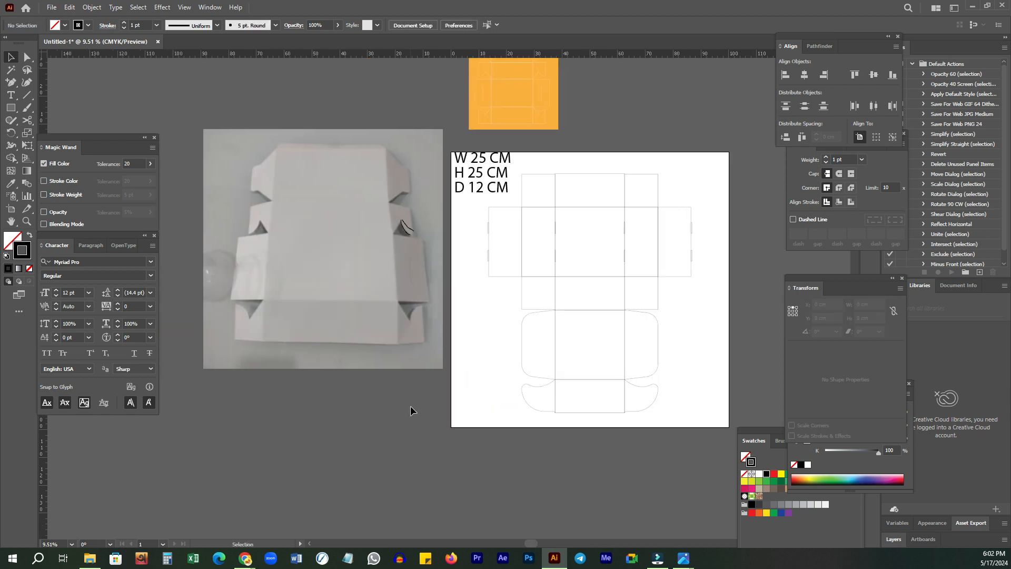
drag(670, 300, 338, 285)
click(14, 211)
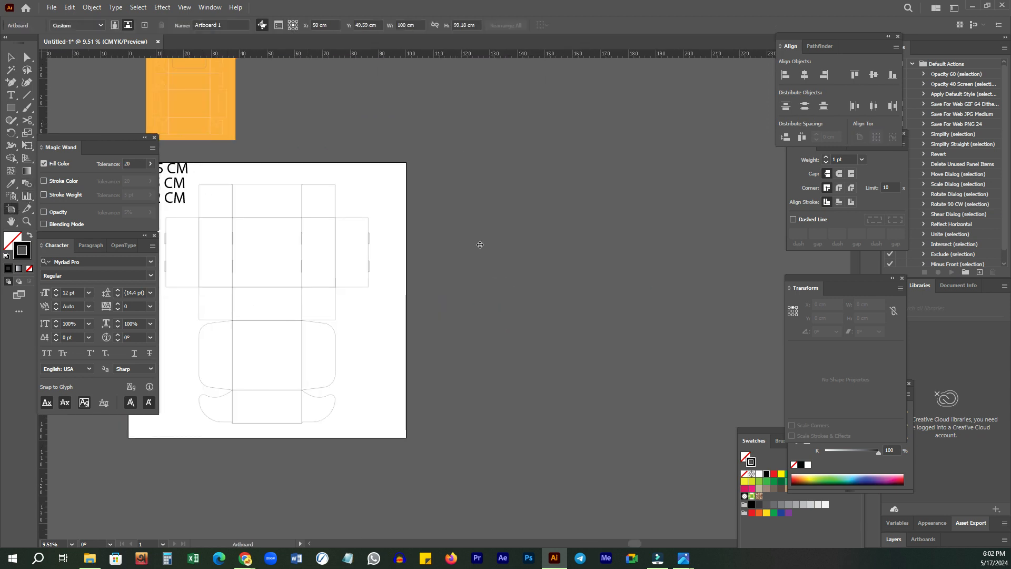
drag(475, 211, 720, 371)
Step: Place a line of placeholder point text near the new artboard's upper-left corner and enlarge it to about 82.5 pt
key(z)
drag(587, 244, 650, 235)
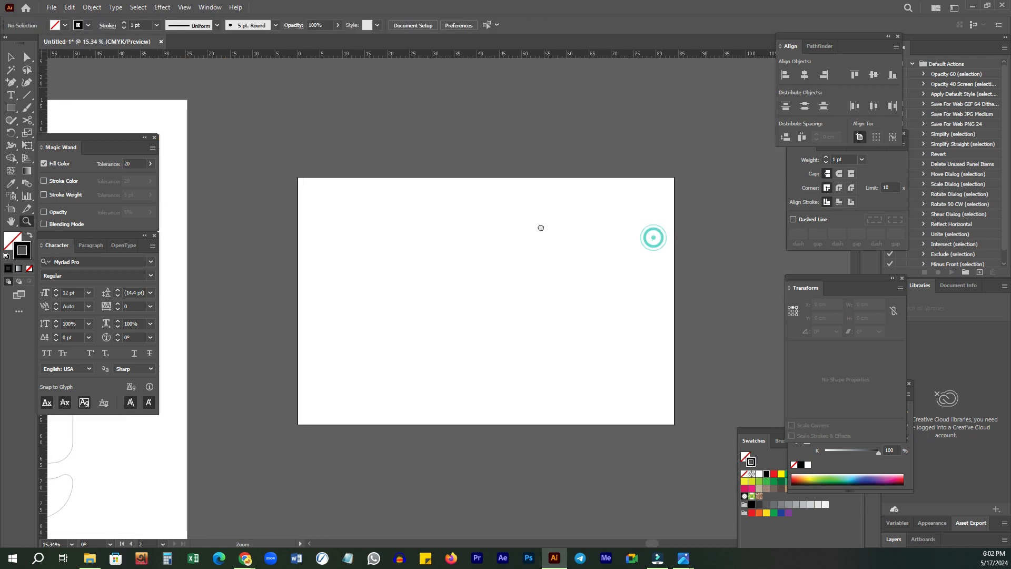
key(t)
click(319, 209)
key(Escape)
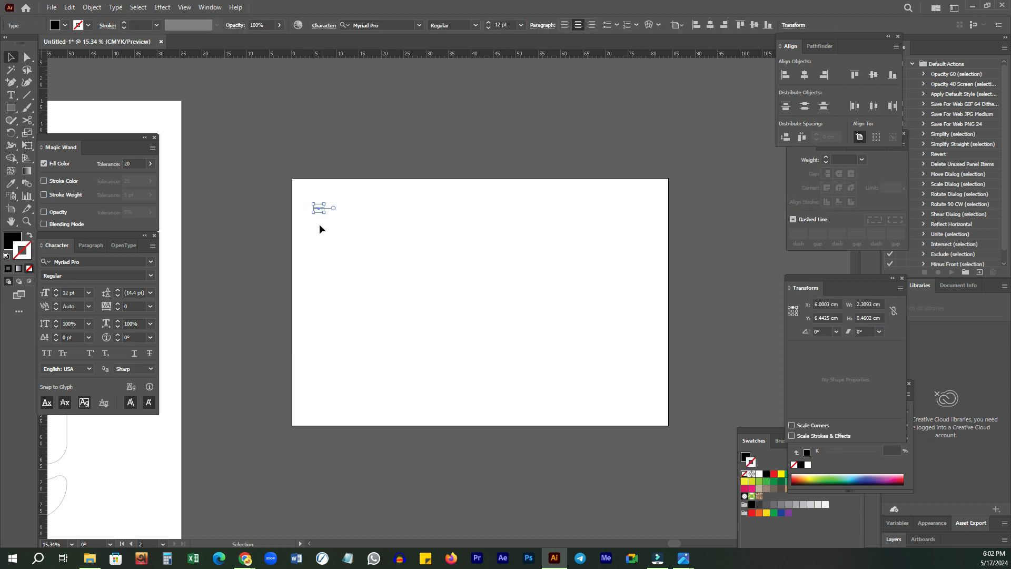
drag(324, 212, 437, 256)
scroll(339, 219, up, 3)
Step: Replace the placeholder text with "w 22 cm" and move it into the artboard's upper-left corner
key(t)
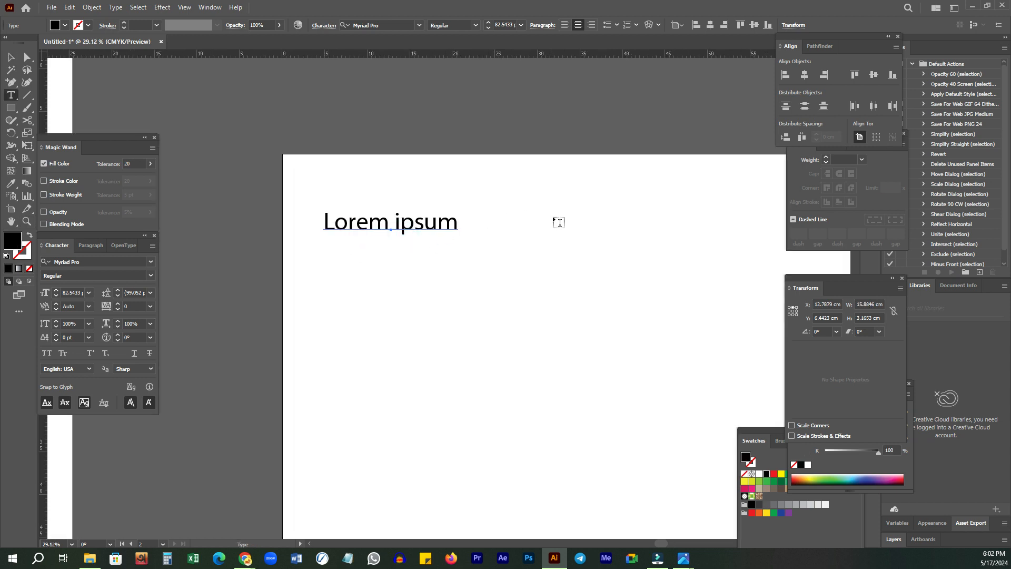
click(361, 220)
key(ctrl+a)
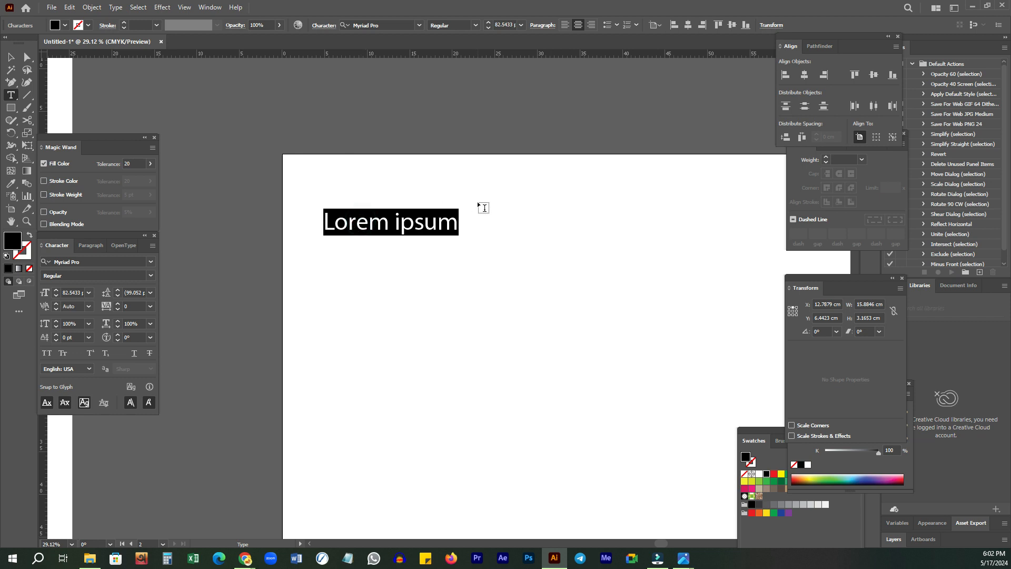
text(w)
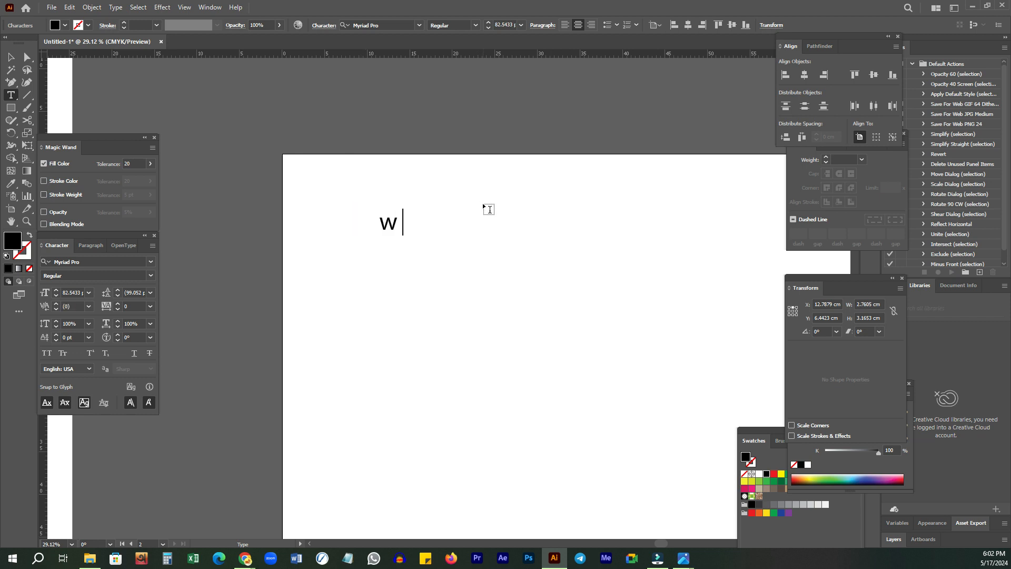
text(22 cm)
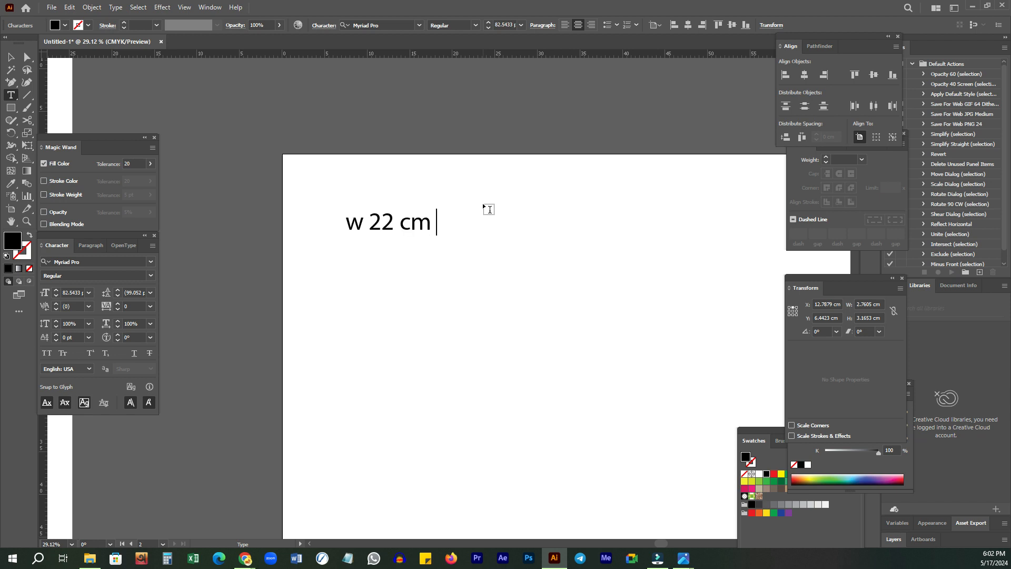
key(Escape)
drag(361, 222, 339, 180)
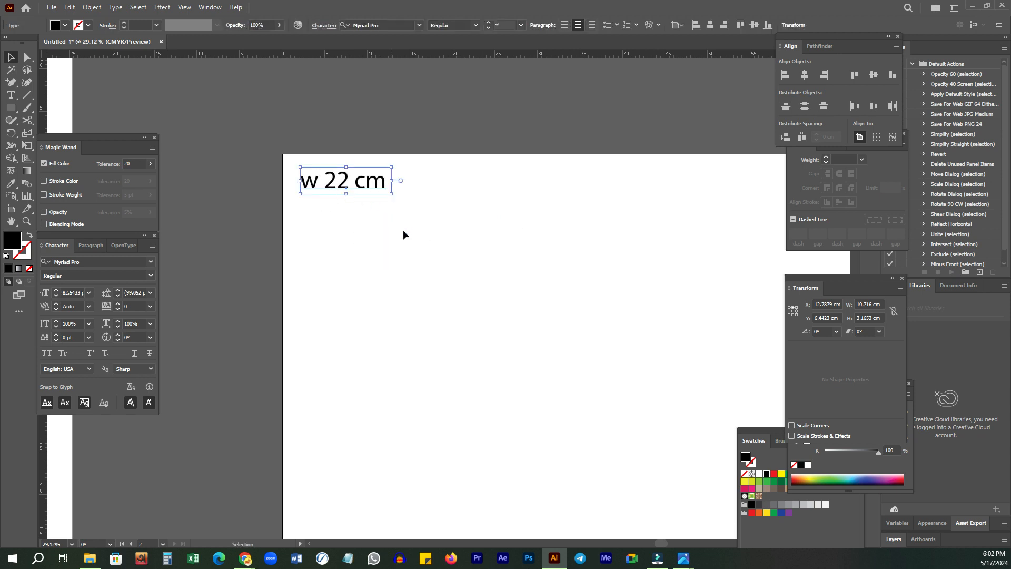
Step: Duplicate the "w 22 cm" text directly below itself and change the copy to "h 11 cm"
shift+click(342, 186)
drag(343, 209, 359, 227)
double_click(315, 203)
double_click(311, 205)
text(h 22 cm)
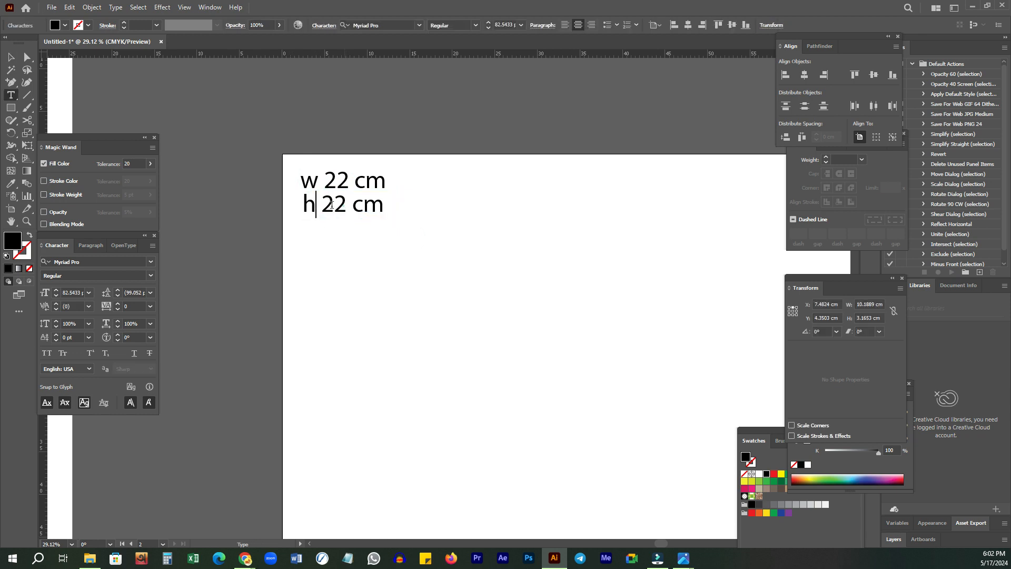
click(331, 205)
key(shift+Right)
double_click(331, 208)
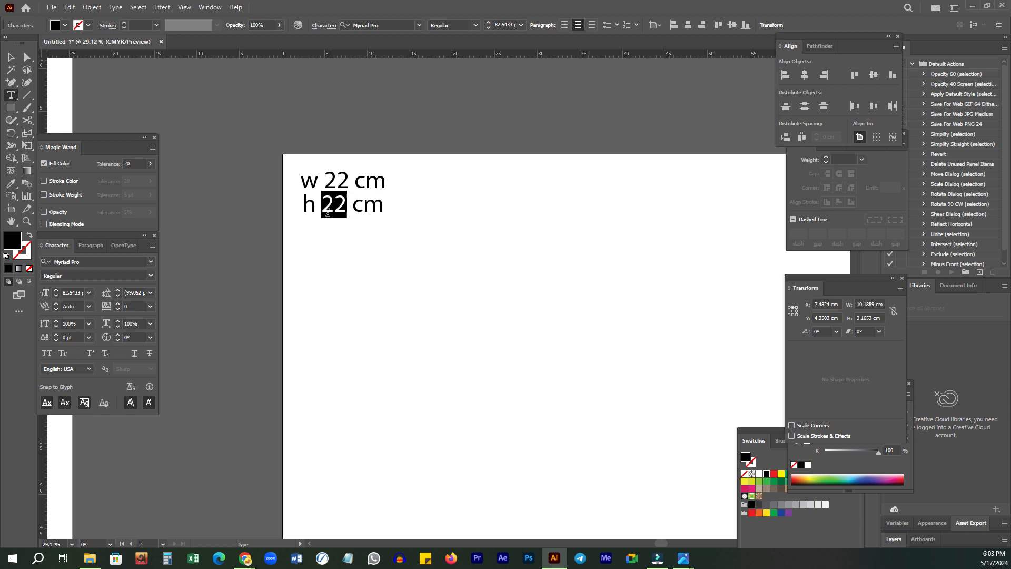
text(11)
key(Escape)
Step: Duplicate the "h 11 cm" text below itself and change the copy to "h 6.5 cm"
key(ctrl+plus)
key(ctrl+plus)
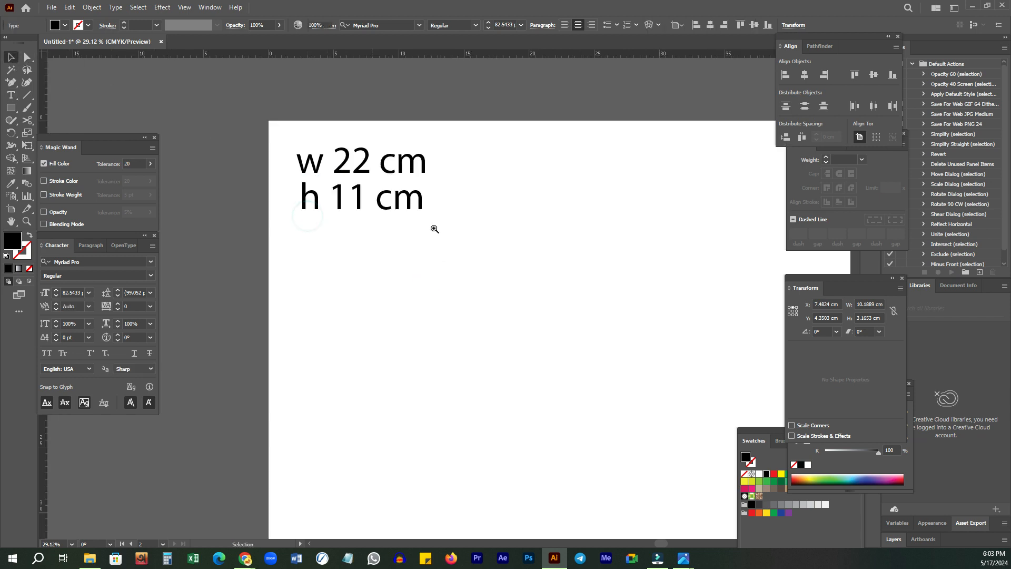
drag(365, 227, 361, 274)
double_click(294, 266)
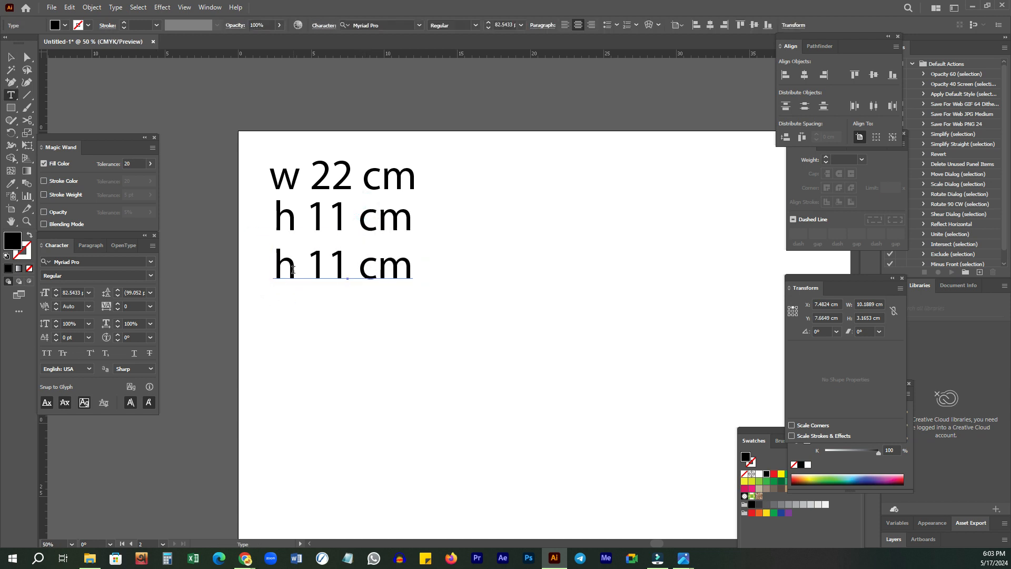
drag(294, 266, 265, 266)
double_click(335, 271)
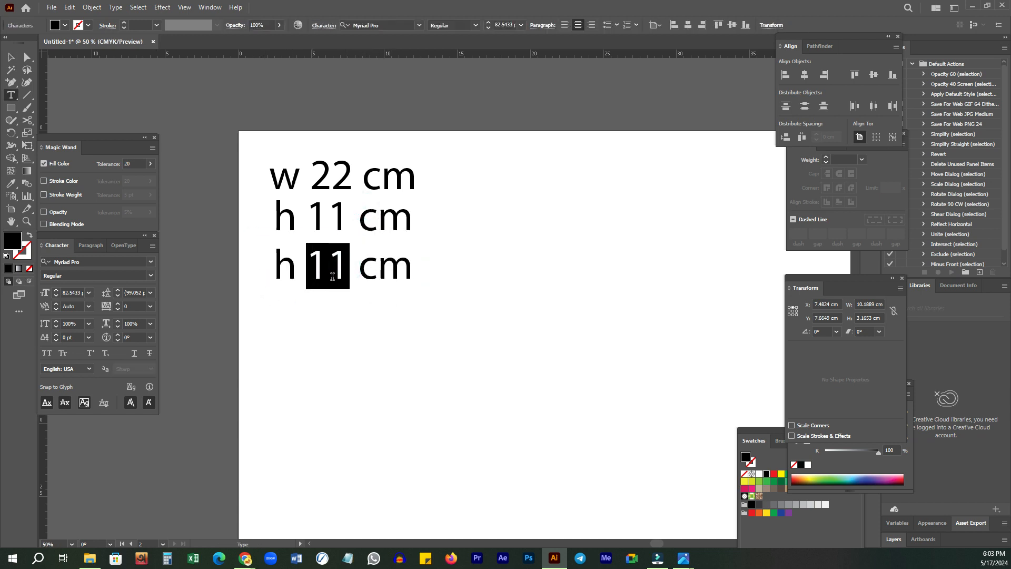
text(6.5)
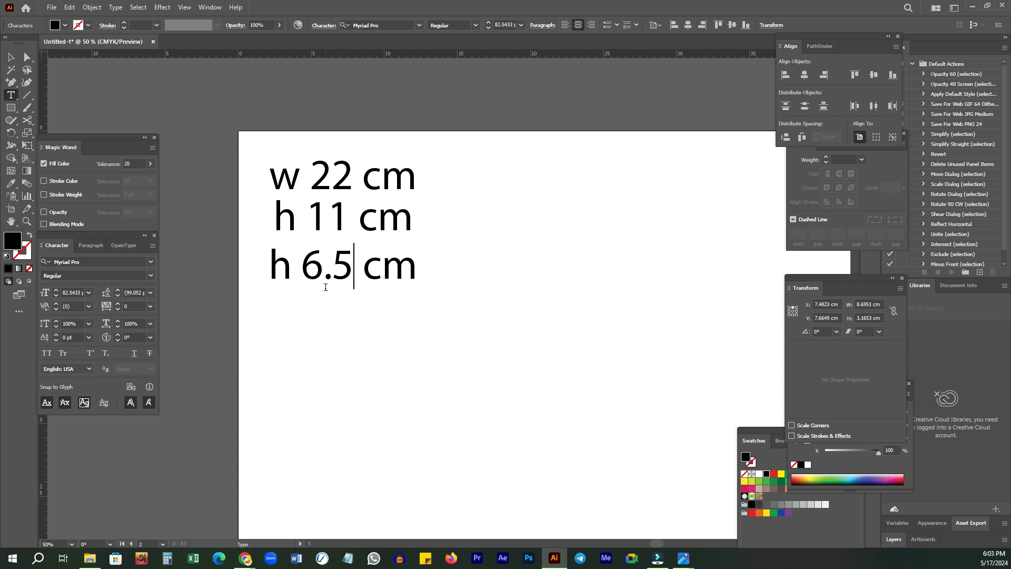
click(11, 57)
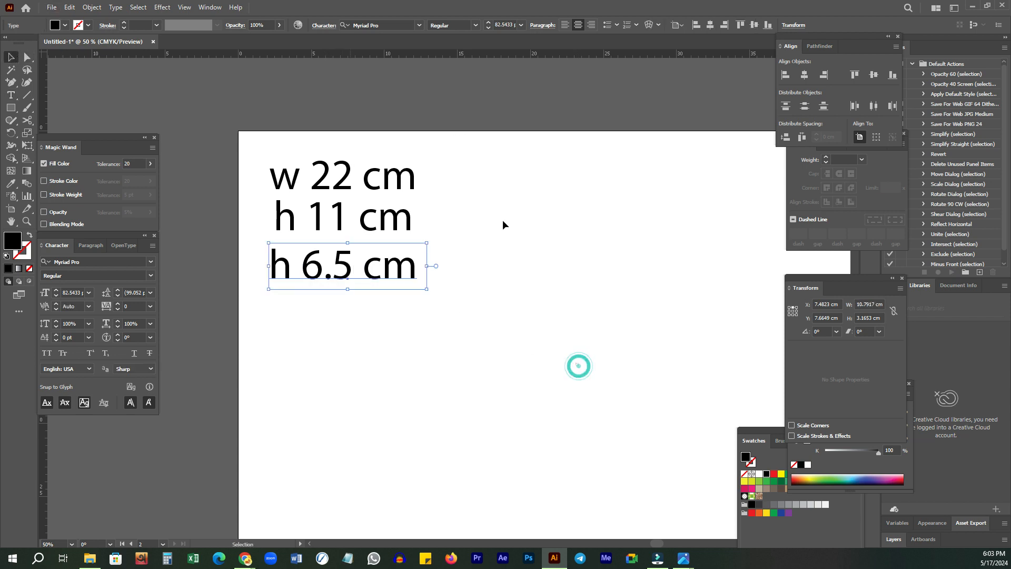
Step: Deselect the dimension text and swap the default colours to no fill with a black stroke
drag(443, 228, 337, 227)
drag(564, 320, 415, 254)
drag(514, 261, 483, 253)
key(ctrl+shift+a)
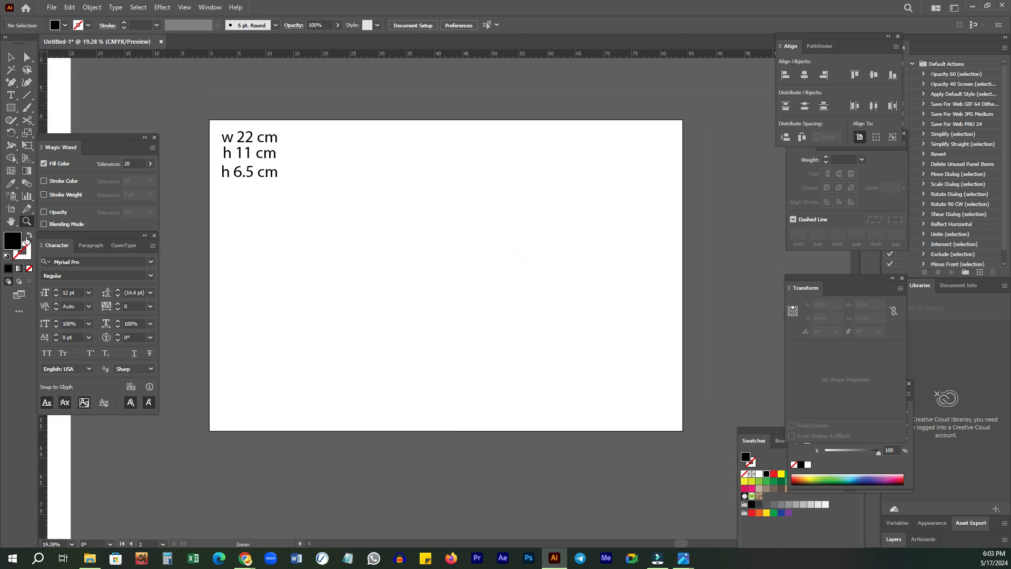
click(30, 236)
click(22, 251)
drag(487, 232, 506, 237)
Step: Create a 22 × 11 cm rectangle near the middle of the second artboard
key(v)
key(m)
click(392, 261)
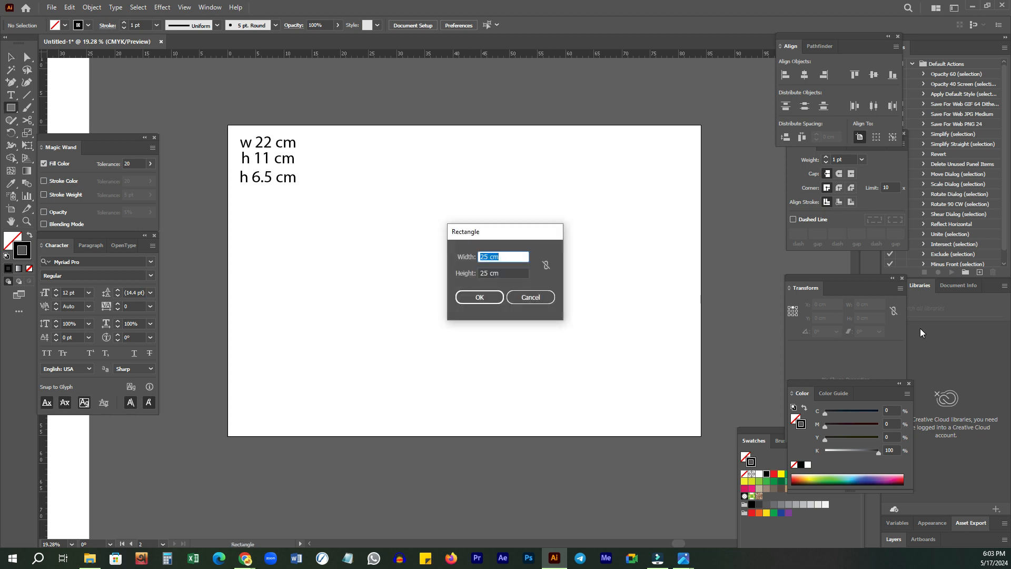
text(22)
key(Tab)
text(11)
key(Return)
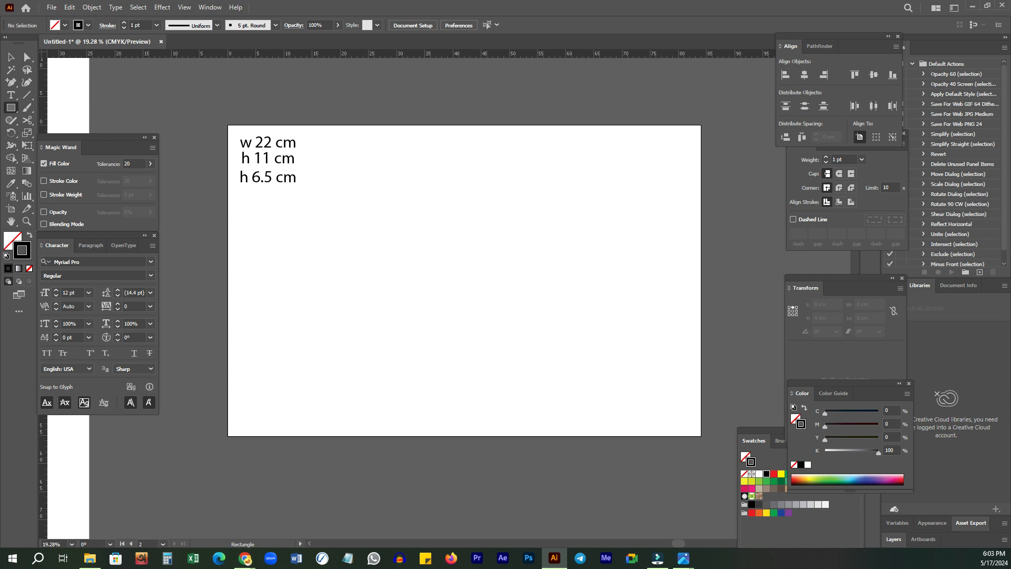
Step: Duplicate the 22 × 11 cm rectangle directly above the original so their edges meet
key(v)
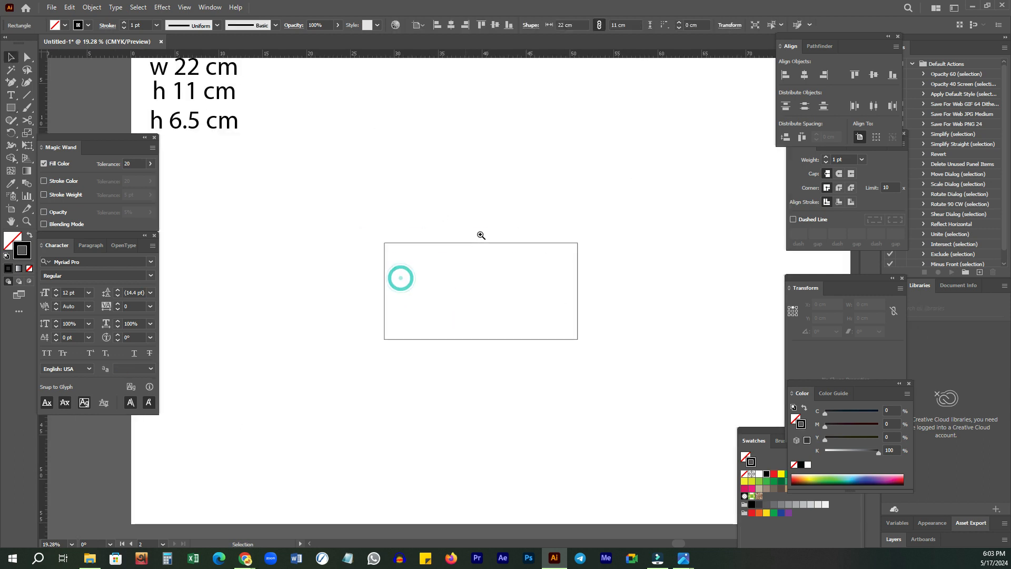
scroll(411, 269, up, 3)
drag(484, 308, 505, 196)
key(z)
alt+click(558, 199)
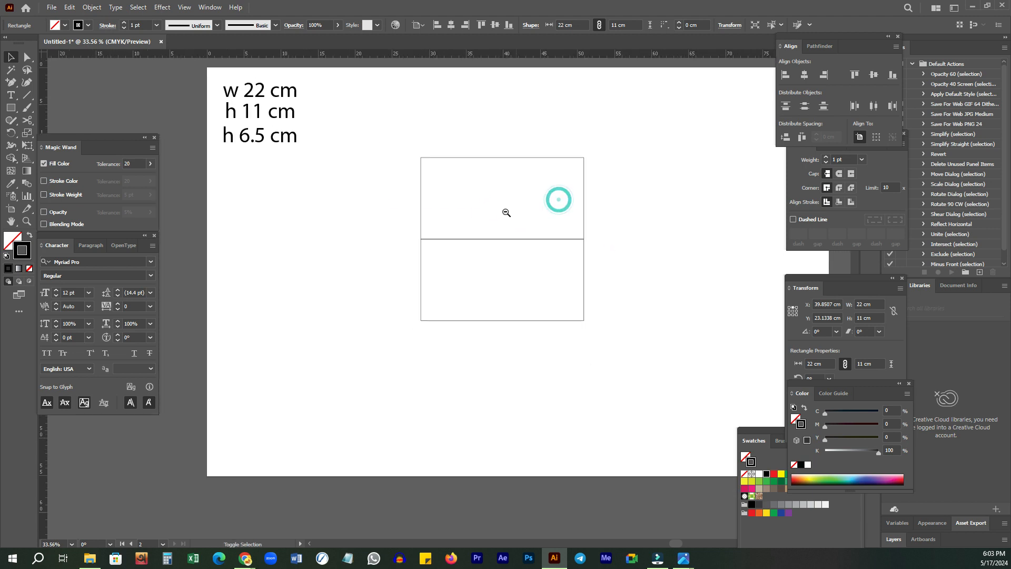
key(v)
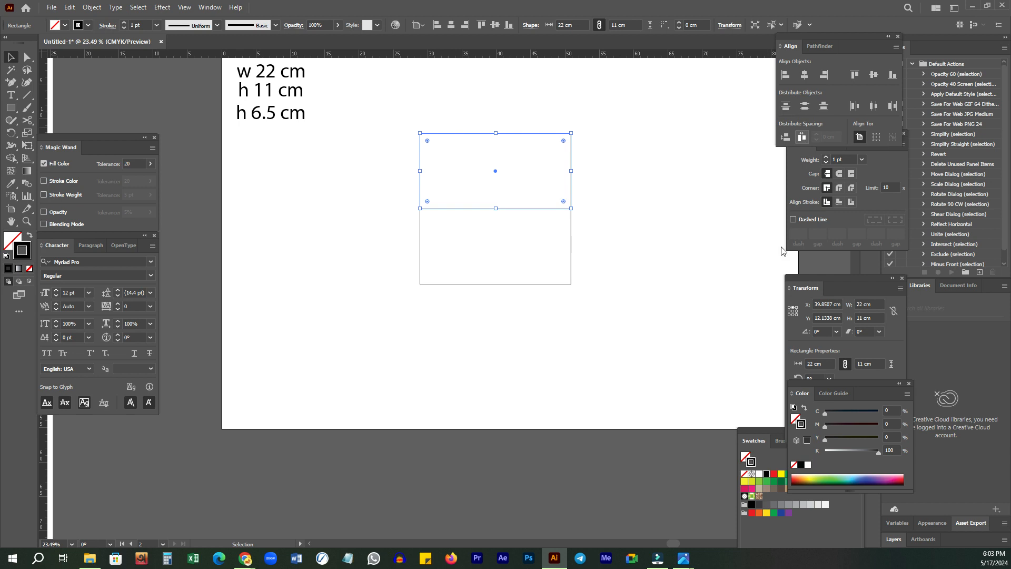
Step: Set the upper rectangle's height to 6.5 cm while keeping its bottom edge in place
click(738, 296)
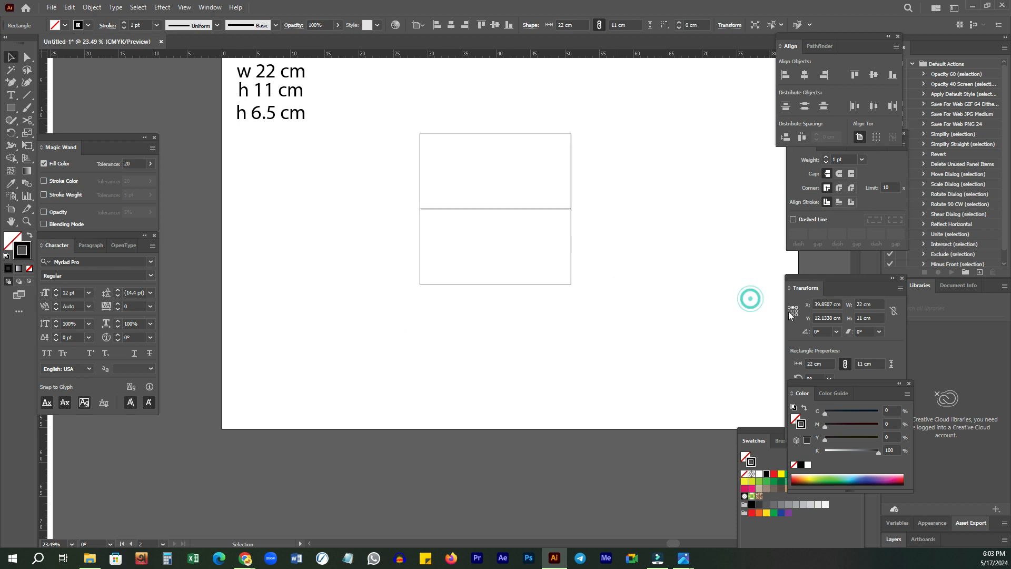
drag(720, 200, 481, 180)
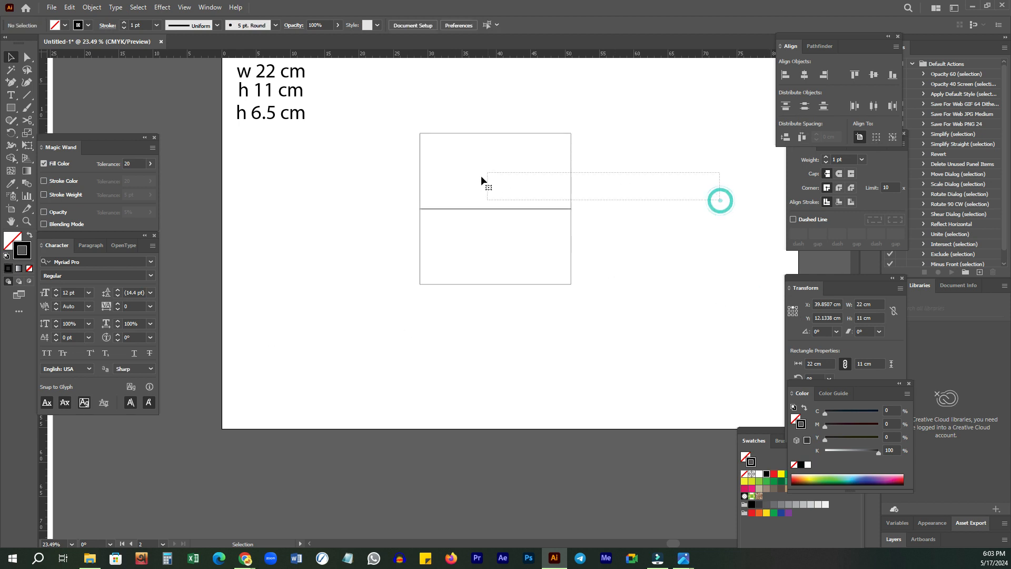
click(792, 313)
double_click(876, 320)
text(6.5)
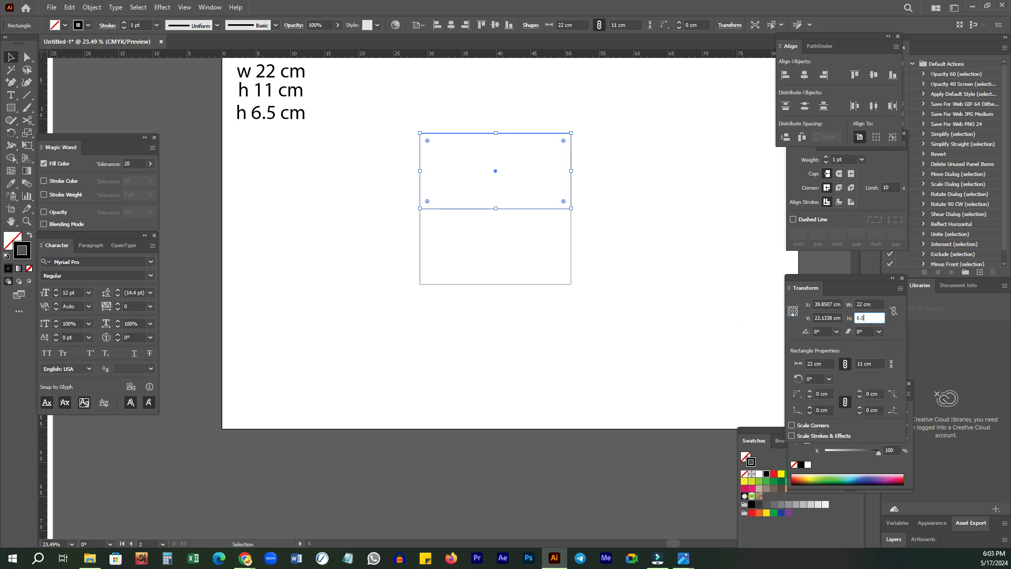
key(Return)
Step: Duplicate both rectangles directly below the originals to form a continuous stack of four panels
drag(523, 122, 445, 259)
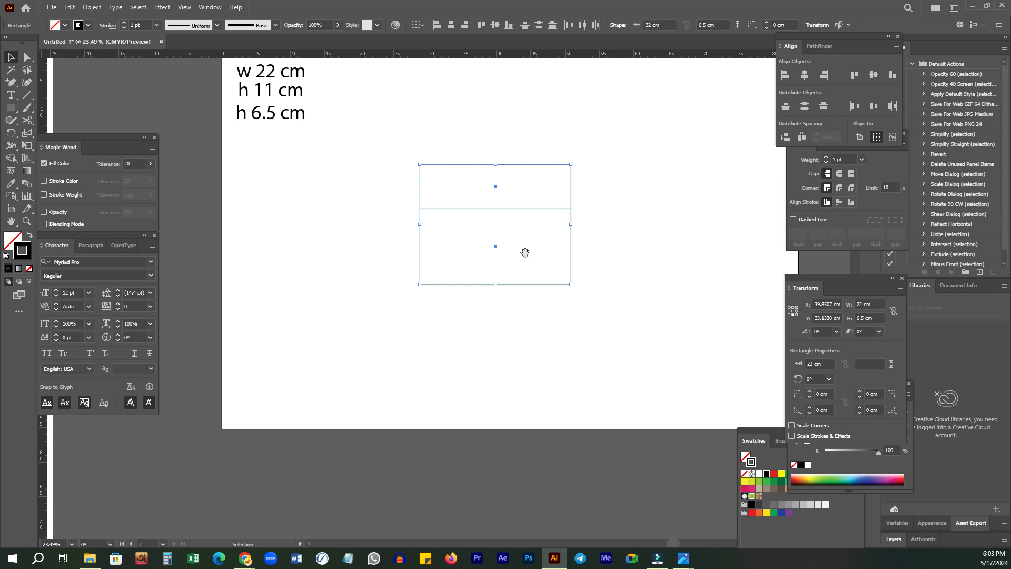
scroll(499, 203, down, 2)
drag(499, 199, 485, 318)
click(685, 263)
drag(603, 228, 580, 251)
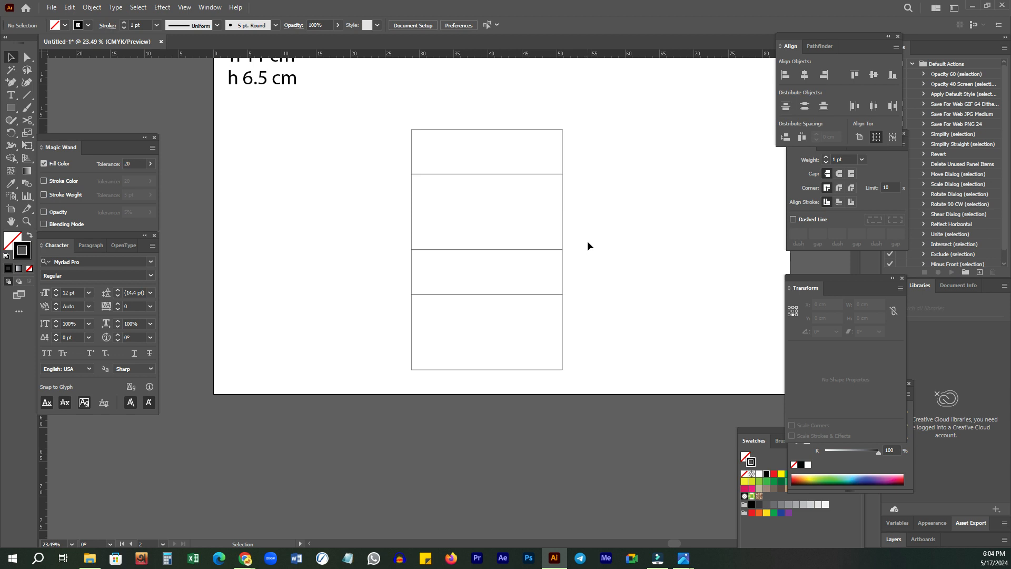
drag(598, 179, 587, 202)
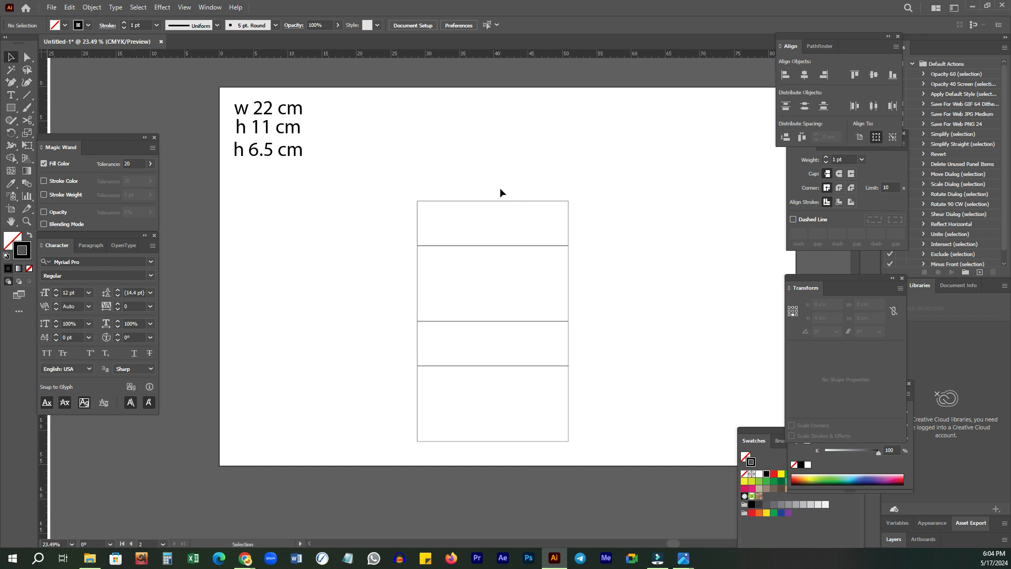
Step: Copy the top 6.5 cm panel above the stack and reduce the copy to a 1.5 cm high flap resting on the panel
drag(504, 195, 515, 157)
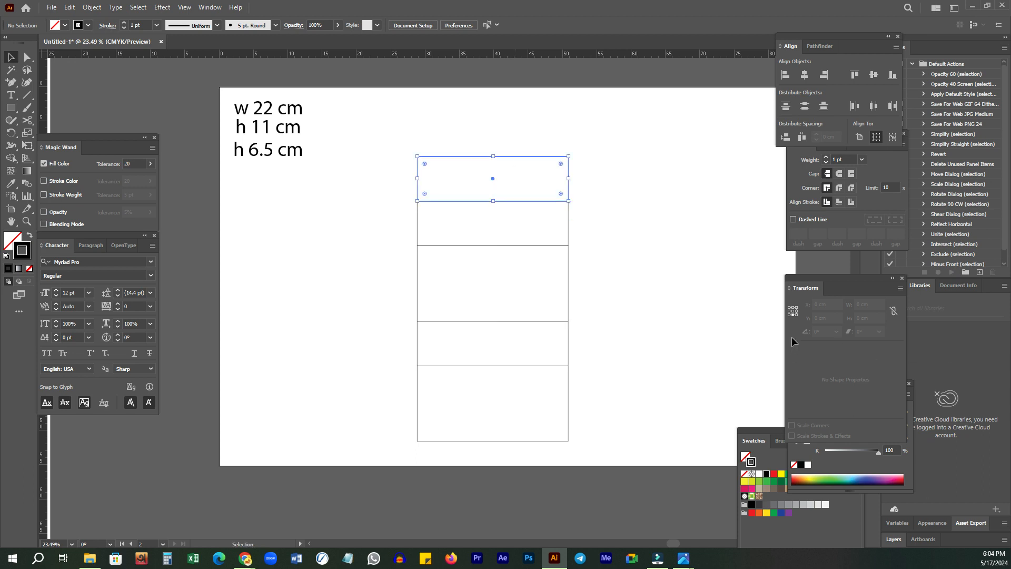
click(869, 318)
double_click(869, 318)
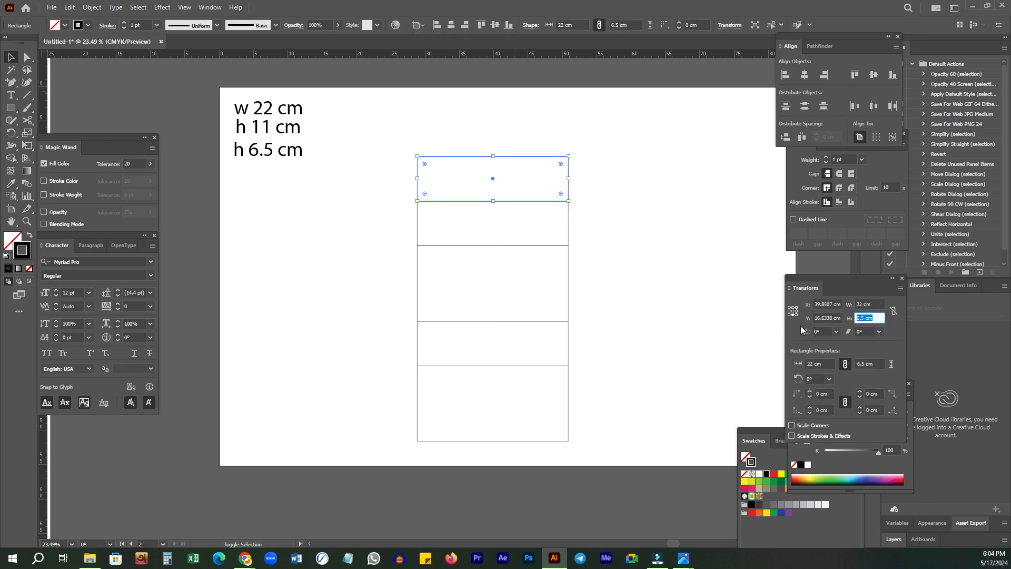
text(1.5)
key(Return)
click(467, 153)
Step: Set the keyboard increment to 0.5 cm and taper the 1.5 cm top flap by nudging both upper corners inward once
click(457, 26)
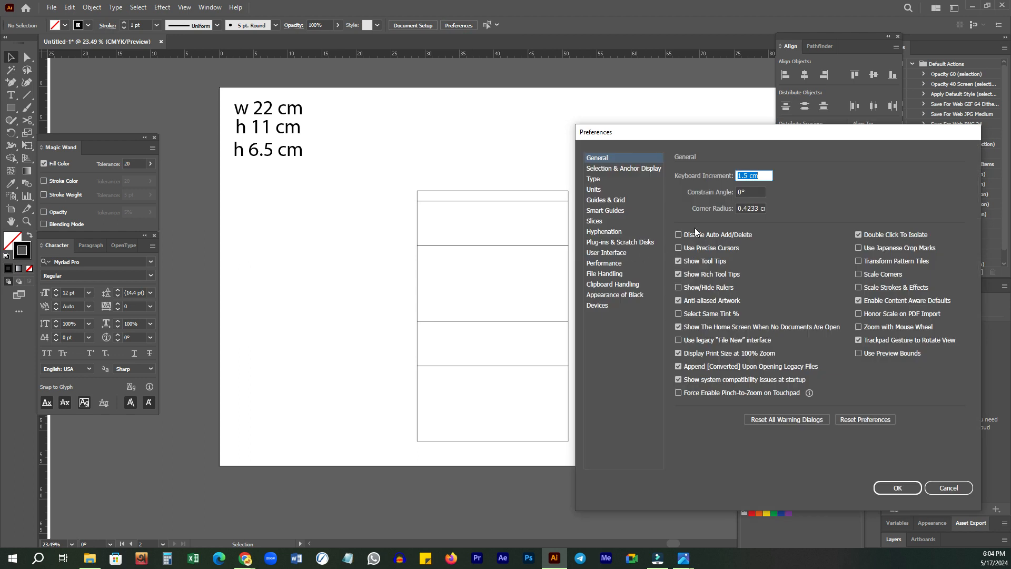
text(1)
key(Return)
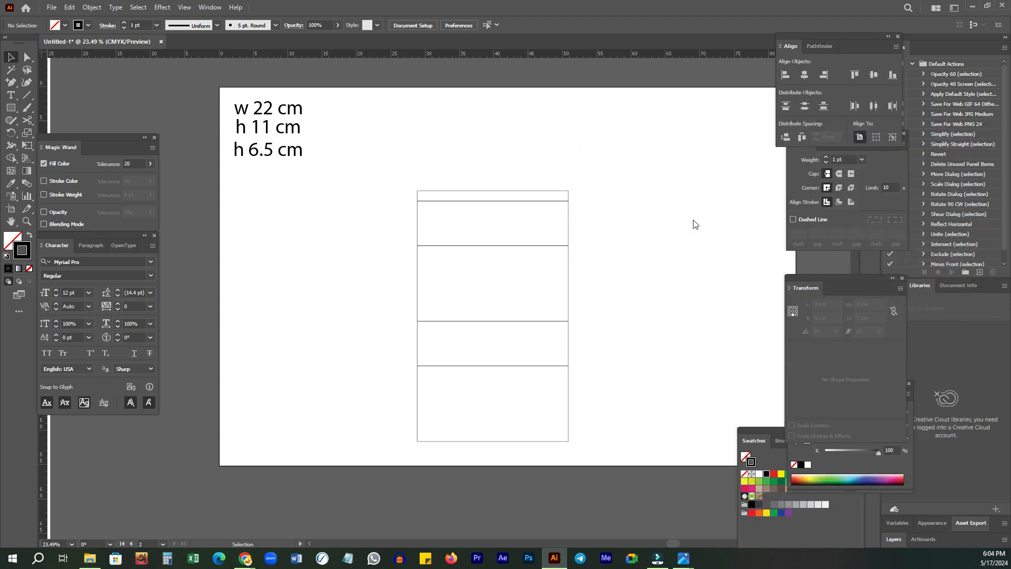
scroll(526, 170, up, 3)
key(a)
drag(641, 169, 593, 215)
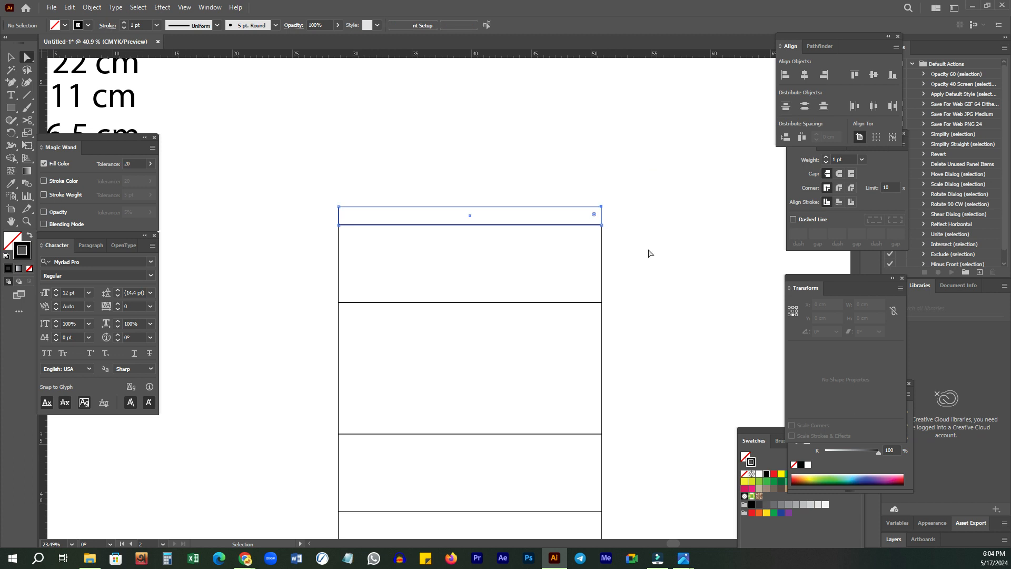
key(Left)
drag(282, 181, 424, 228)
click(371, 139)
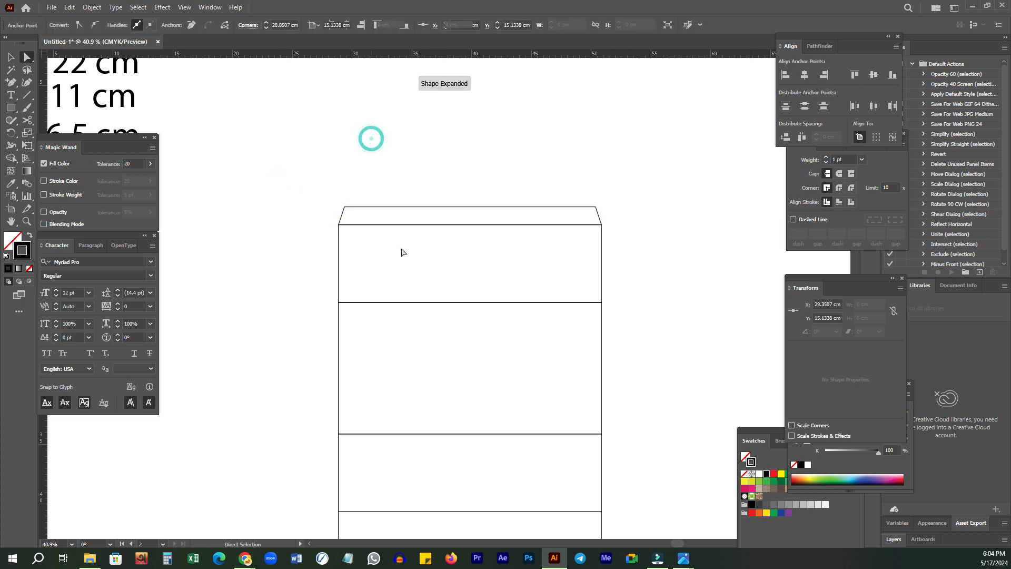
Step: Copy the topmost 6.5 cm high panel flush against its right side and set the copy's width to 6.5 cm
key(z)
alt+click(540, 283)
alt+click(527, 330)
click(377, 180)
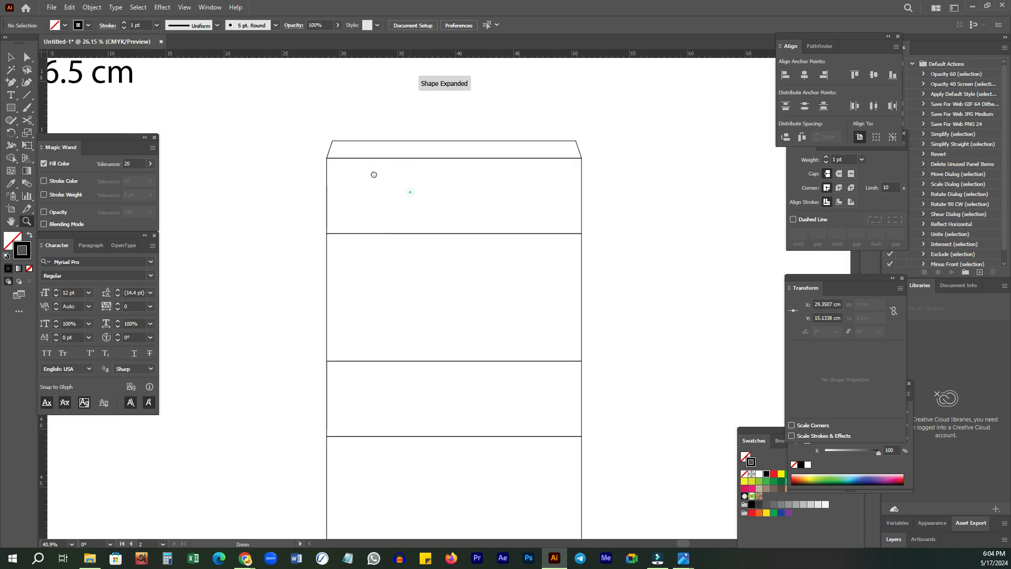
key(v)
drag(292, 166, 576, 209)
scroll(566, 207, down, 3)
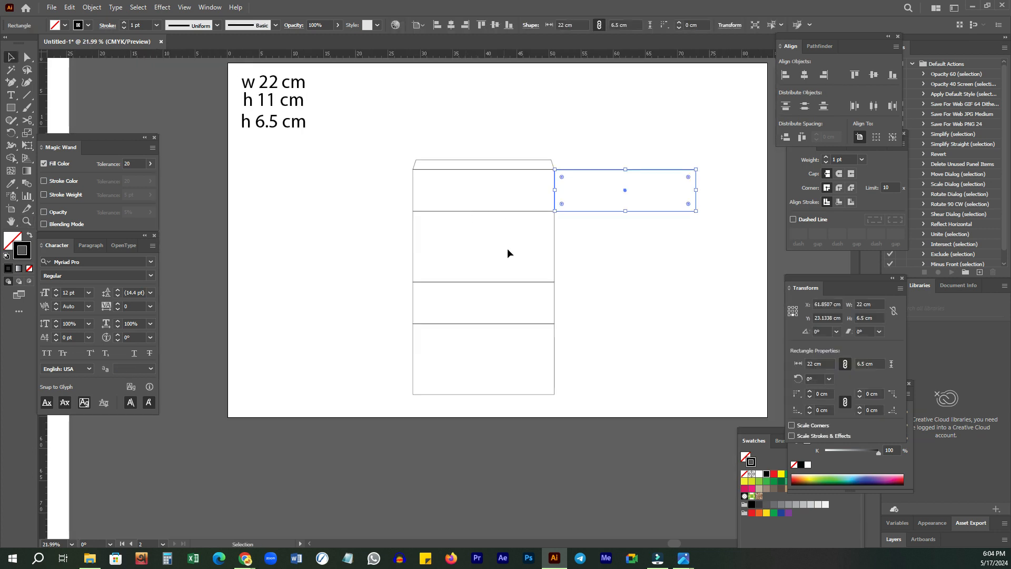
click(792, 314)
click(871, 304)
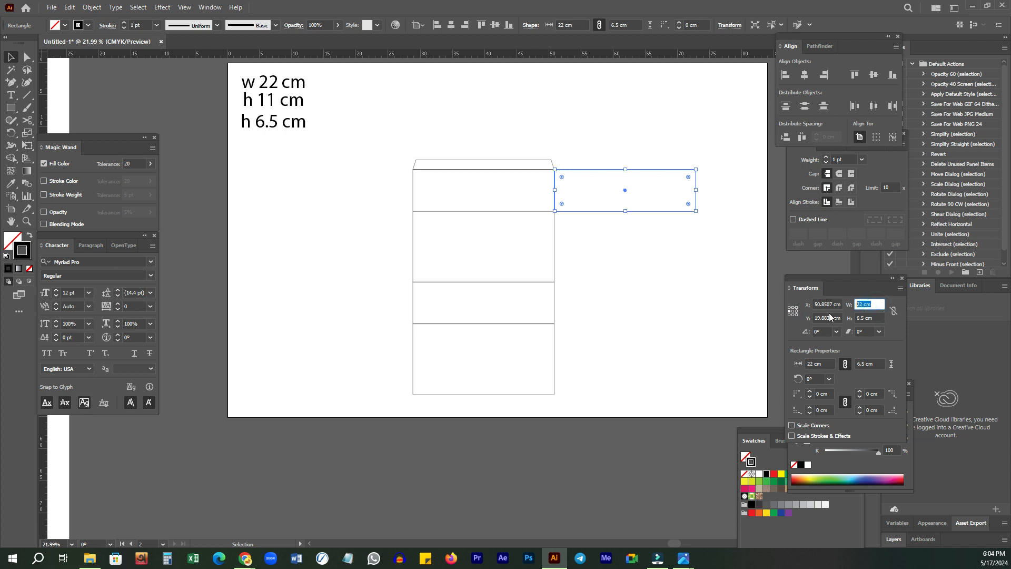
text(6.5)
key(Return)
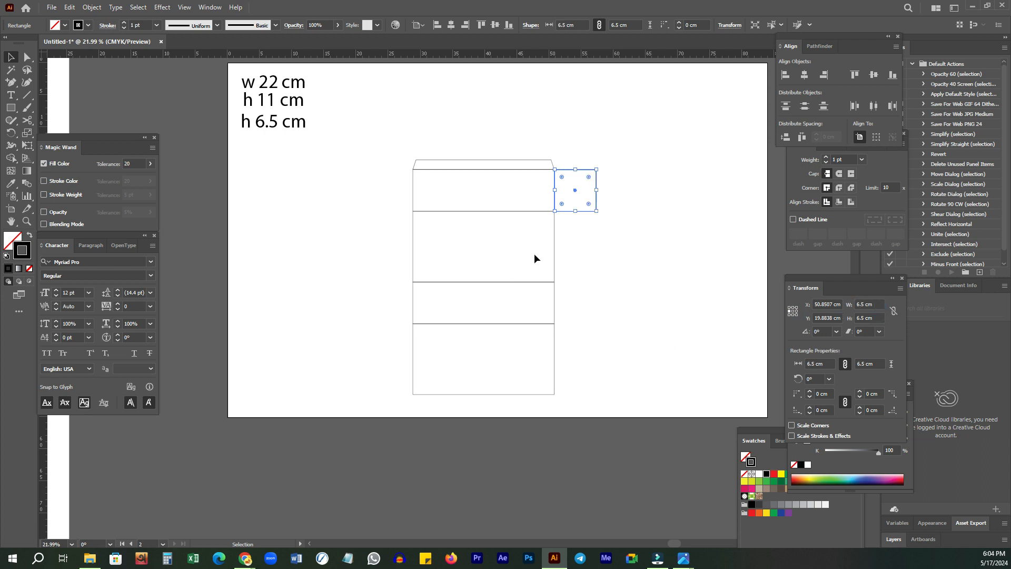
Step: Add anchor points on the upper and lower edges of the 6.5 cm square flap, close to its fold line
click(679, 239)
key(z)
drag(617, 197, 753, 321)
drag(509, 164, 626, 158)
drag(634, 240, 586, 211)
key(v)
click(444, 111)
drag(456, 116, 442, 170)
key(p)
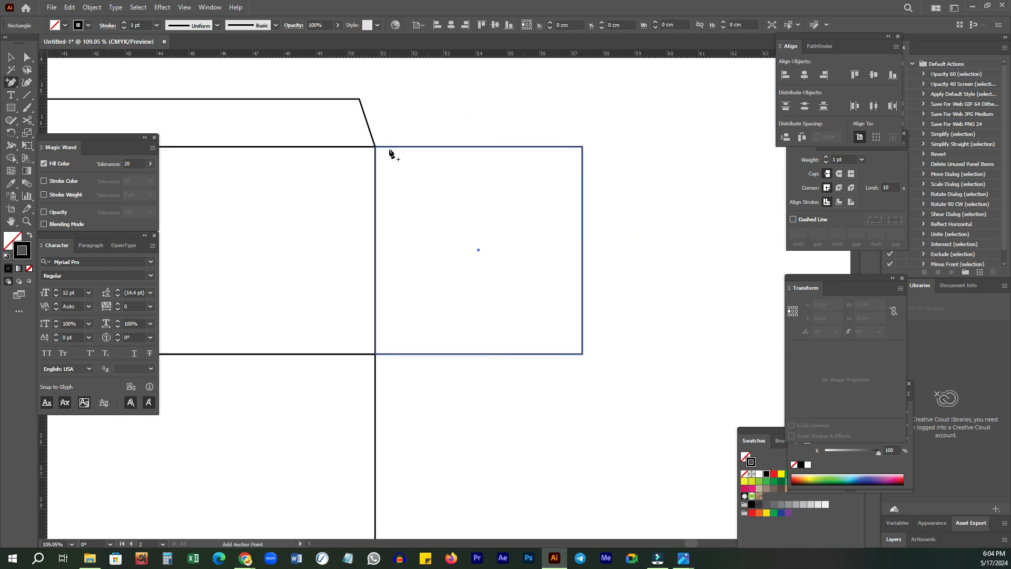
click(383, 146)
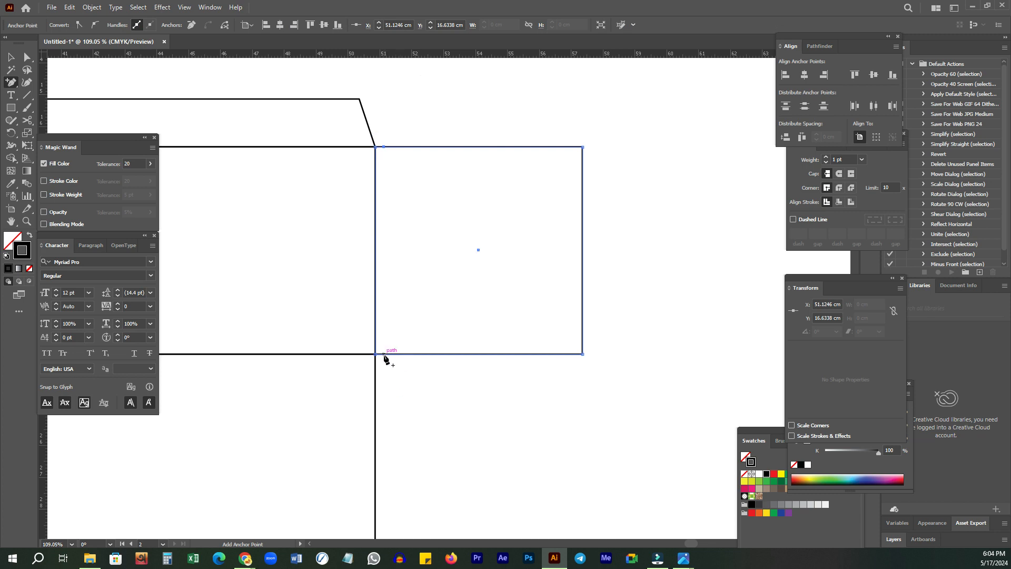
click(384, 354)
Step: Move the square flap's two outer corners inward by about 0.14 cm vertically, and round both outer corners
drag(620, 341, 583, 349)
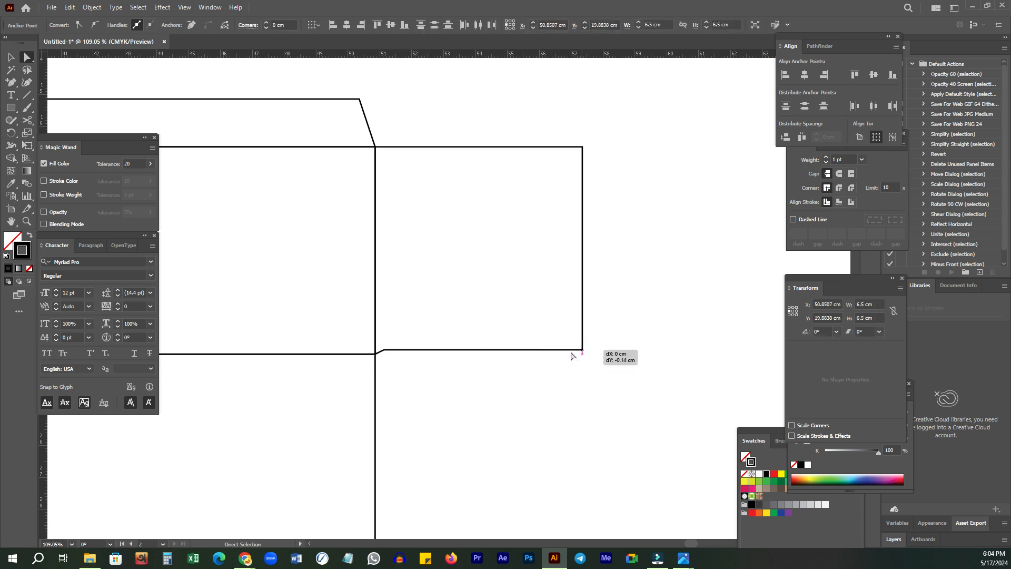
click(374, 147)
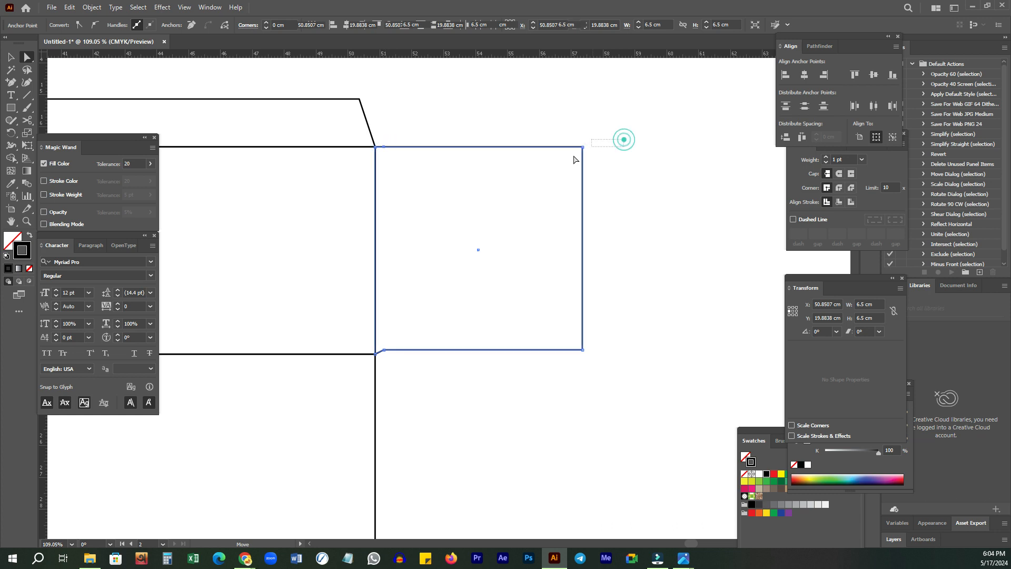
mouse_move(581, 149)
mouse_down()
mouse_move(609, 138)
mouse_move(598, 129)
mouse_up()
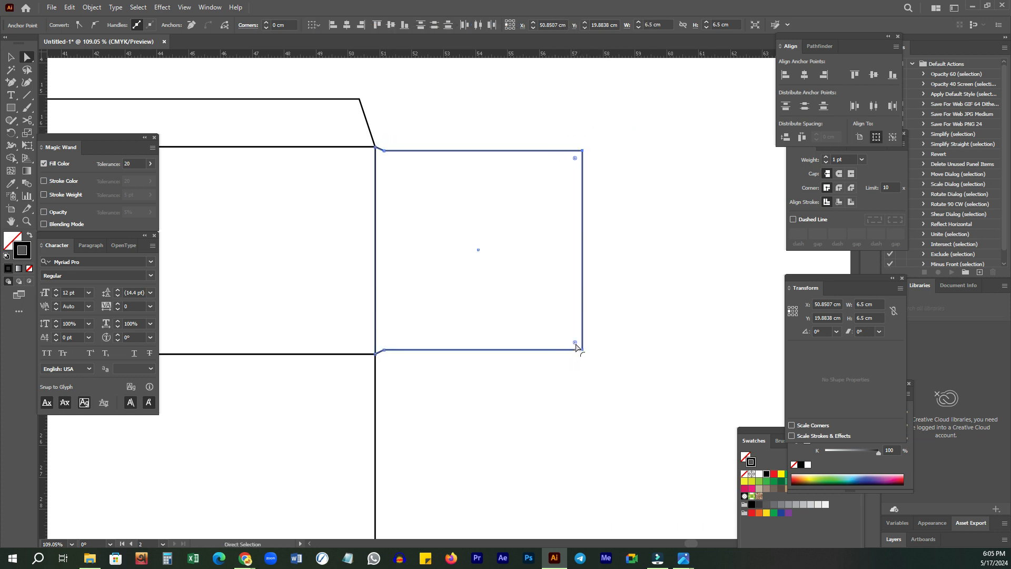
mouse_move(549, 343)
mouse_down()
mouse_move(517, 340)
mouse_move(532, 345)
mouse_up()
click(577, 427)
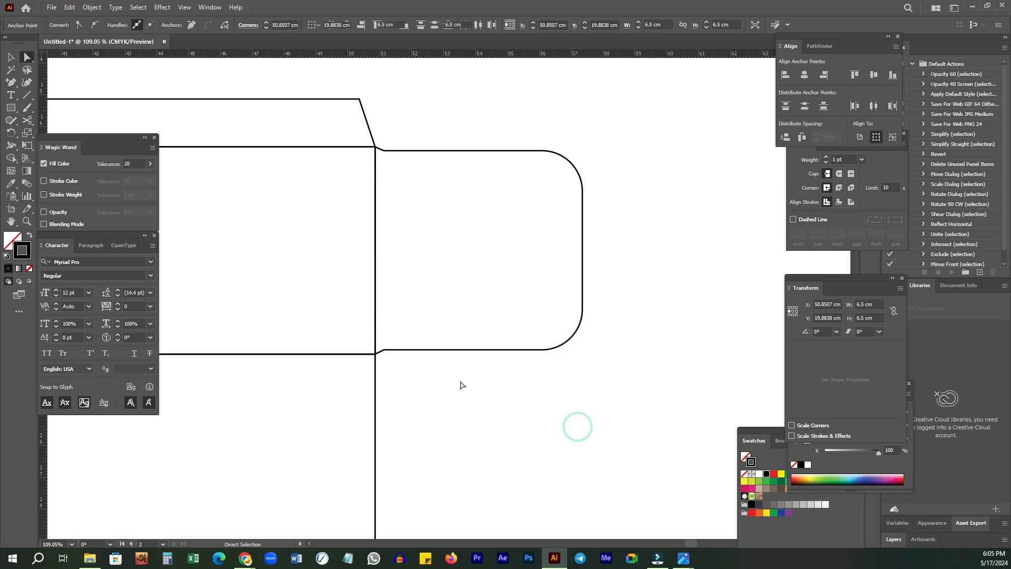
Step: Copy the upper 11 cm high panel flush against its right side and set the copy's width to 6.5 cm
ctrl+alt+click(645, 335)
key(ctrl+0)
key(v)
click(218, 269)
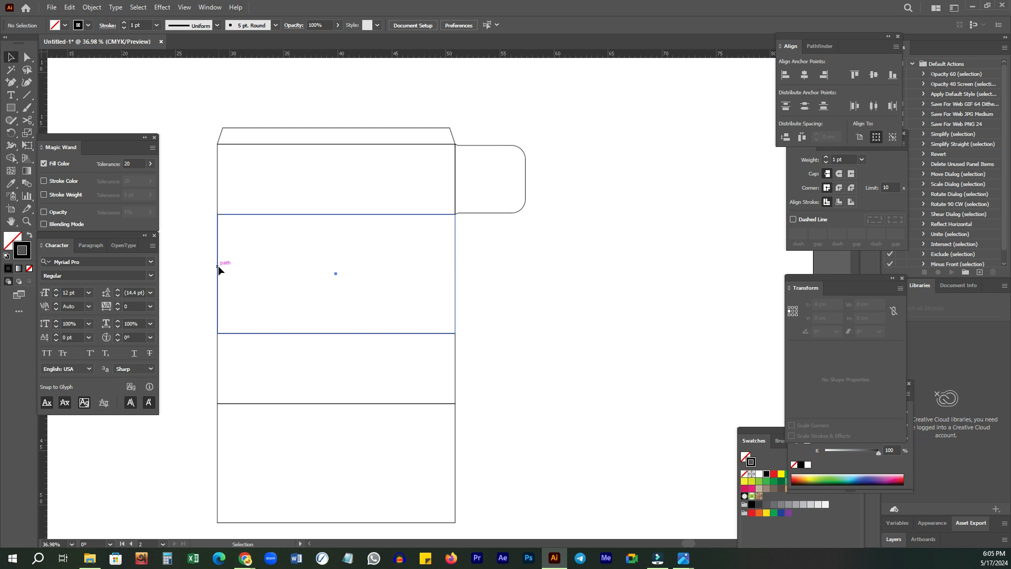
drag(219, 267, 456, 277)
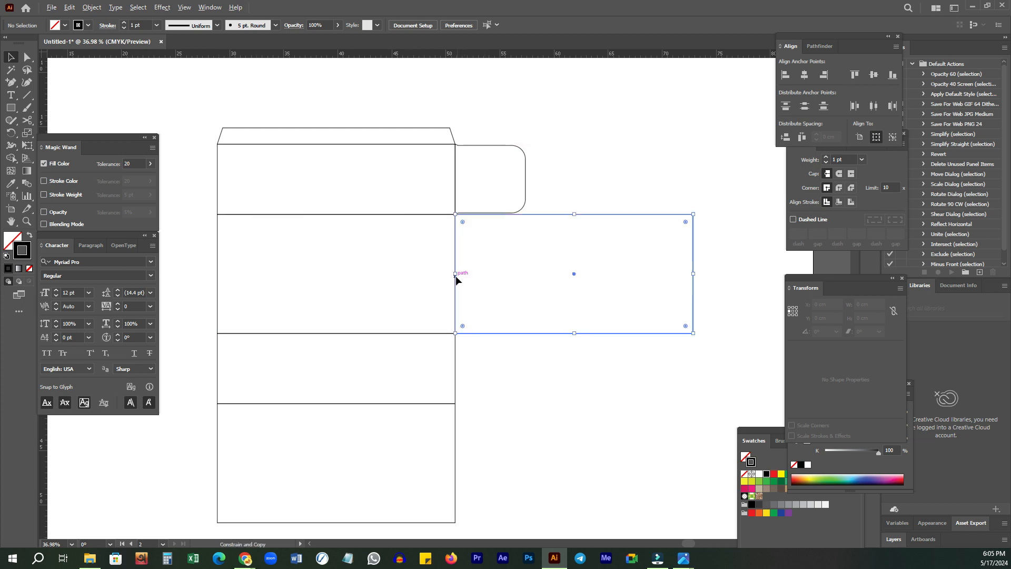
click(871, 305)
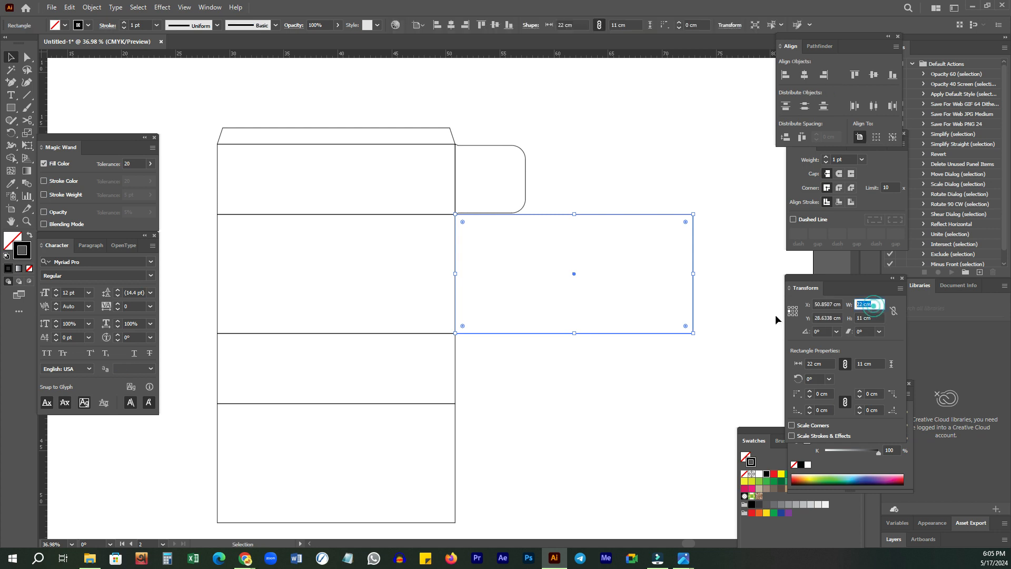
text(6.5)
key(Return)
Step: Reduce the width of the 11 cm high side flap to 6 cm
key(ctrl+space)
drag(464, 258, 572, 238)
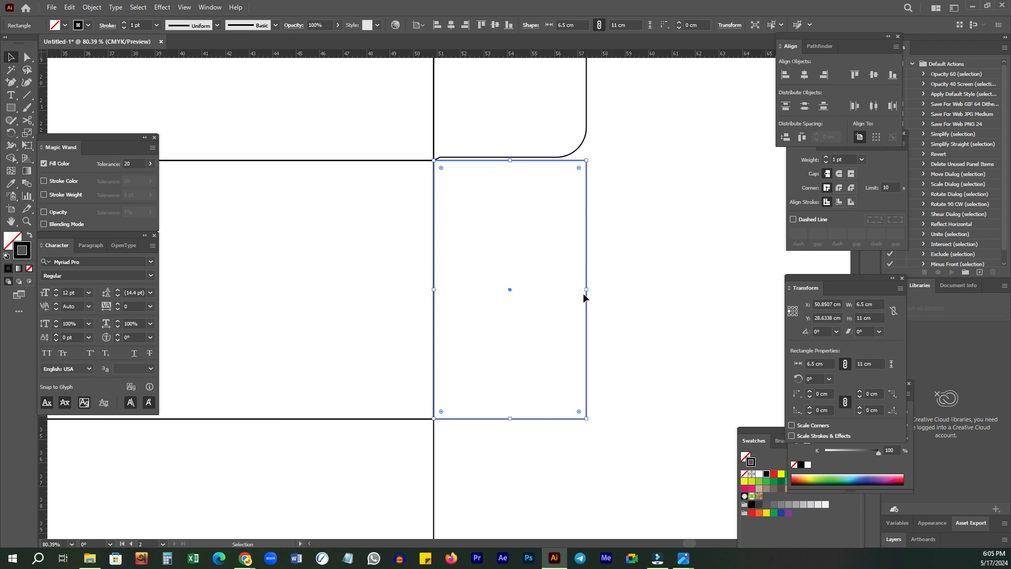
double_click(877, 305)
text(6)
key(Return)
key(ctrl+space)
drag(482, 175, 542, 180)
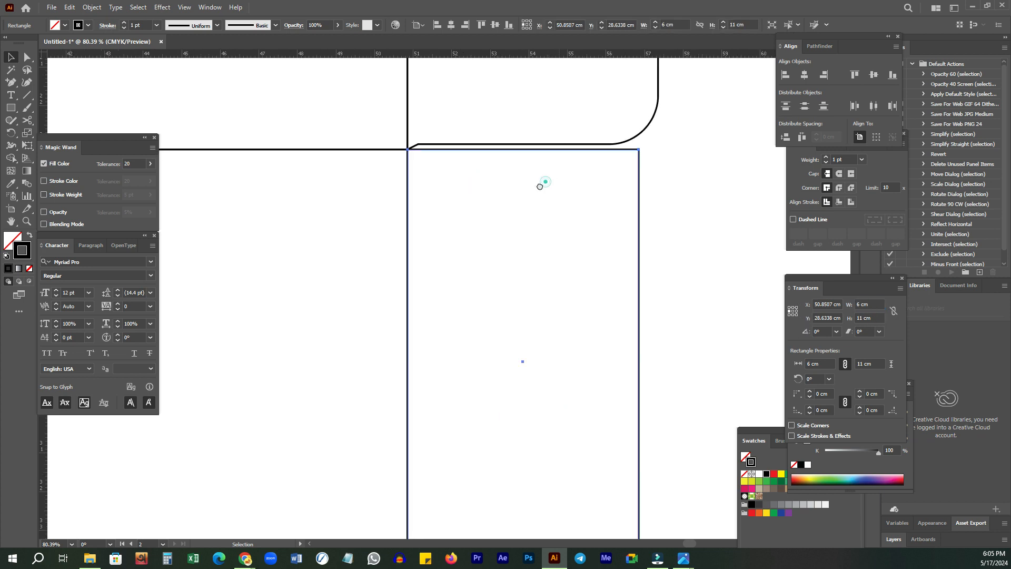
click(413, 153)
key(a)
drag(634, 154, 631, 158)
key(ctrl+z)
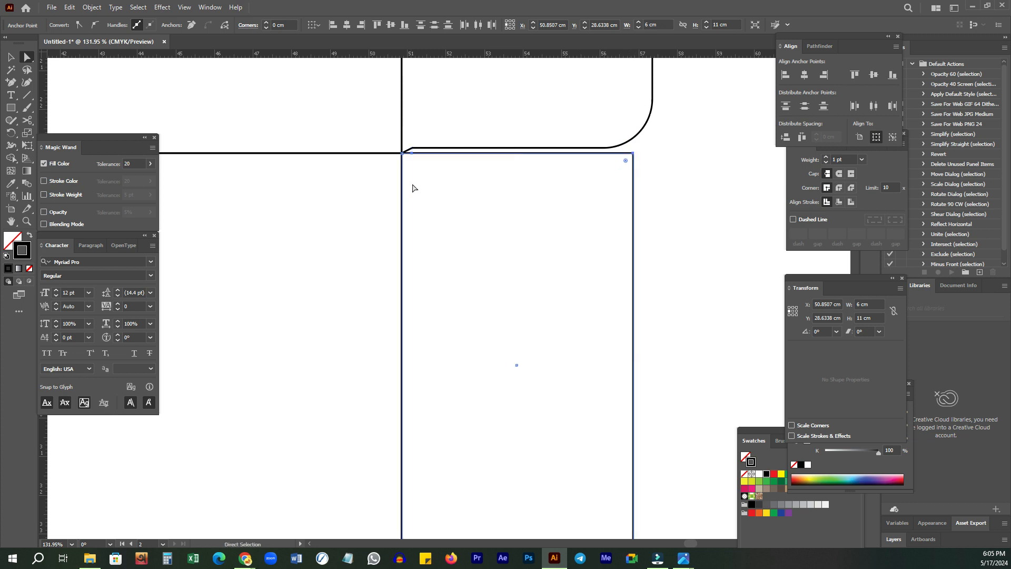
Step: Add an anchor on the 6 cm flap's top edge near the fold and lower its upper outer corner slightly
scroll(405, 149, up, 2)
key(plus)
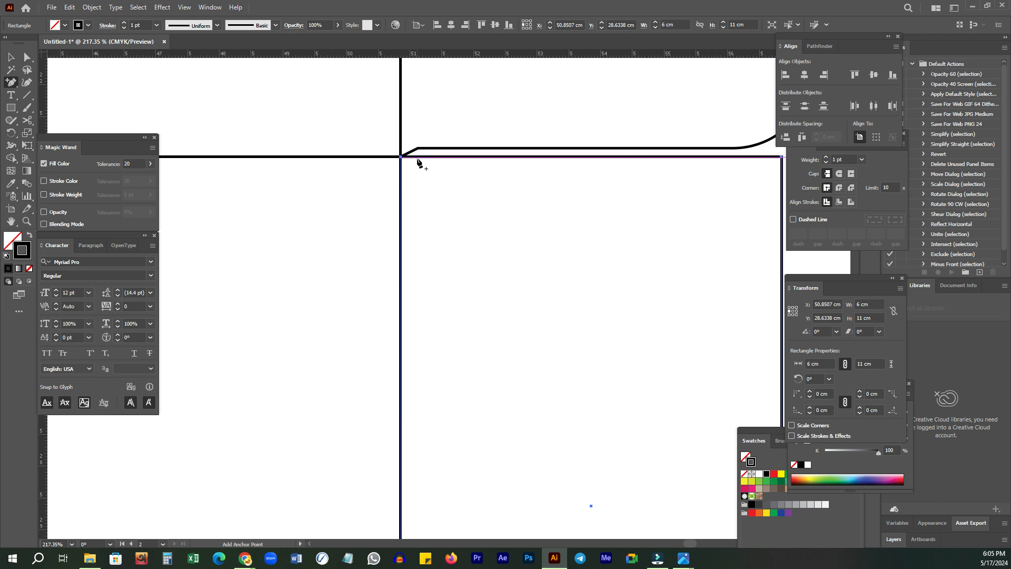
click(418, 157)
scroll(506, 192, down, 2)
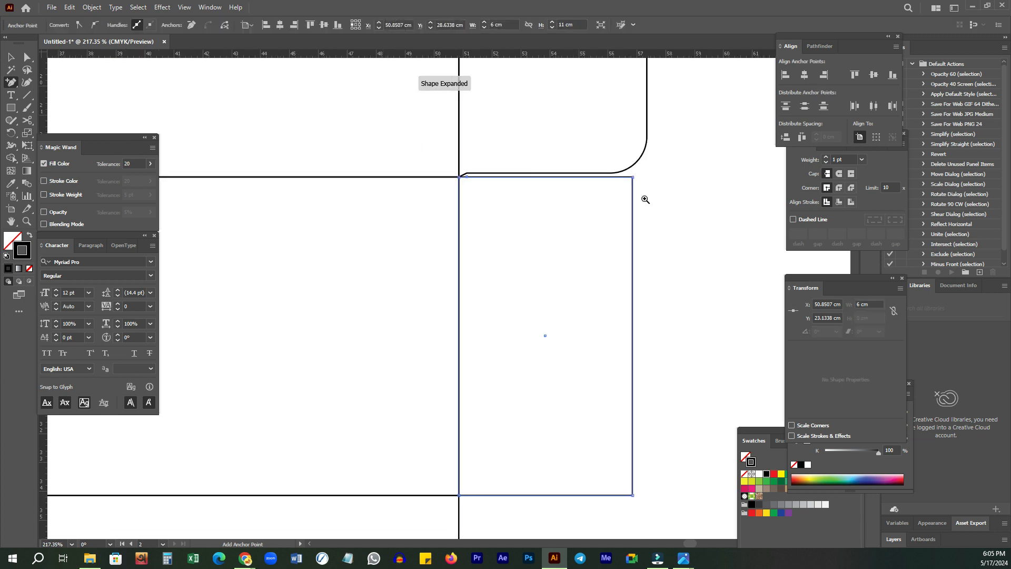
key(a)
drag(633, 177, 632, 182)
click(673, 197)
Step: Add an anchor on the 6 cm flap's bottom edge near the fold and raise its lower outer corner slightly
scroll(528, 228, down, 3)
key(v)
drag(639, 279, 632, 232)
click(545, 206)
key(ctrl+space)
click(634, 199)
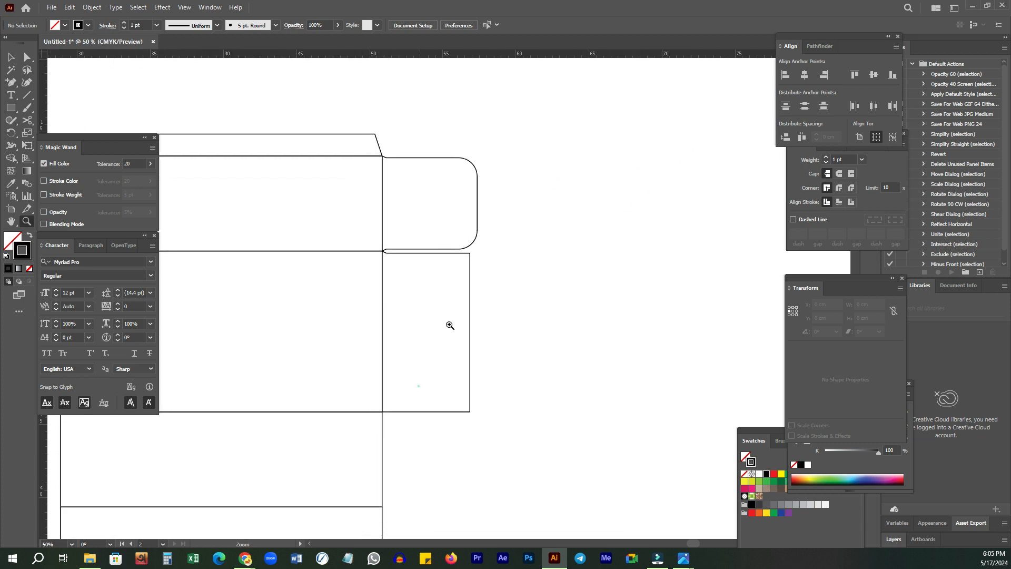
click(504, 344)
click(407, 360)
click(450, 308)
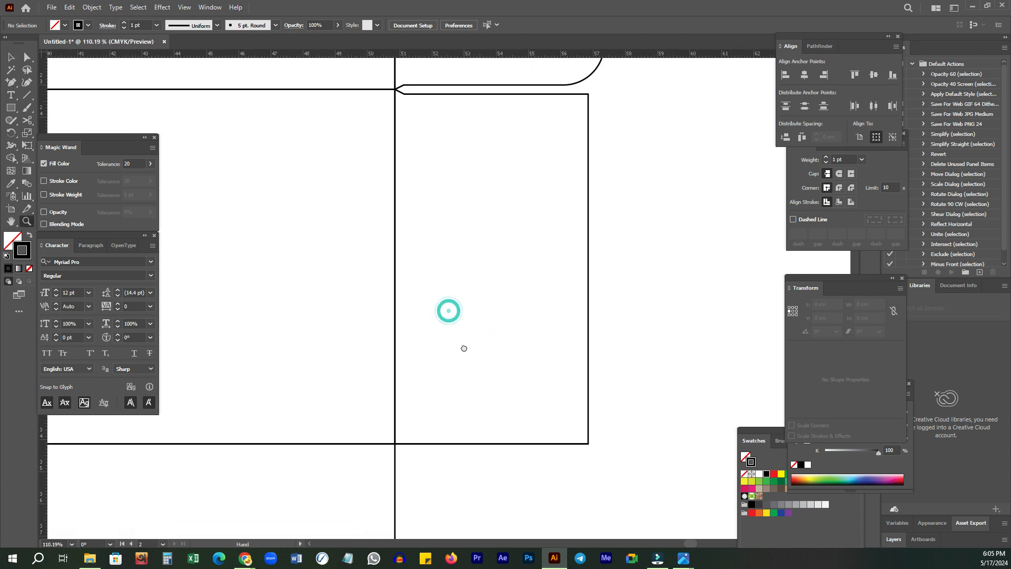
click(405, 444)
drag(632, 413, 588, 441)
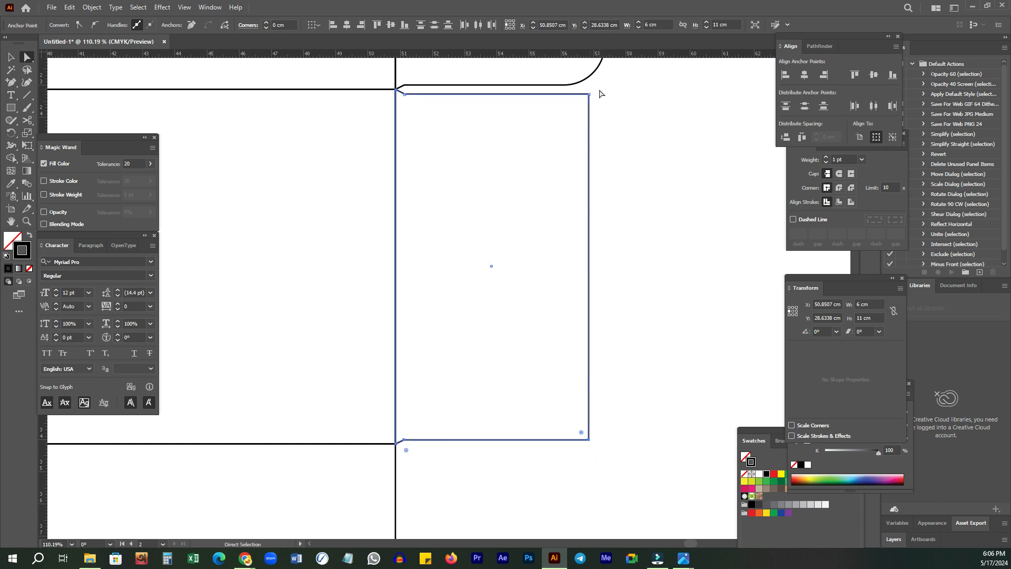
Step: Slightly round both outer corners of the 6 cm wide flap
drag(580, 434, 576, 429)
click(675, 287)
drag(663, 239, 627, 341)
Step: Copy the 6.5 cm and 6 cm side flaps down to the matching lower two panels
key(v)
drag(561, 84, 718, 255)
click(605, 167)
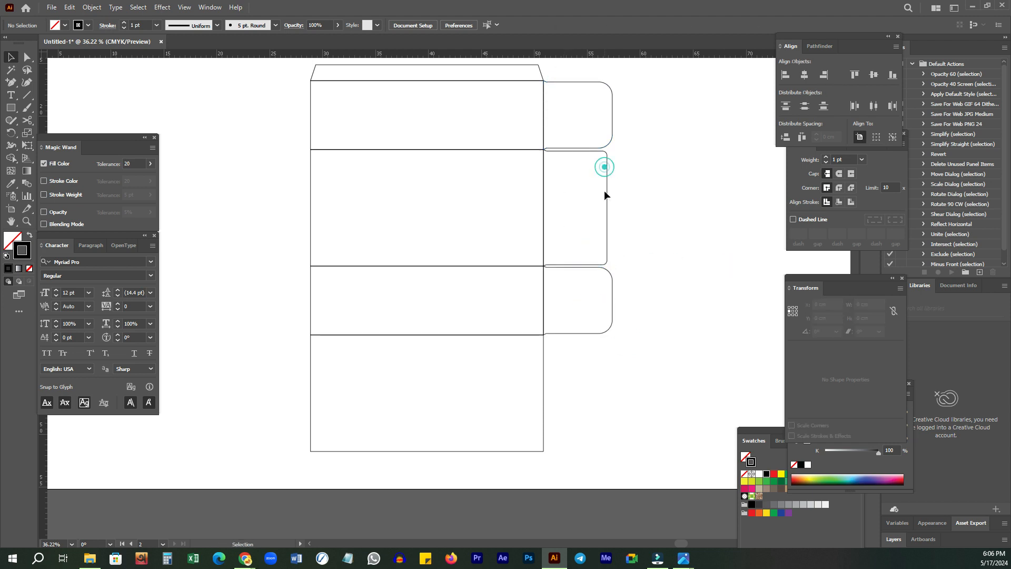
drag(670, 179, 606, 354)
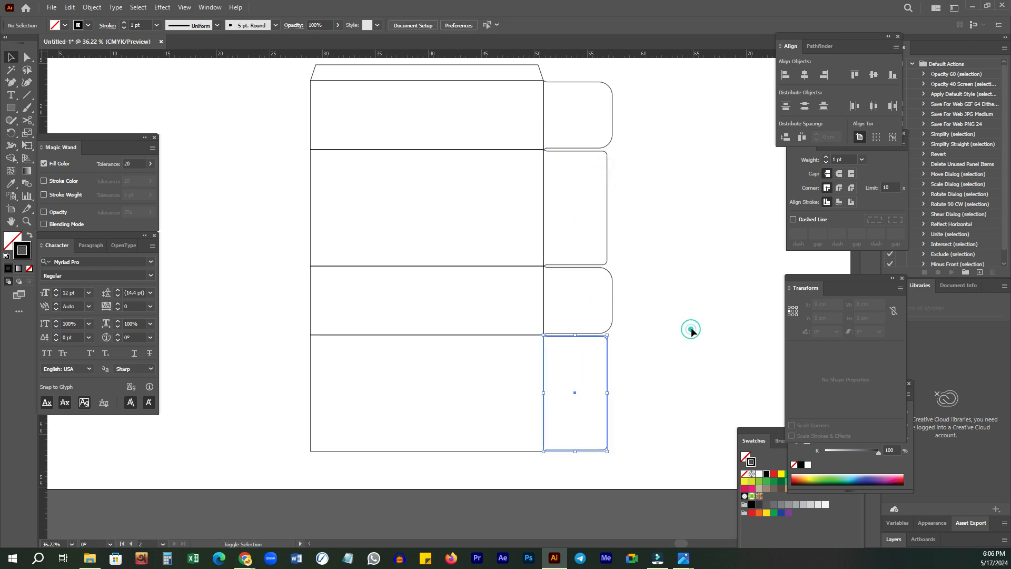
scroll(698, 223, down, 2)
Step: Group the four right side flaps and place a copy of the group to the left of the panel stack
drag(672, 98, 605, 414)
right_click(631, 470)
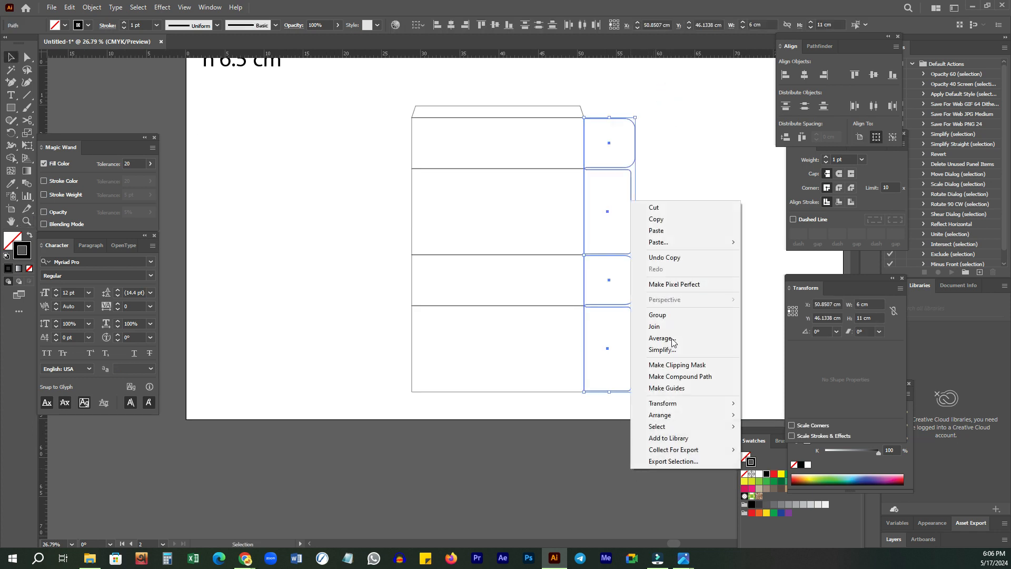
click(668, 326)
click(697, 299)
drag(609, 258, 361, 246)
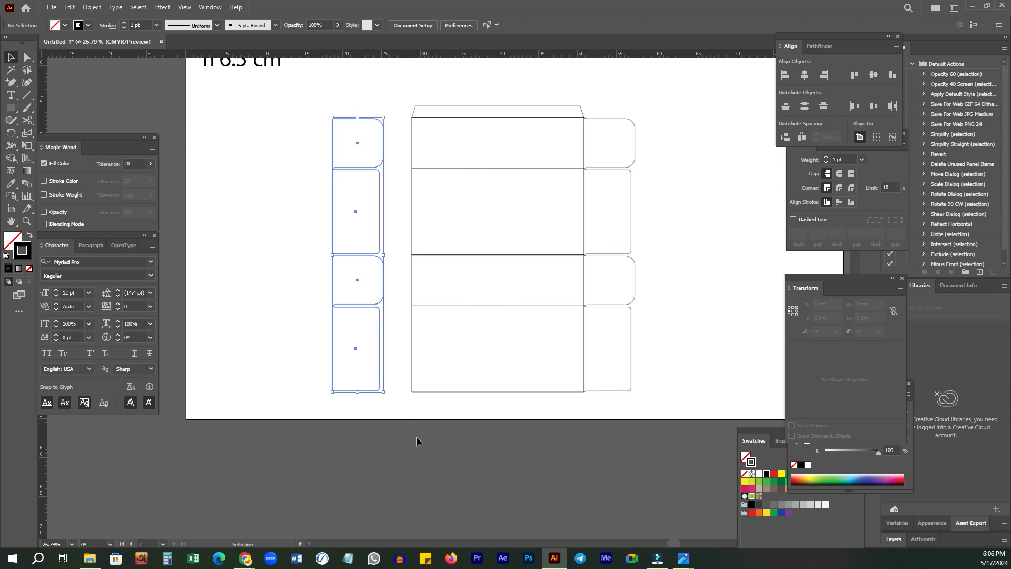
Step: Reflect the copied flap group so its rounded corners face away from the panels
right_click(417, 441)
click(451, 371)
click(579, 410)
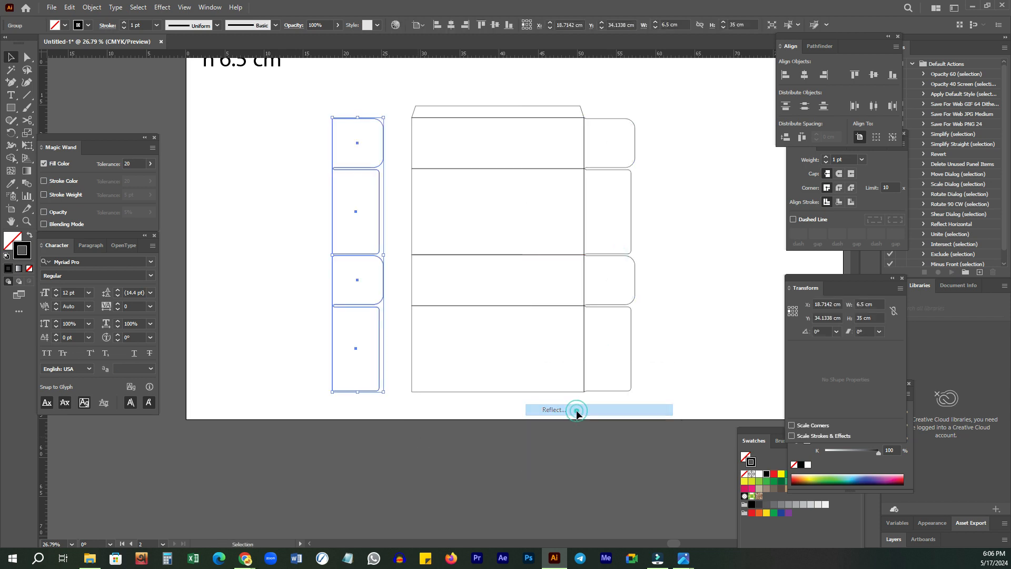
click(748, 334)
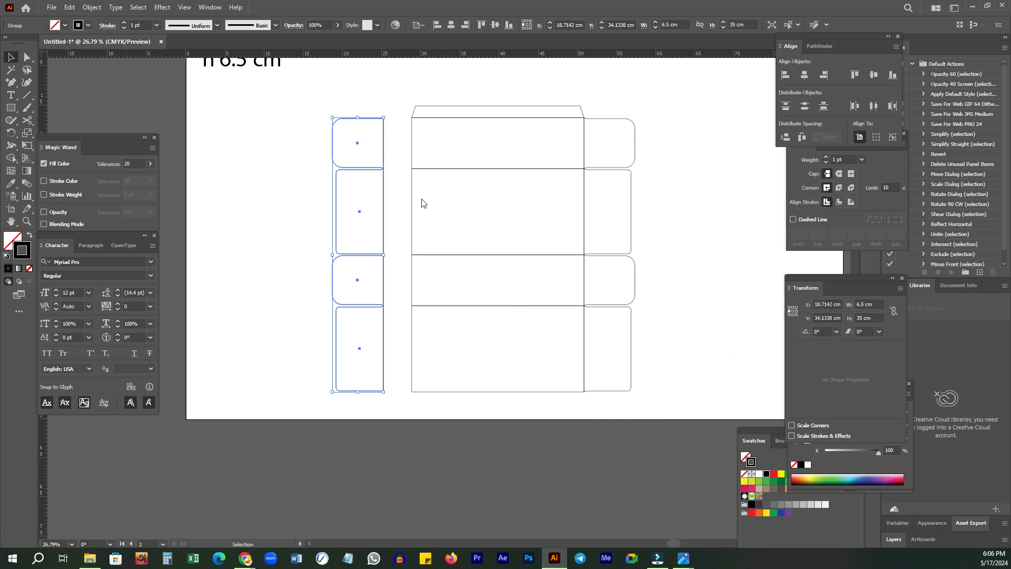
Step: Close the gap between the mirrored flap group and the panels by distributing spacing with the upper 11 cm panel as key object
shift+click(412, 227)
click(413, 223)
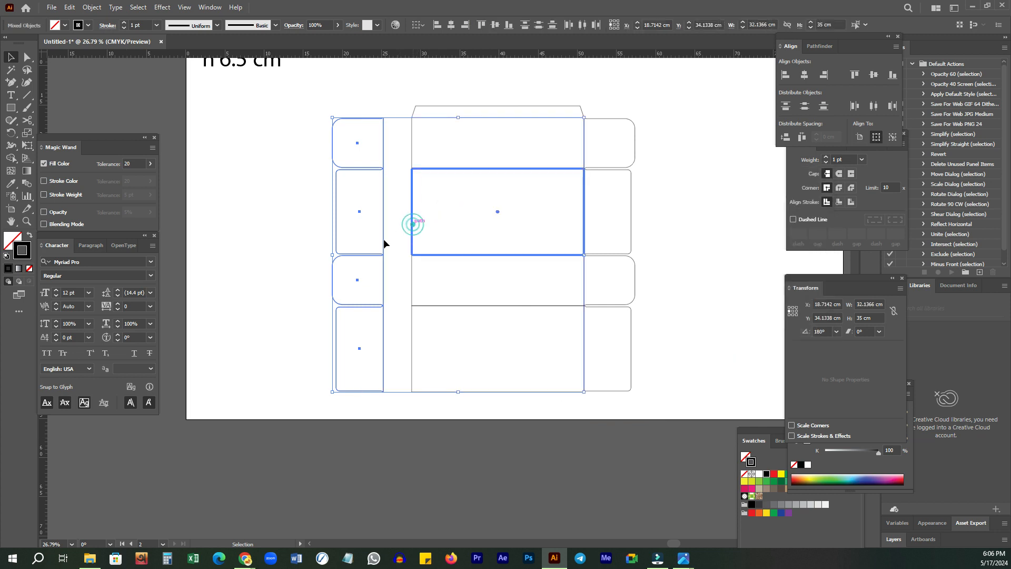
click(802, 139)
click(280, 167)
Step: Draw a wide horizontal ellipse near the middle of the upper 11 cm high panel
drag(501, 167, 455, 178)
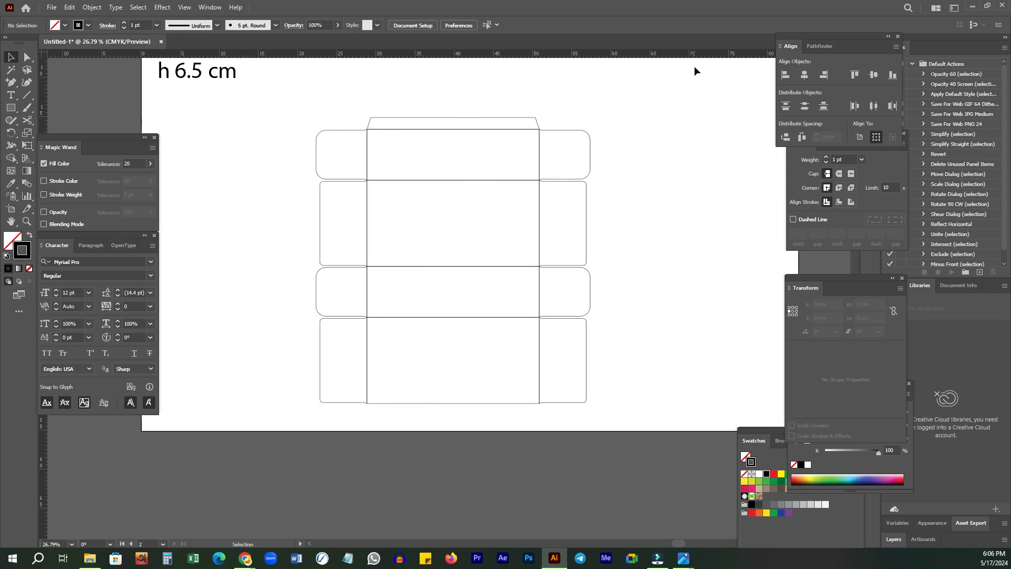
key(z)
click(402, 242)
drag(483, 224, 459, 219)
click(569, 219)
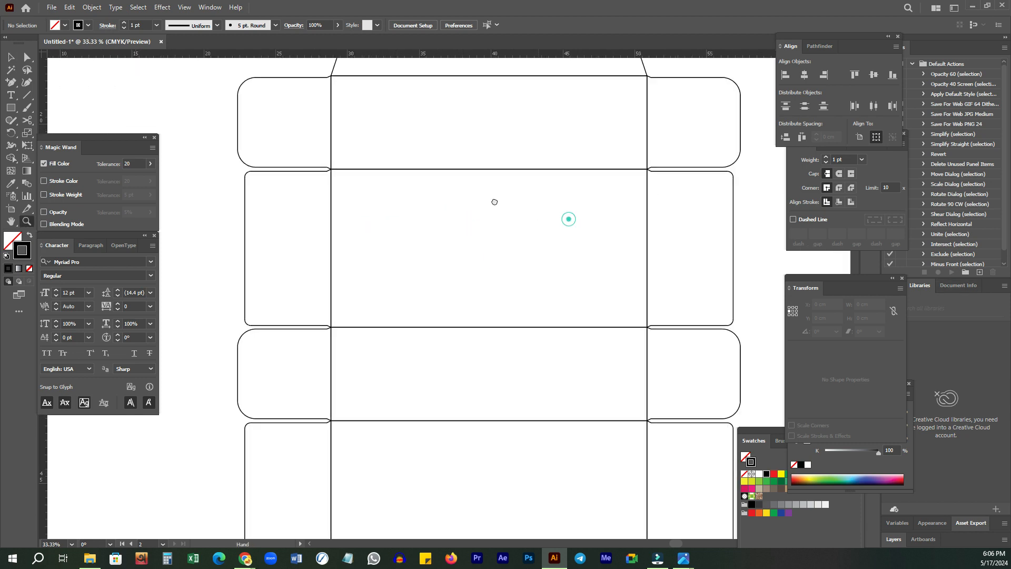
drag(453, 238, 467, 235)
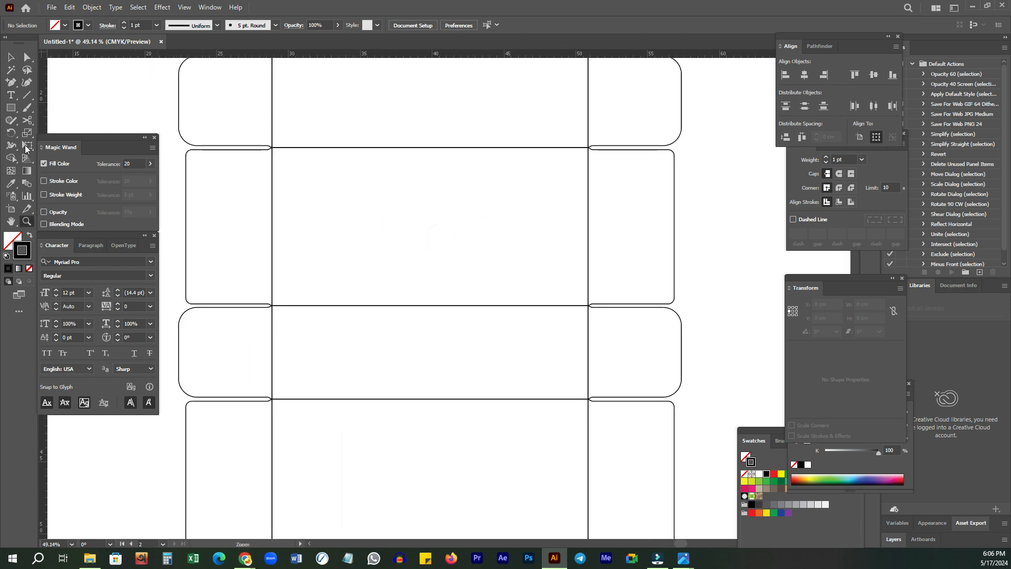
click(11, 120)
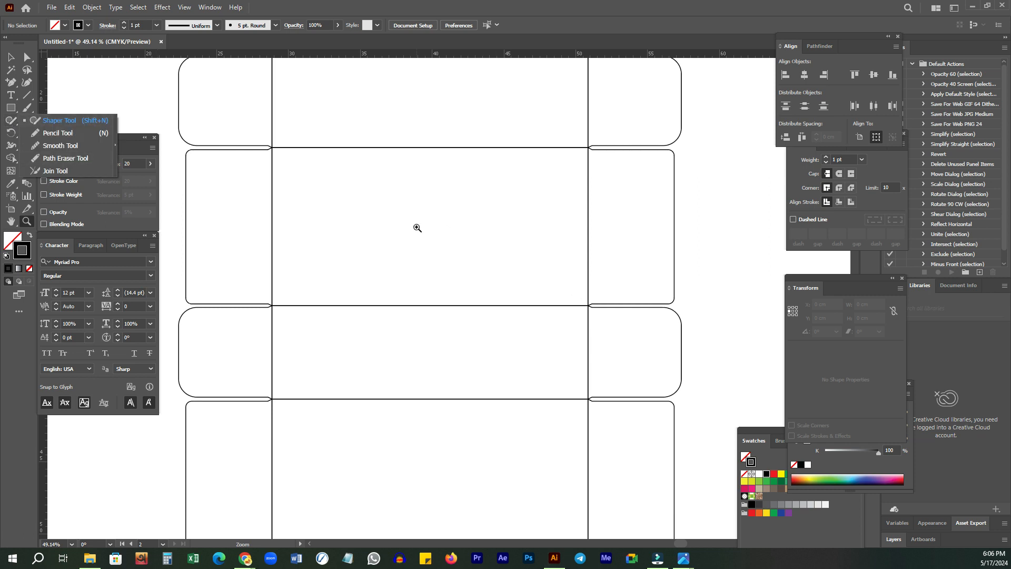
key(l)
drag(313, 187, 524, 275)
drag(518, 274, 518, 274)
key(v)
click(719, 235)
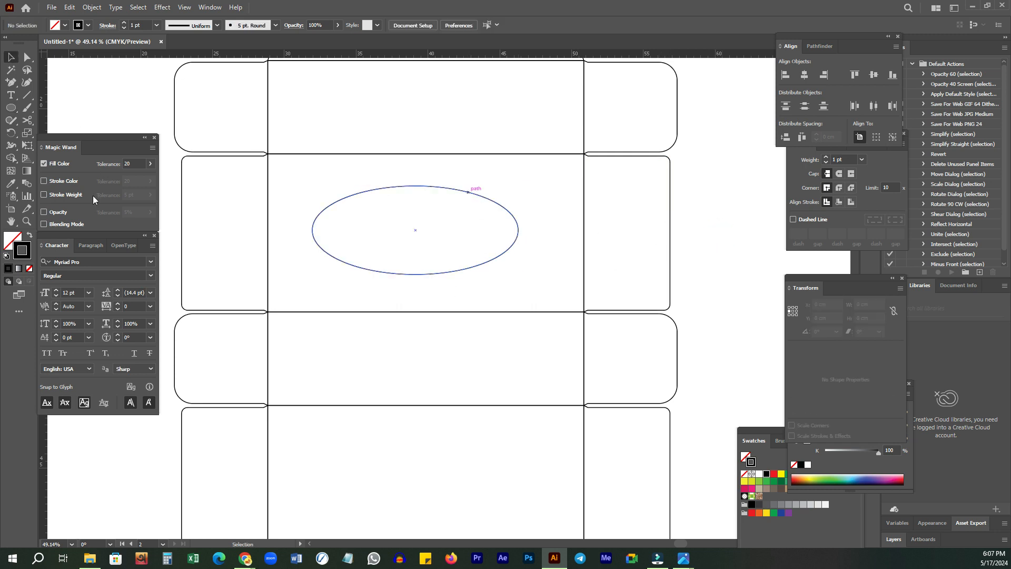
Step: Draw a 22 × 11 cm rectangle exactly over the panel containing the ellipse
key(m)
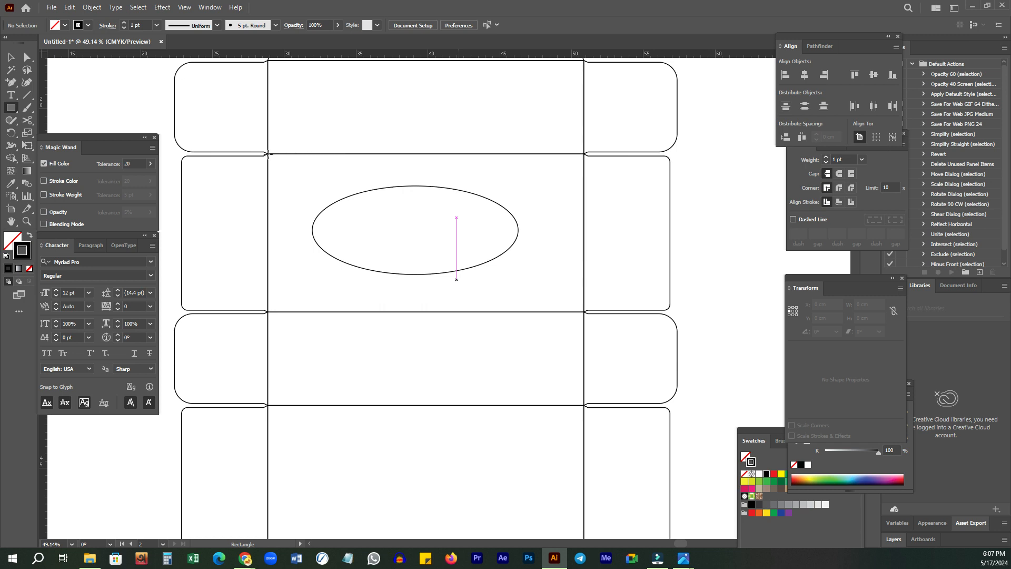
drag(267, 153, 584, 312)
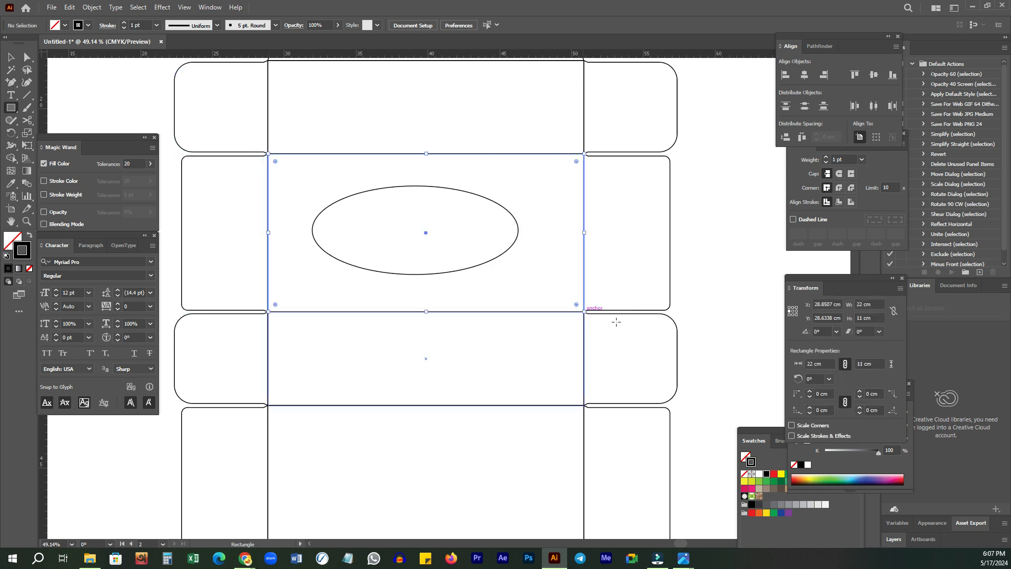
Step: Center the ellipse horizontally and vertically on the 22 × 11 cm rectangle, using the rectangle as the key object
key(v)
click(496, 256)
shift+click(526, 154)
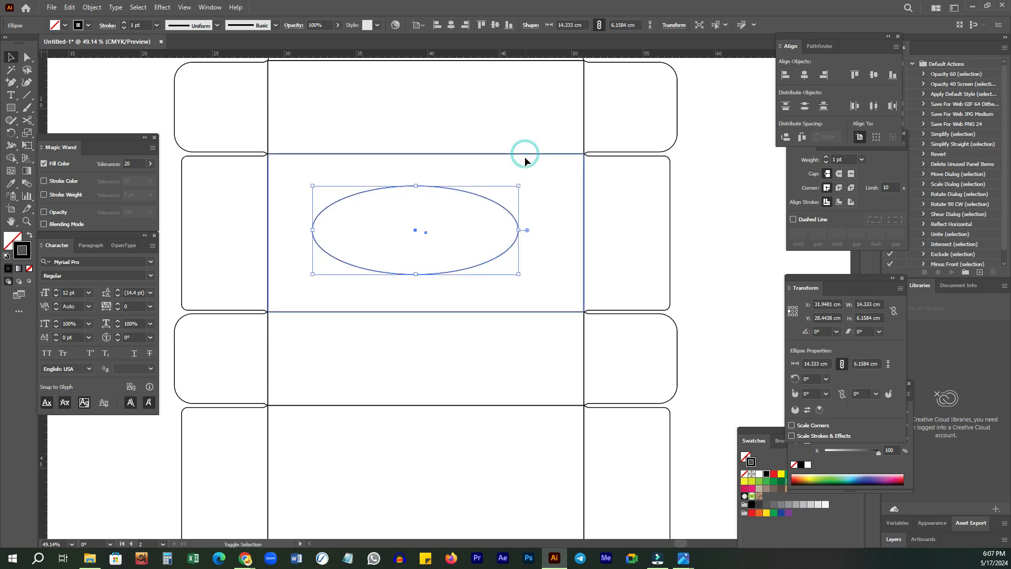
click(533, 154)
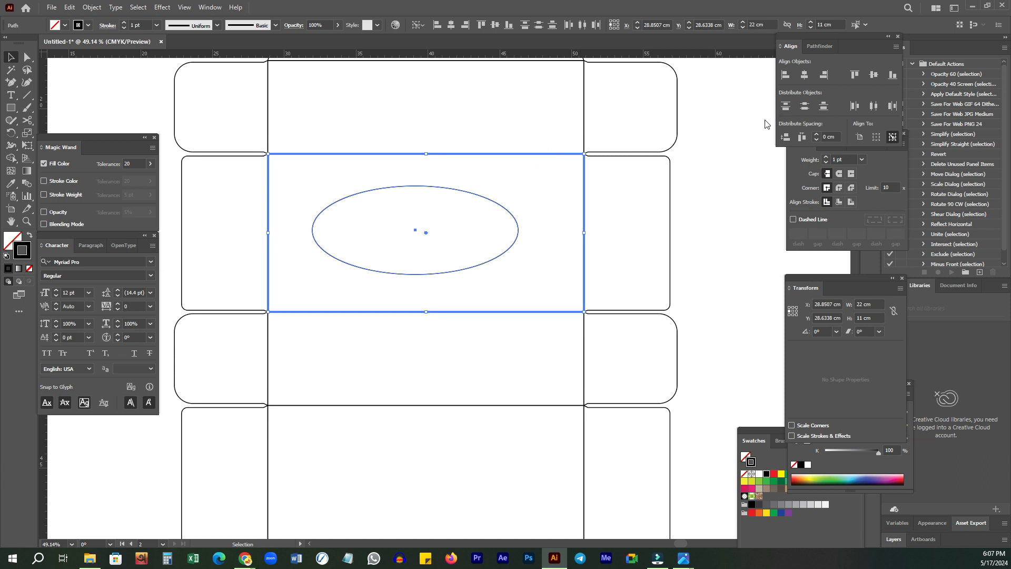
click(804, 74)
click(874, 74)
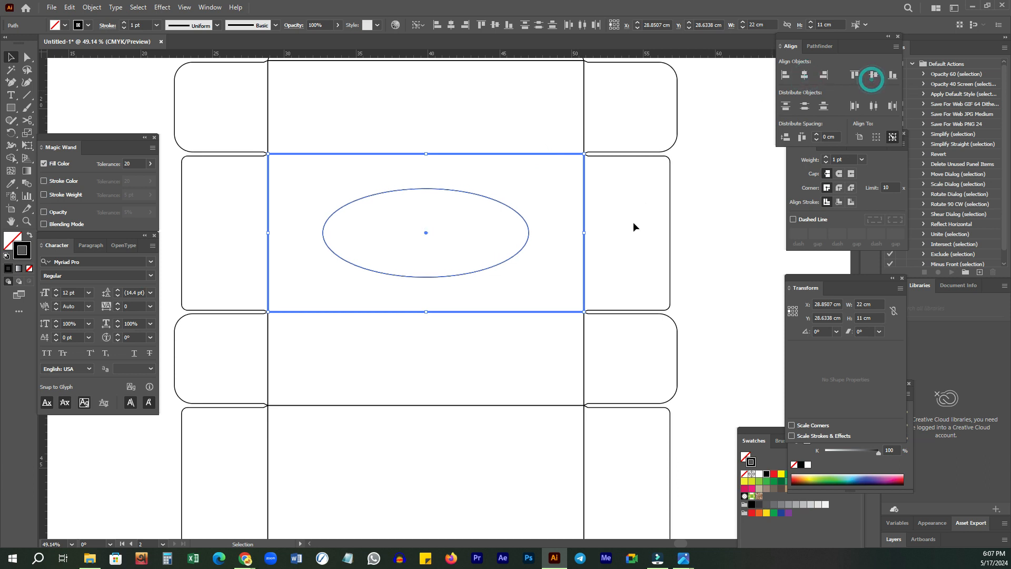
click(725, 188)
Step: Try setting the ellipse's width to 10 cm with its proportions linked
click(509, 206)
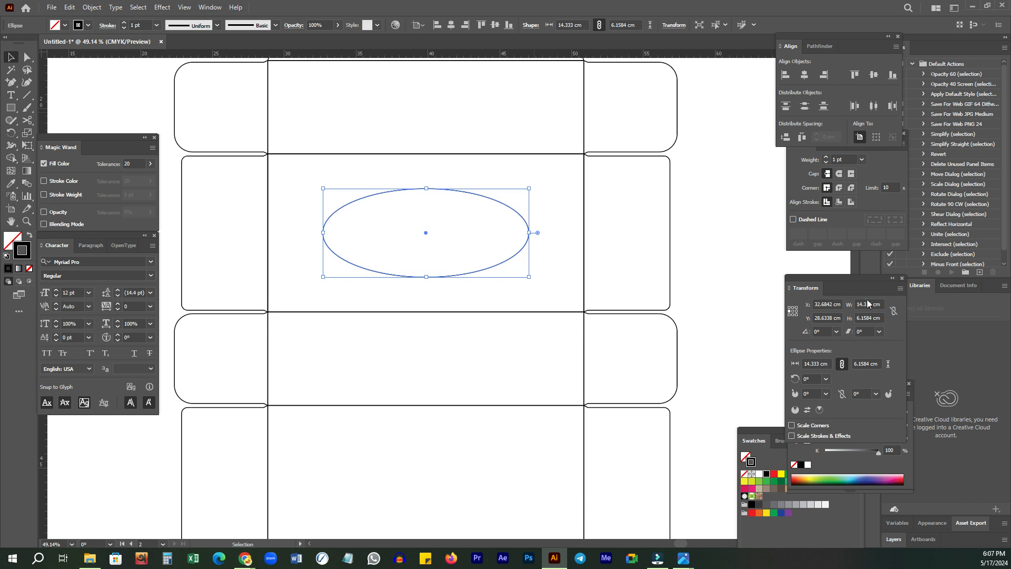
click(872, 303)
text(10)
key(Return)
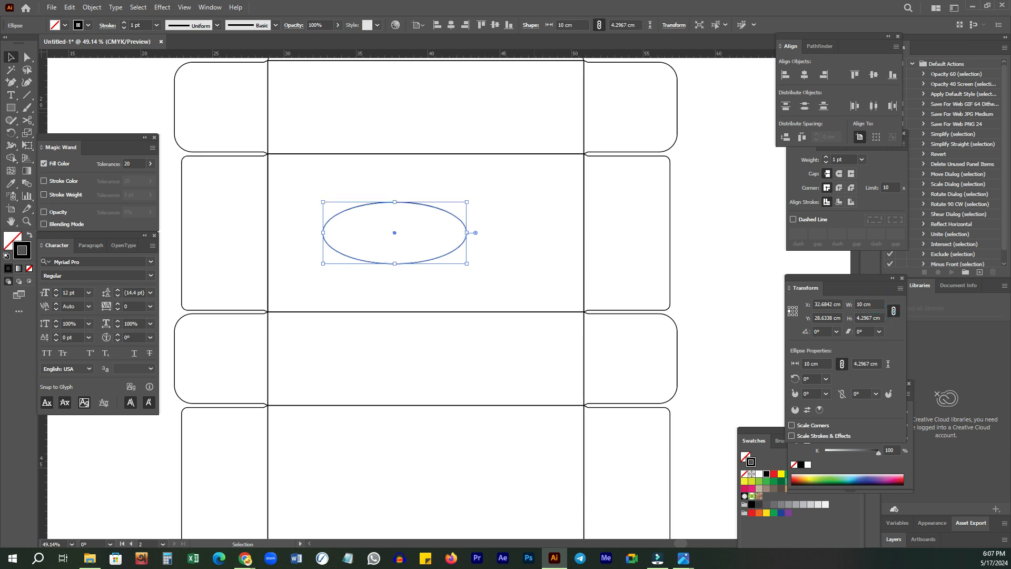
key(ctrl+z)
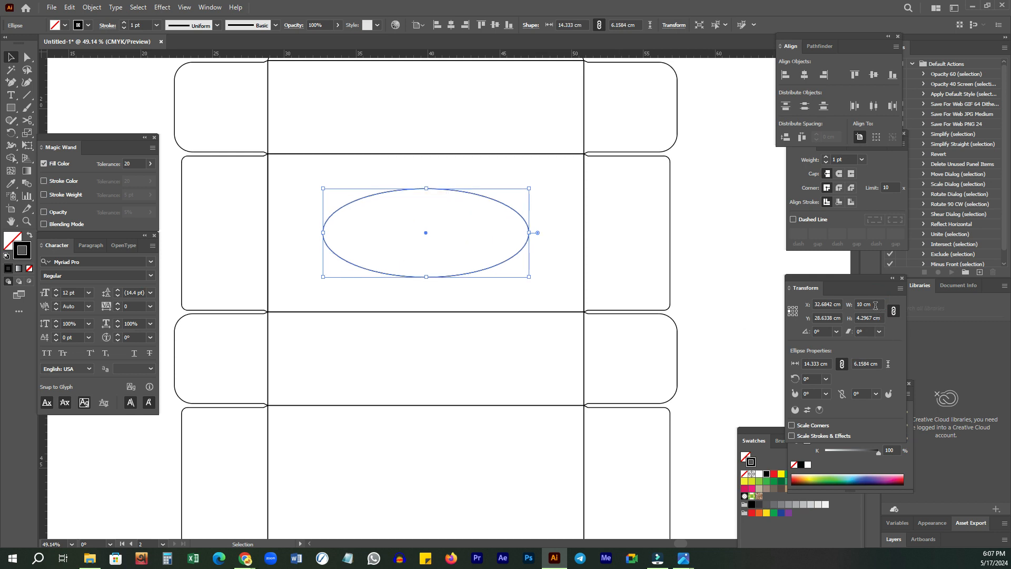
Step: Unlink the ellipse's width and height proportions and set its width to 10 cm
click(894, 314)
click(869, 304)
text(10)
key(Return)
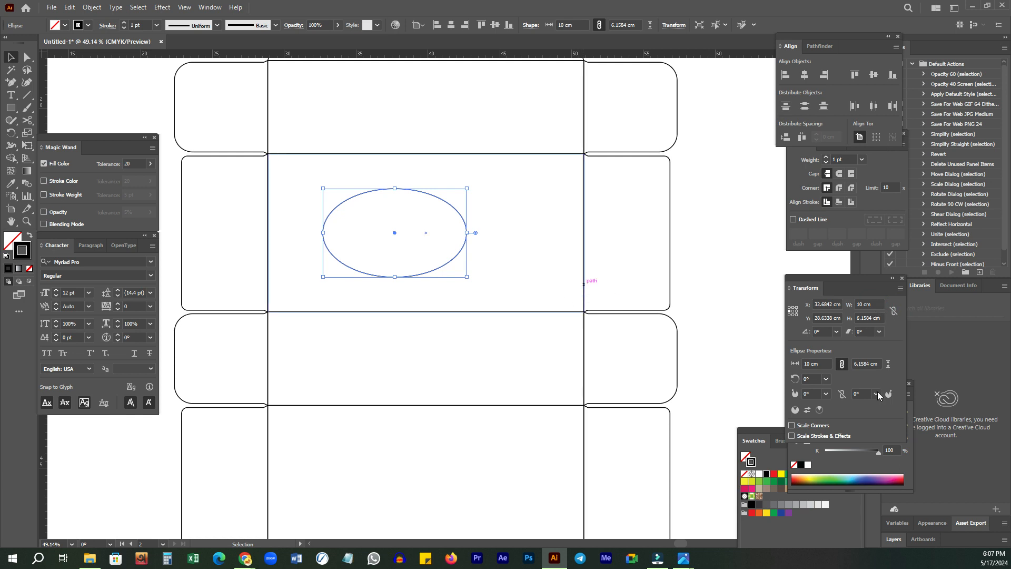
Step: Reshape the ellipse to about 11.2 × 4.9 cm and center it on the 22 × 11 cm panel rectangle
drag(393, 277, 393, 259)
drag(468, 225, 485, 224)
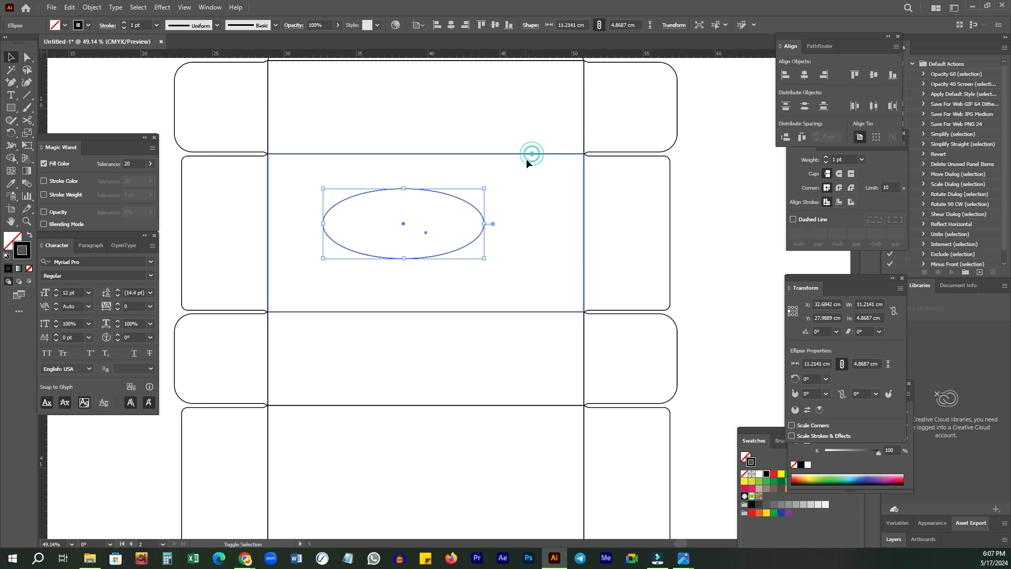
click(523, 152)
click(804, 75)
click(874, 75)
click(748, 234)
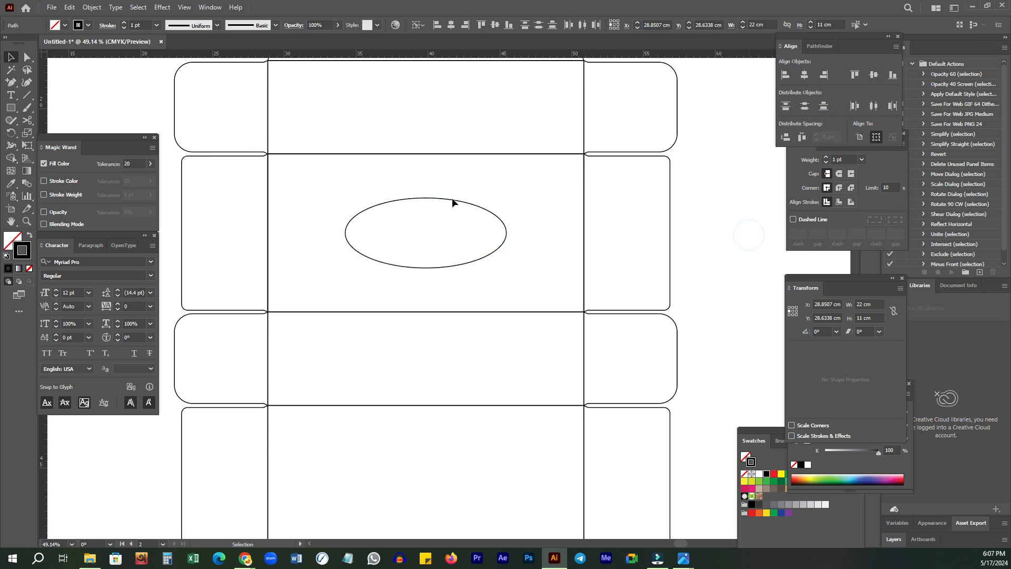
Step: Give the centered ellipse a dashed stroke with a 5 pt dash
click(444, 199)
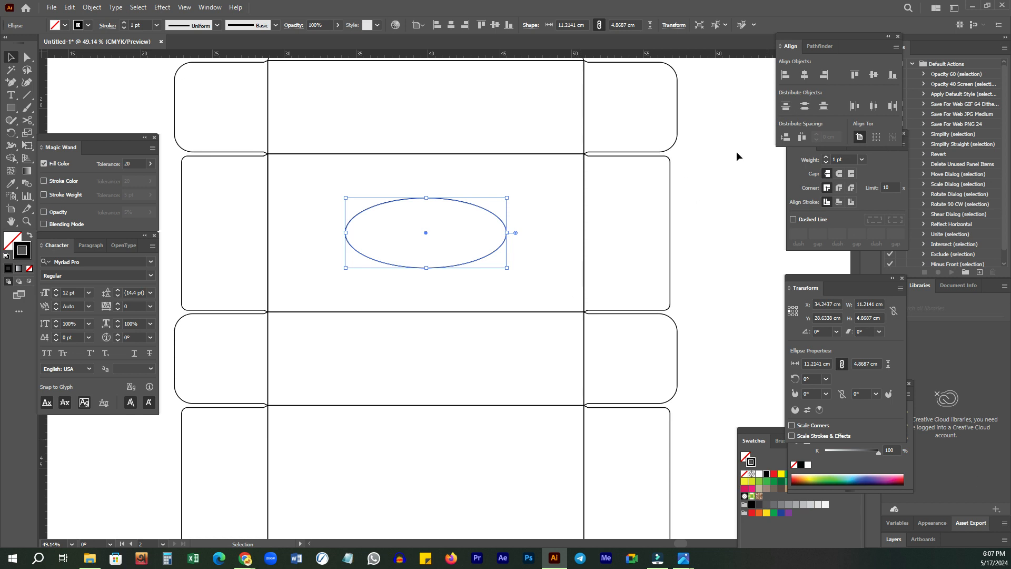
click(808, 190)
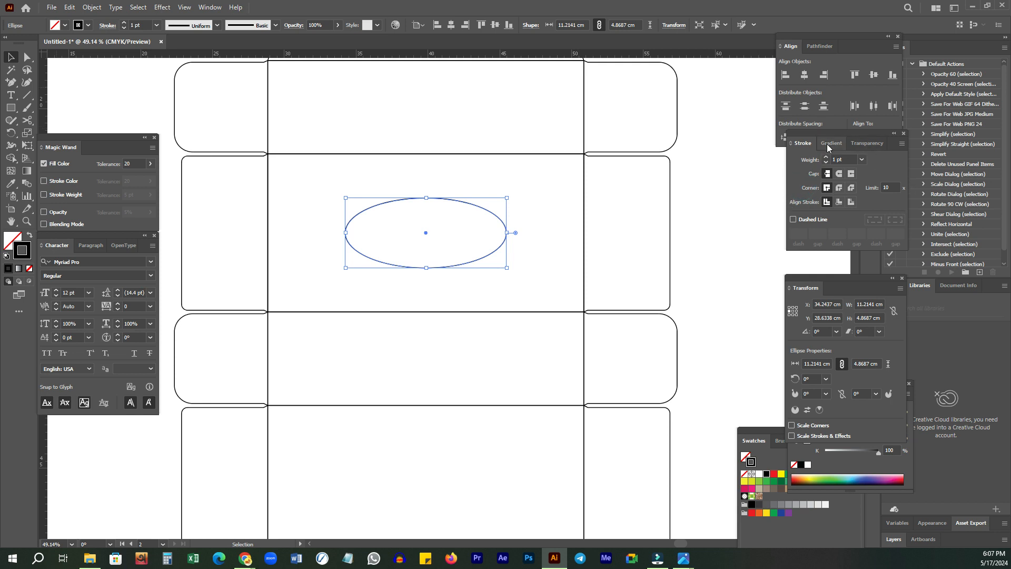
click(809, 220)
scroll(802, 241, up, 5)
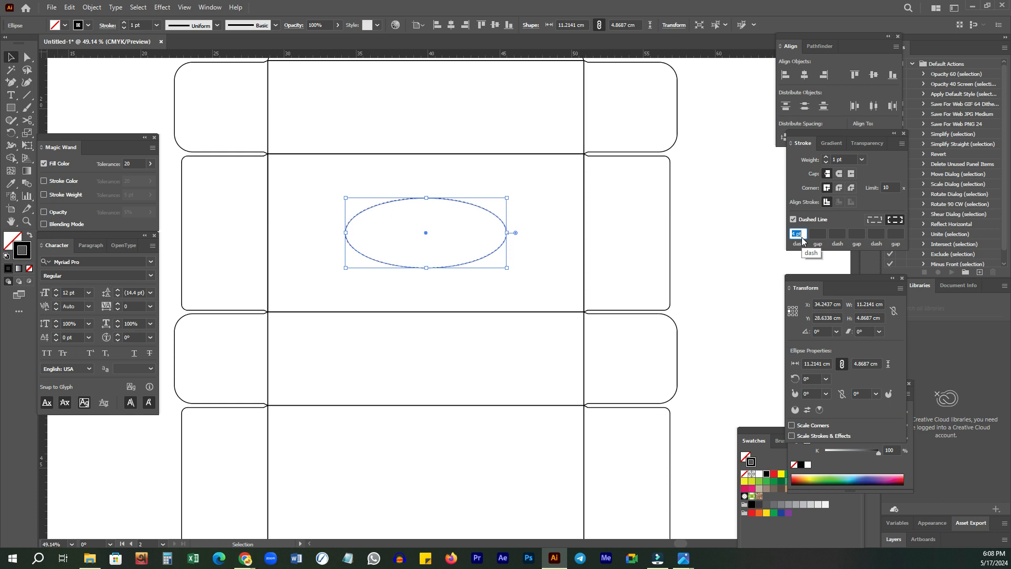
click(700, 285)
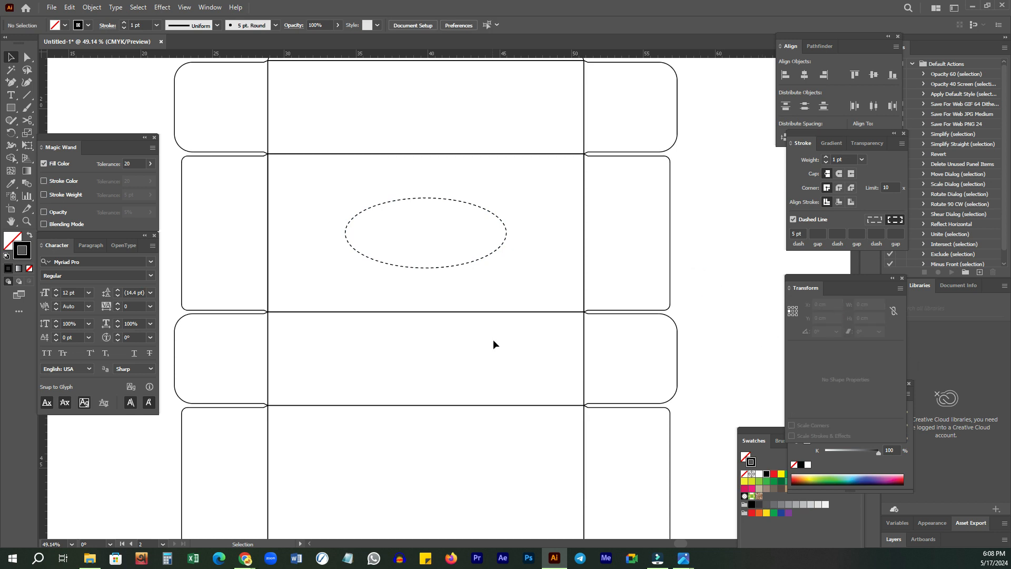
Step: Draw a small solid-stroked ellipse about 1.25 × 2.07 cm across the right end of the dashed ellipse
key(z)
drag(488, 232, 535, 284)
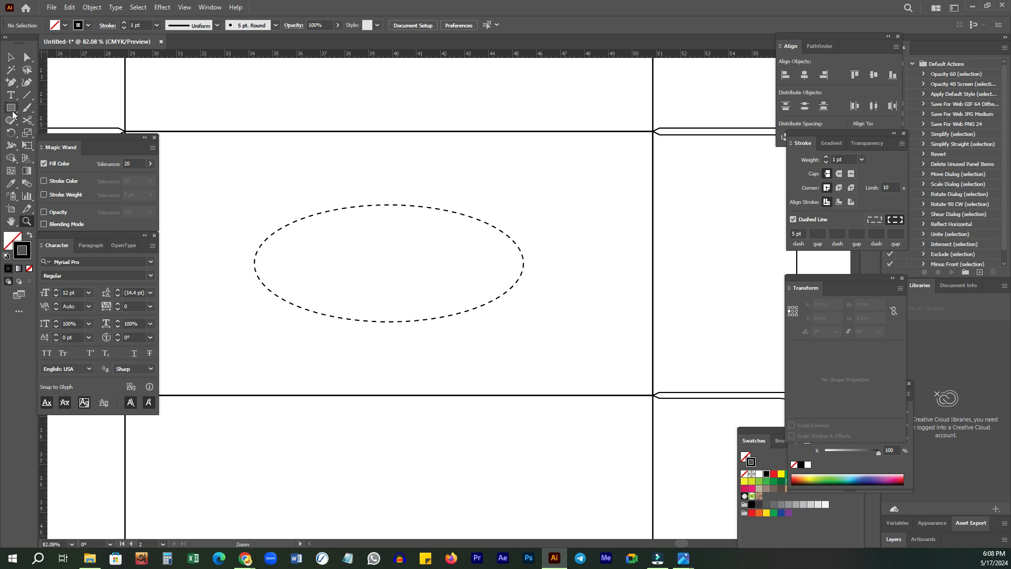
key(l)
drag(529, 233, 499, 289)
key(ctrl+equal)
key(v)
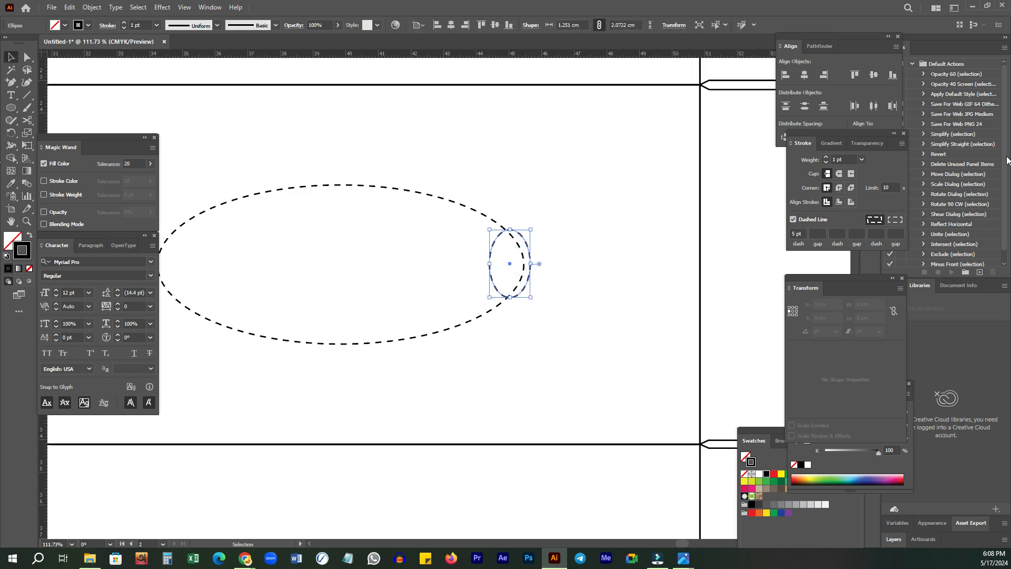
click(793, 219)
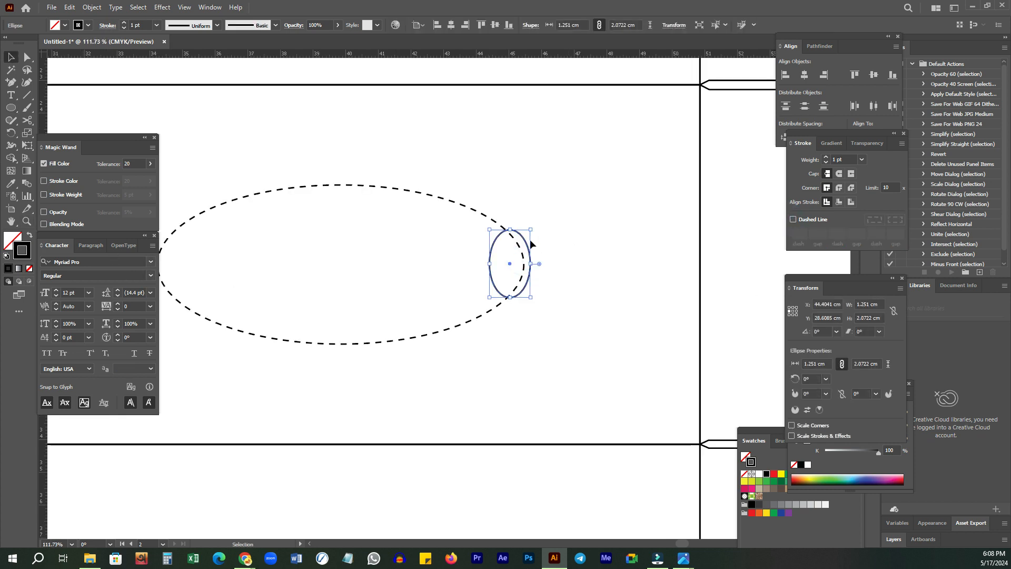
Step: Reshape the small ellipse into a nearly round shape about 1.86 × 1.77 cm across the dashed ellipse's end
scroll(528, 243, up, 3)
drag(510, 215, 509, 235)
drag(542, 272, 587, 280)
drag(525, 236, 525, 222)
Step: Cut the small circle with the Scissors tool at its upper and lower crossings with the dashed ellipse
key(c)
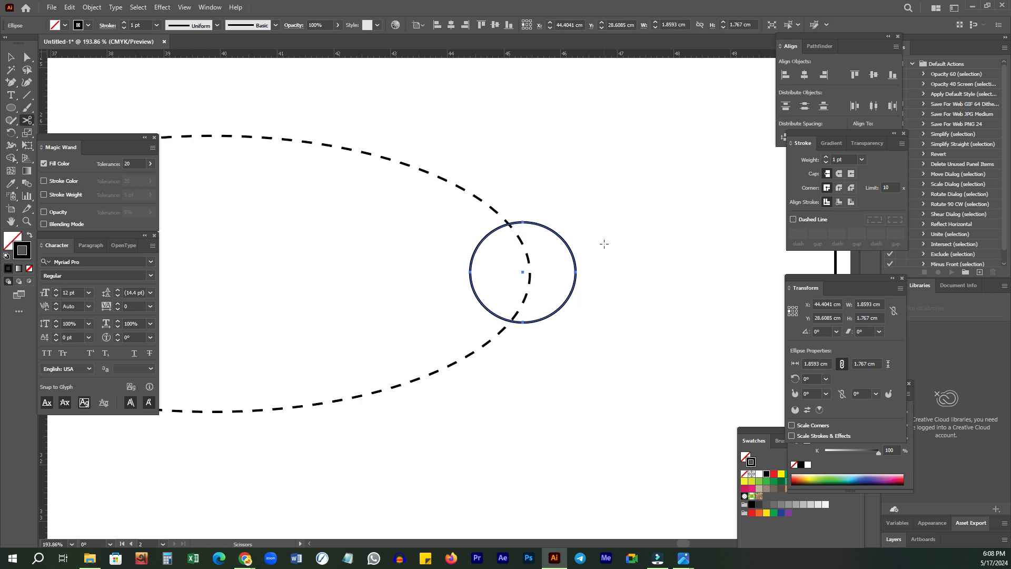
click(511, 223)
click(510, 322)
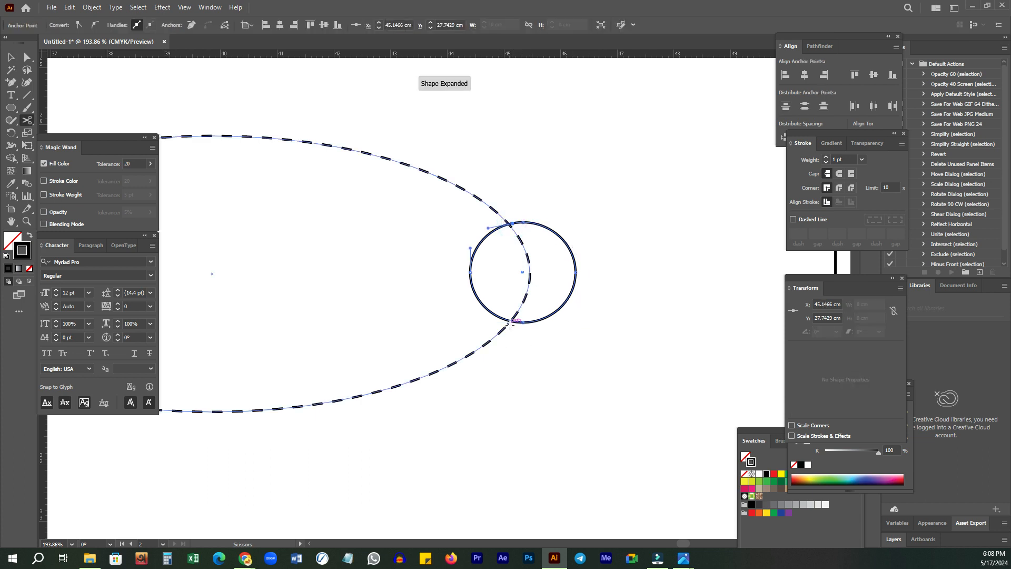
click(510, 323)
key(v)
click(615, 366)
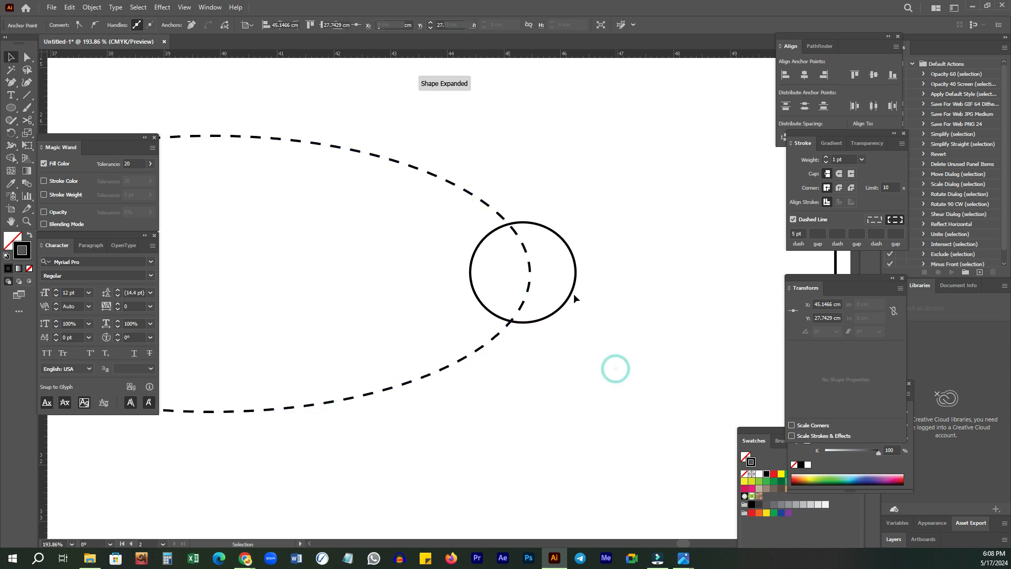
Step: Delete the small circle's rightmost anchor point to remove its outer half
click(573, 295)
key(a)
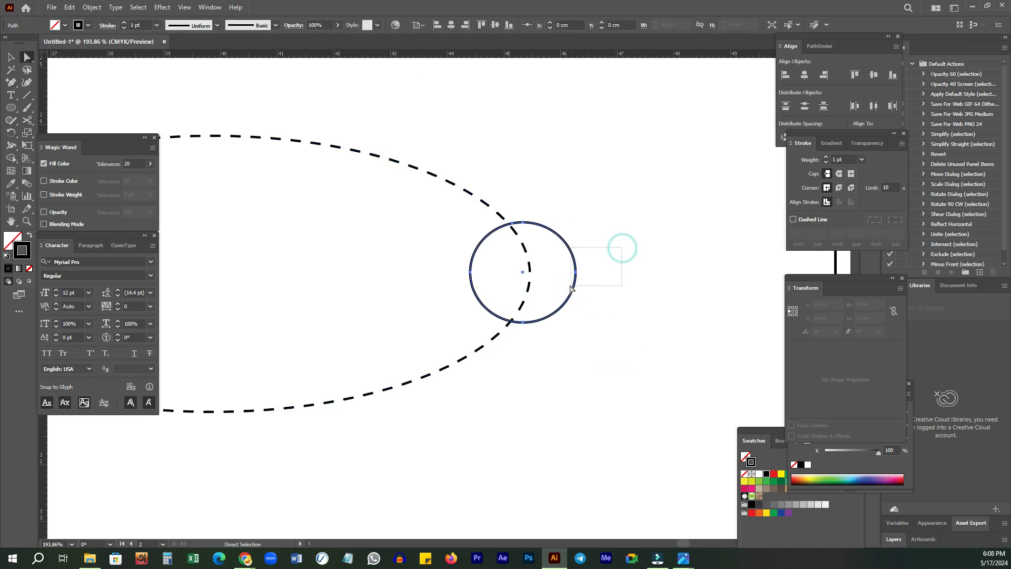
click(575, 272)
key(Delete)
click(576, 330)
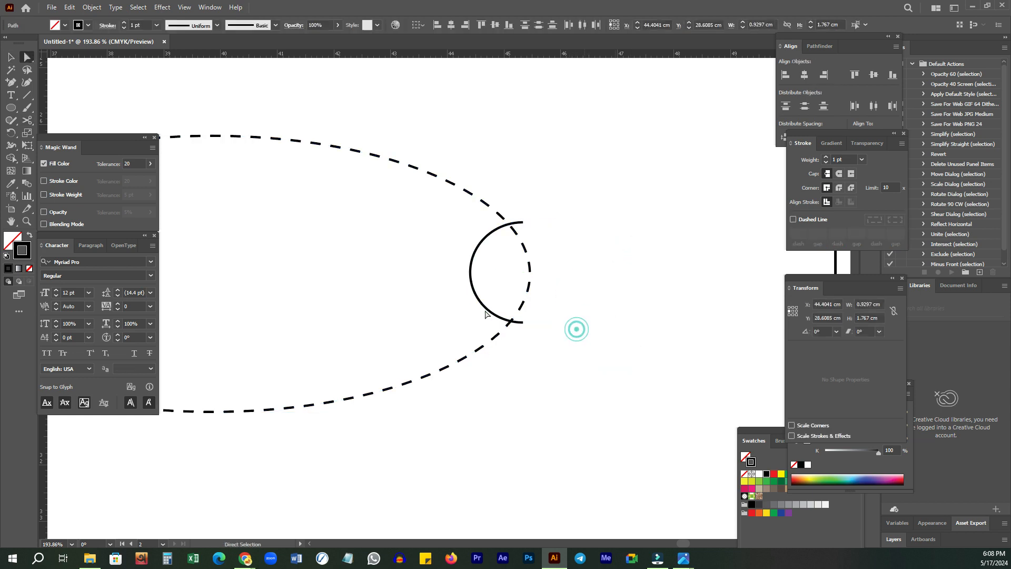
Step: Remove the arc's leftover stub beyond the dashed ellipse at their lower crossing
click(487, 308)
key(v)
click(589, 357)
key(c)
click(567, 357)
key(z)
key(Delete)
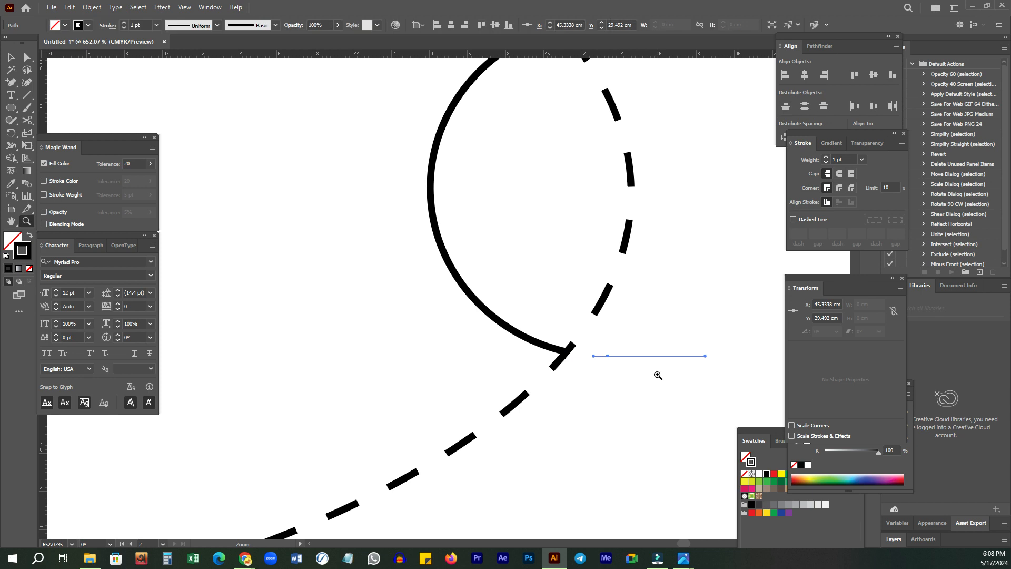
scroll(659, 253, down, 3)
scroll(664, 221, up, 3)
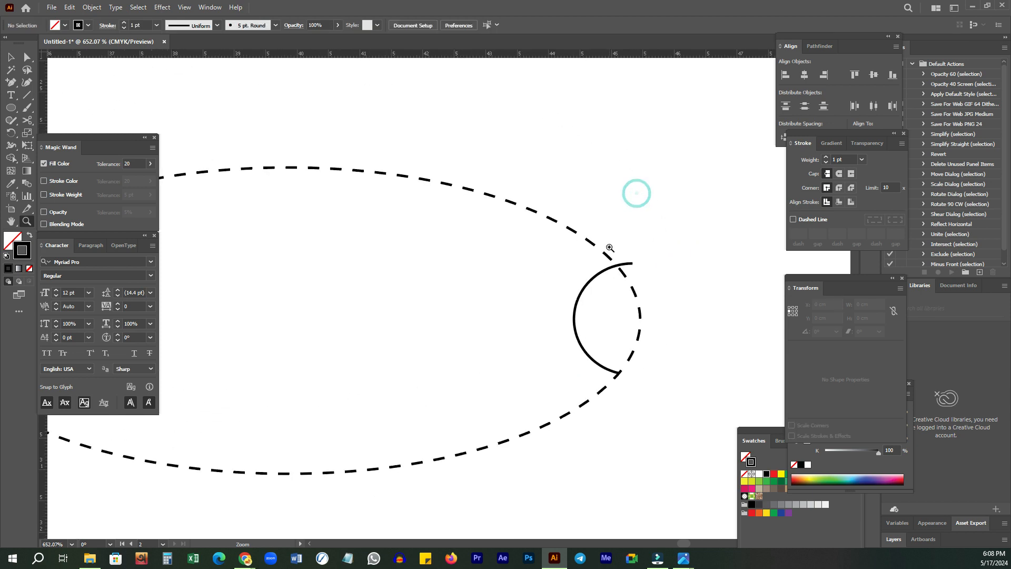
Step: Cut the arc at its upper crossing with the dashed ellipse and delete the stub outside it
key(c)
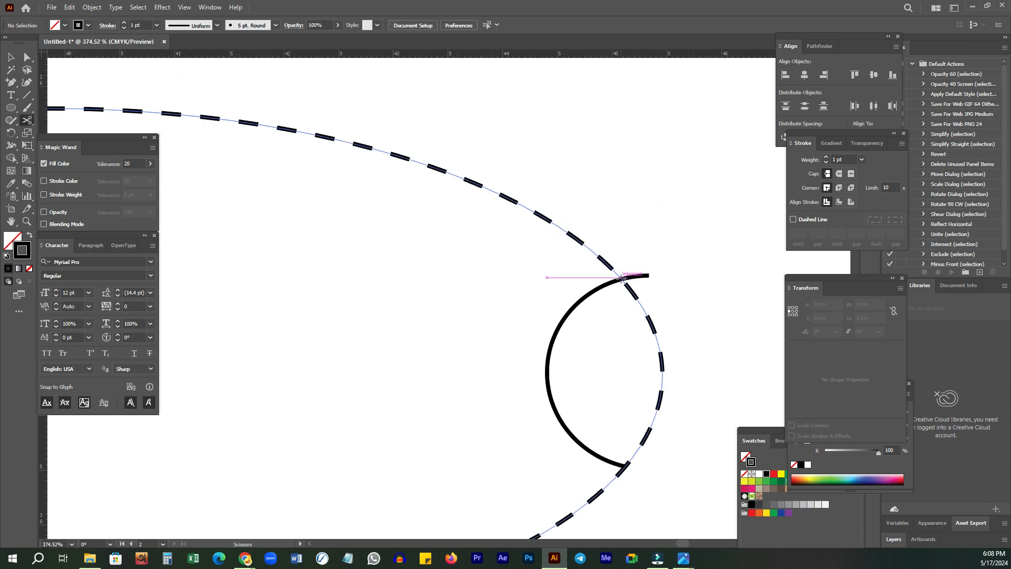
click(625, 279)
key(v)
click(693, 289)
click(647, 275)
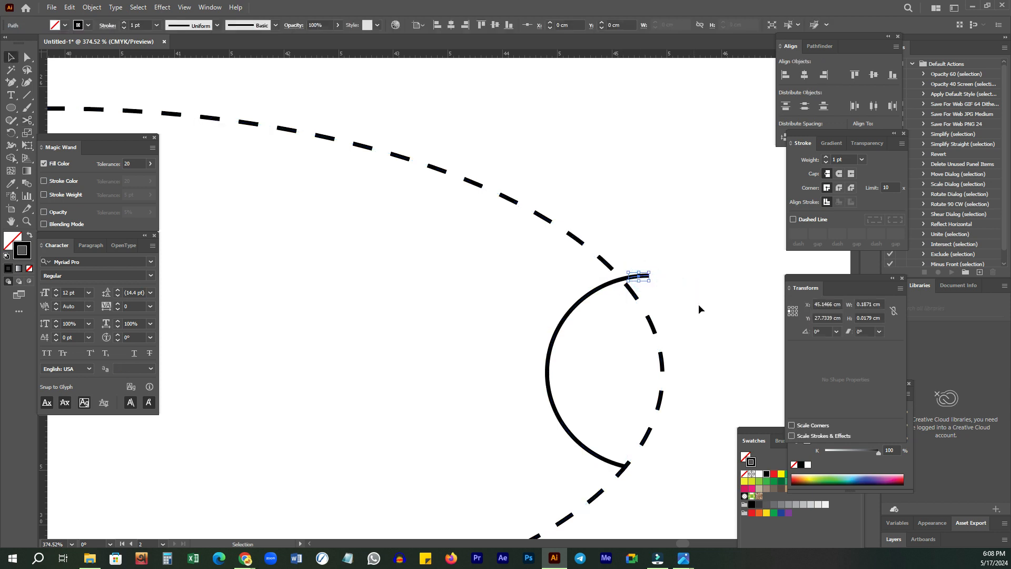
key(Delete)
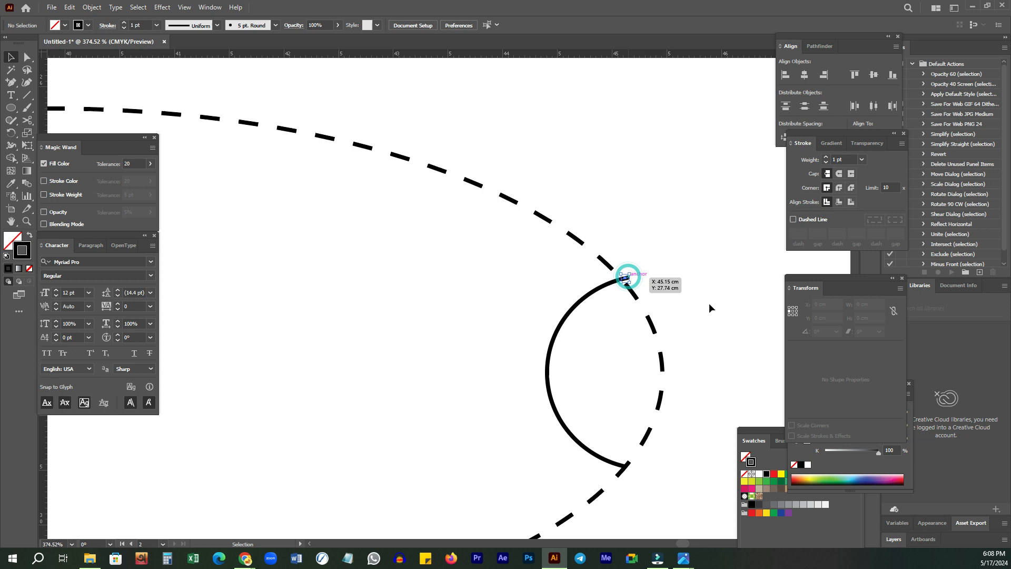
Step: Group the dashed ellipse and the small arc at its right end
key(z)
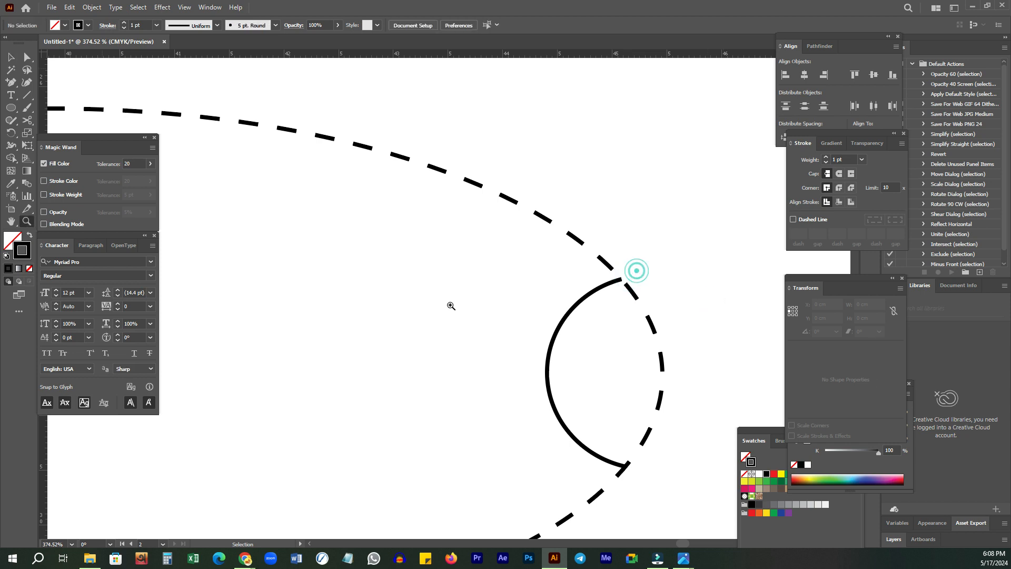
alt+click(418, 314)
alt+click(627, 334)
alt+click(619, 298)
alt+click(420, 296)
drag(627, 322, 565, 287)
click(546, 267)
key(v)
drag(566, 215, 534, 236)
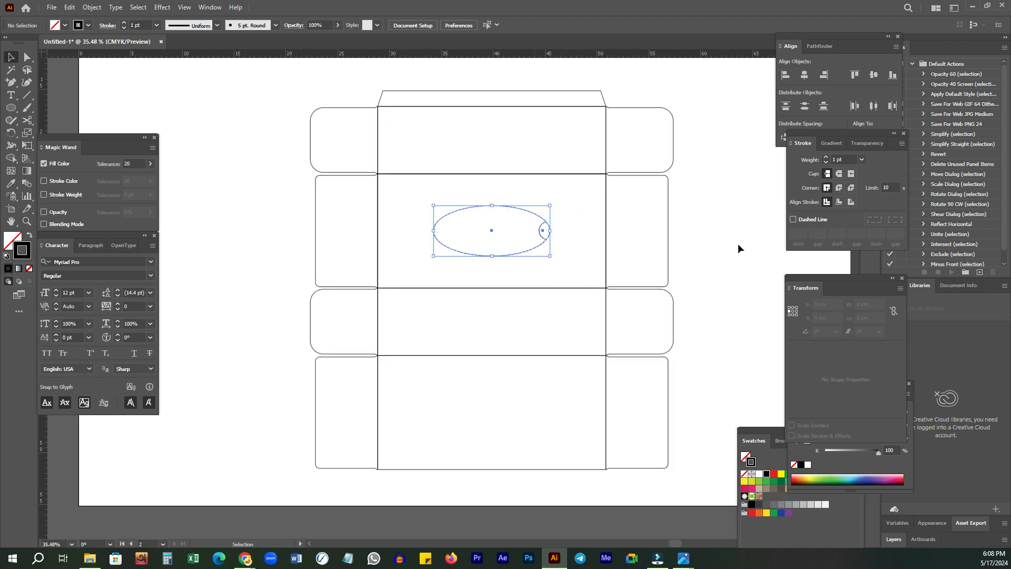
right_click(738, 212)
click(761, 326)
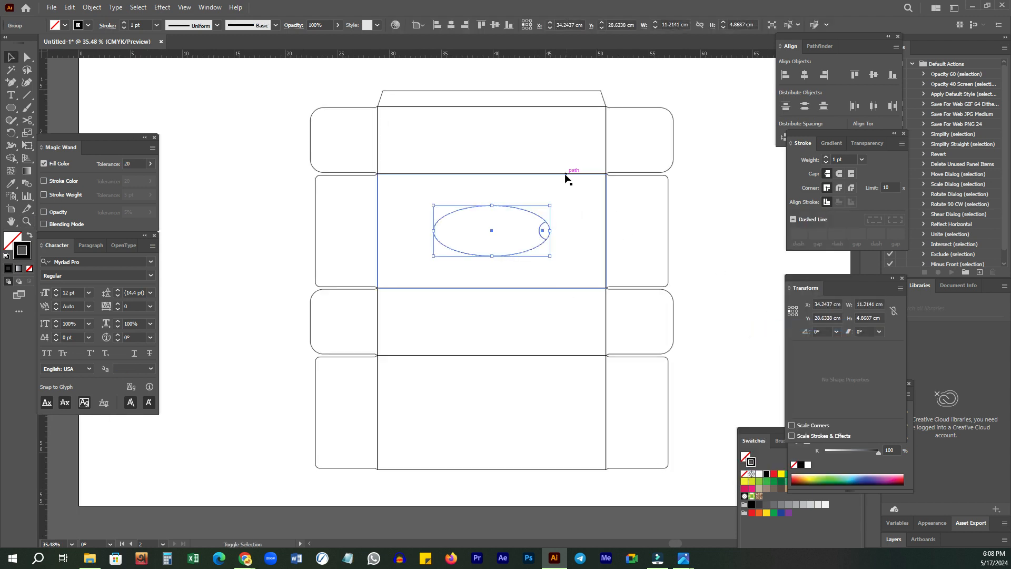
Step: Center the grouped oval window horizontally on its 22 × 11 cm panel, with the panel as the key object
shift+click(542, 175)
click(543, 175)
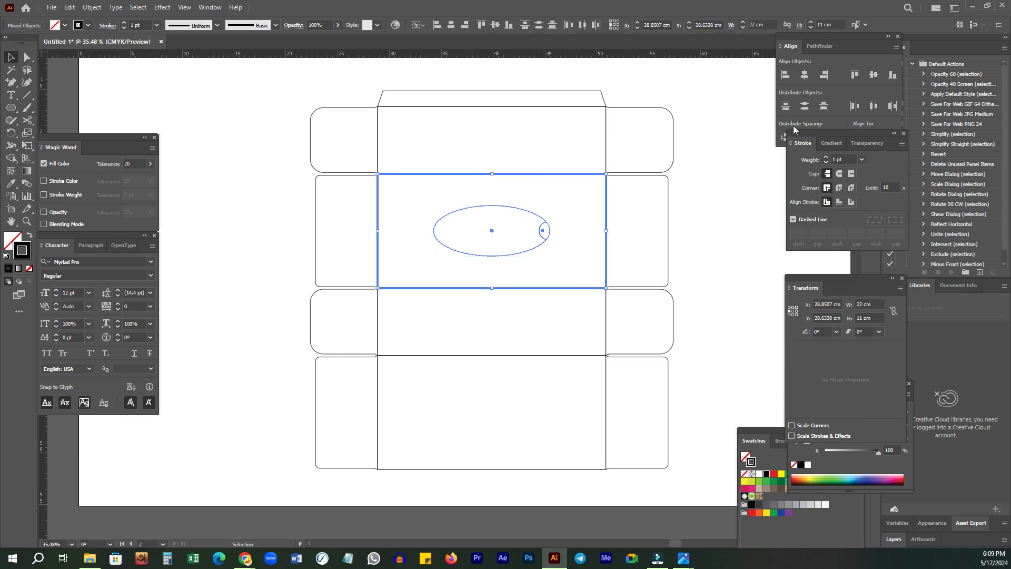
click(804, 74)
click(716, 175)
drag(536, 172, 536, 200)
Step: Group all panels, flaps and the oval window of the dieline together
key(z)
alt+click(607, 253)
key(v)
drag(402, 131, 675, 426)
right_click(674, 426)
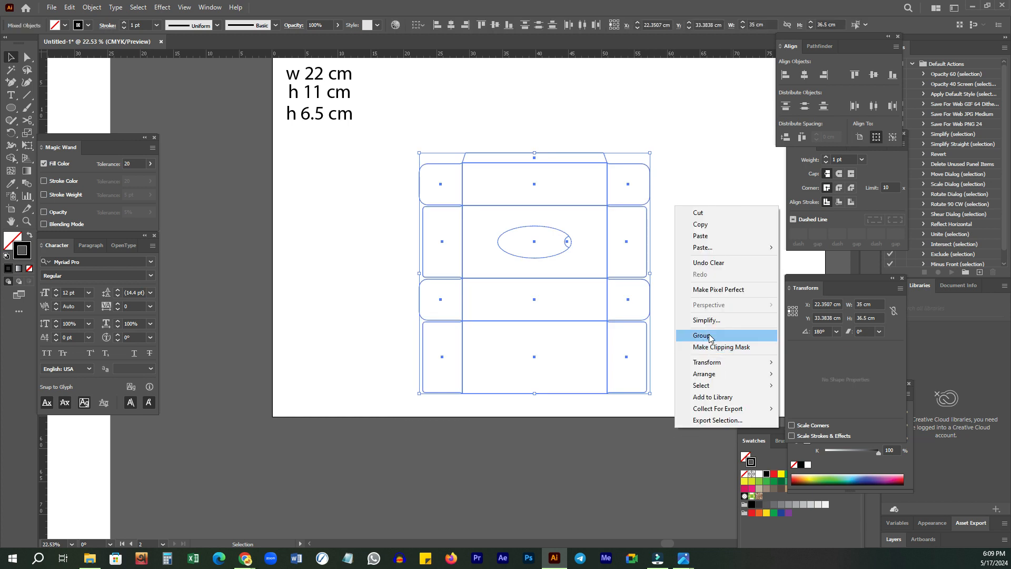
click(702, 336)
click(680, 230)
Step: Move the grouped dieline upward on the second artboard, beside the dimension notes
drag(557, 232, 555, 179)
click(551, 188)
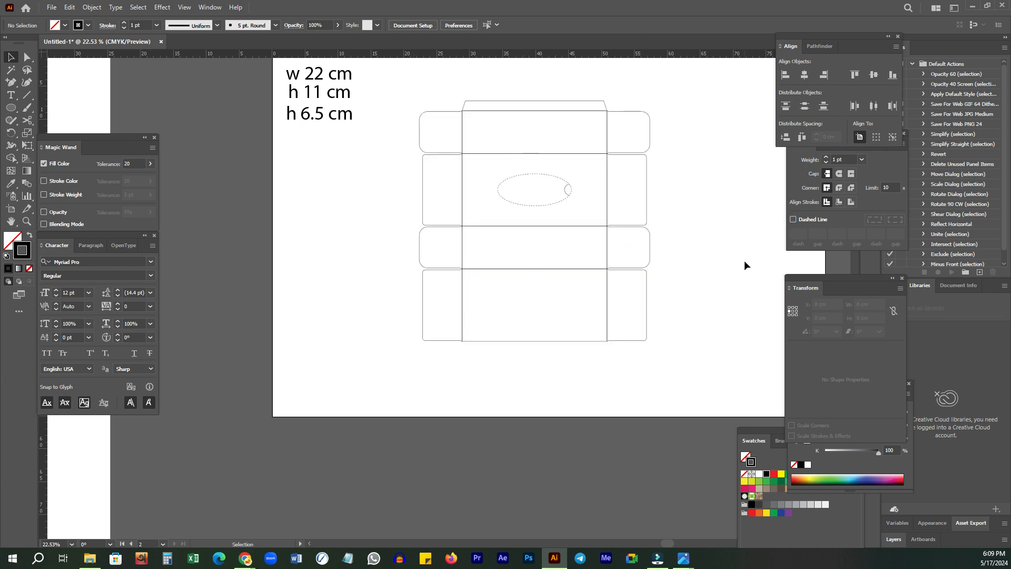
drag(516, 207, 432, 256)
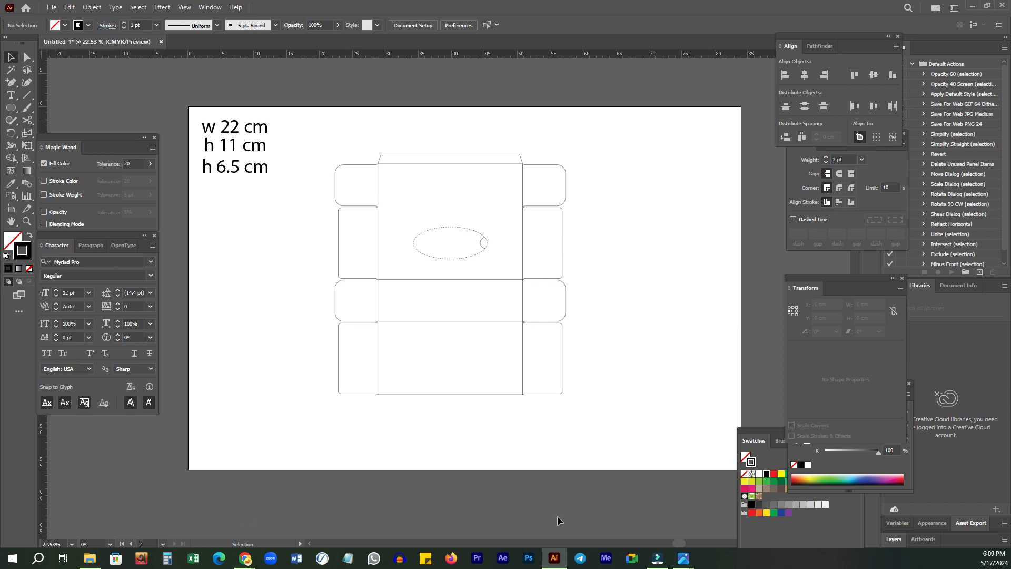
Step: Review the finished dieline on the second artboard together with its size notes and the neighbouring first artboard
key(z)
drag(280, 343, 608, 310)
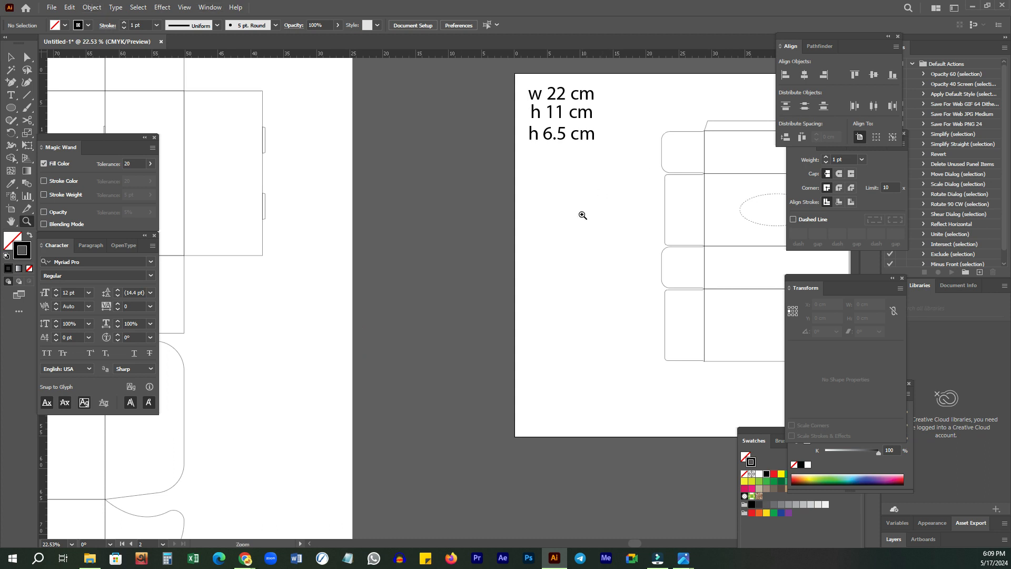
drag(616, 304, 405, 317)
mouse_move(529, 301)
mouse_down()
mouse_move(404, 294)
mouse_move(484, 333)
mouse_up()
click(438, 235)
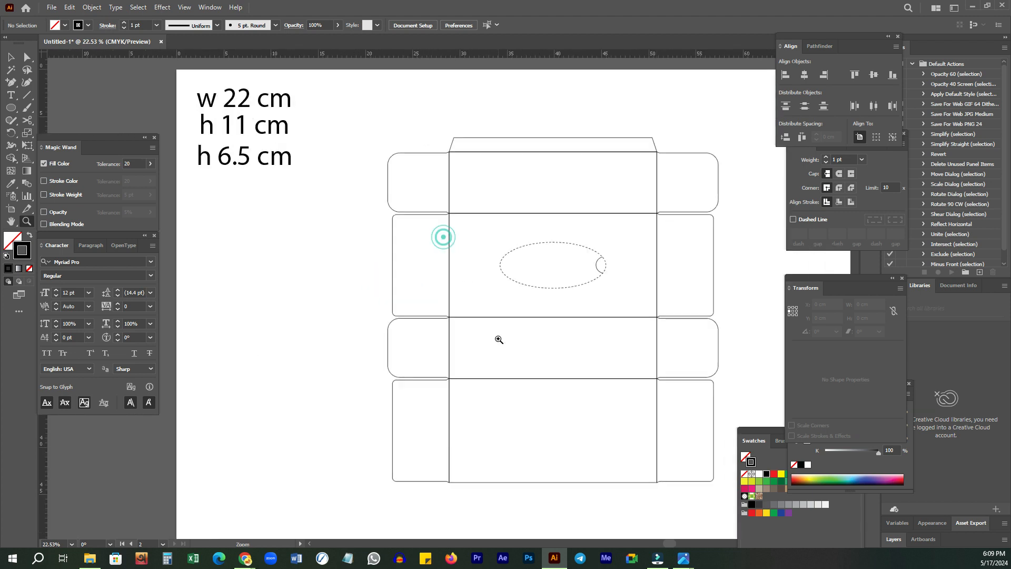
click(573, 334)
drag(527, 304, 435, 298)
drag(501, 264, 585, 284)
drag(495, 294, 550, 257)
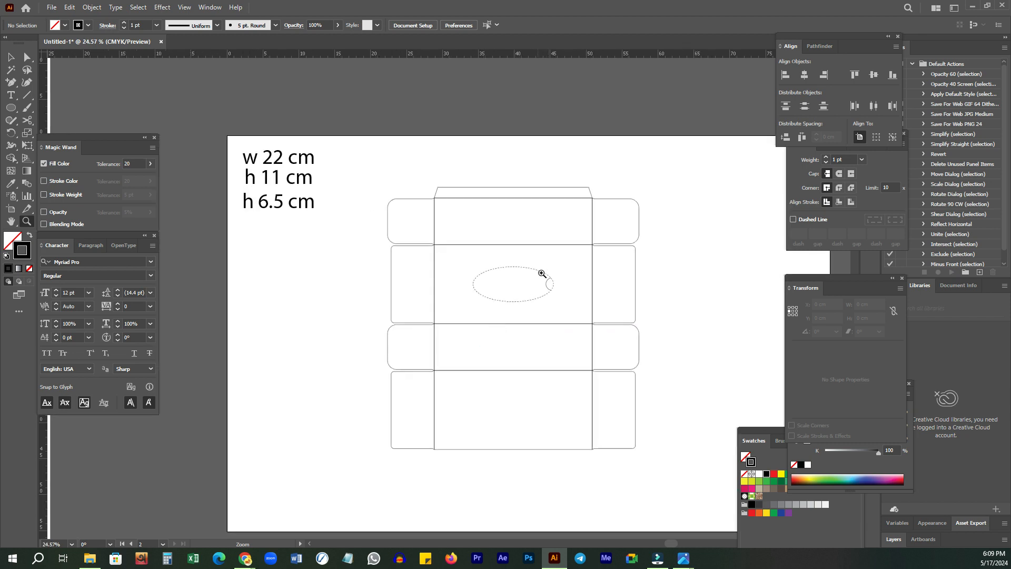
click(252, 561)
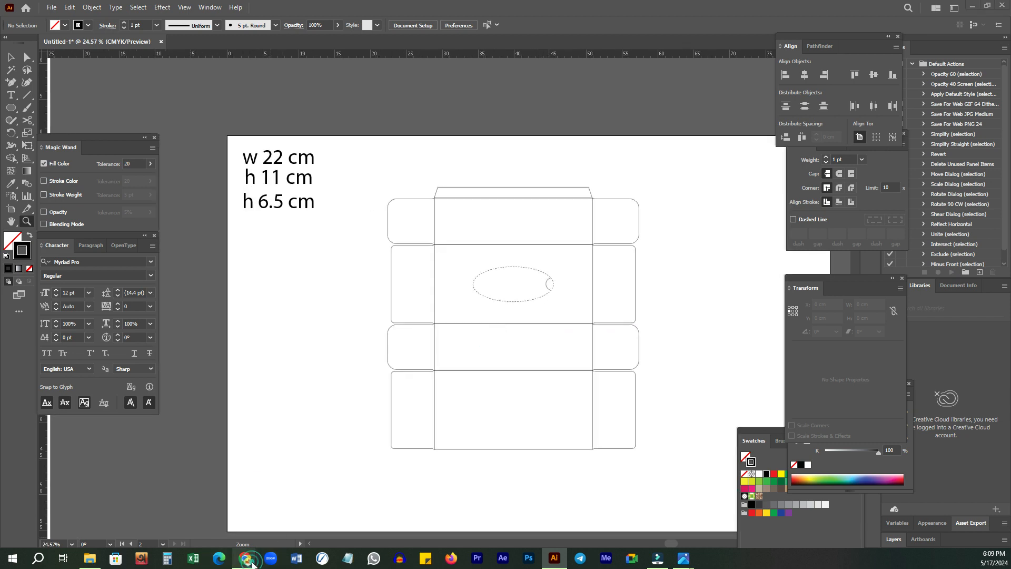
click(707, 384)
drag(443, 307, 628, 357)
drag(613, 310, 499, 325)
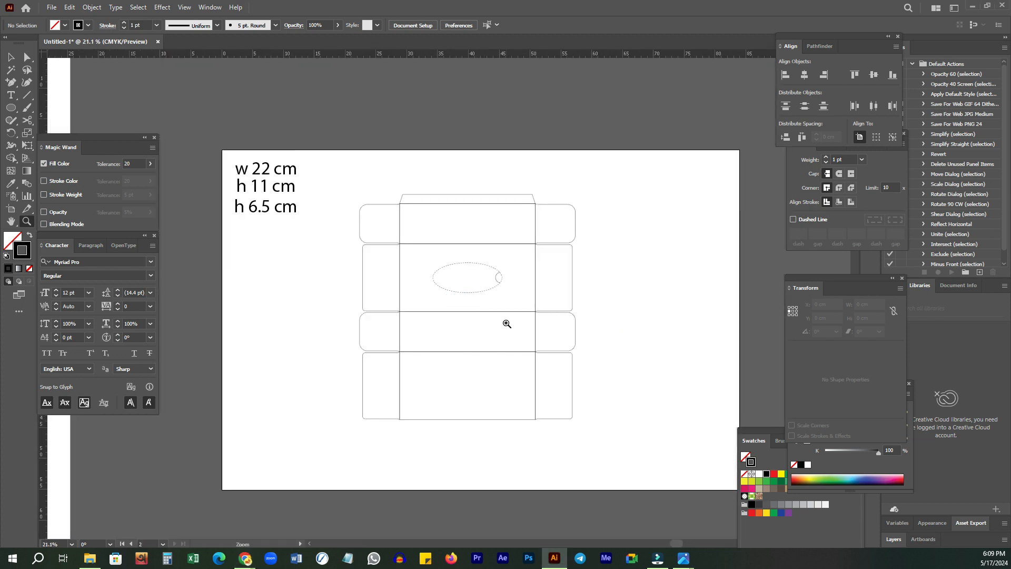